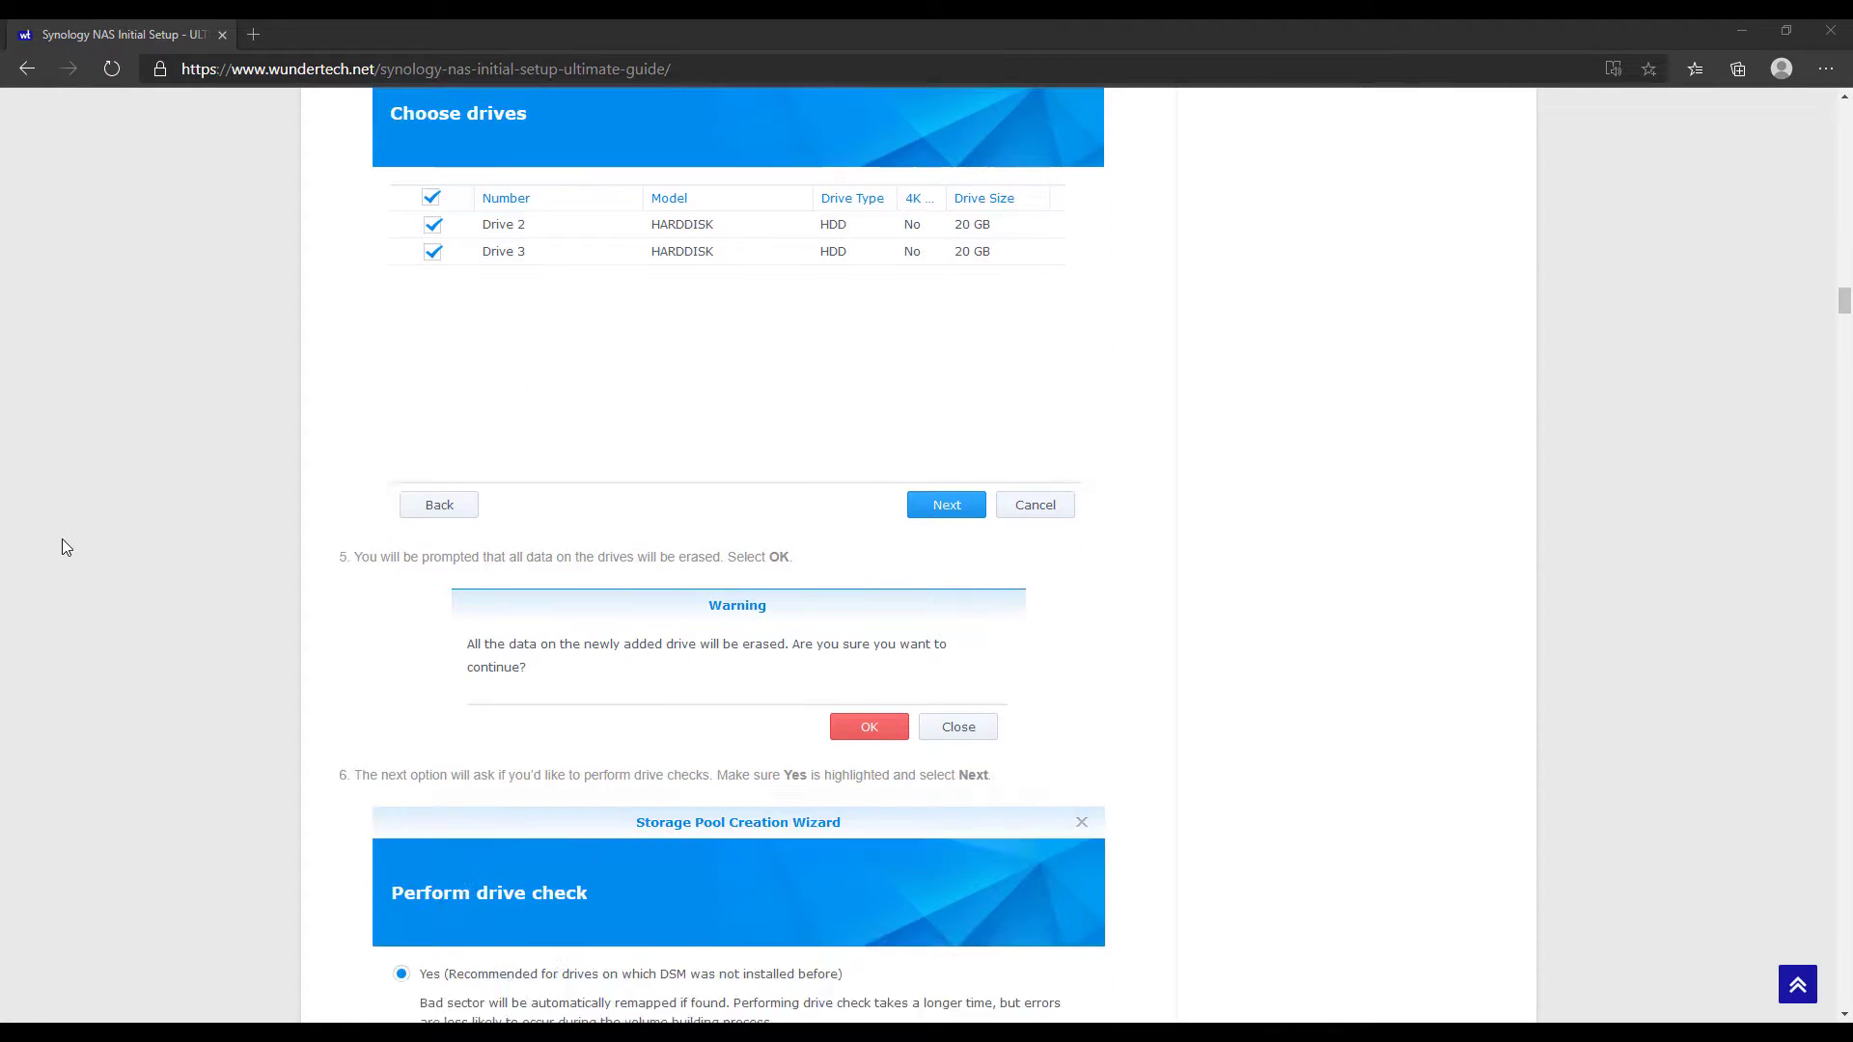
Step: Review the NAS setup guide's table of contents and its Additional Recommendations section, starting from Synology's QuickConnect
{"action": "scroll", "coordinate": [1470, 630], "scroll_direction": "down", "scroll_amount": 3}
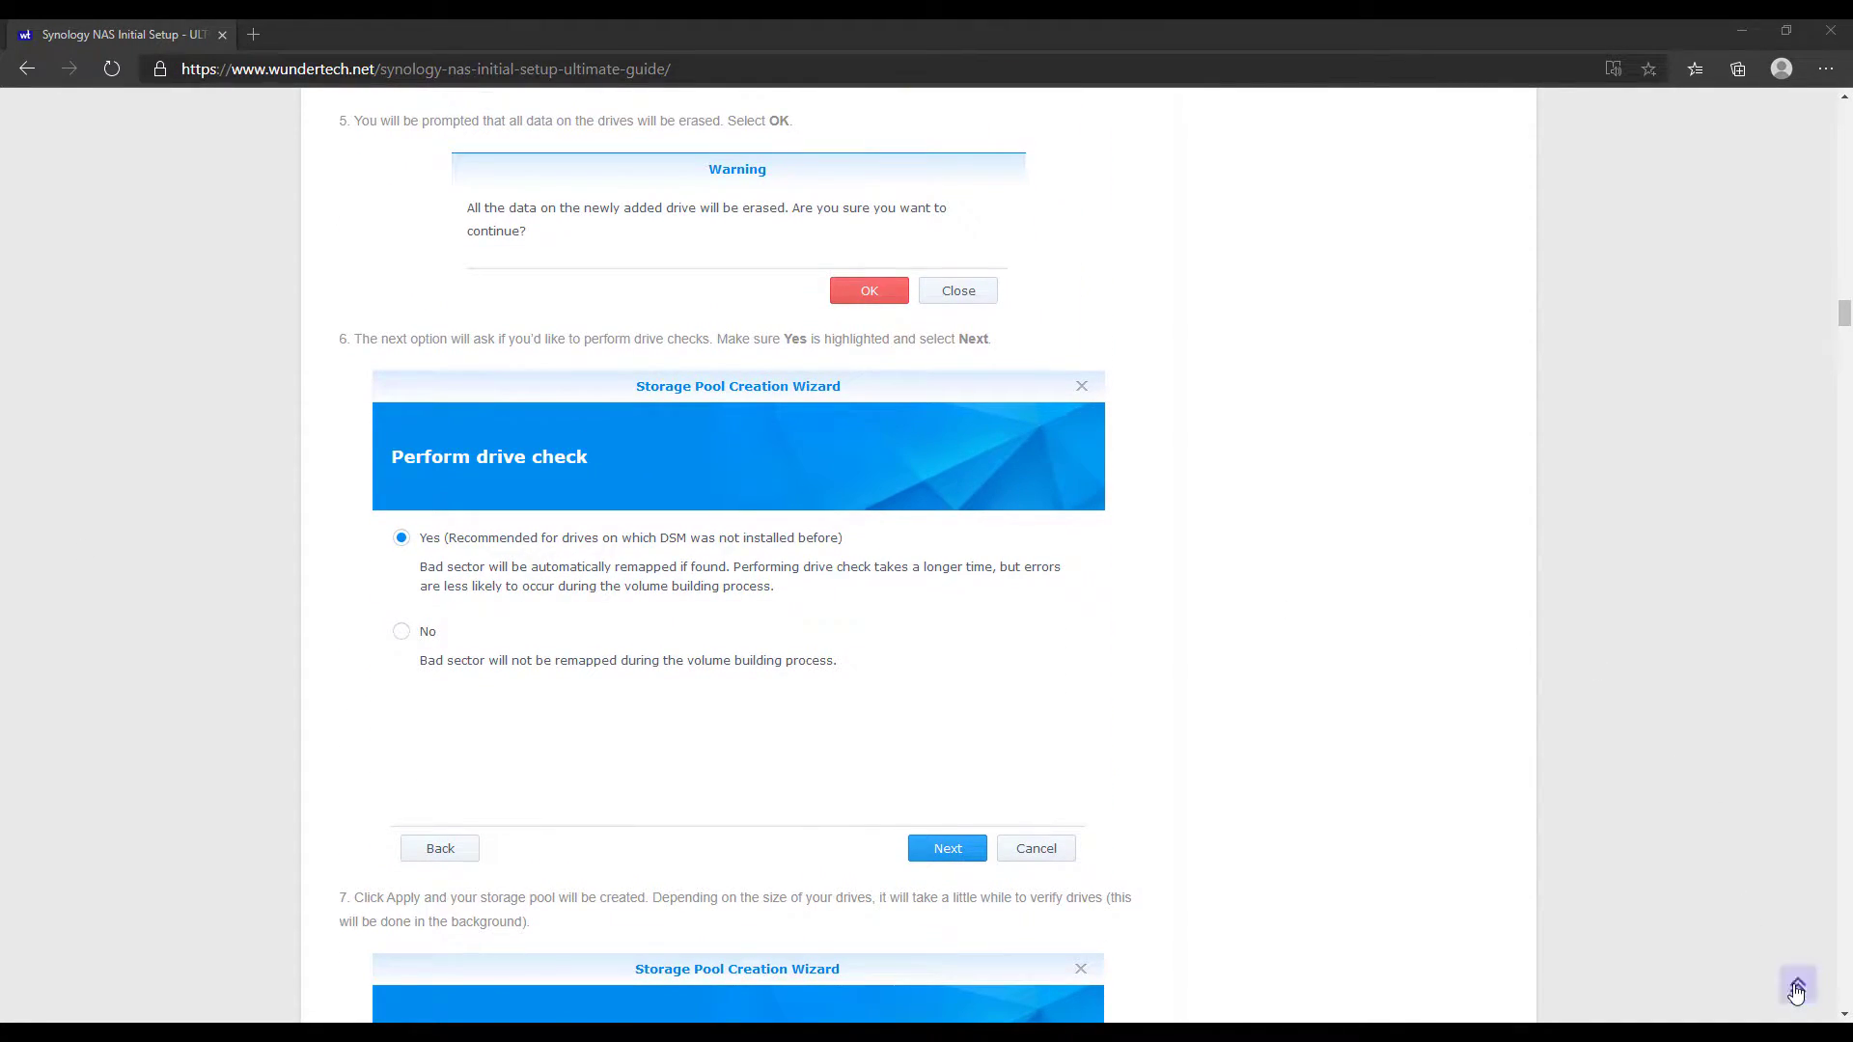
{"action": "left_click", "coordinate": [1787, 971]}
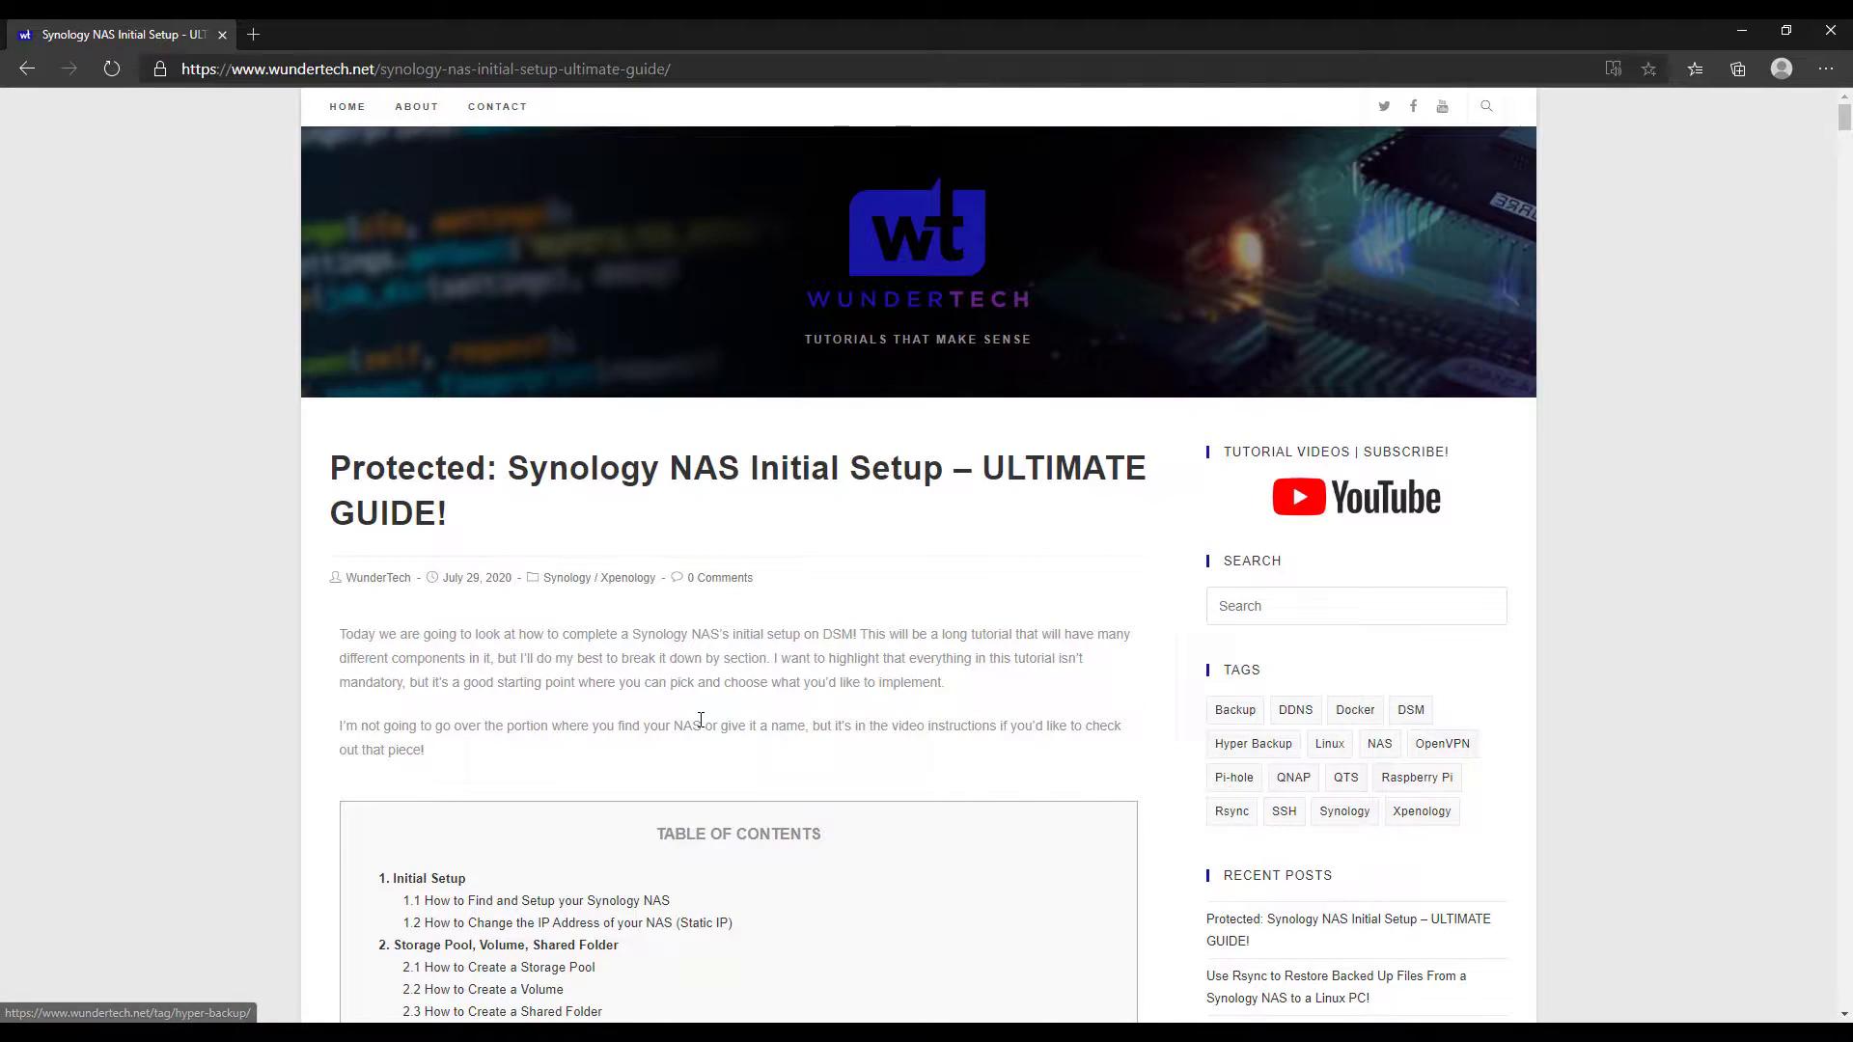
{"action": "scroll", "coordinate": [662, 733], "scroll_direction": "down", "scroll_amount": 3}
{"action": "scroll", "coordinate": [652, 736], "scroll_direction": "down", "scroll_amount": 1}
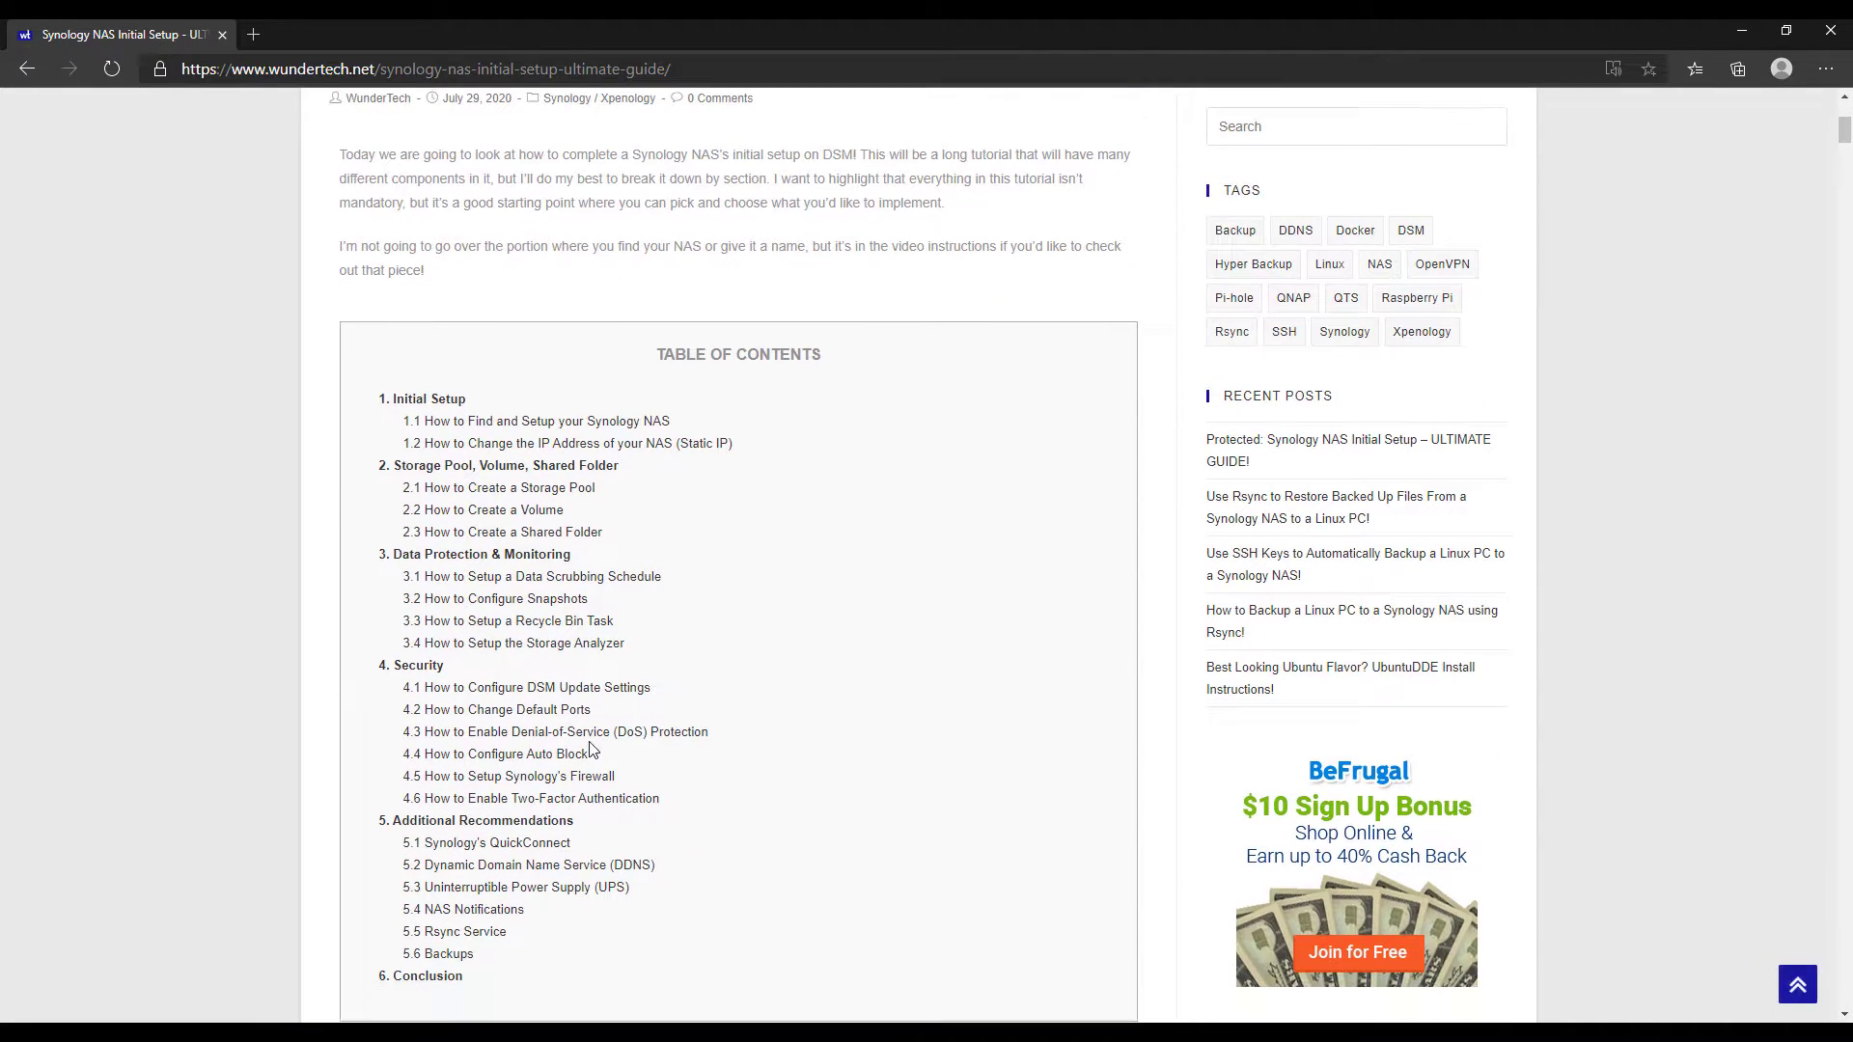
{"action": "scroll", "coordinate": [555, 766], "scroll_direction": "down", "scroll_amount": 1}
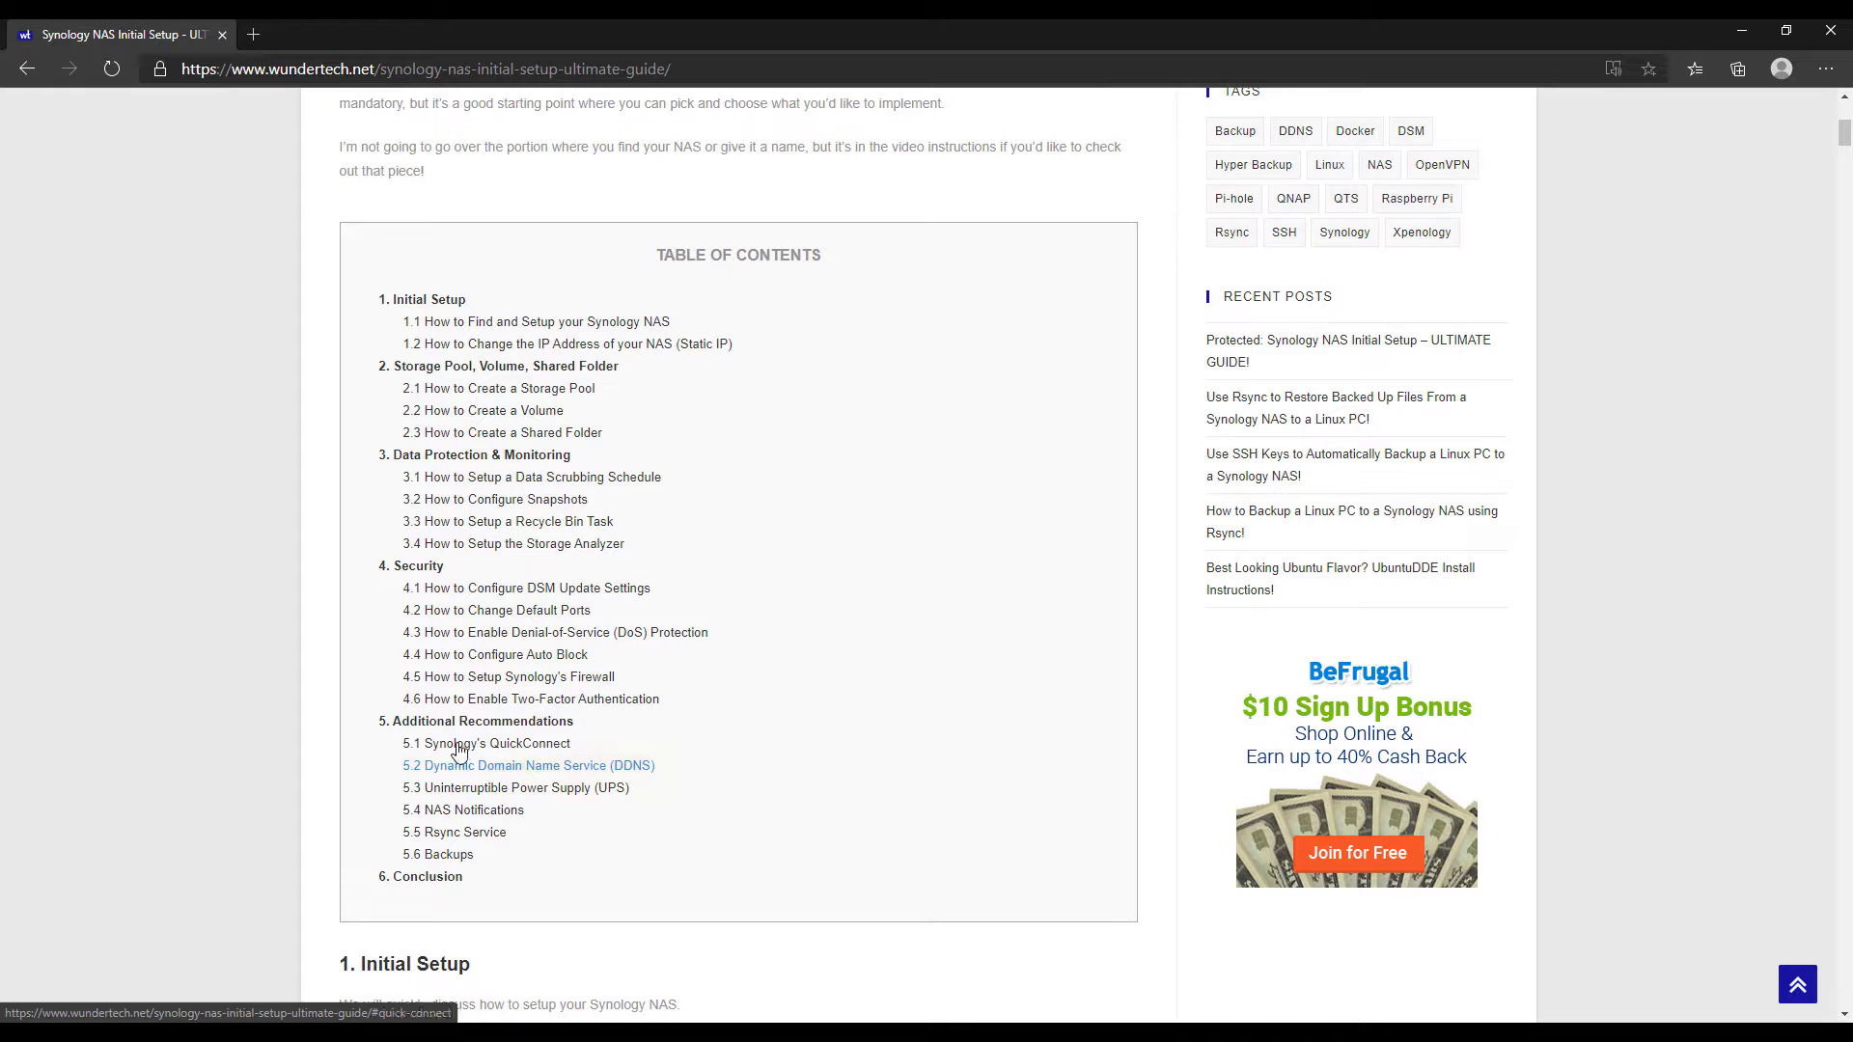
{"action": "left_click", "coordinate": [455, 723]}
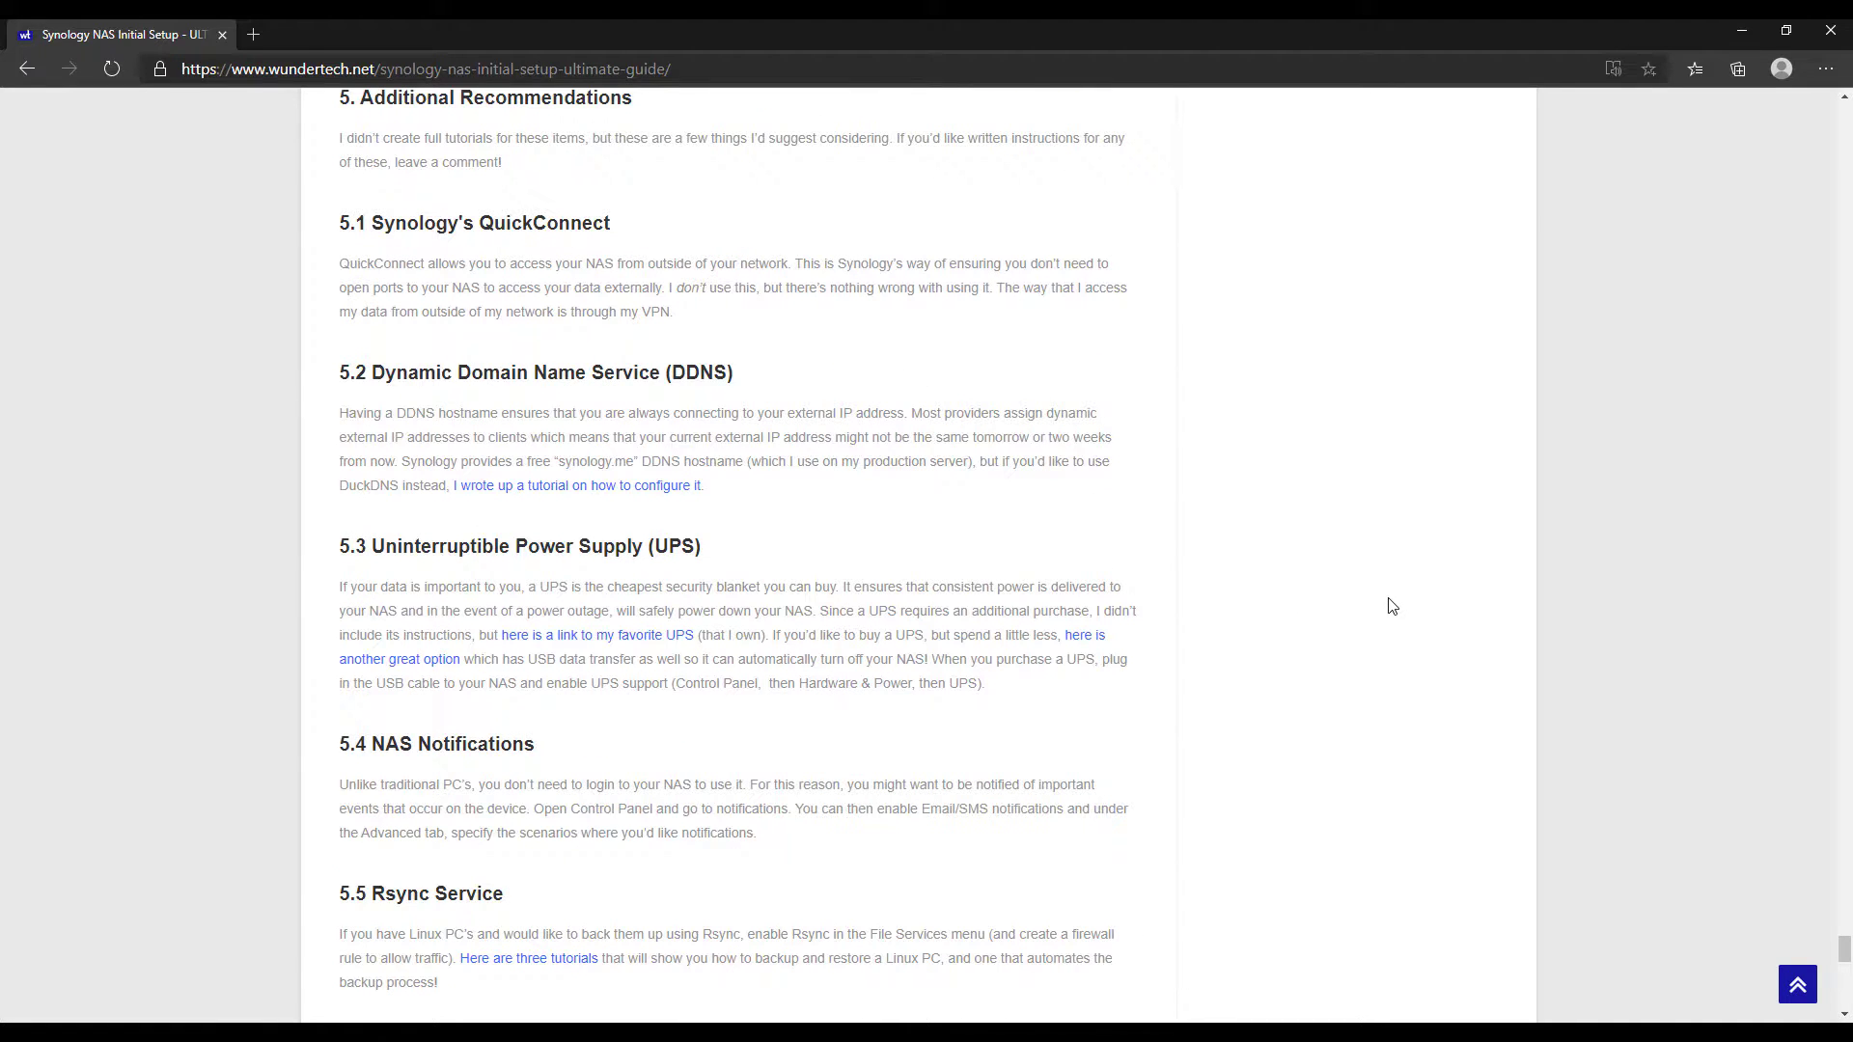
{"action": "scroll", "coordinate": [1388, 606], "scroll_direction": "down", "scroll_amount": 2}
{"action": "scroll", "coordinate": [1392, 606], "scroll_direction": "down", "scroll_amount": 4}
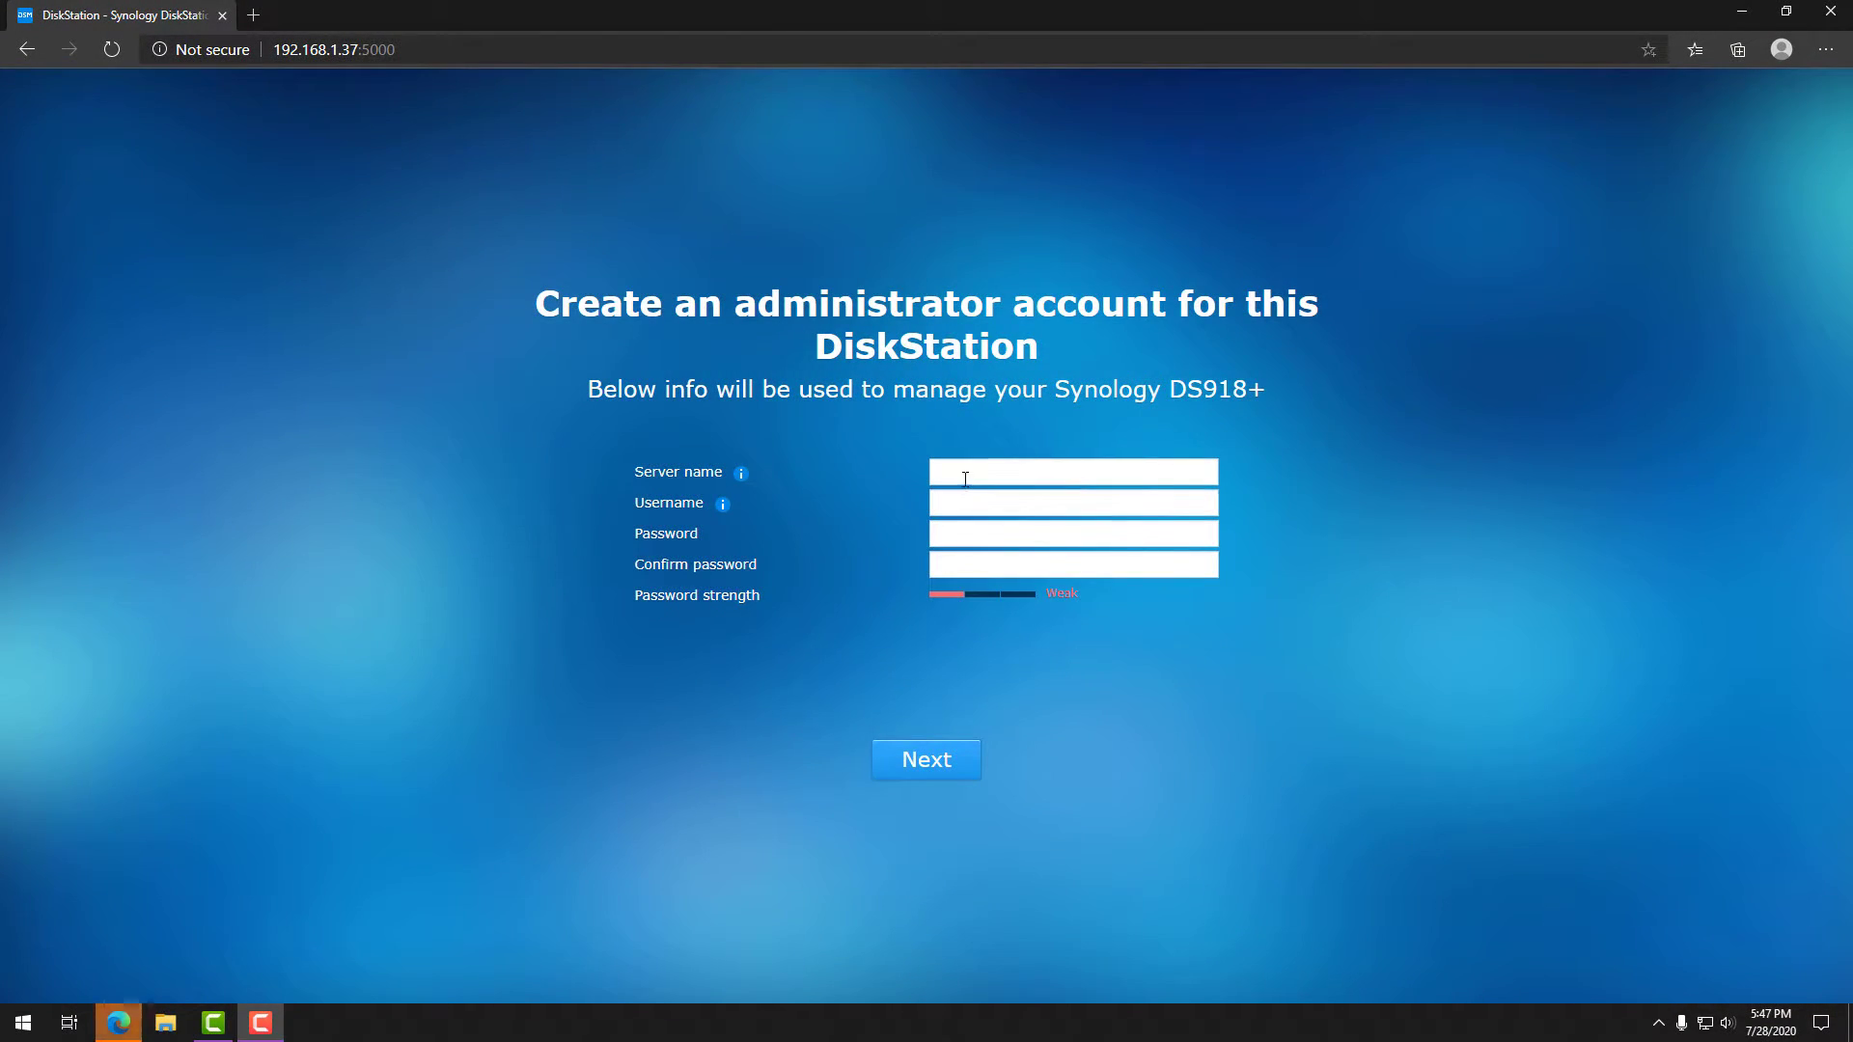
Step: Create the administrator account with server name DSM-Test2, a username and a confirmed account password, and decline saving the password in the browser
{"action": "left_click", "coordinate": [965, 479]}
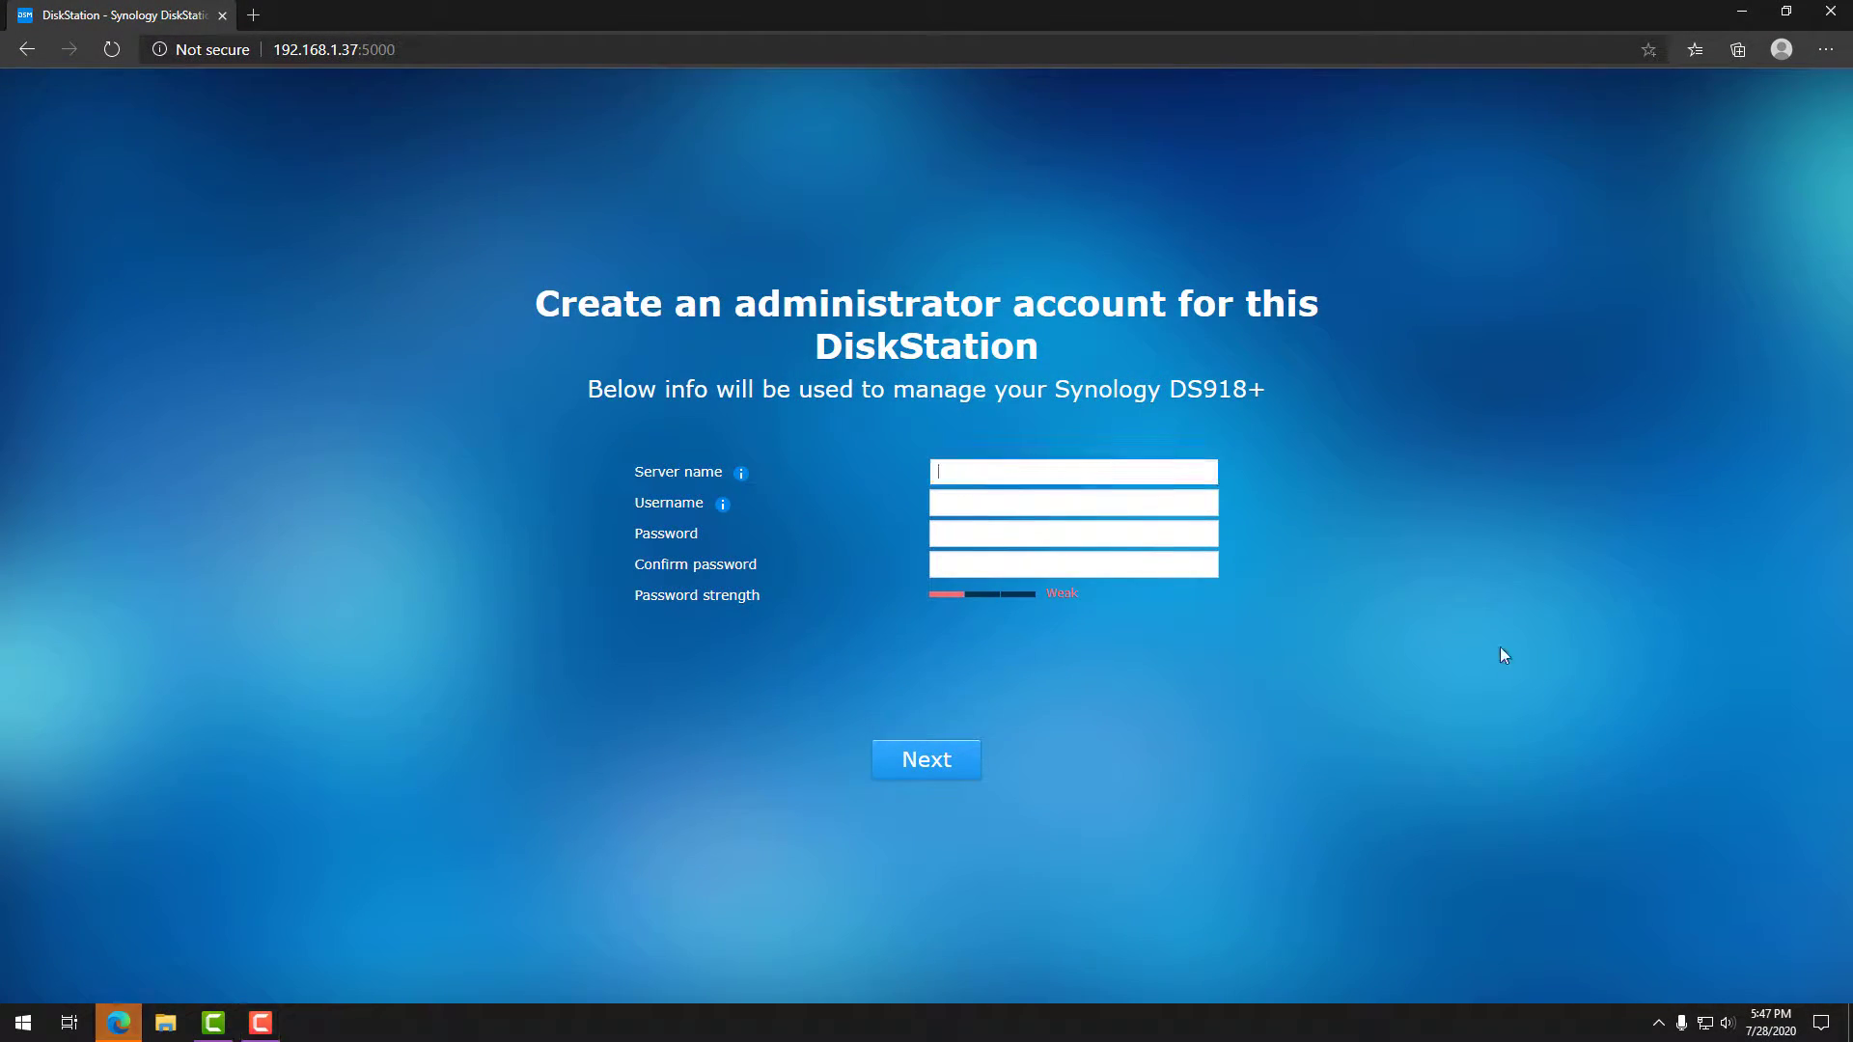
{"action": "type", "text": "DSM-Test2"}
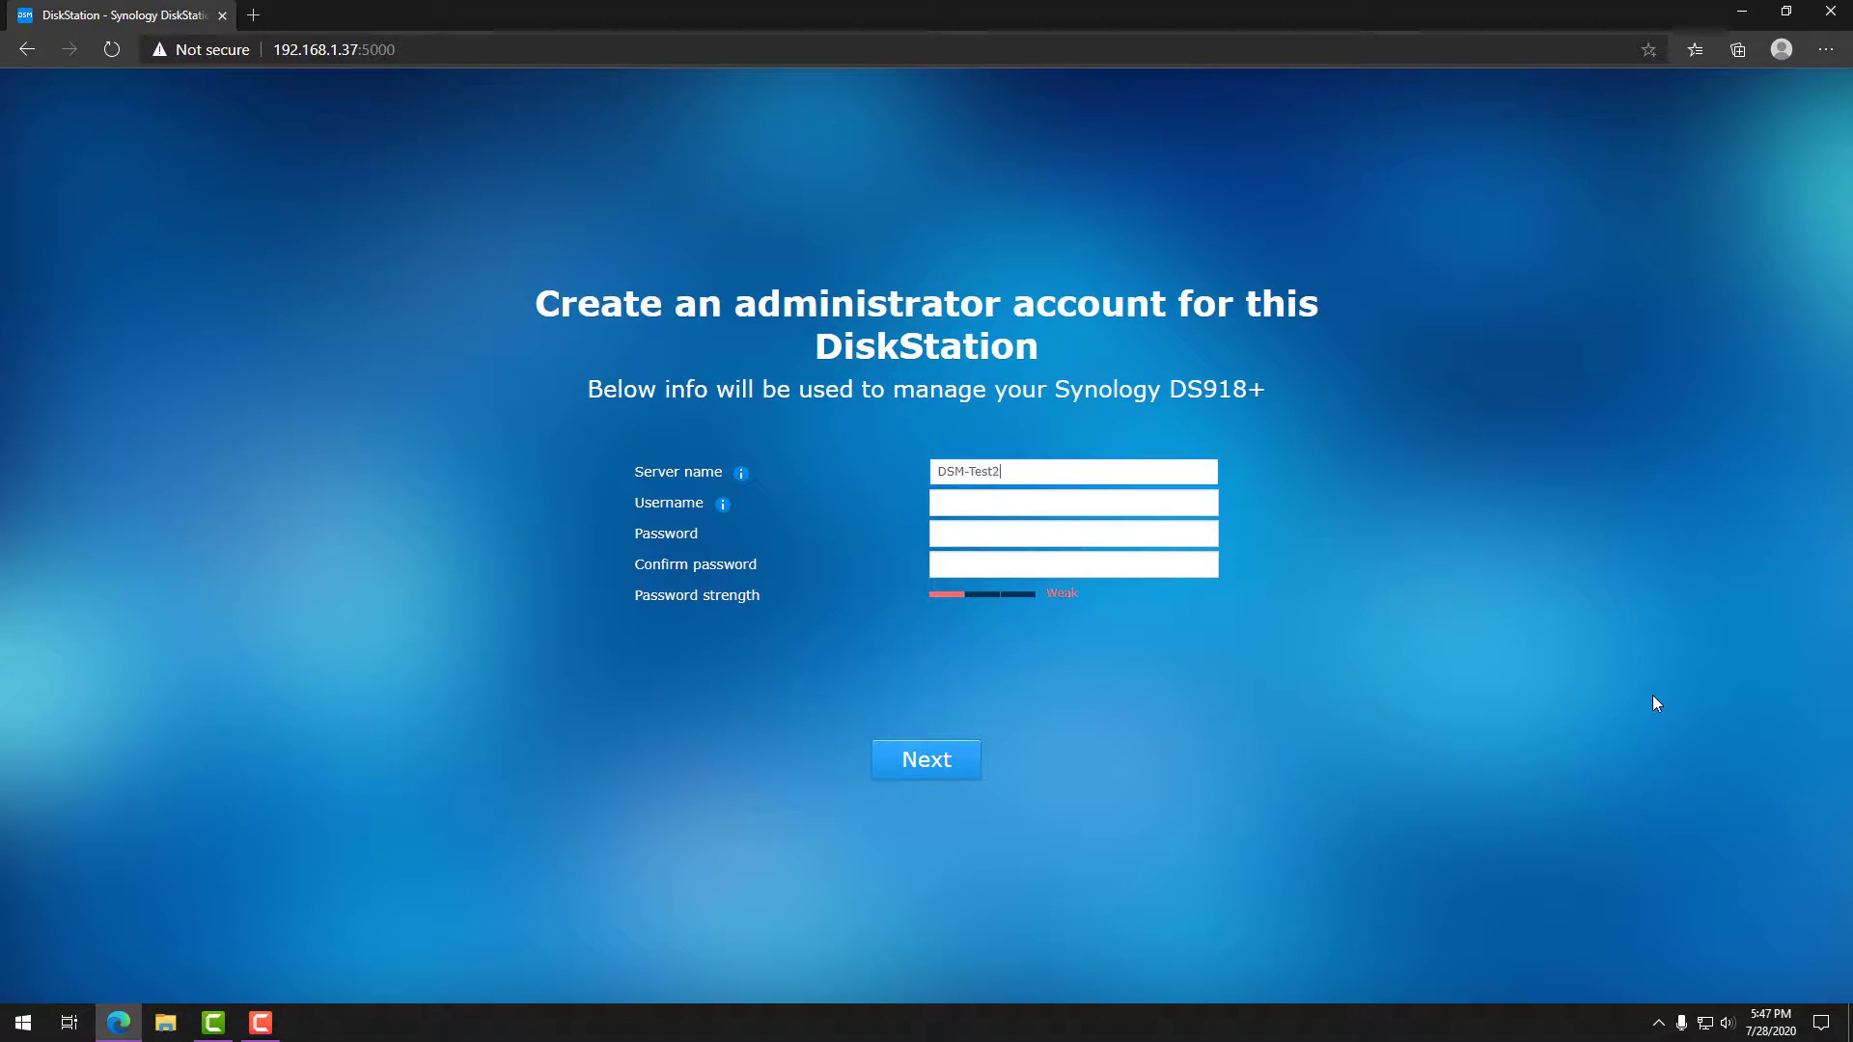
{"action": "key", "text": "Tab"}
{"action": "type", "text": "frank"}
{"action": "key", "text": "Tab"}
{"action": "type", "text": "••••••••••"}
{"action": "key", "text": "Tab"}
{"action": "type", "text": "••••••••••"}
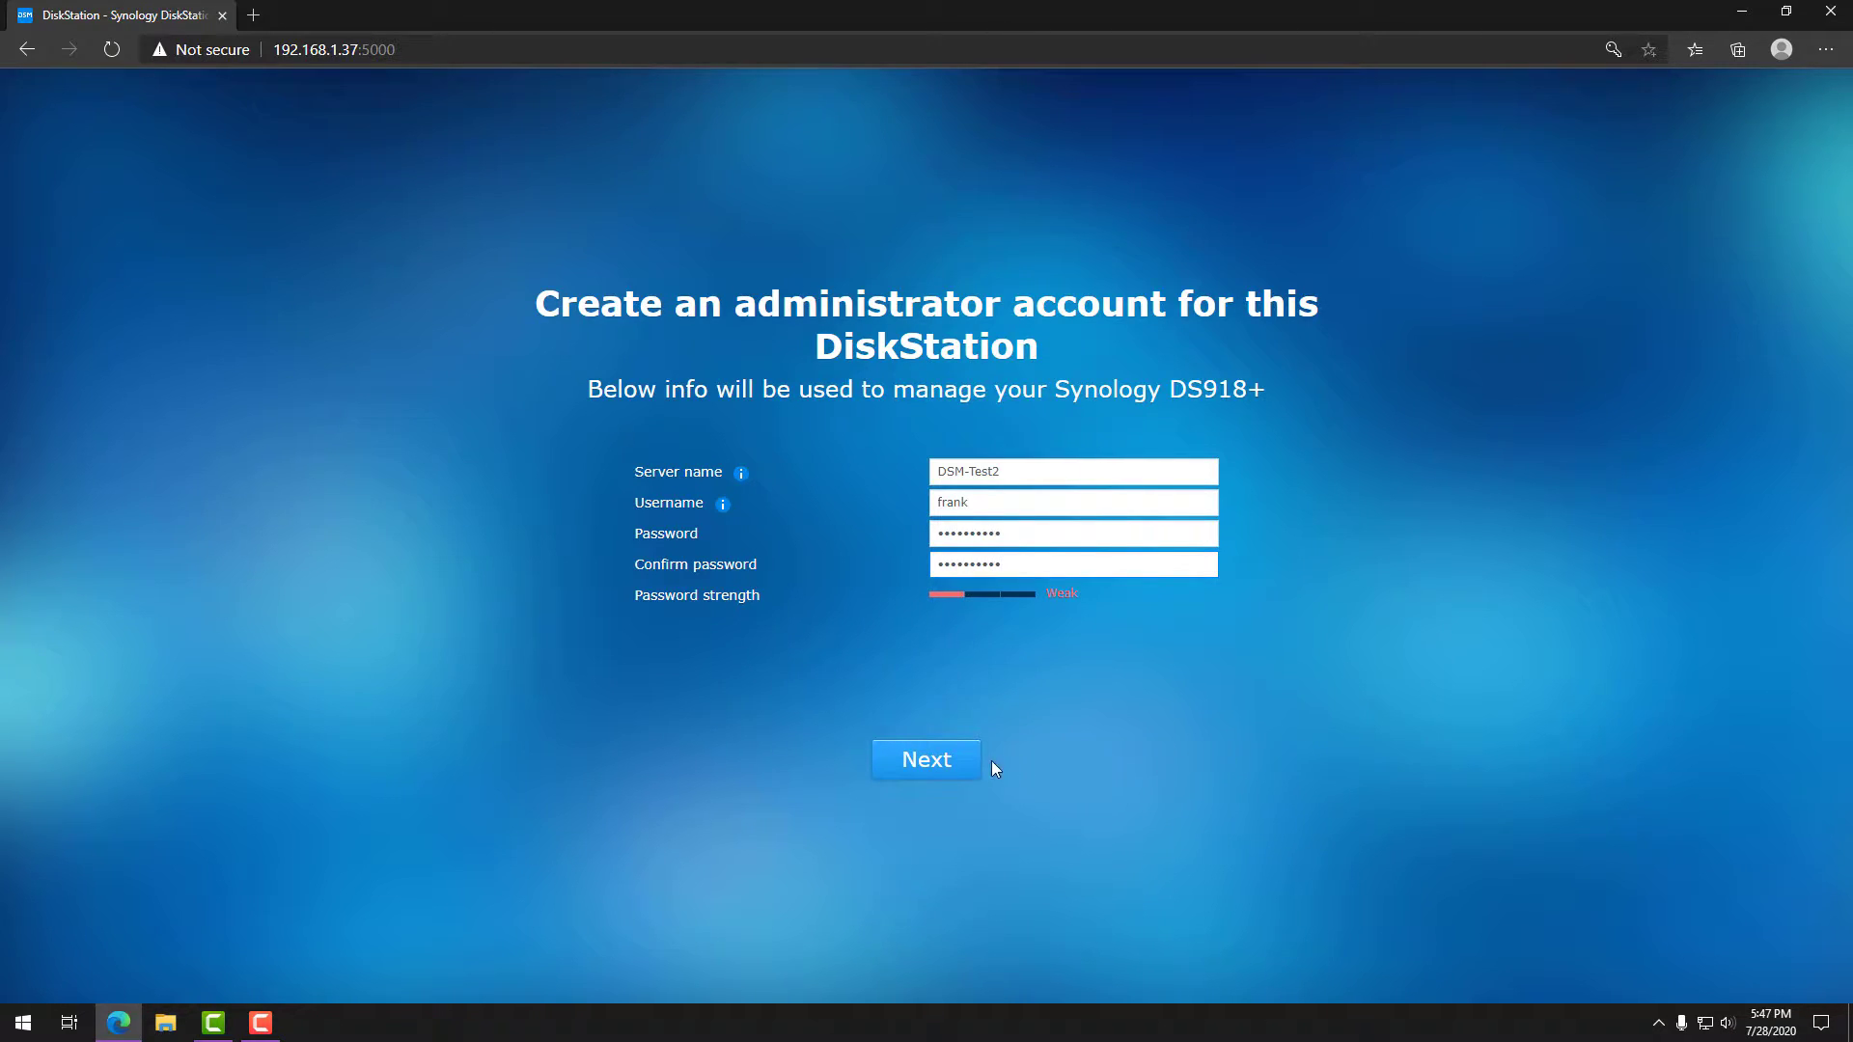
{"action": "left_click", "coordinate": [942, 767]}
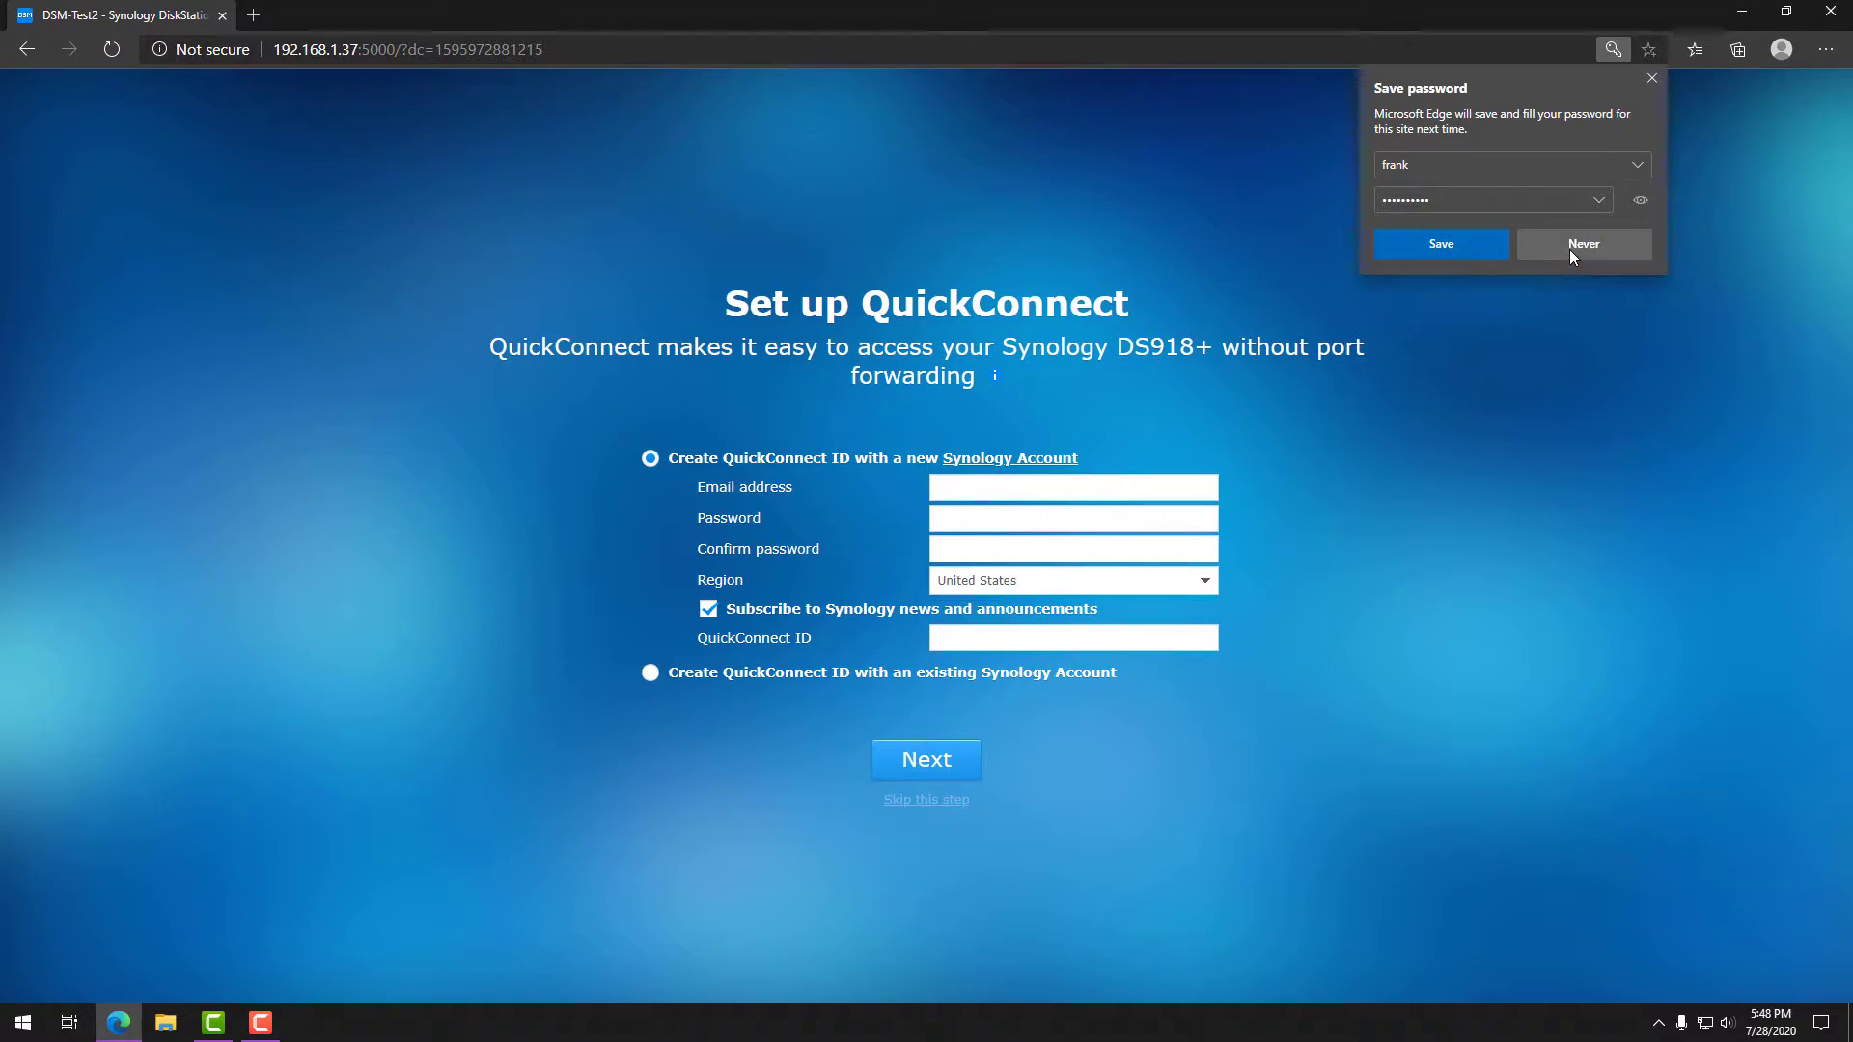
{"action": "left_click", "coordinate": [1571, 247]}
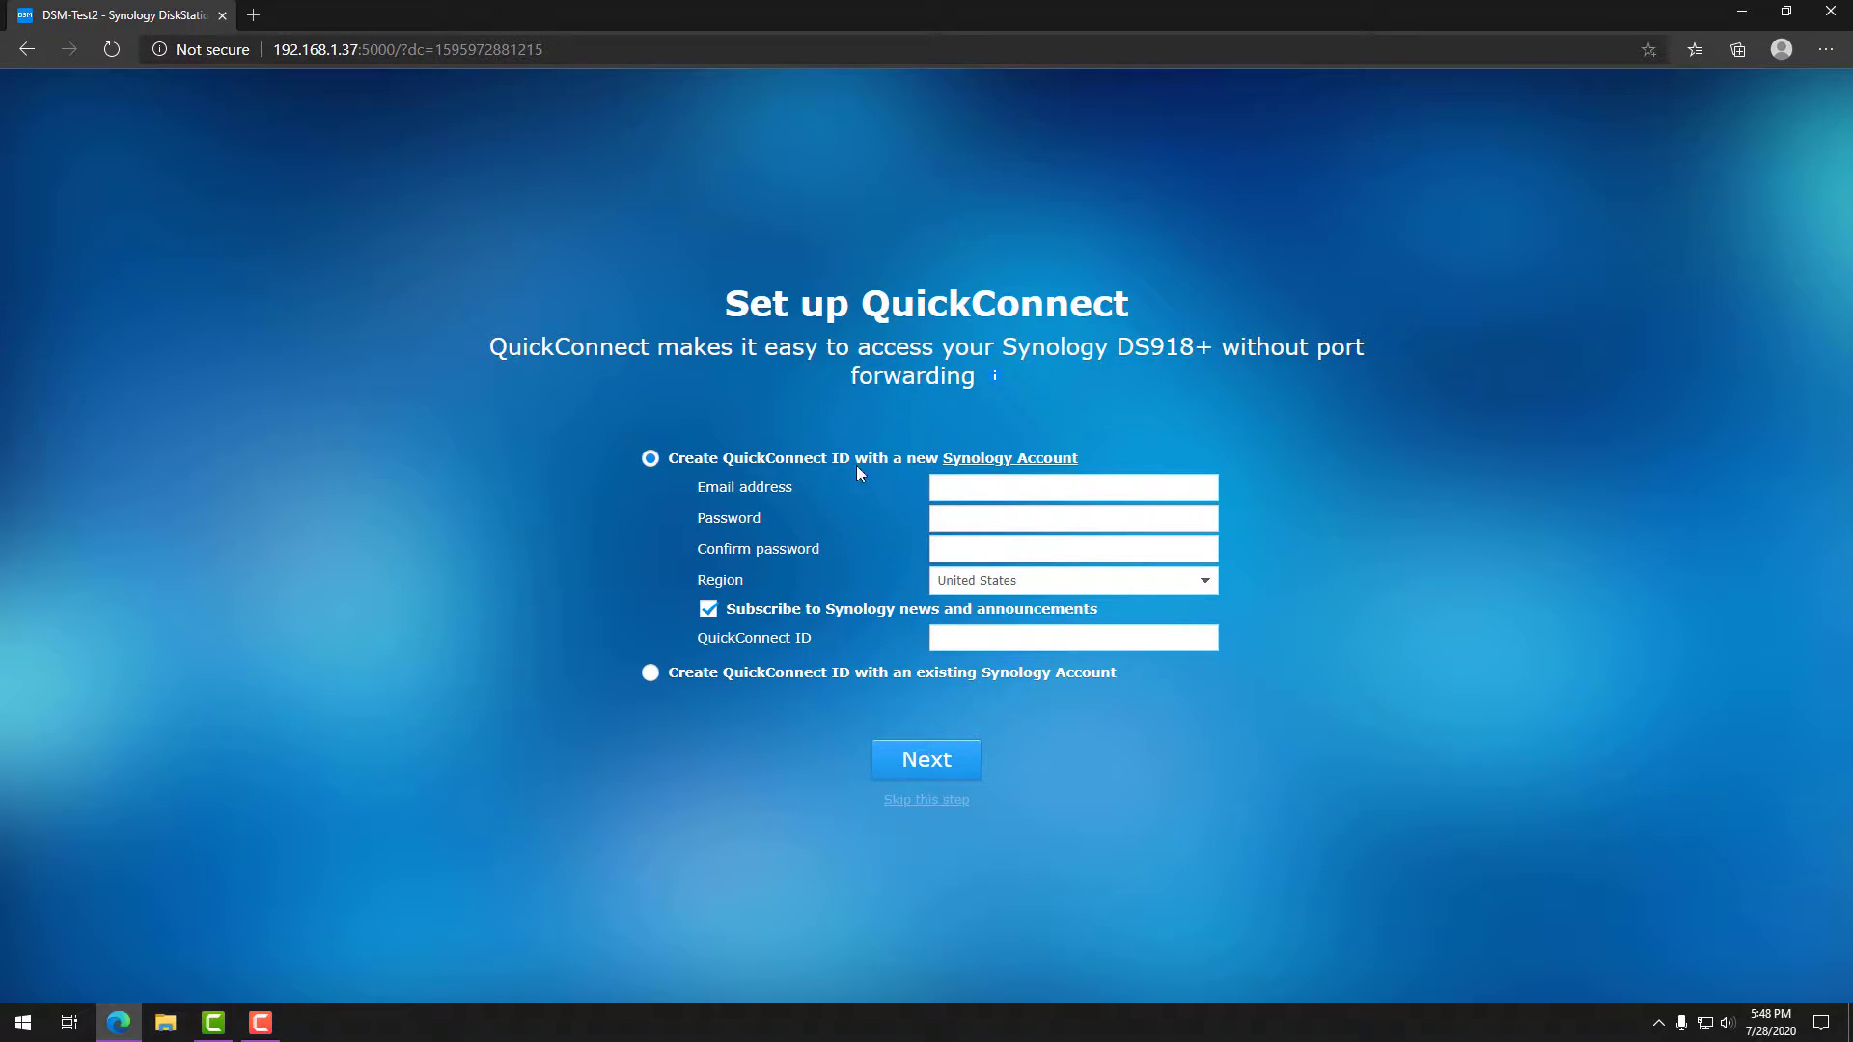
Step: Skip the QuickConnect setup, accepting that remote access needs port forwarding, and dismiss the Smart Update introduction
{"action": "left_click", "coordinate": [965, 481]}
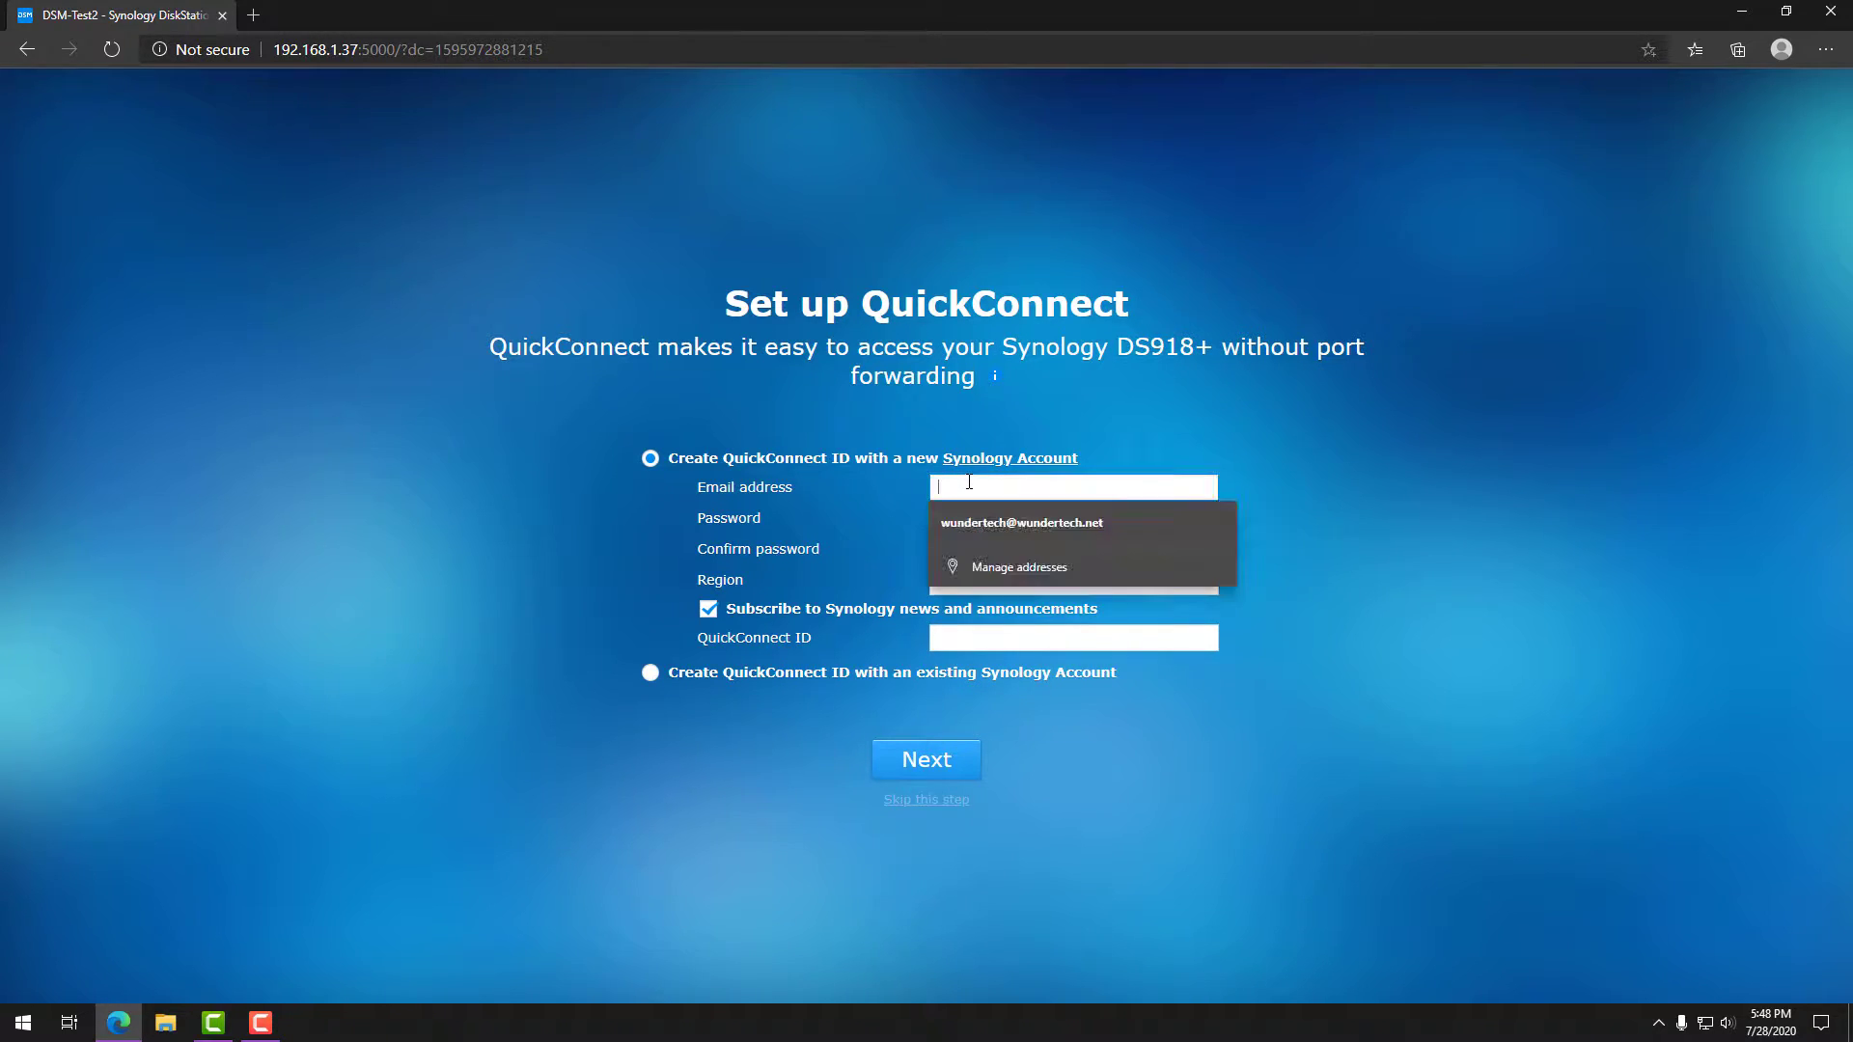
{"action": "left_click", "coordinate": [1311, 440]}
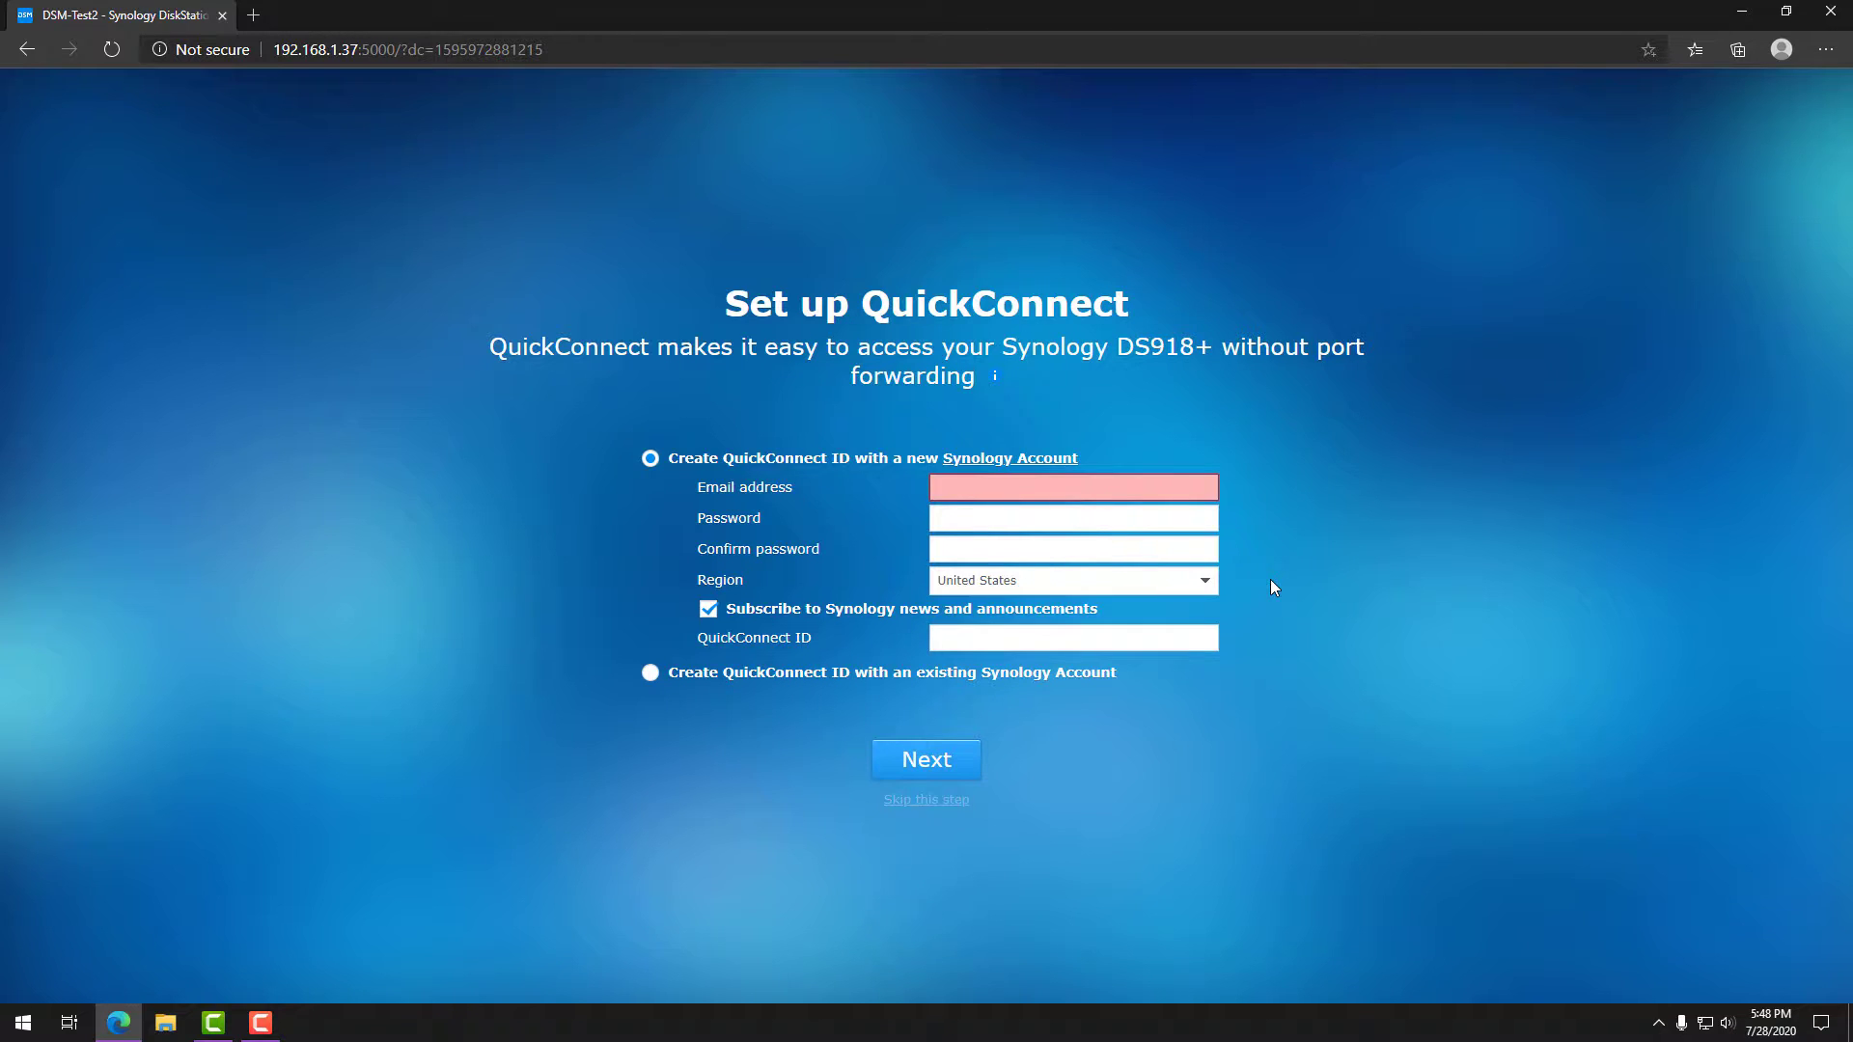
{"action": "left_click", "coordinate": [924, 801]}
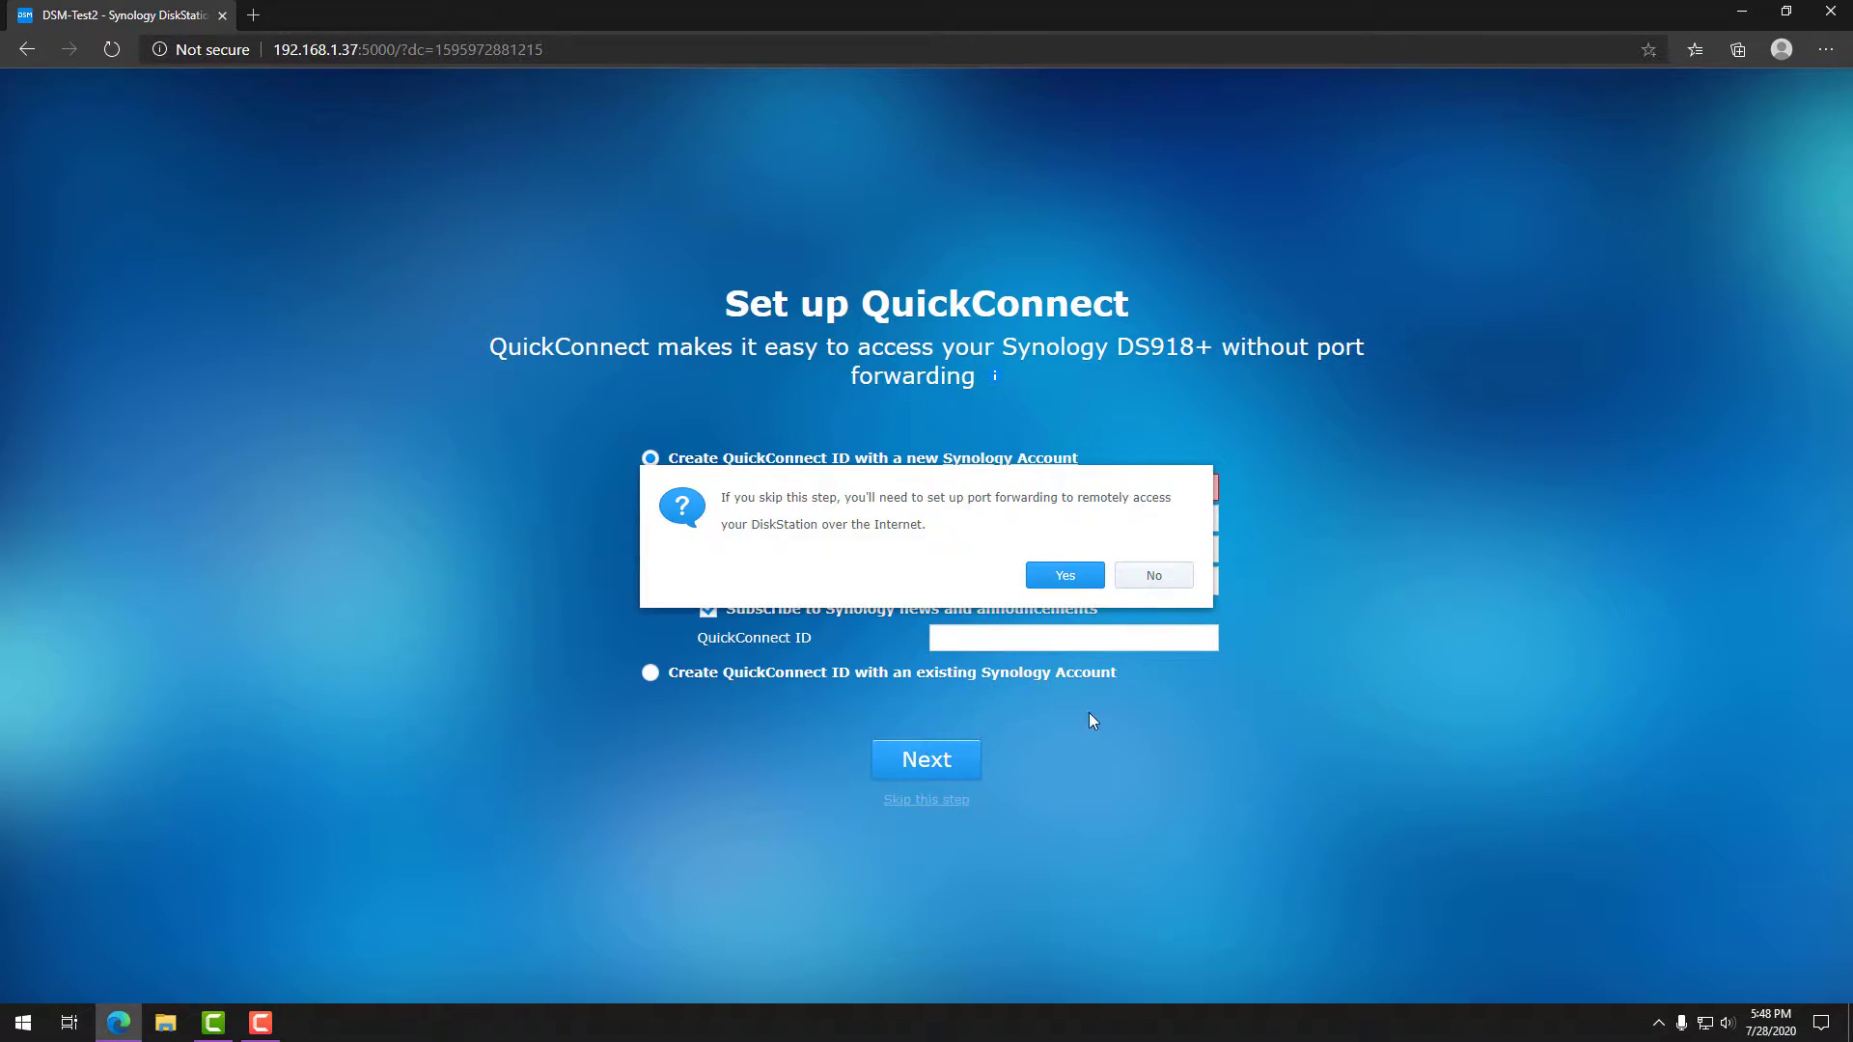
{"action": "left_click", "coordinate": [1062, 577]}
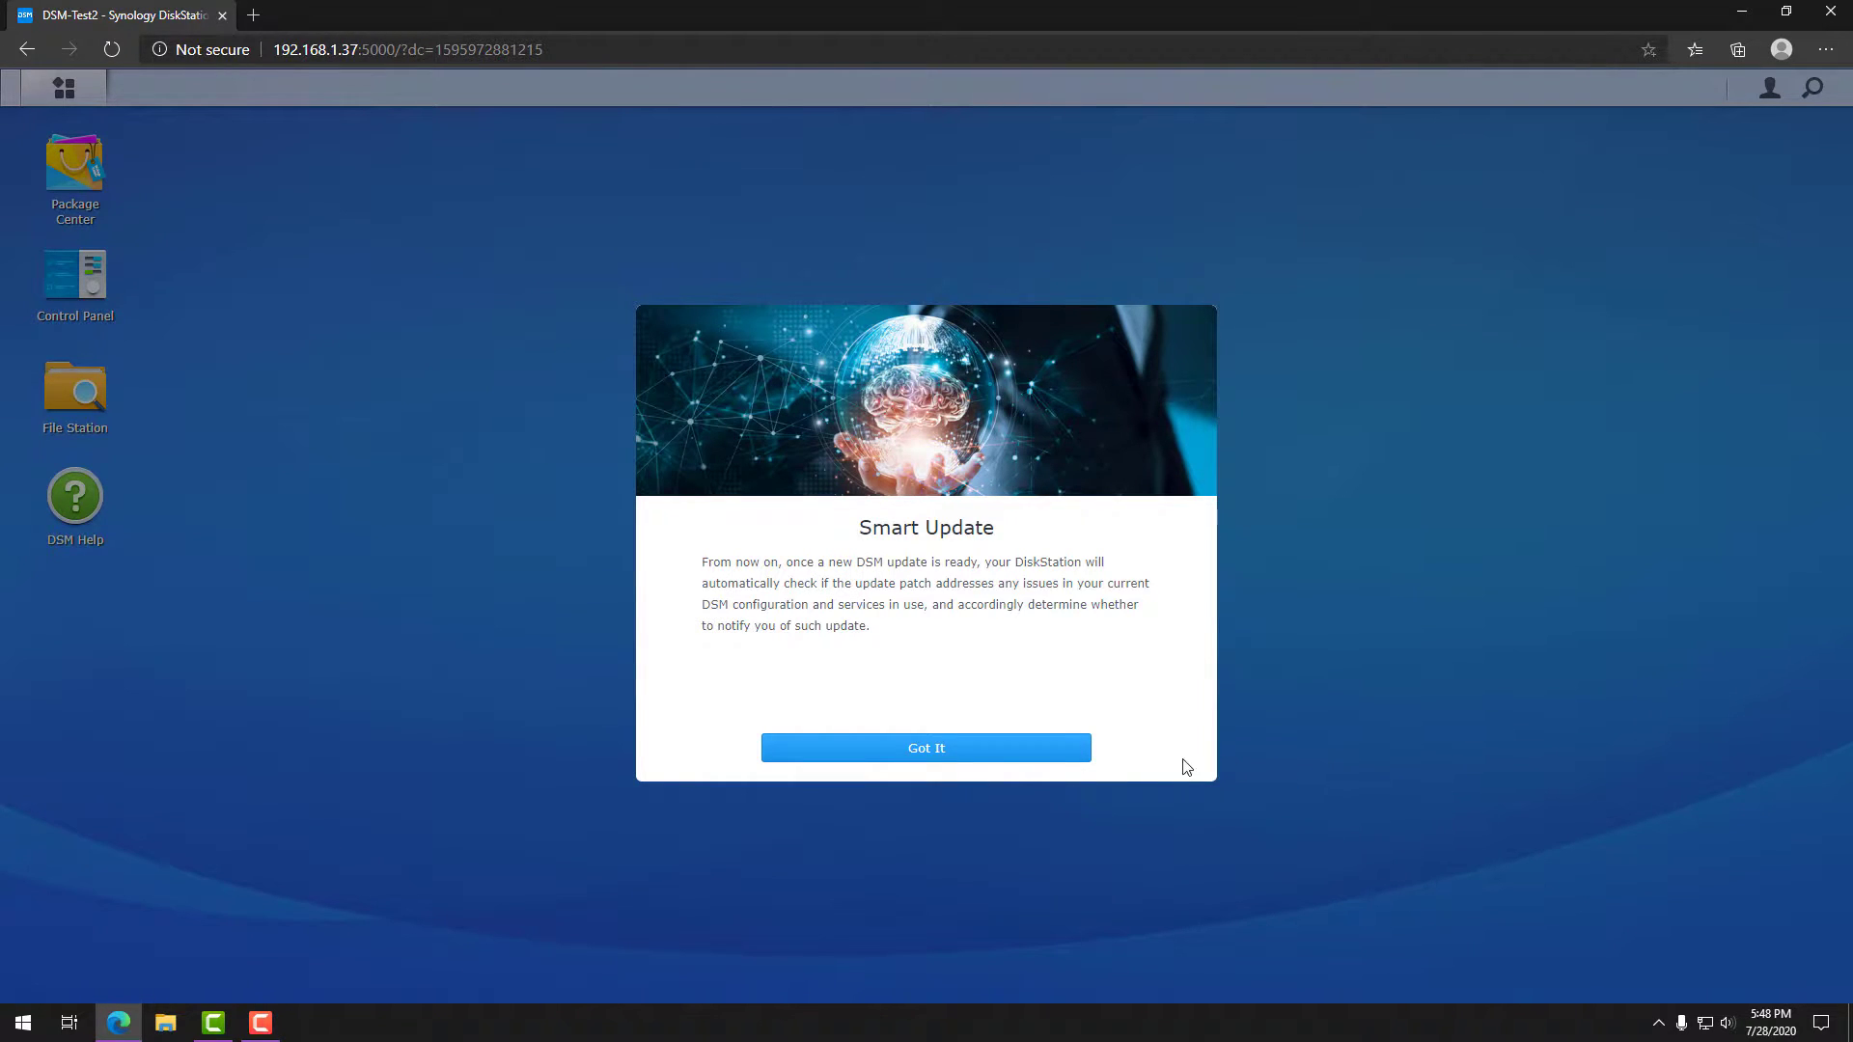
{"action": "left_click", "coordinate": [1046, 756]}
{"action": "left_click", "coordinate": [946, 761]}
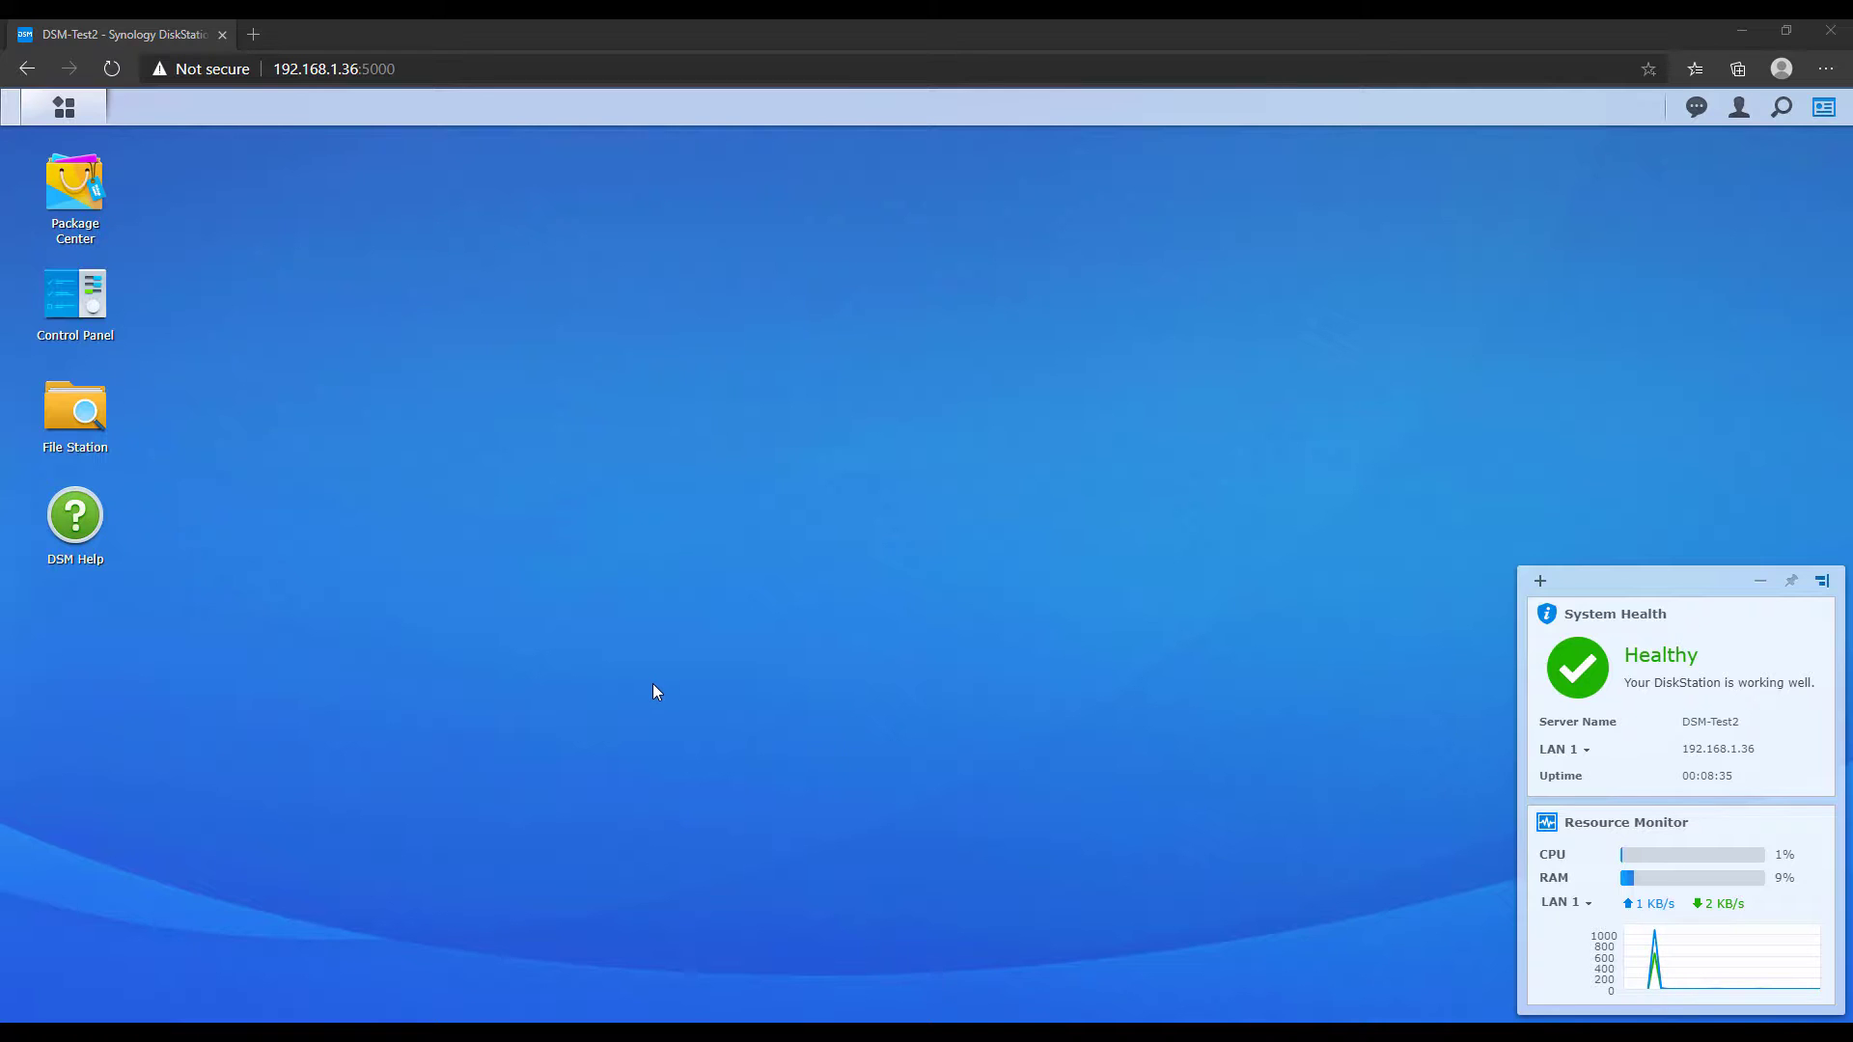
Step: Give the LAN 1 network interface a manual IPv4 configuration with IP address 192.168.1.220, and close the Control Panel
{"action": "left_click", "coordinate": [668, 699]}
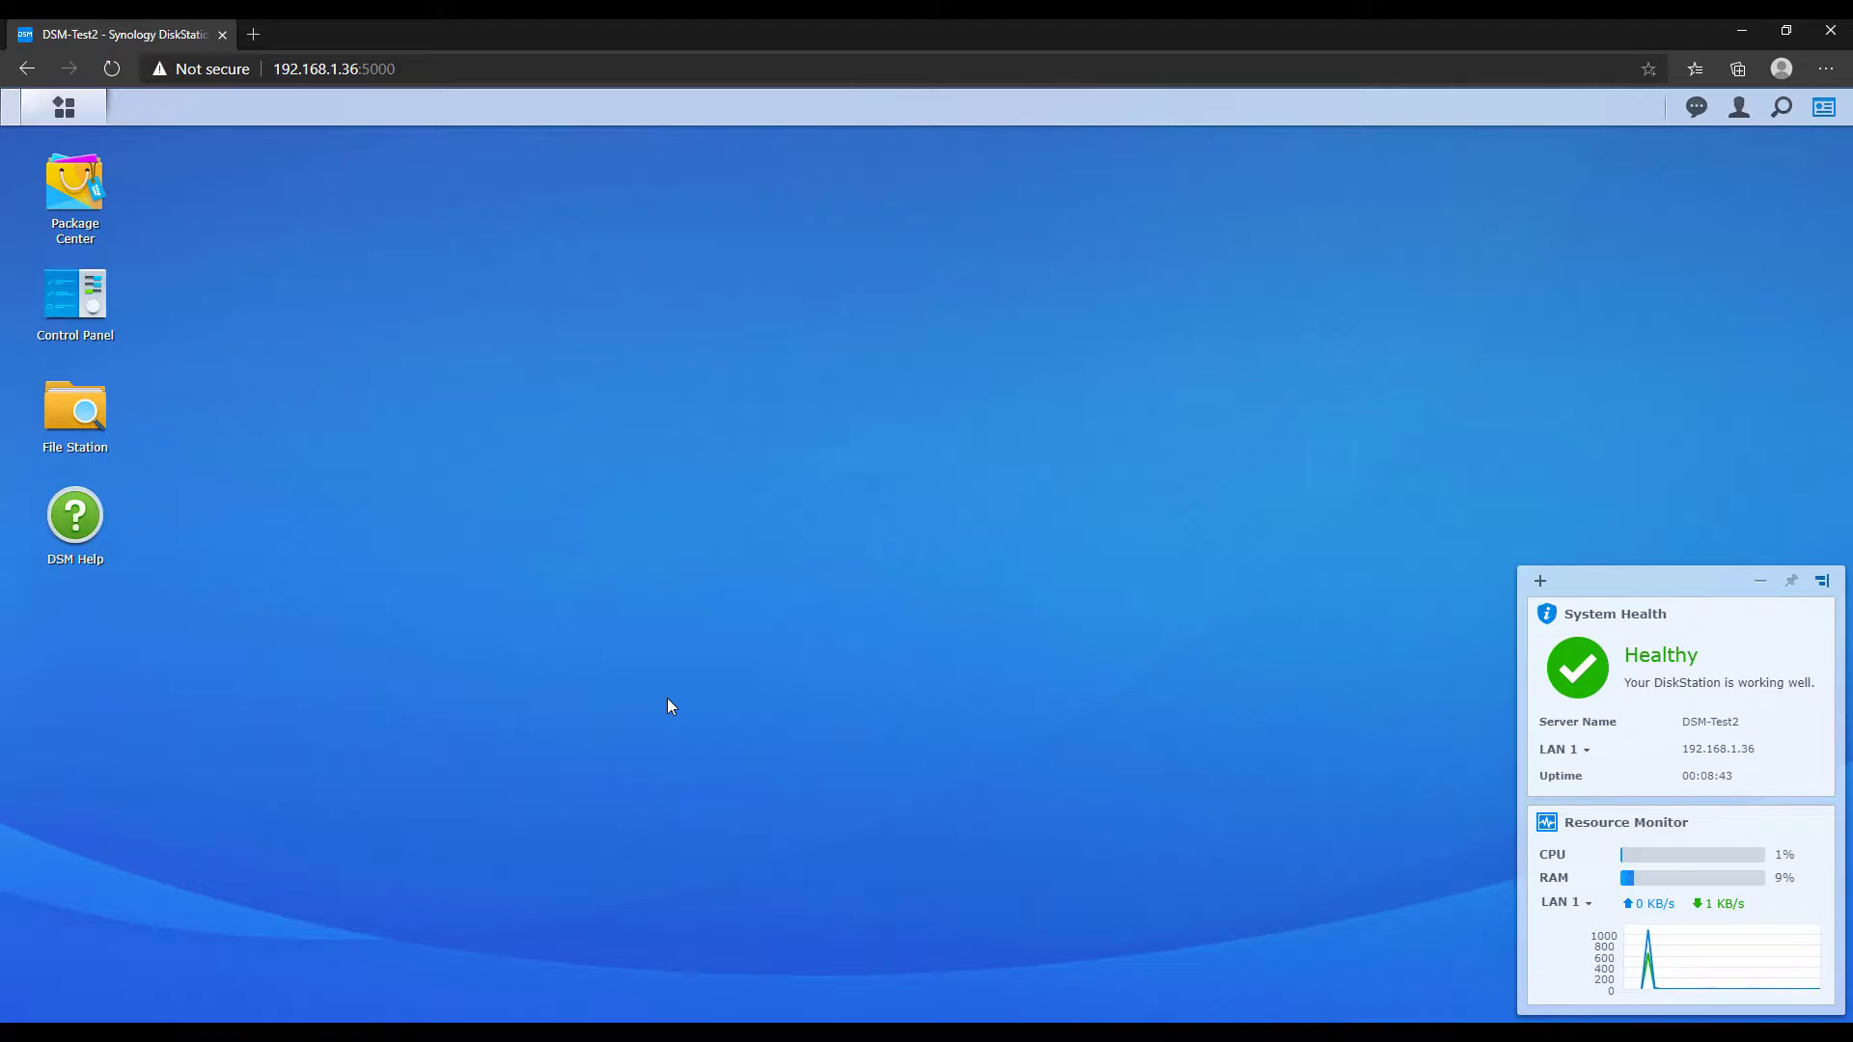
{"action": "left_click", "coordinate": [95, 307]}
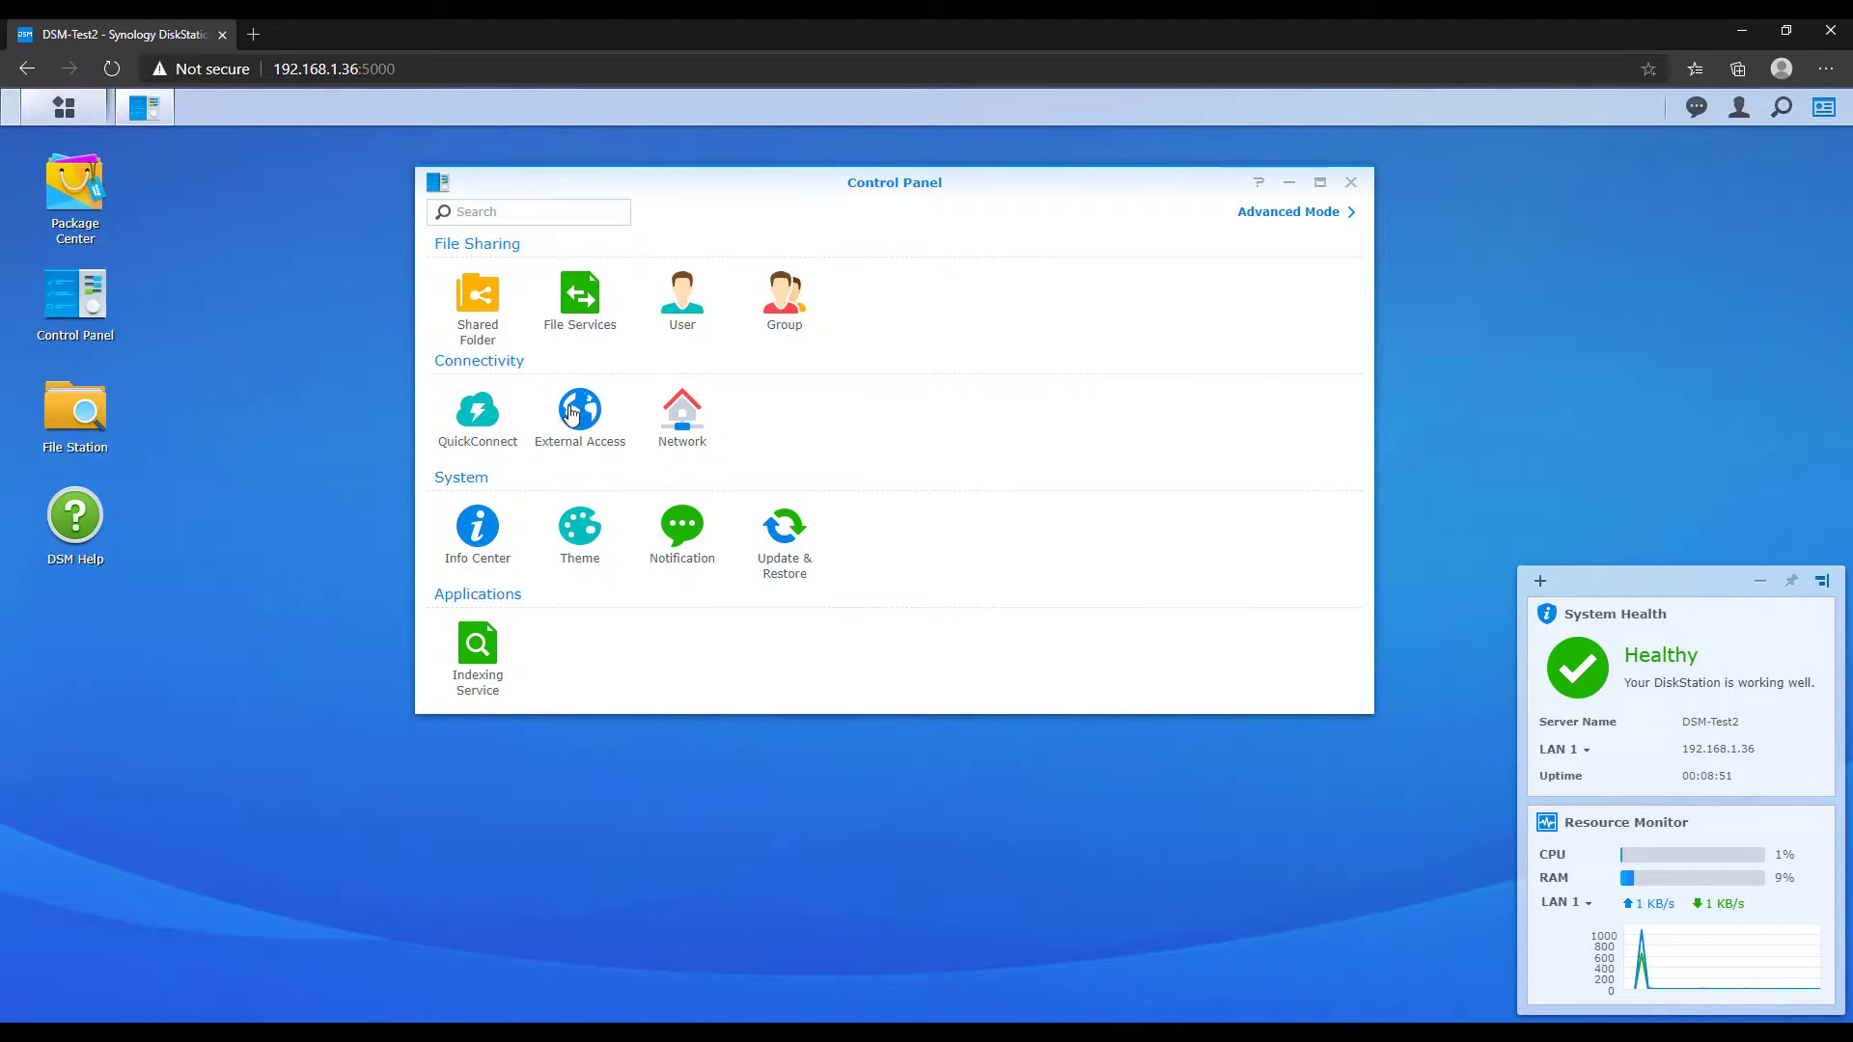
{"action": "left_click", "coordinate": [683, 420]}
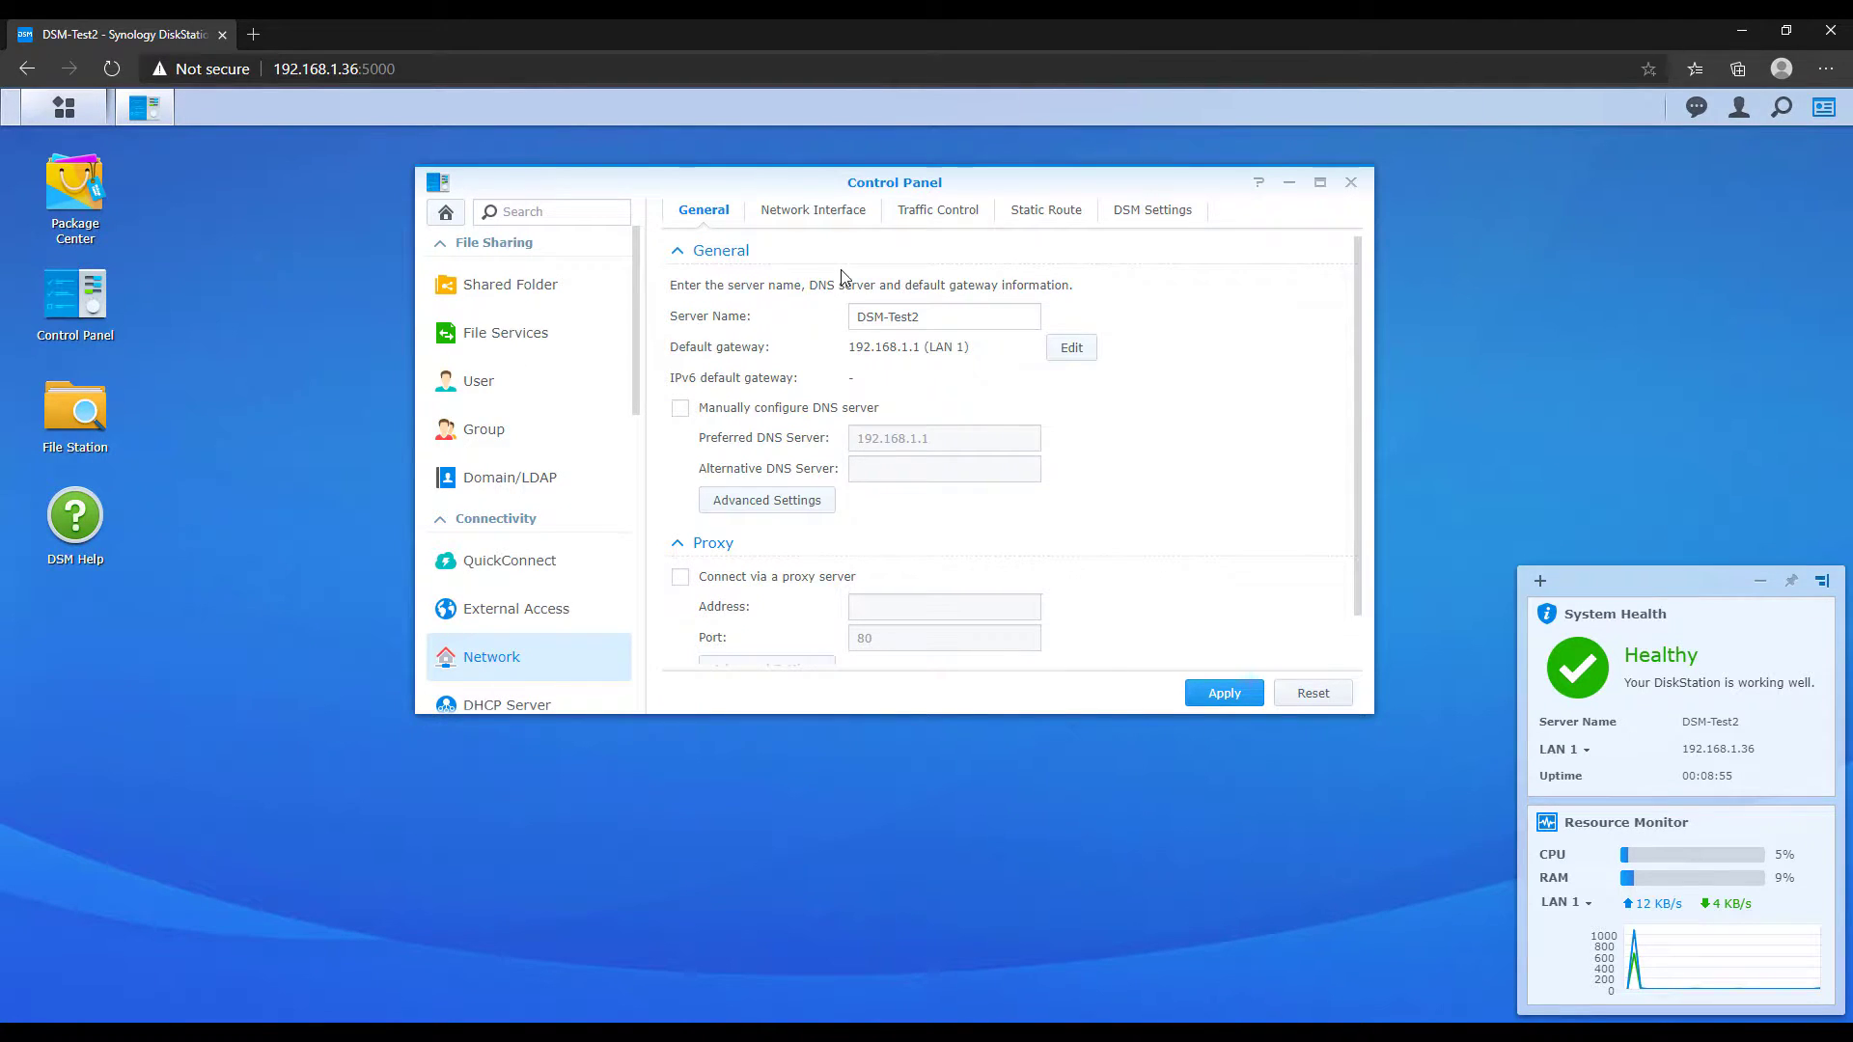
{"action": "left_click", "coordinate": [848, 215]}
{"action": "left_click", "coordinate": [826, 294]}
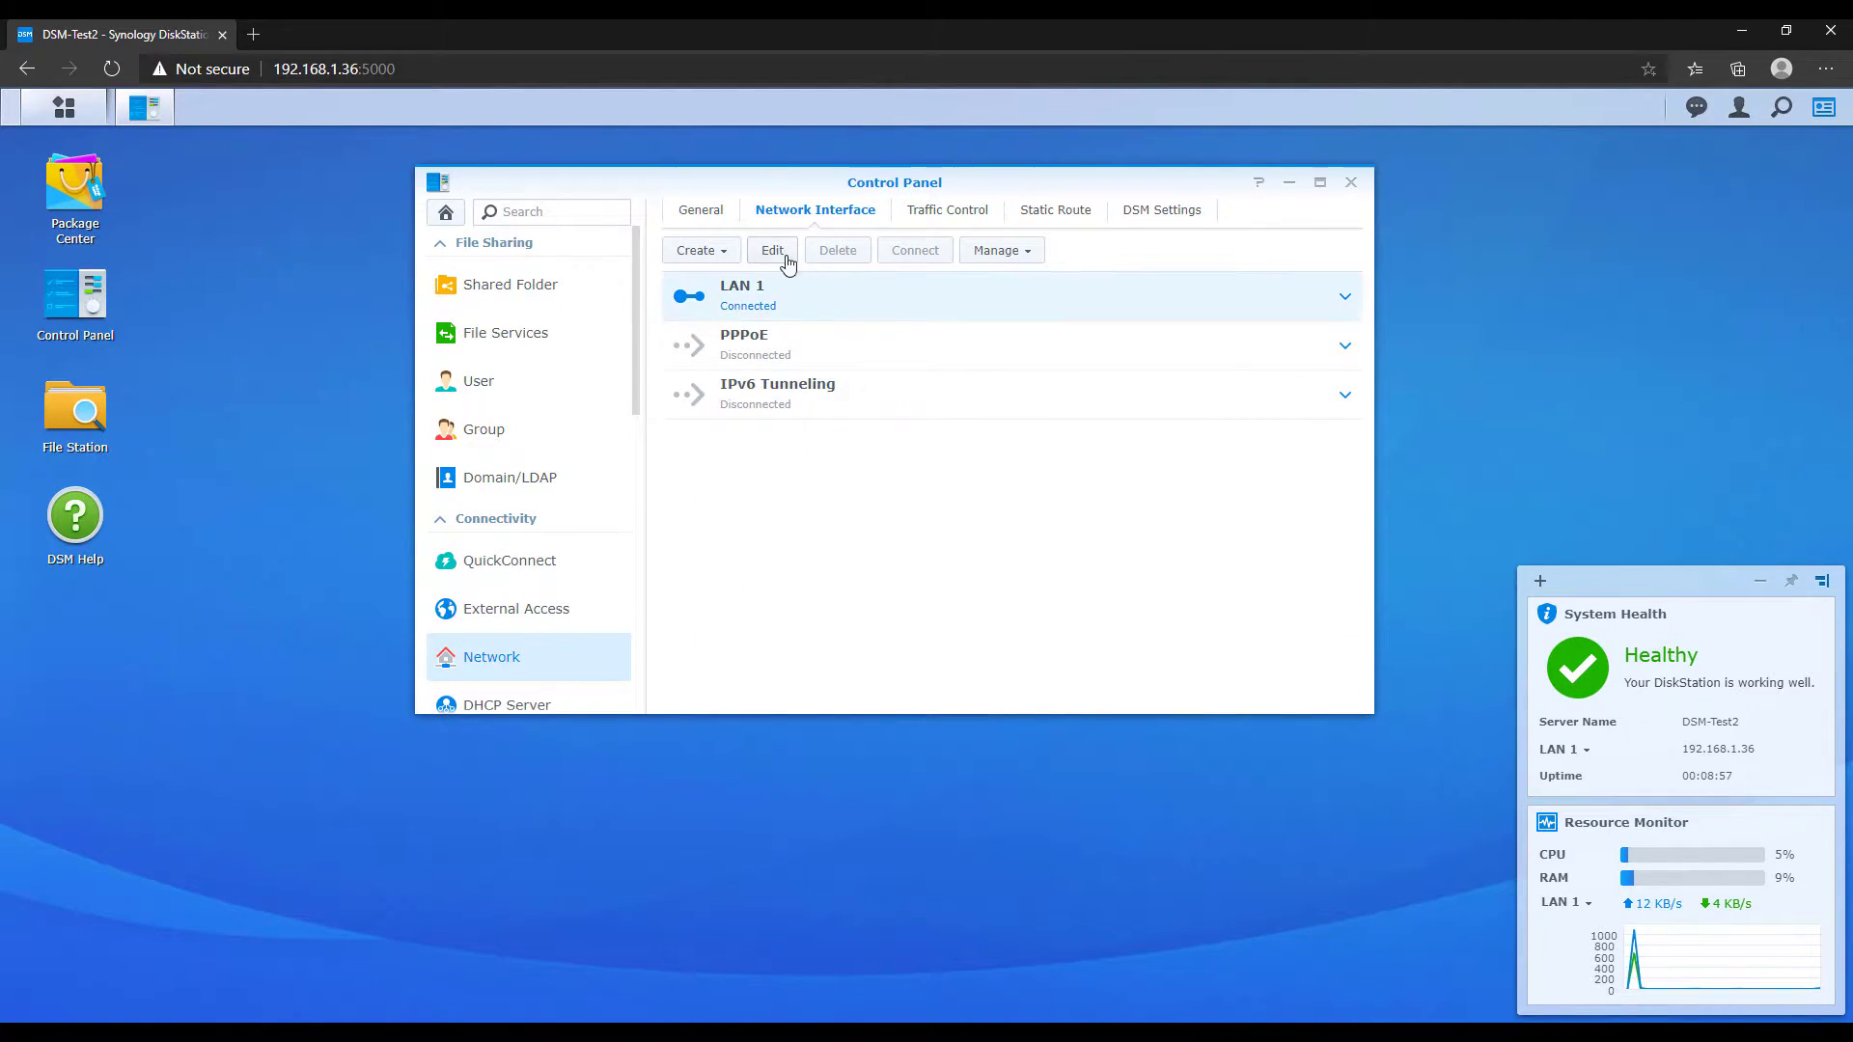
{"action": "left_click", "coordinate": [772, 250]}
{"action": "left_click", "coordinate": [678, 270]}
{"action": "left_click_drag", "start_coordinate": [793, 300], "coordinate": [815, 302]}
{"action": "type", "text": "220"}
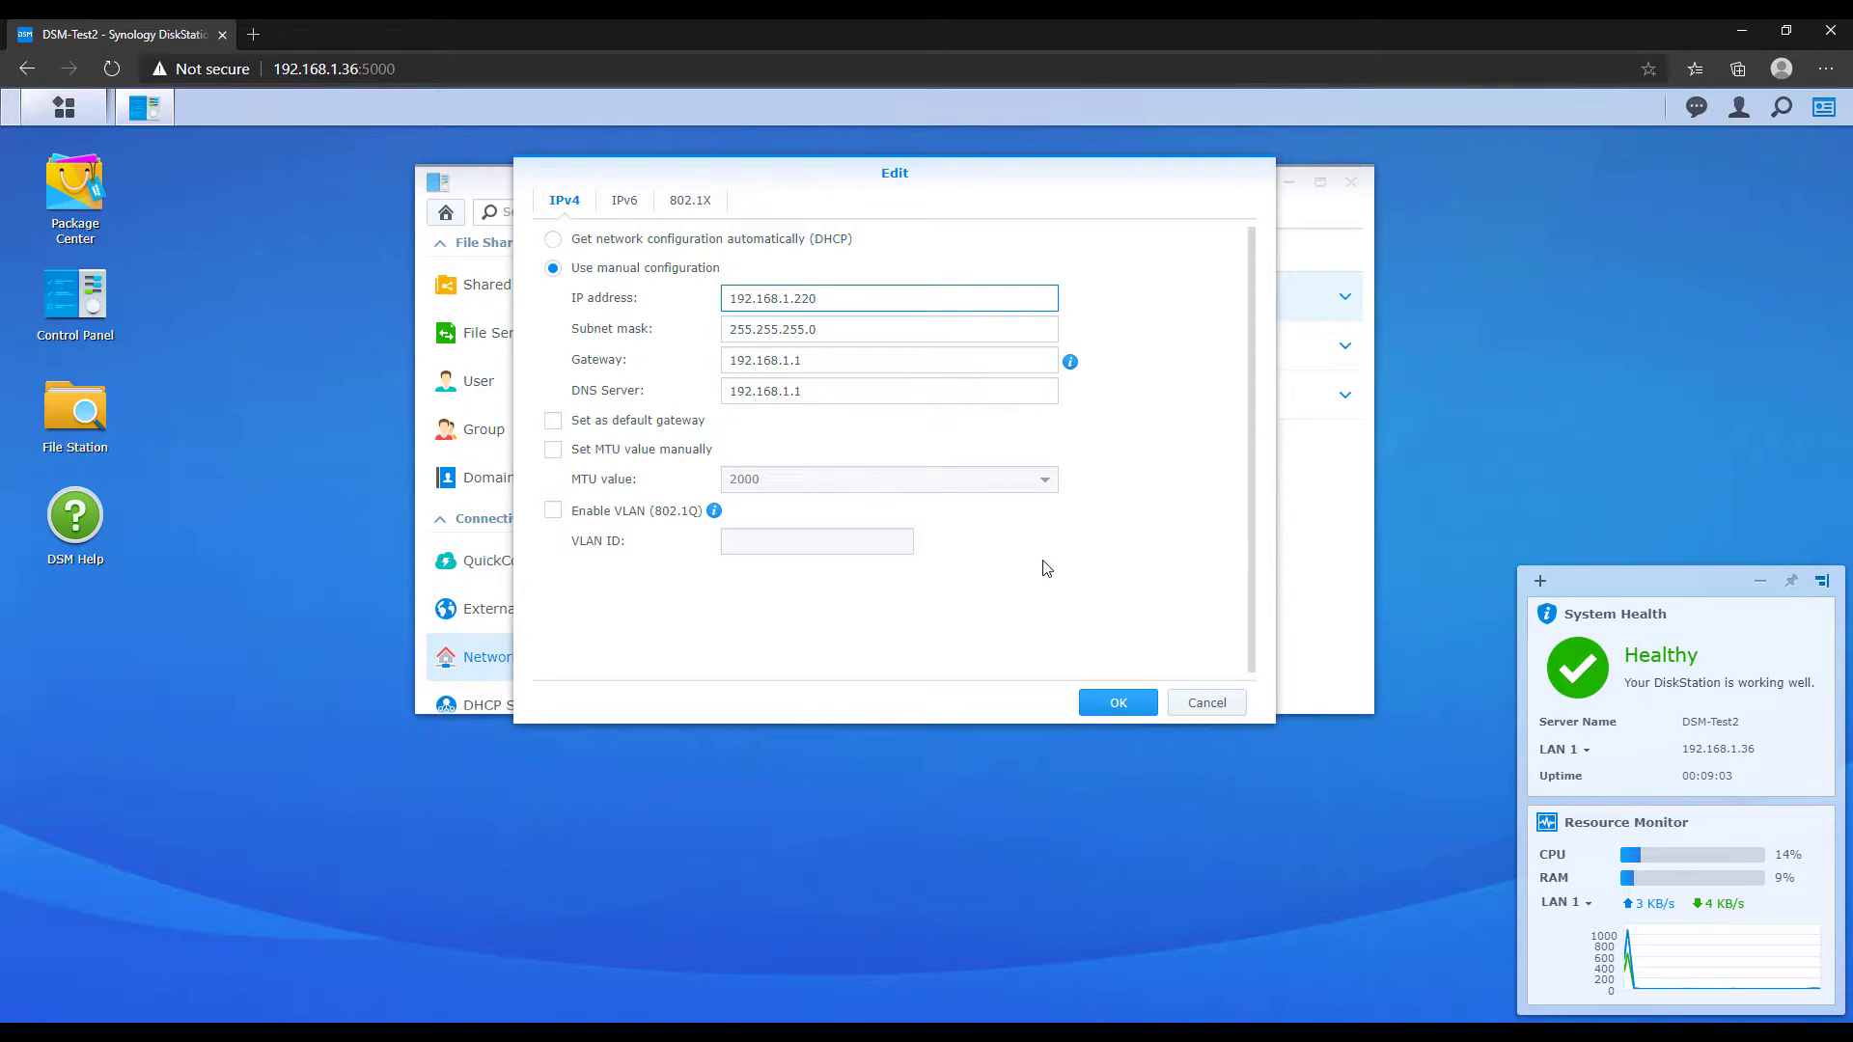
{"action": "left_click", "coordinate": [1154, 574]}
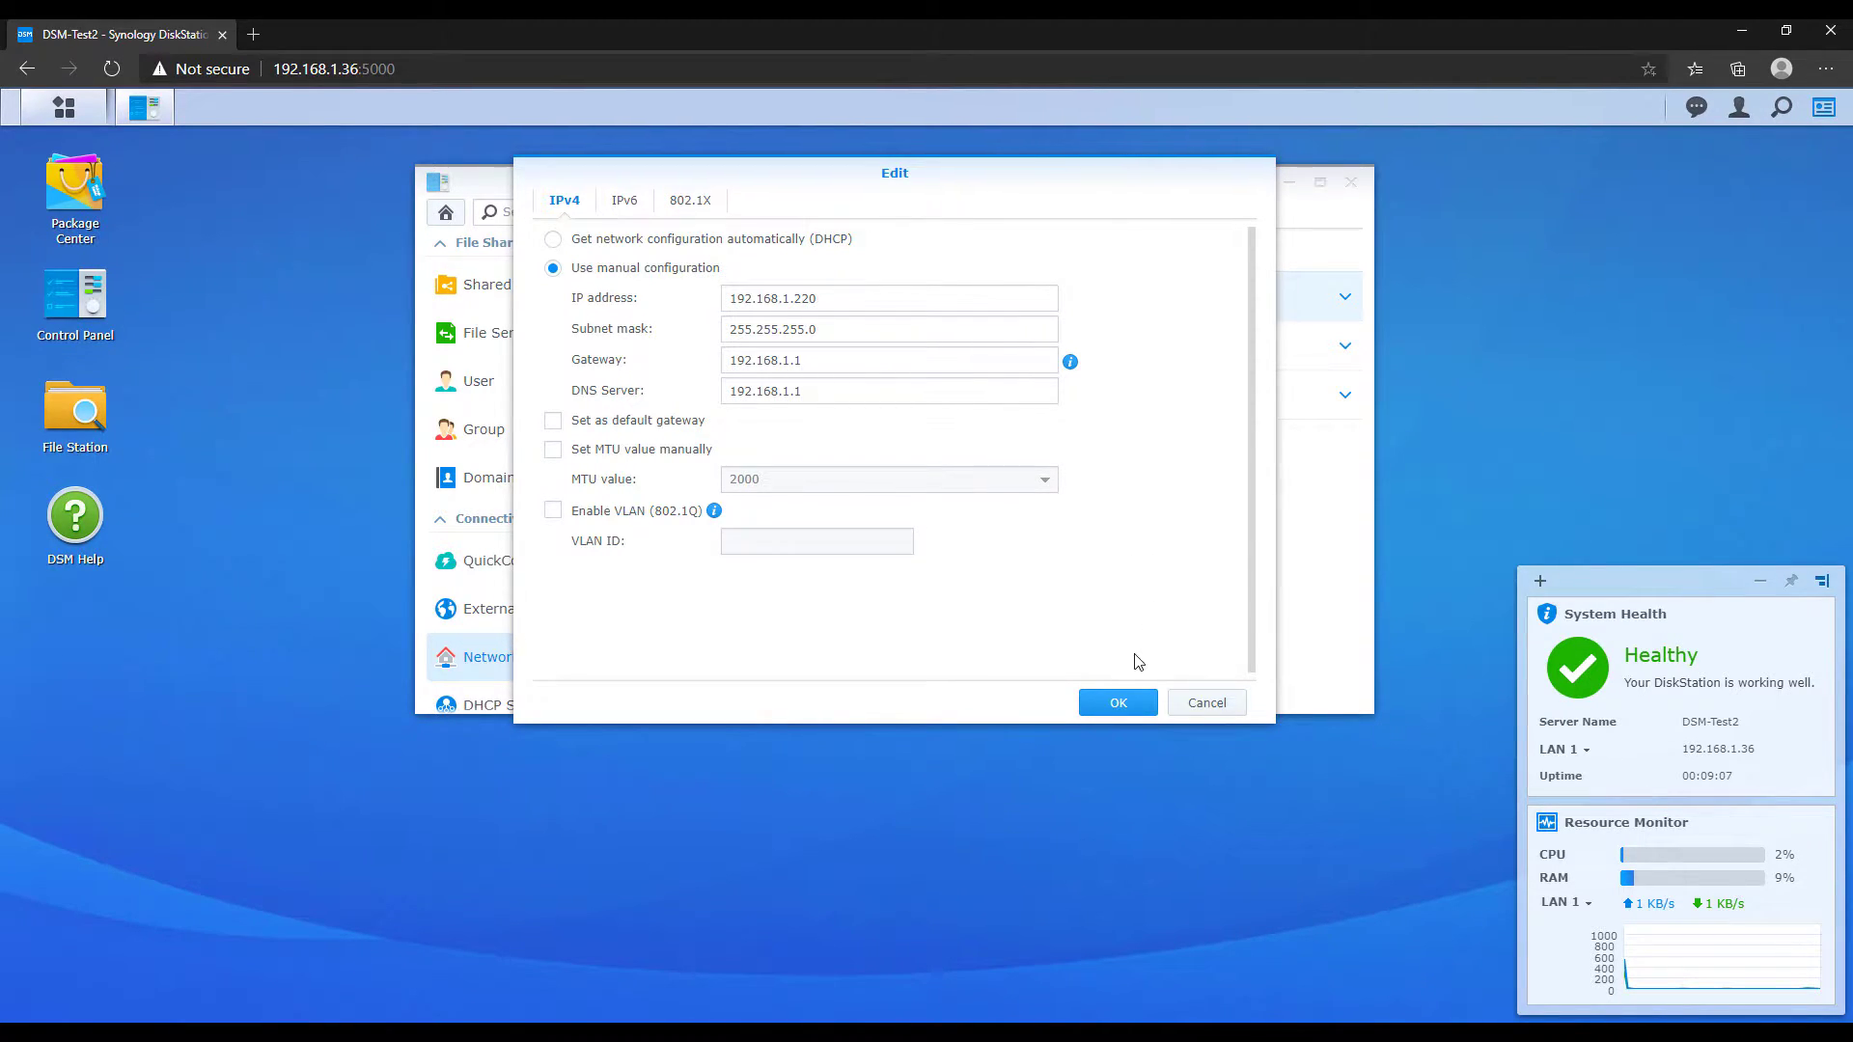
{"action": "left_click", "coordinate": [1120, 702]}
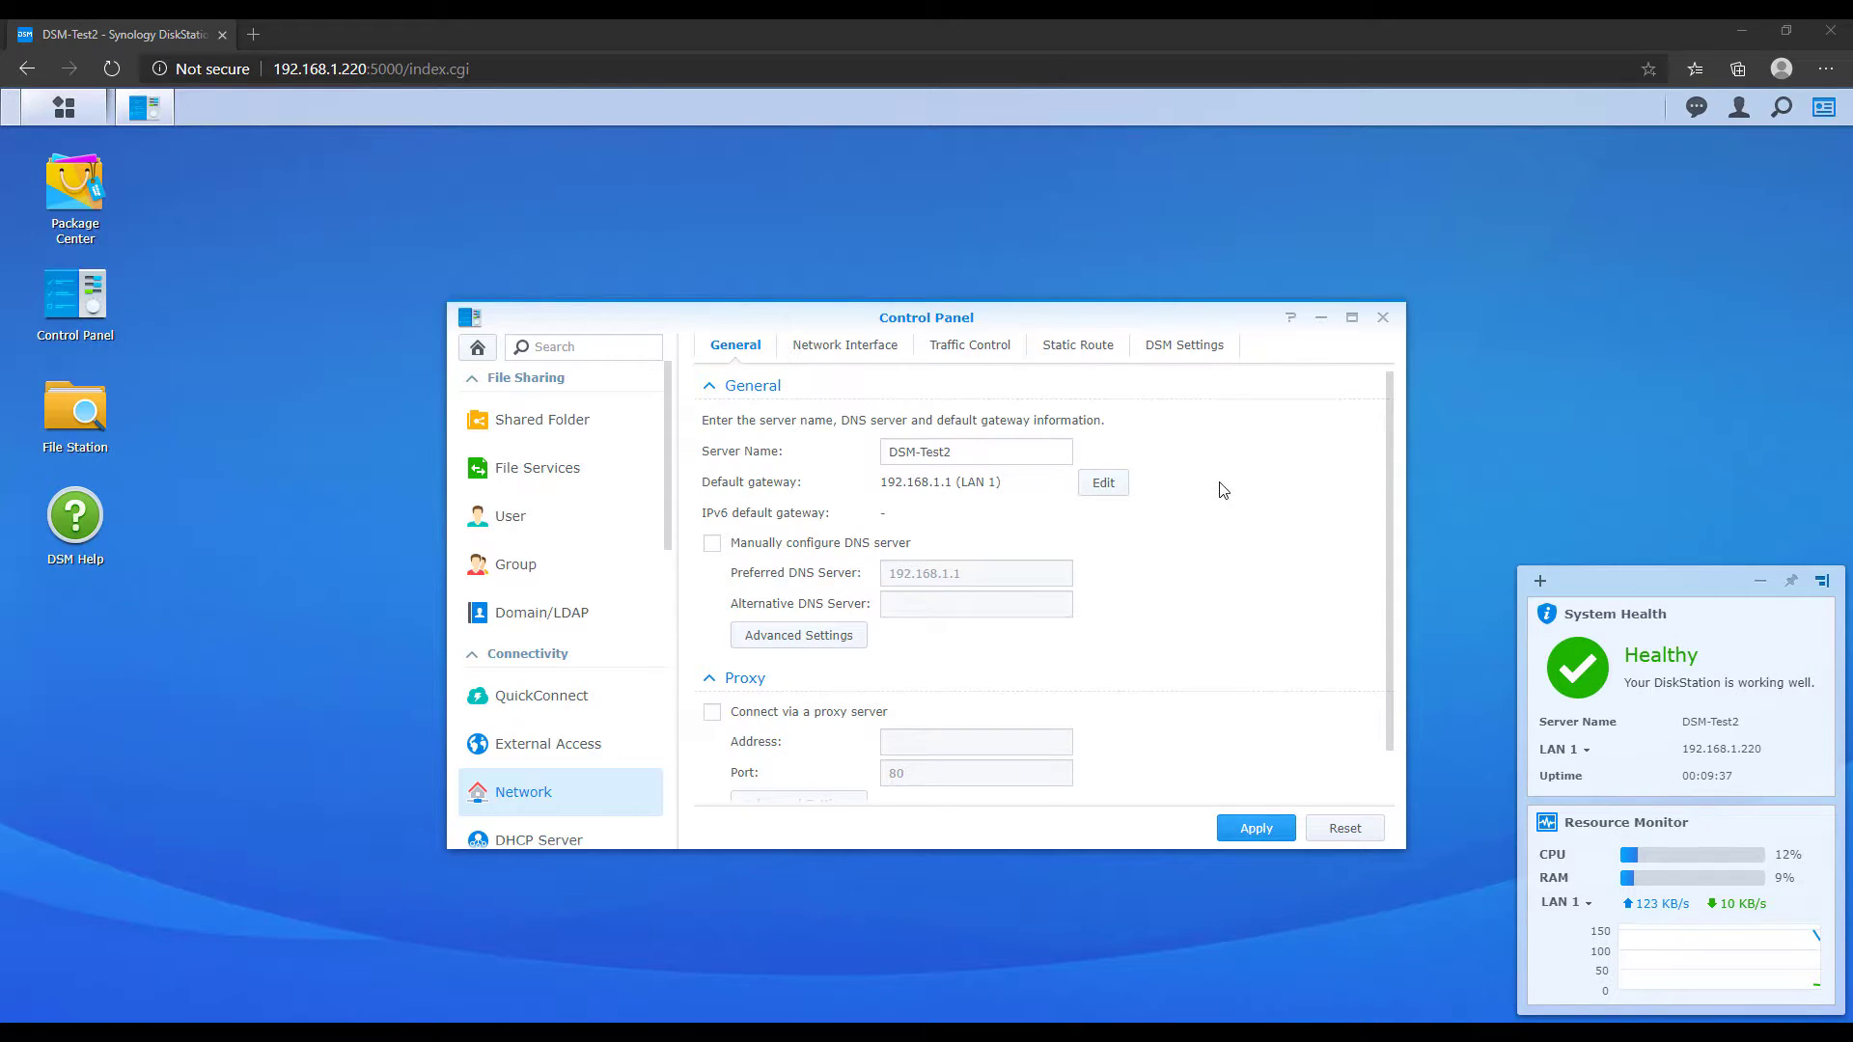
{"action": "left_click", "coordinate": [1384, 320]}
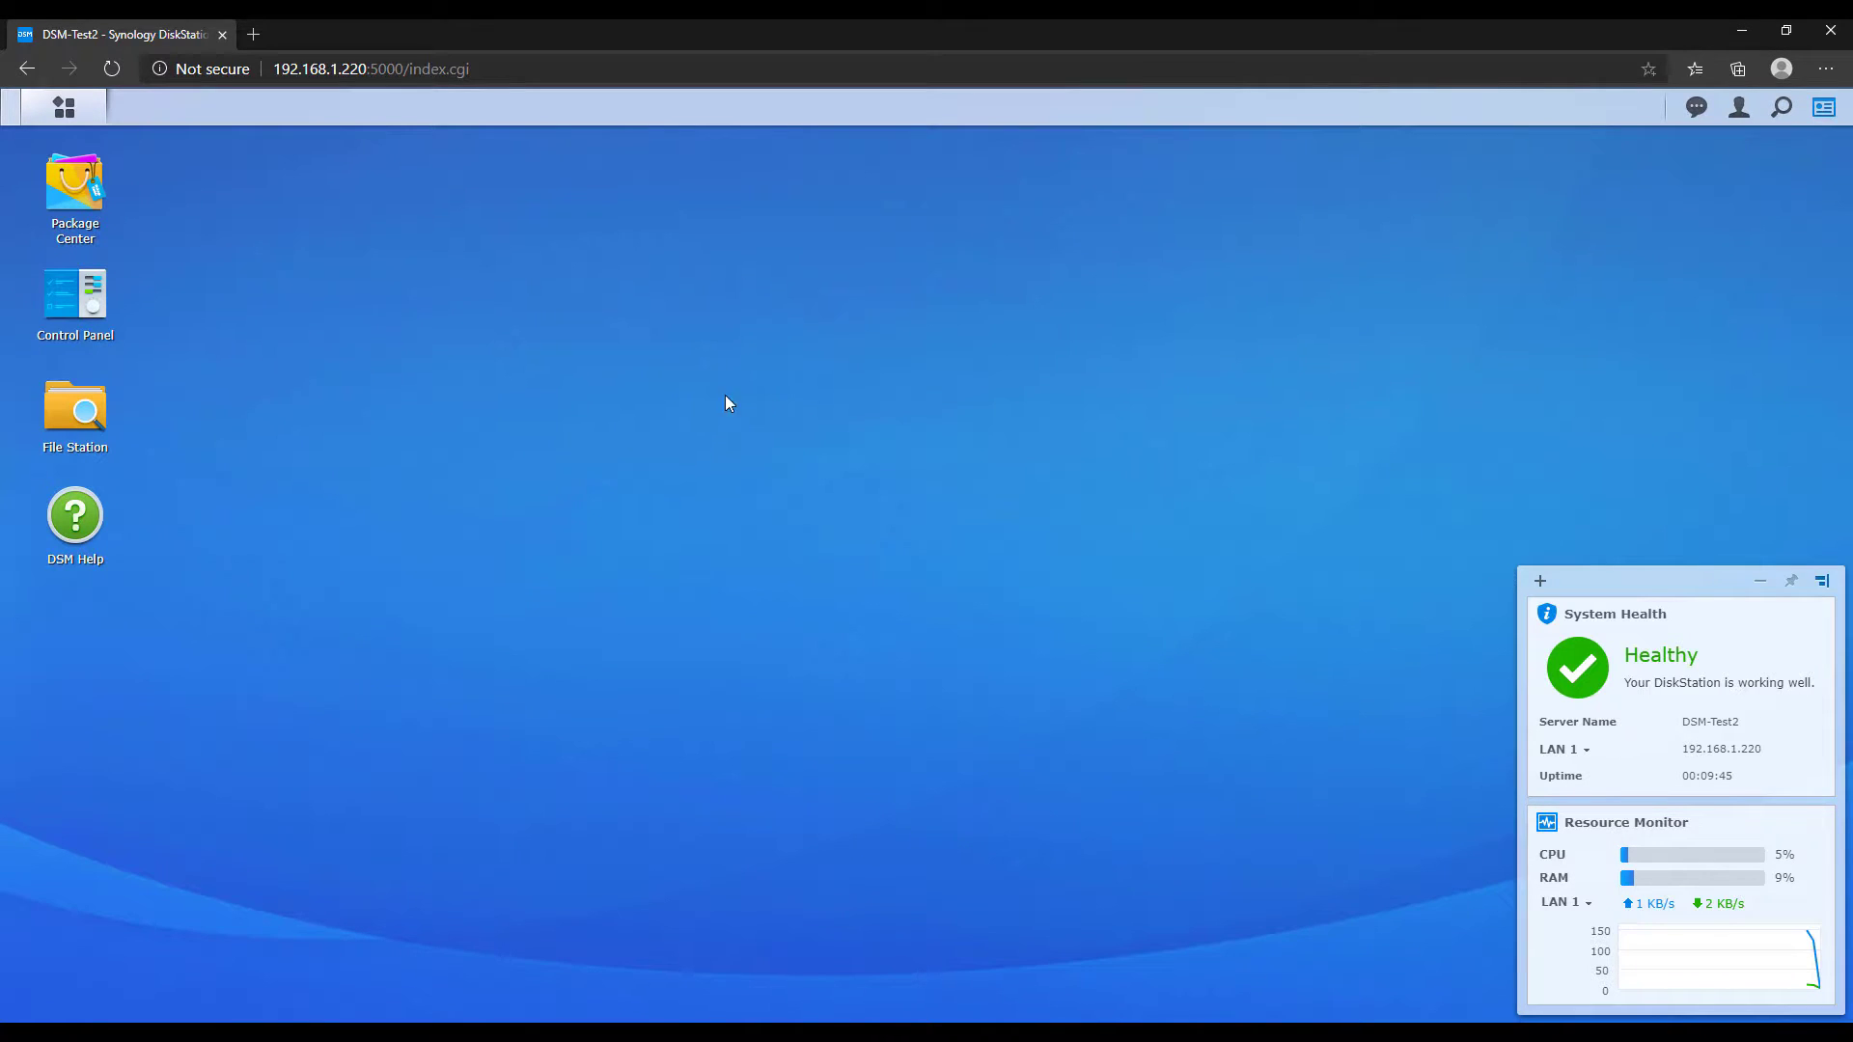
Step: Start creating a storage pool in Storage Manager, using the Higher flexibility pool type
{"action": "left_click", "coordinate": [64, 109]}
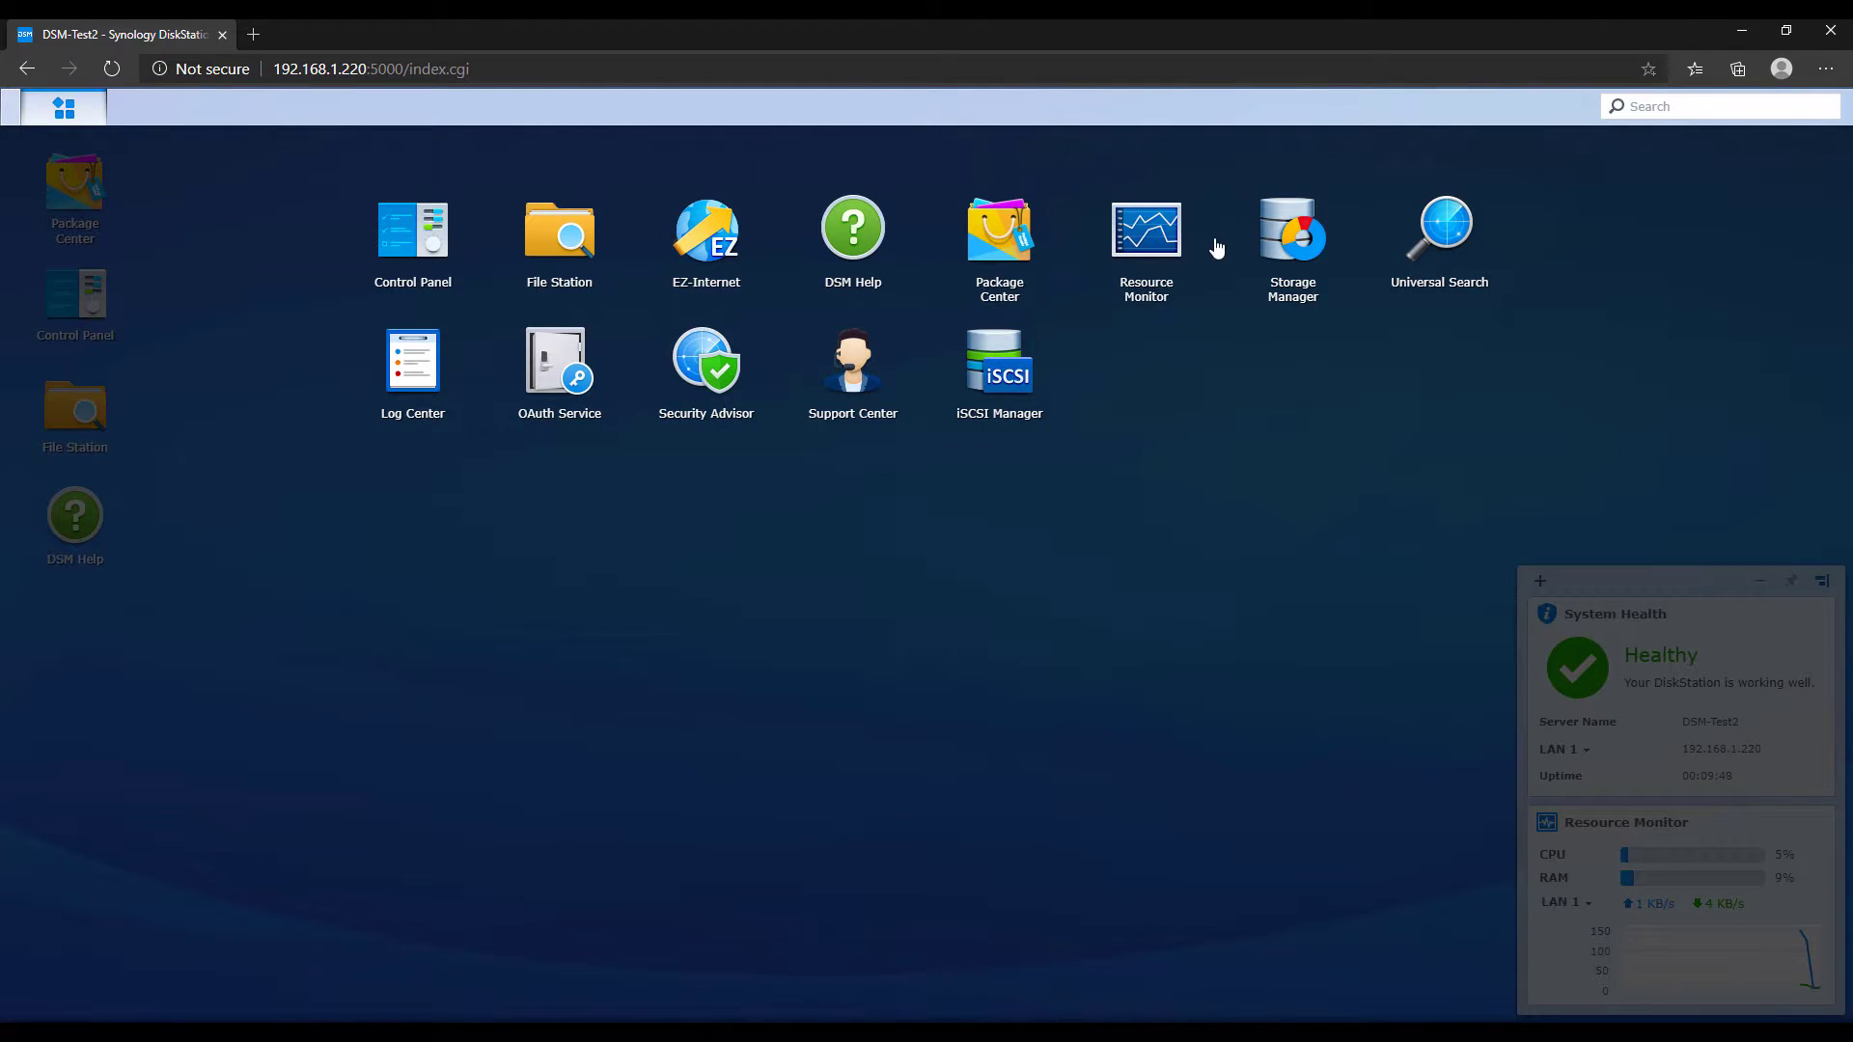
{"action": "left_click", "coordinate": [1270, 235]}
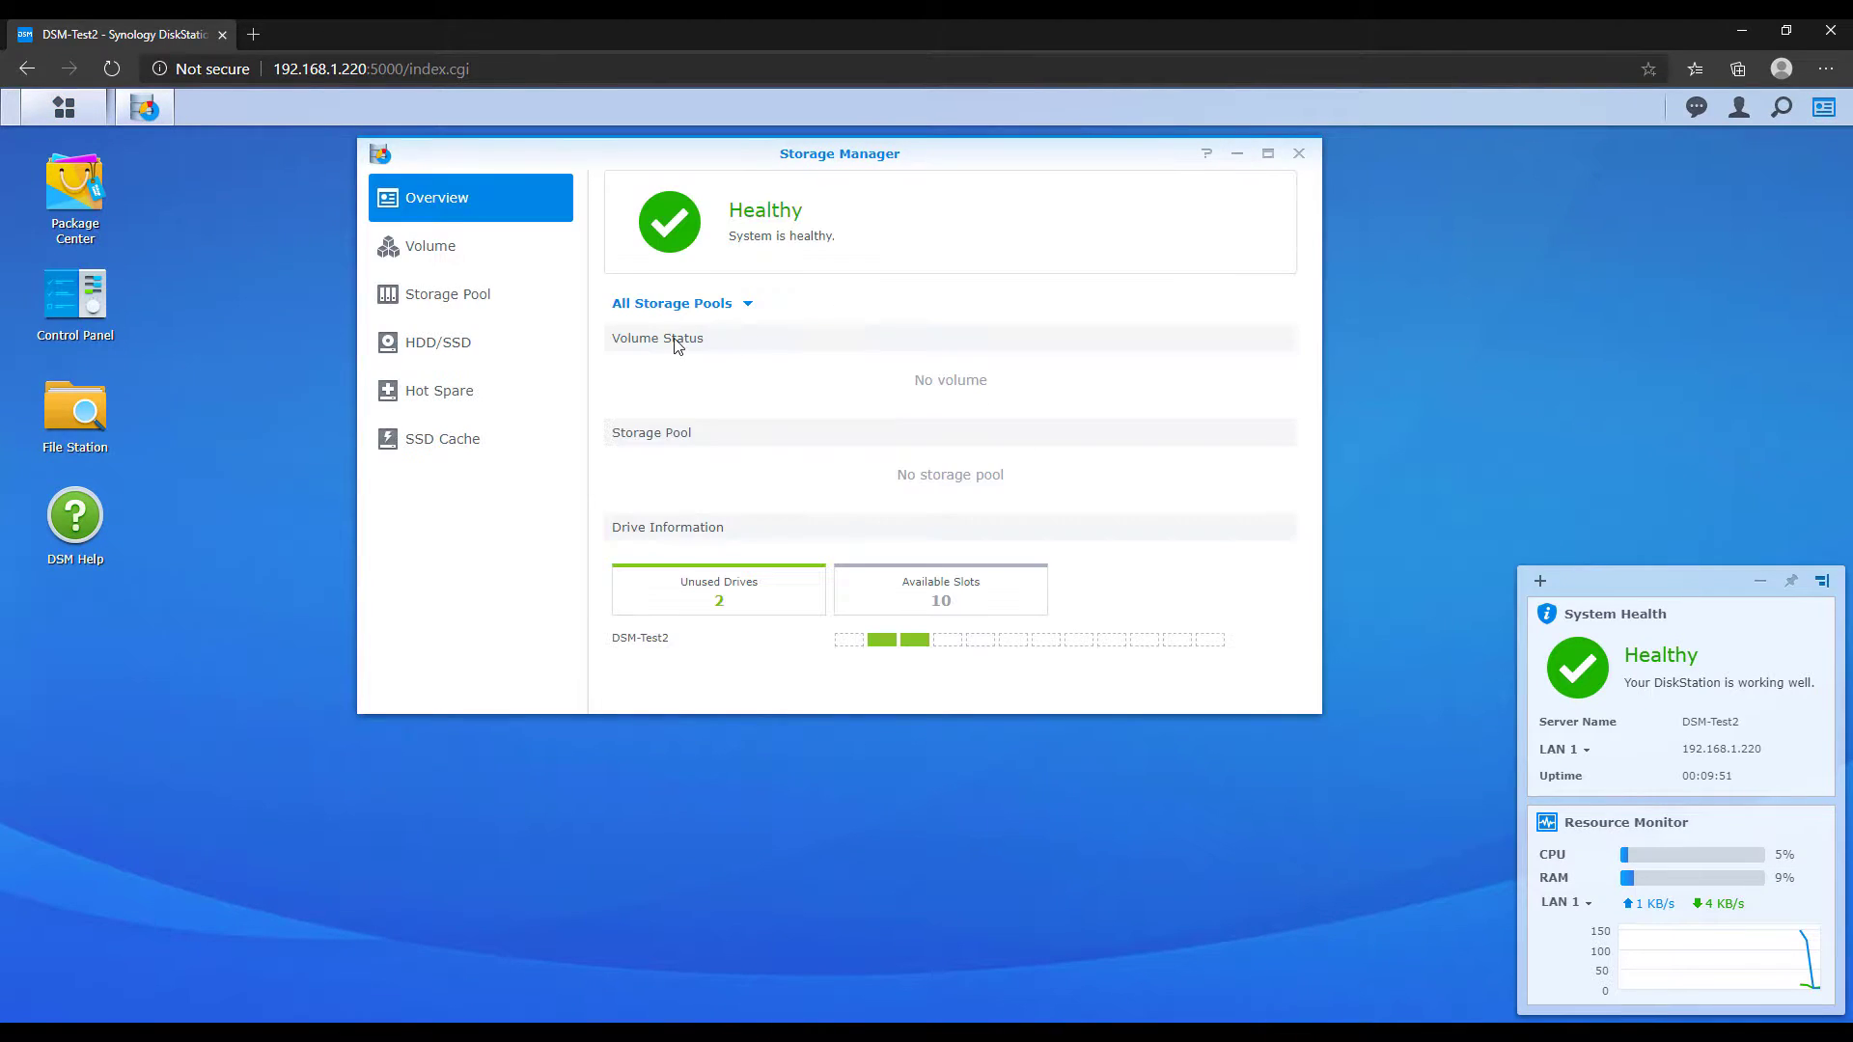
{"action": "left_click", "coordinate": [492, 312]}
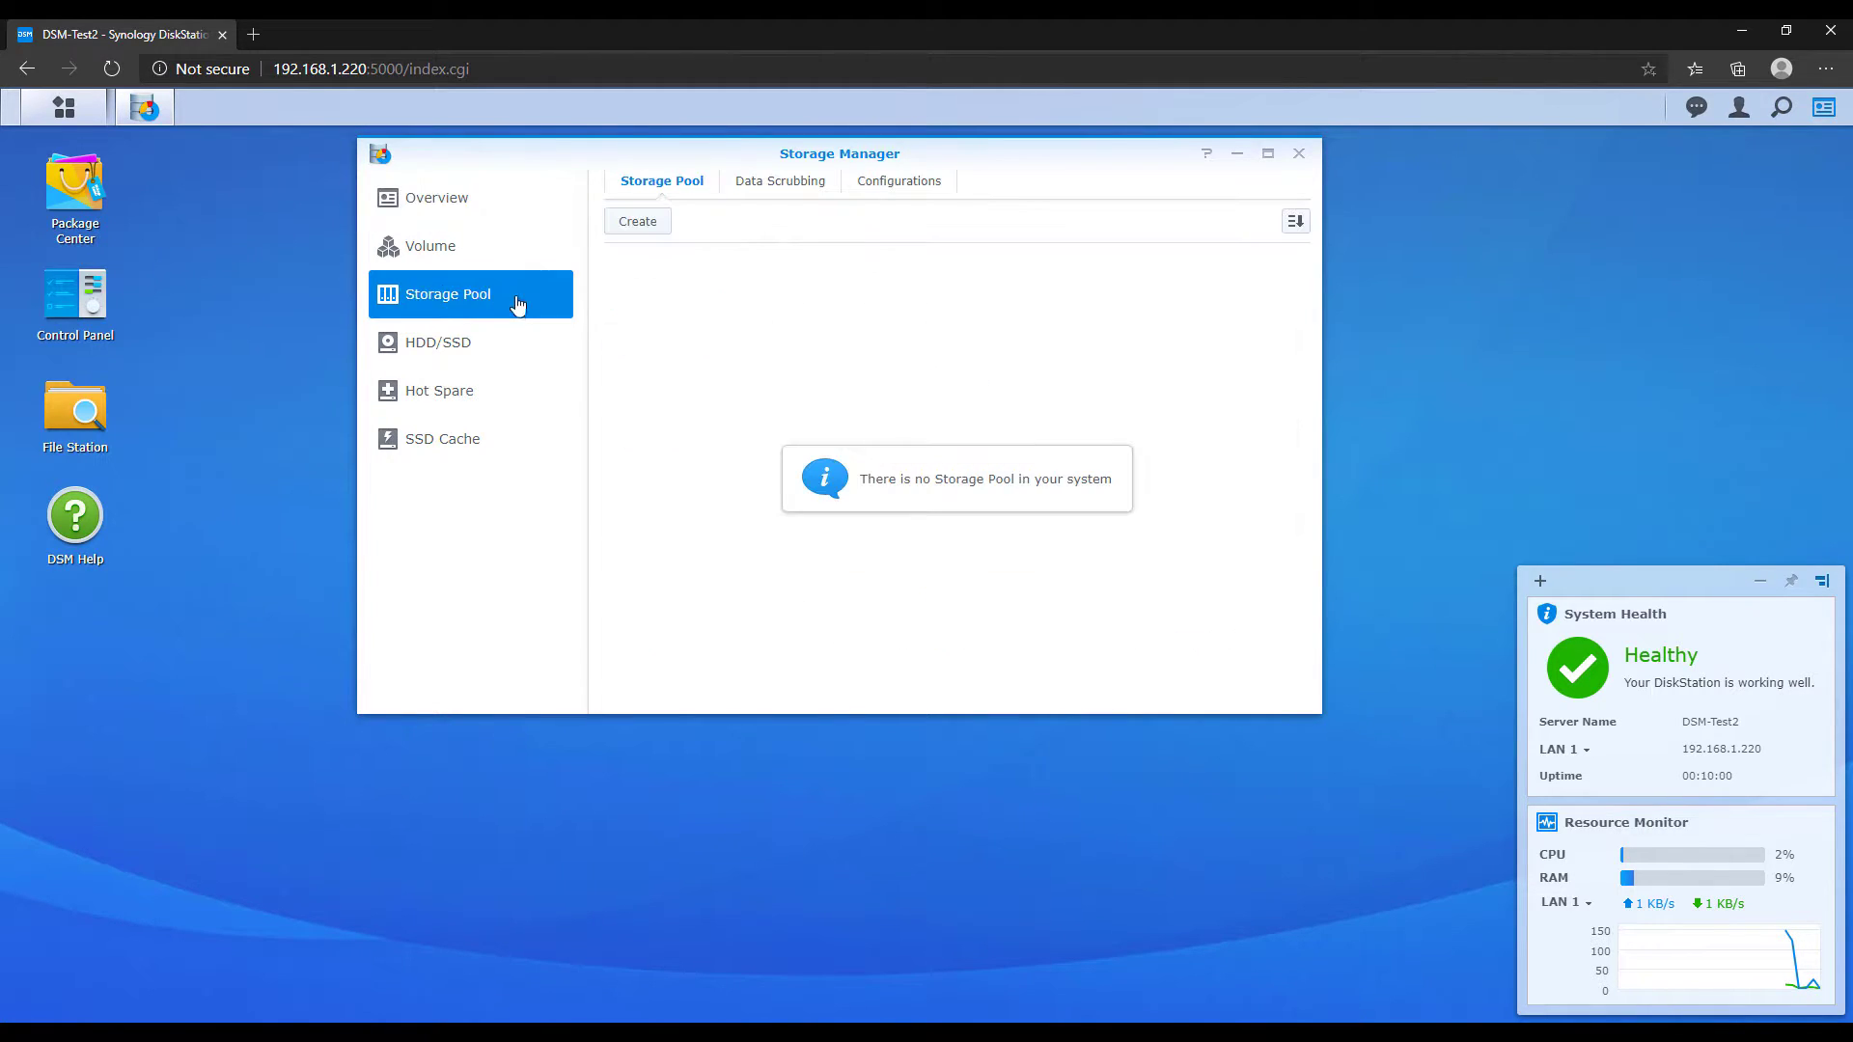
{"action": "left_click", "coordinate": [639, 225]}
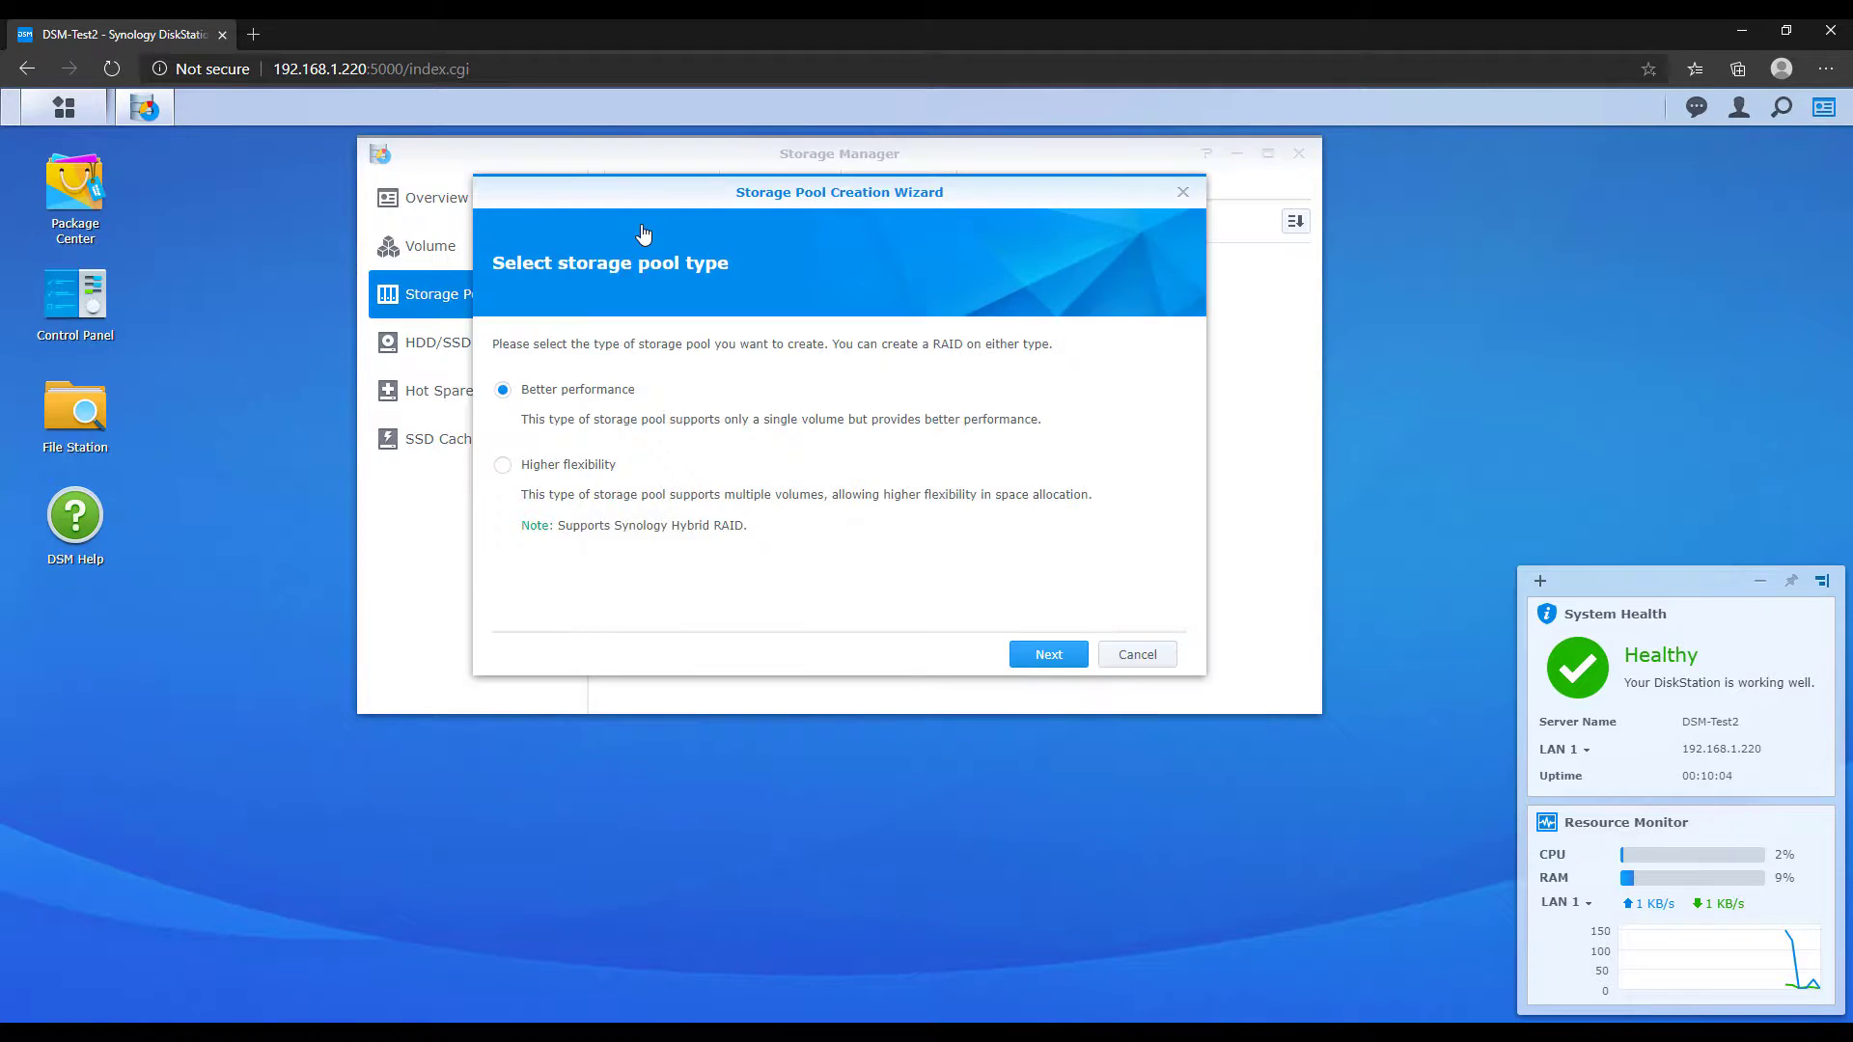
{"action": "left_click_drag", "start_coordinate": [642, 200], "coordinate": [697, 266]}
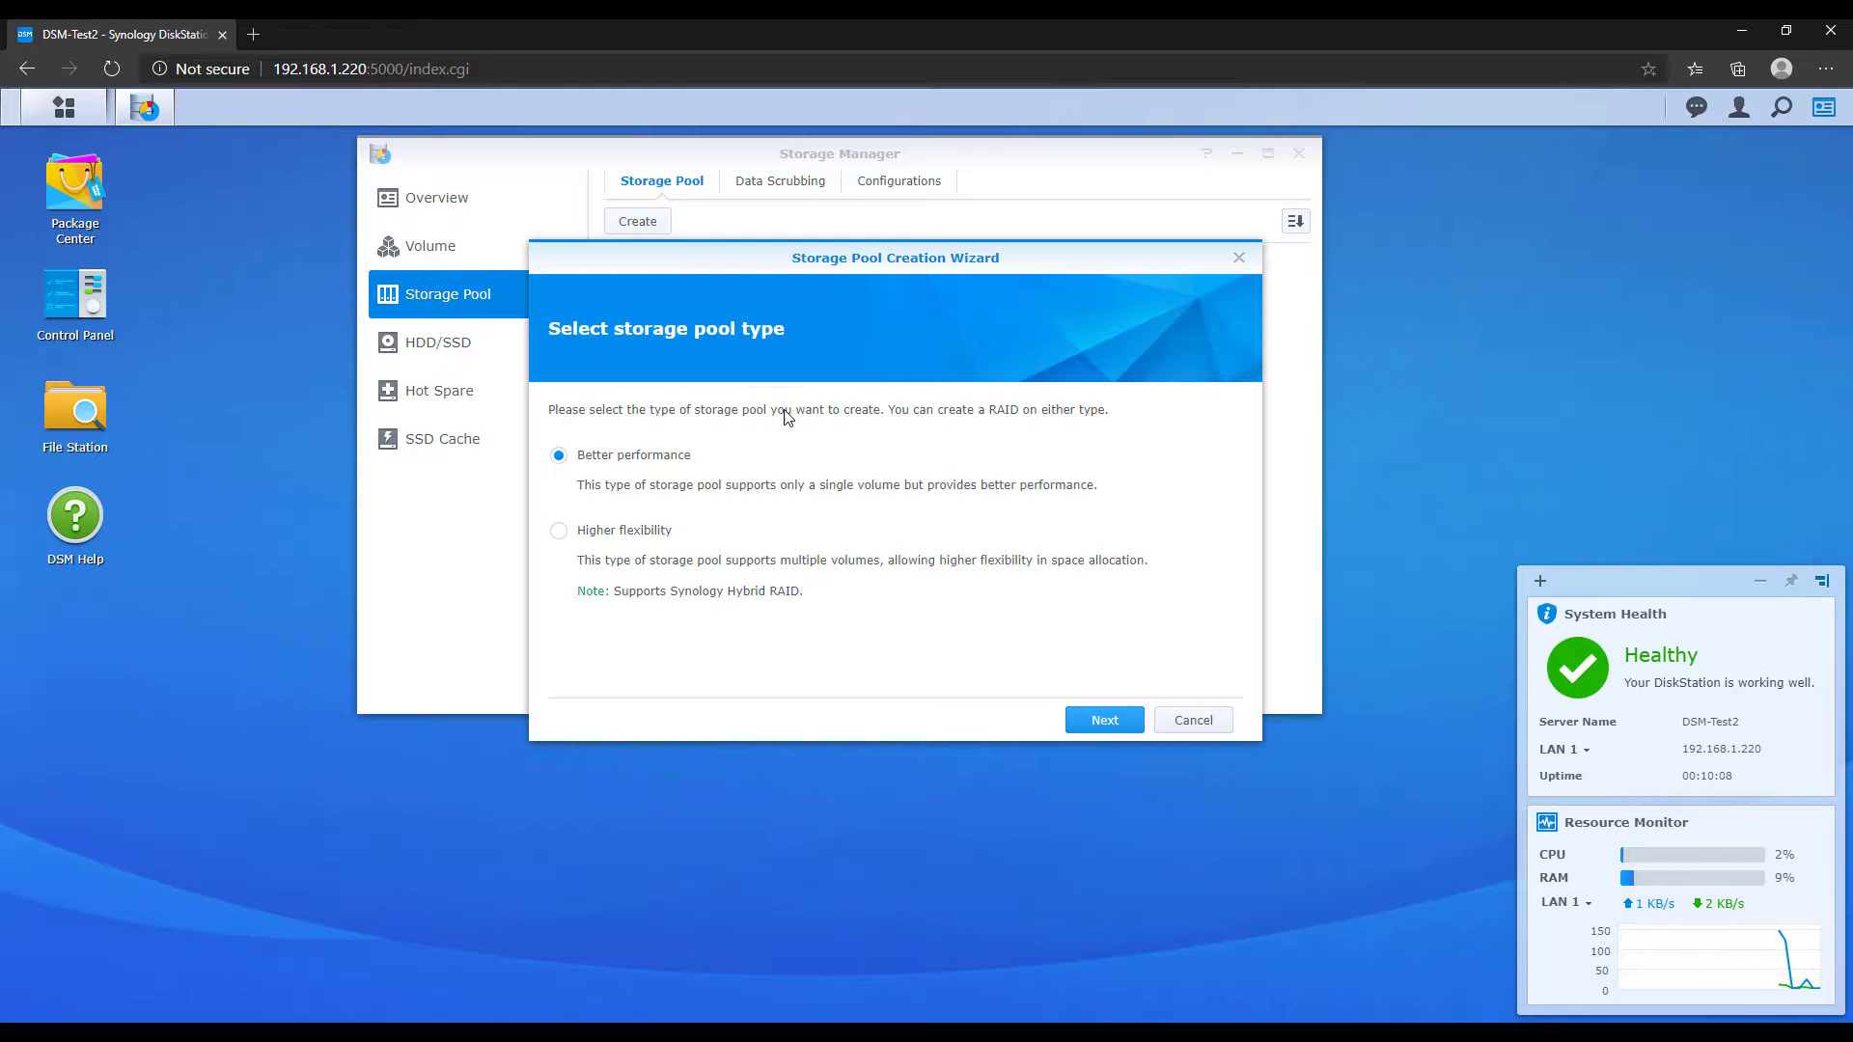
{"action": "left_click", "coordinate": [1100, 722]}
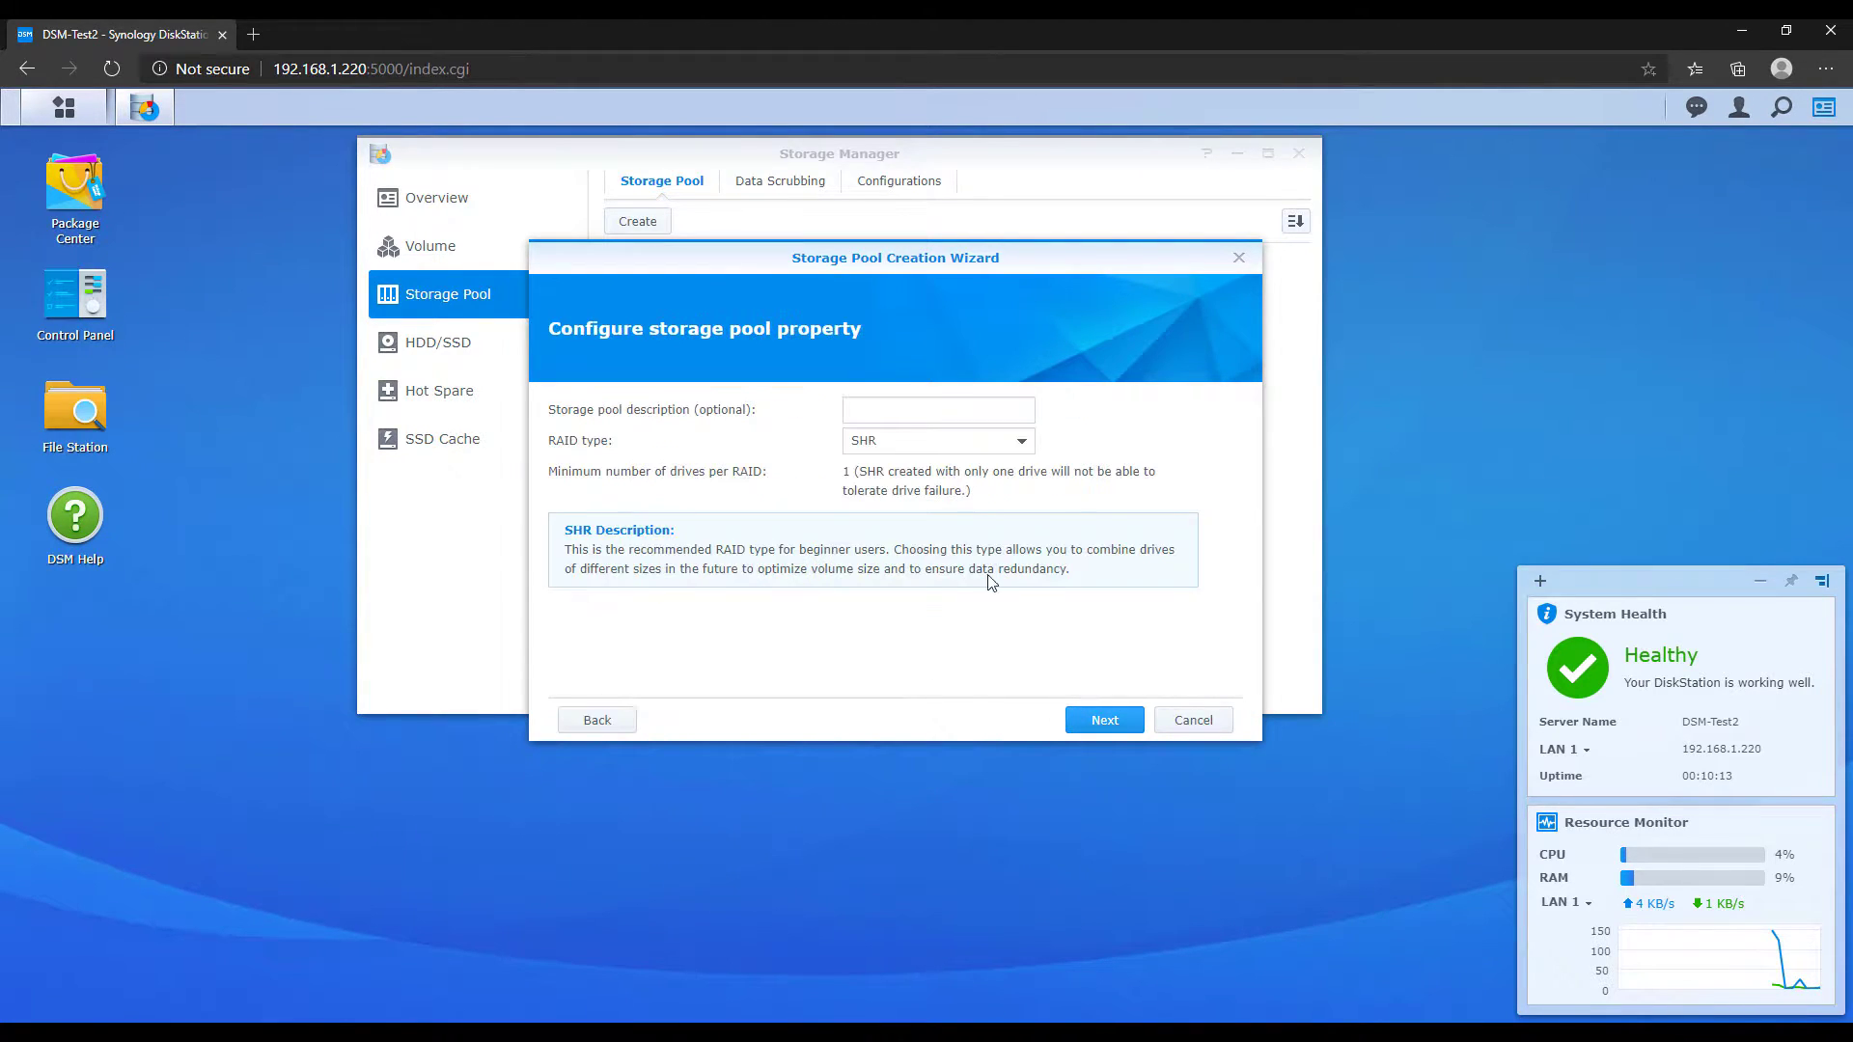
Step: Create the storage pool with RAID type SHR on Drive 2 and Drive 3, accepting data erasure and performing the drive check
{"action": "left_click", "coordinate": [933, 442]}
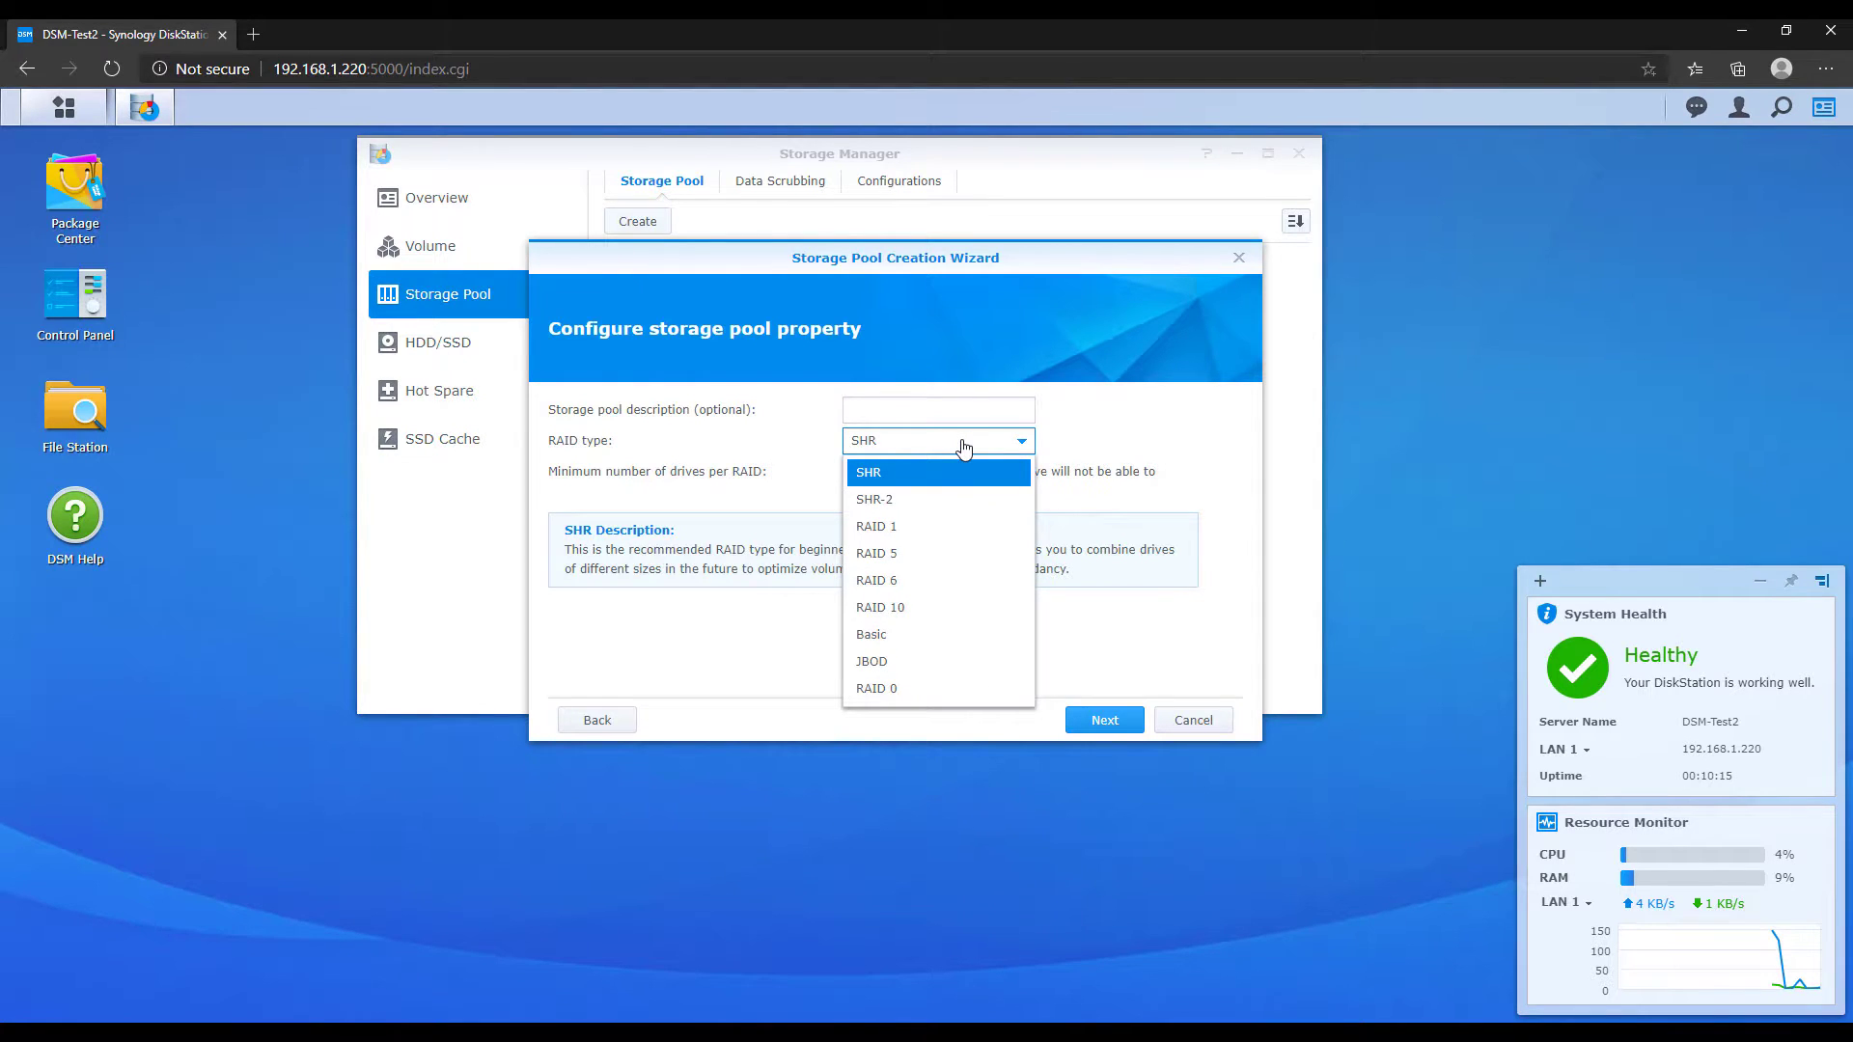
{"action": "left_click", "coordinate": [963, 446]}
{"action": "left_click", "coordinate": [1104, 721]}
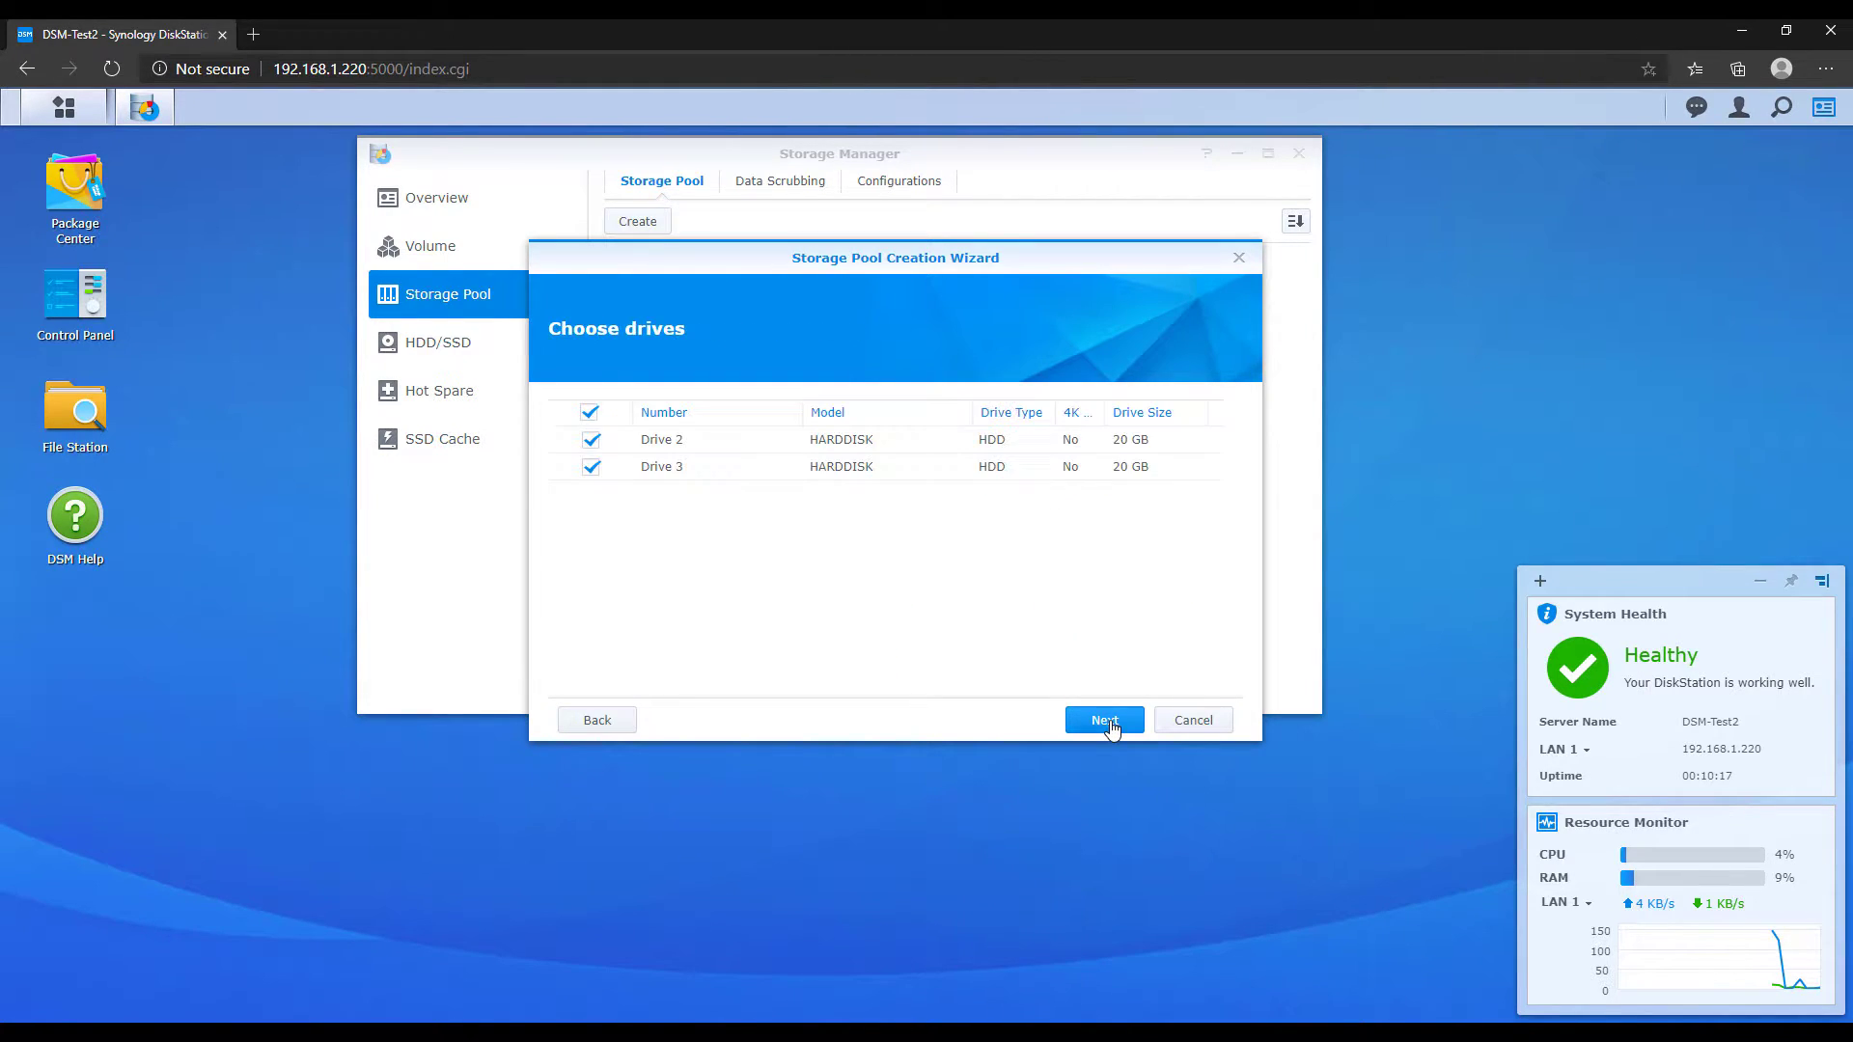
{"action": "left_click", "coordinate": [1106, 724]}
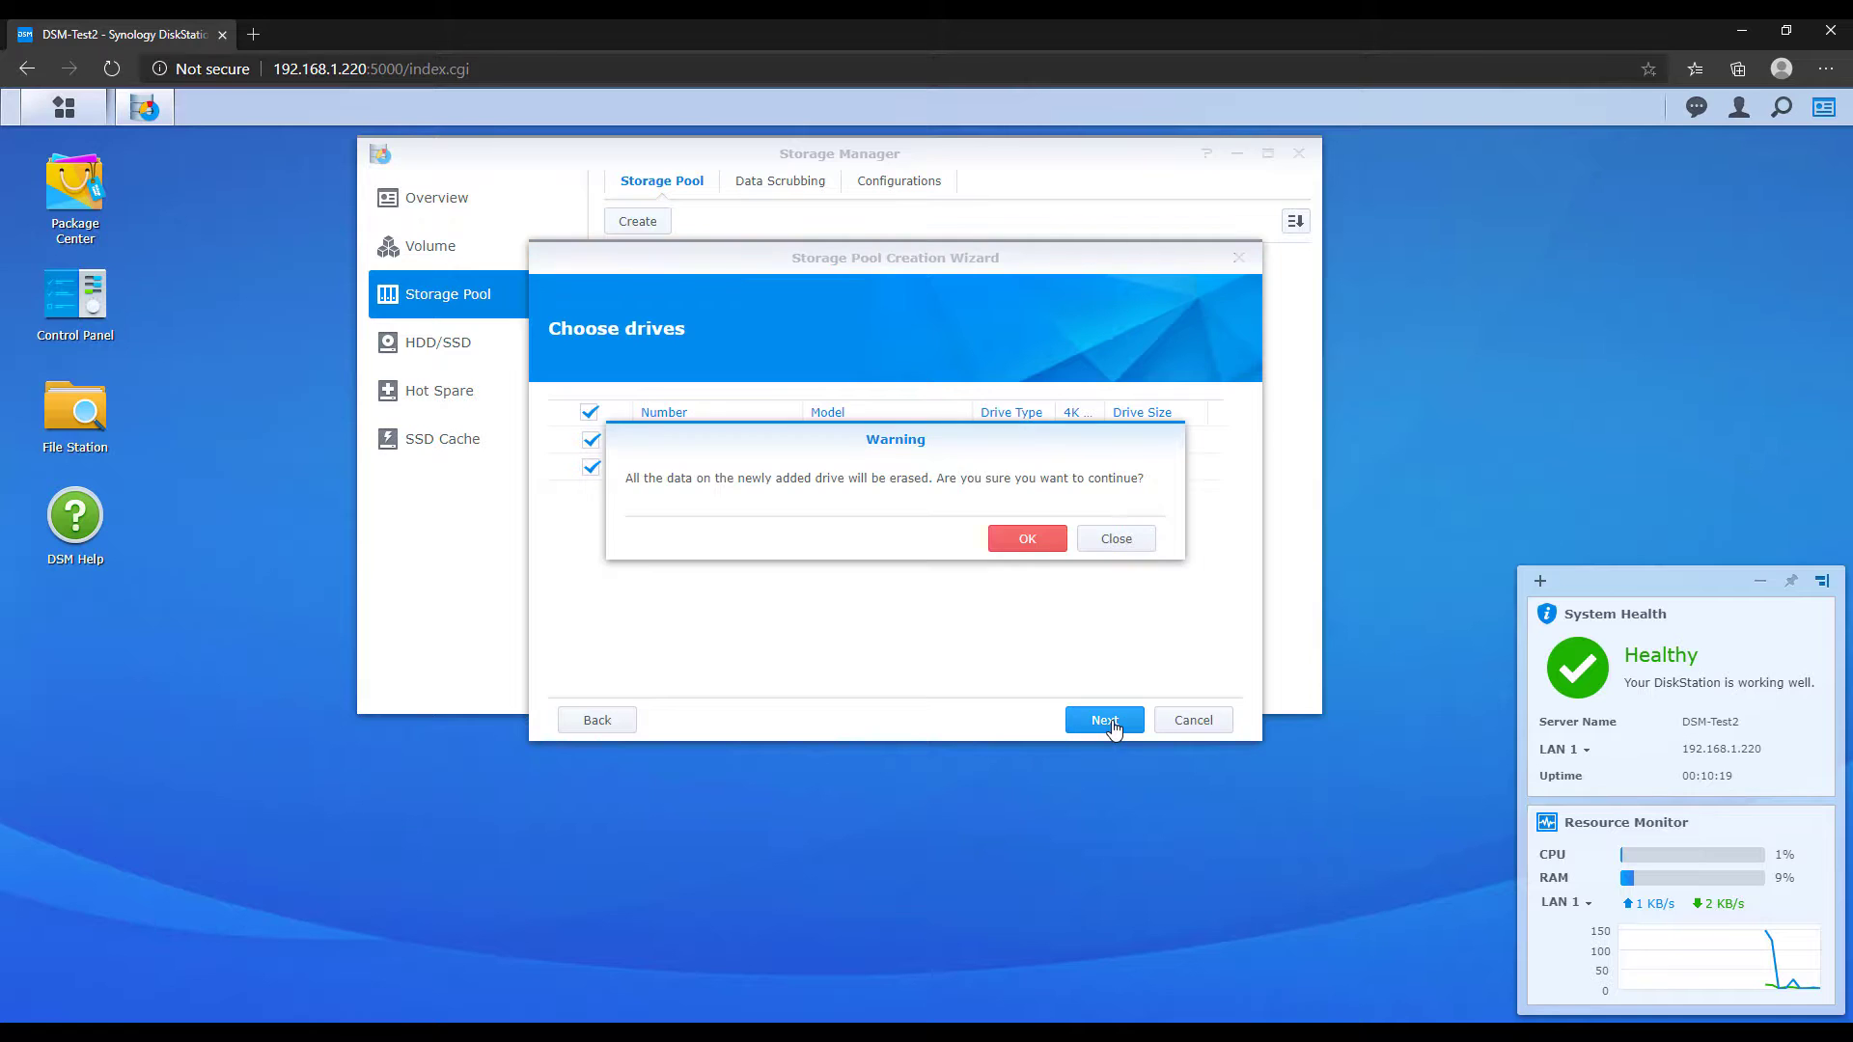
{"action": "left_click", "coordinate": [1040, 539]}
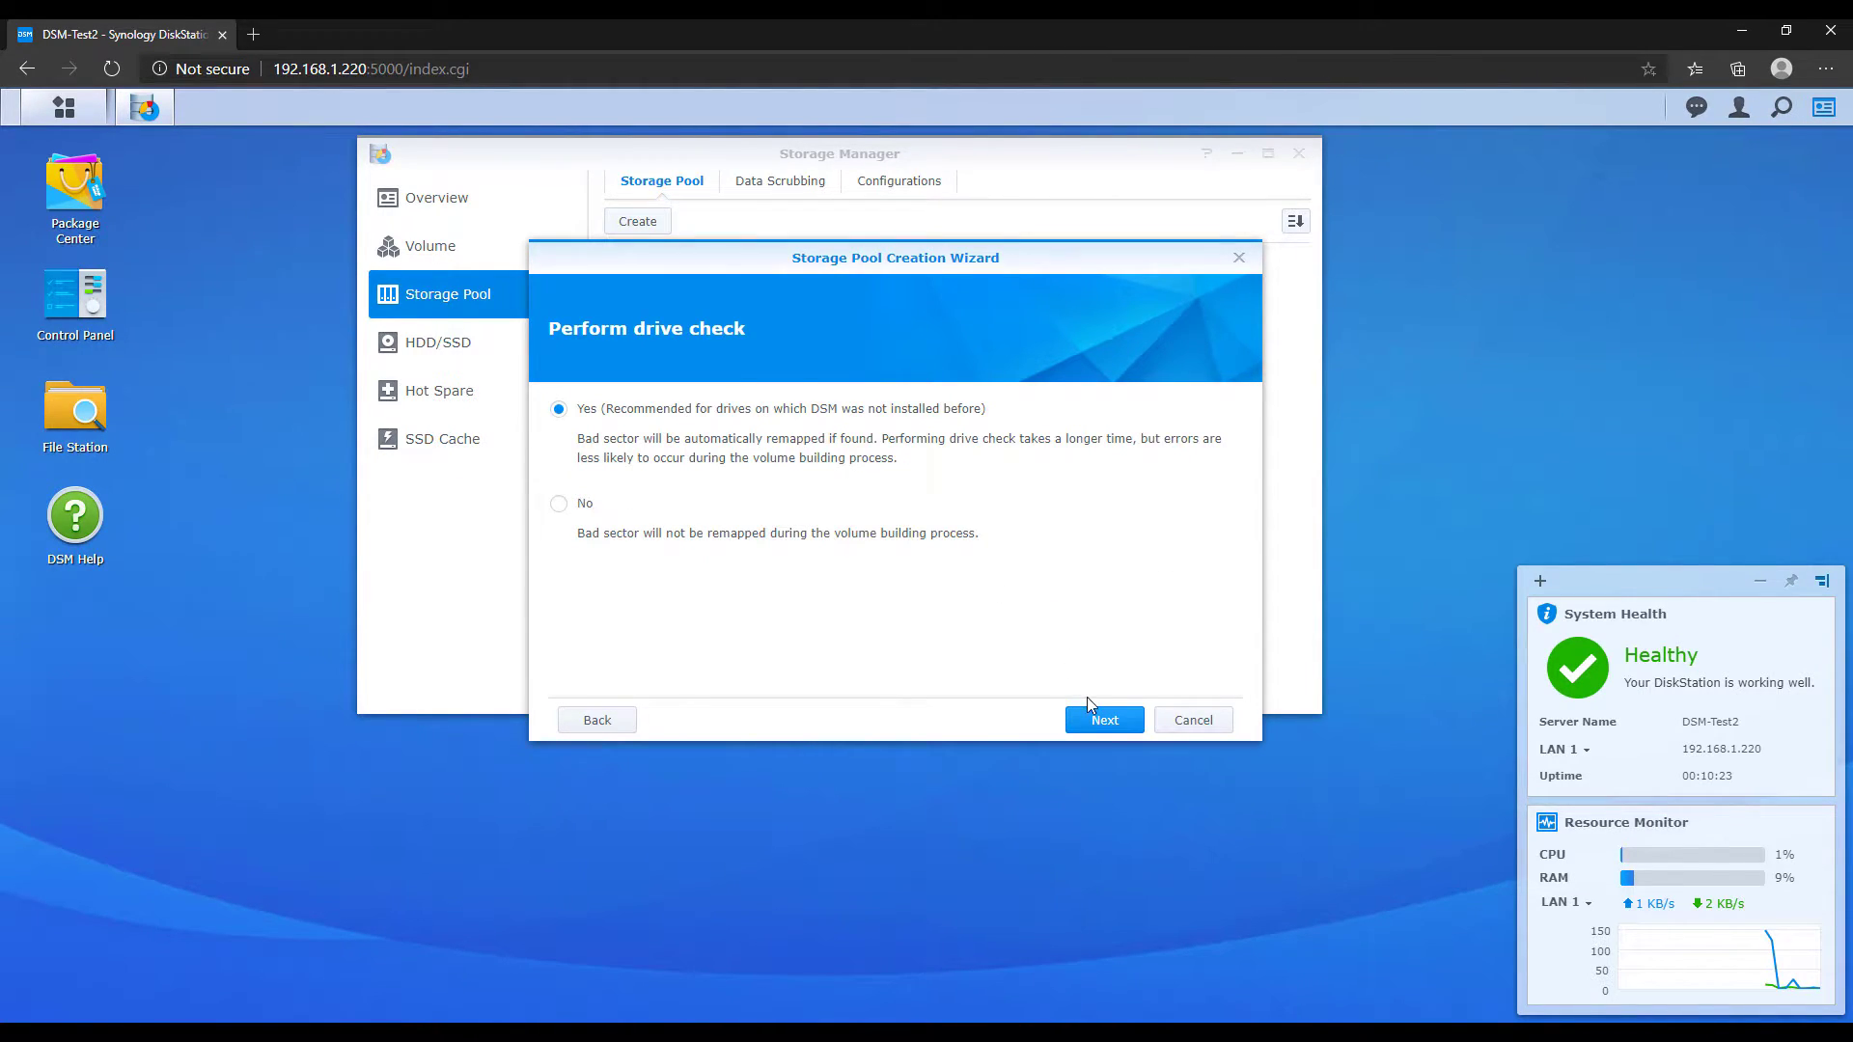
{"action": "left_click", "coordinate": [1105, 722]}
{"action": "left_click", "coordinate": [1097, 718]}
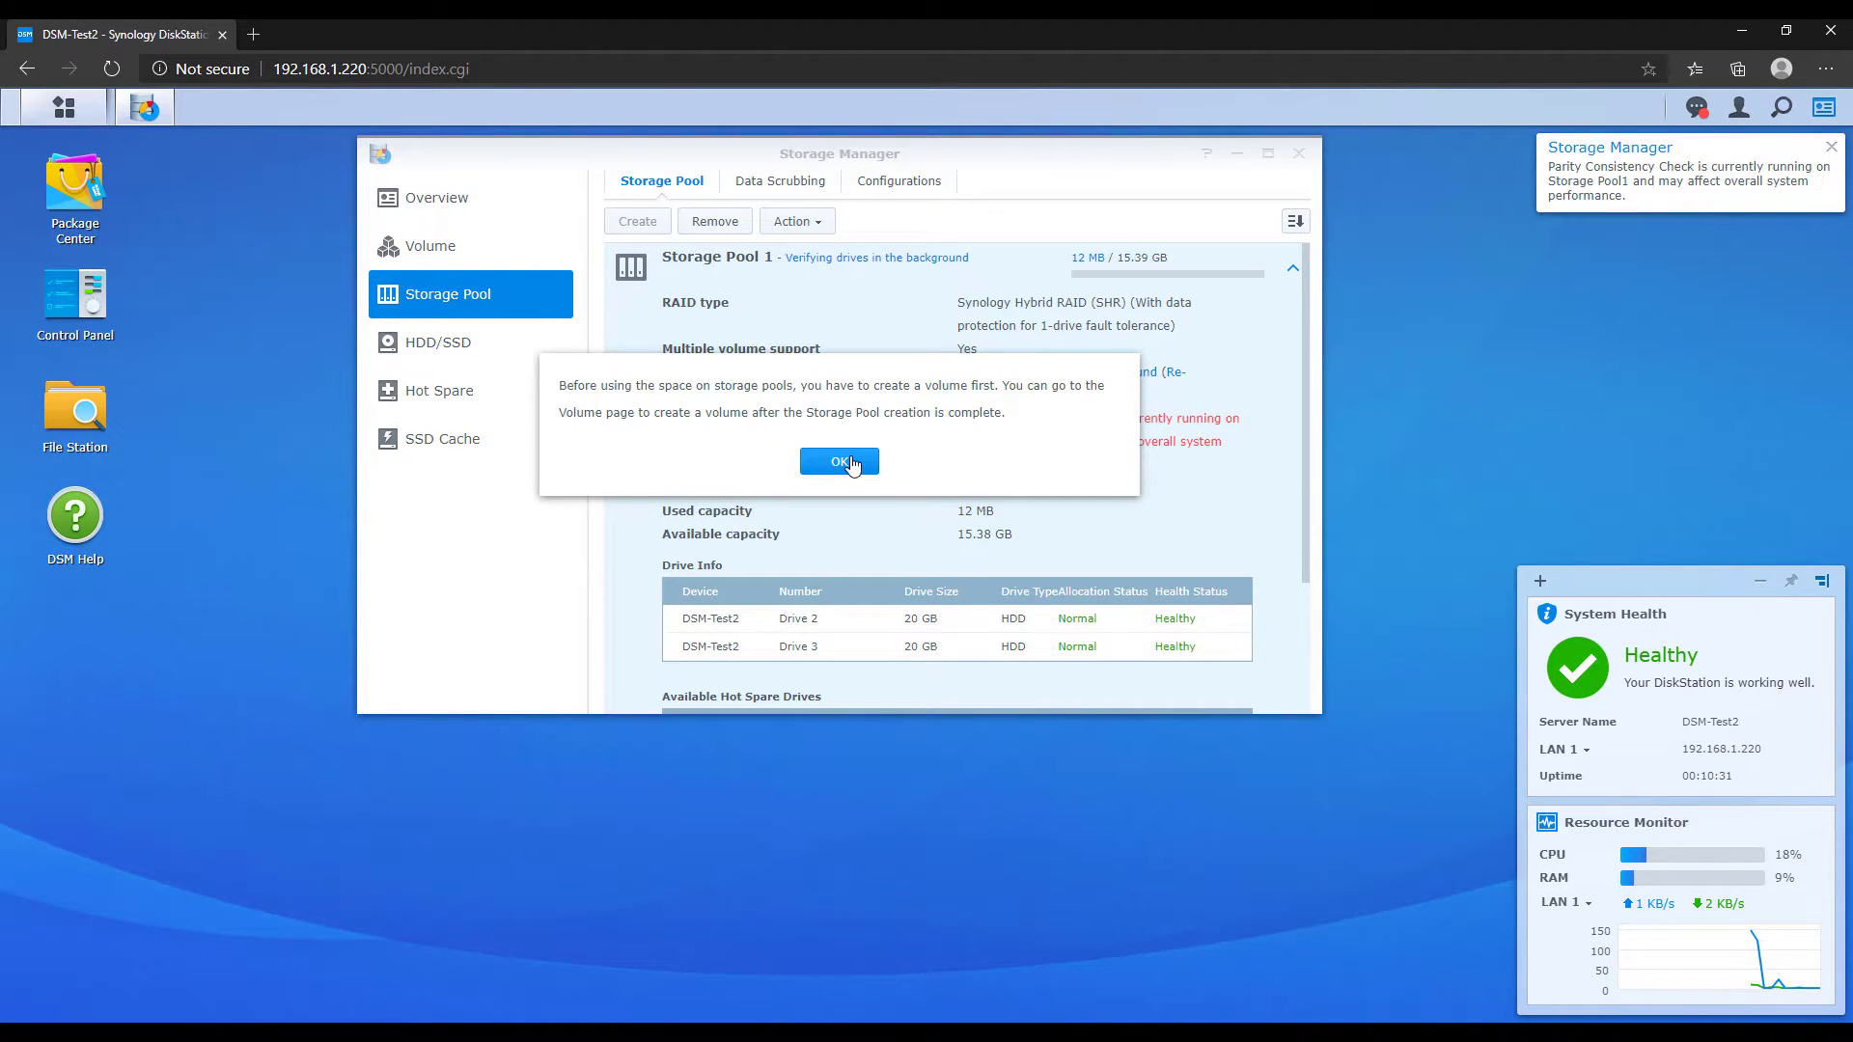
Step: Start creating a volume in Custom mode on the existing Storage Pool 1, acknowledging the storage pool notice
{"action": "left_click", "coordinate": [840, 462]}
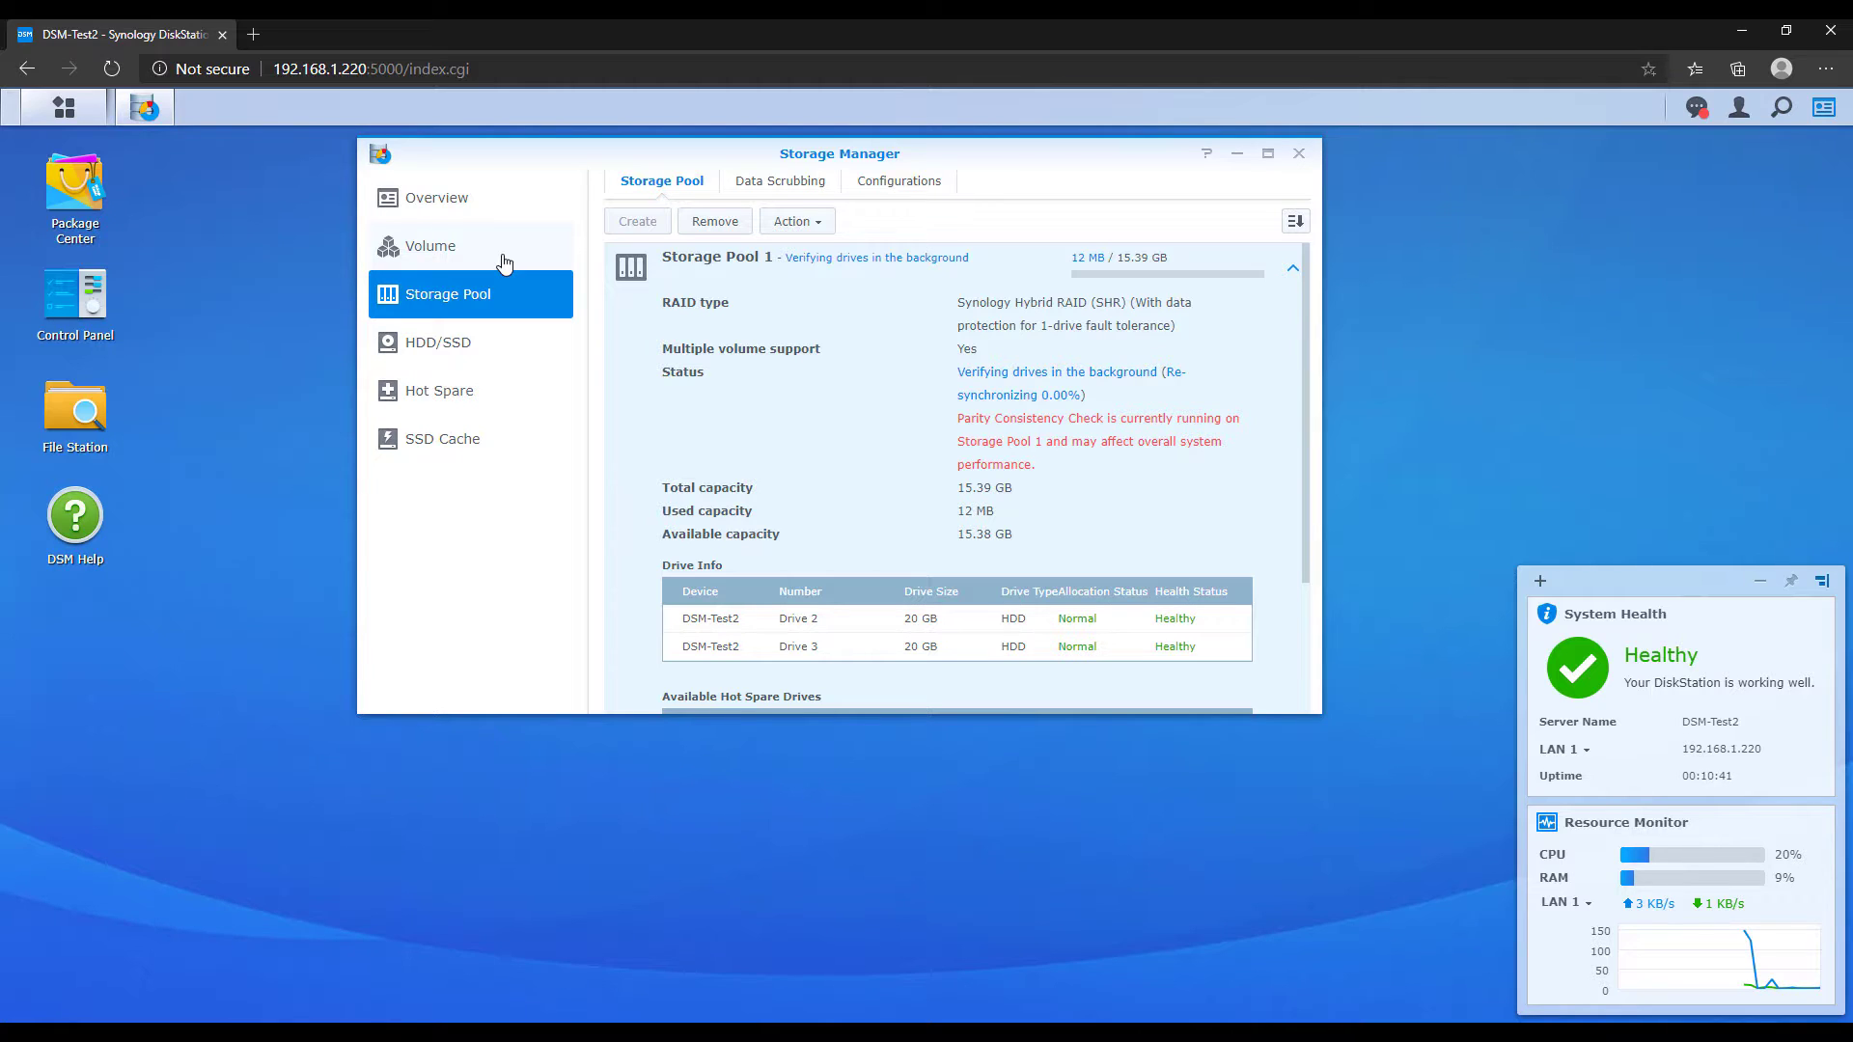
{"action": "left_click", "coordinate": [503, 264]}
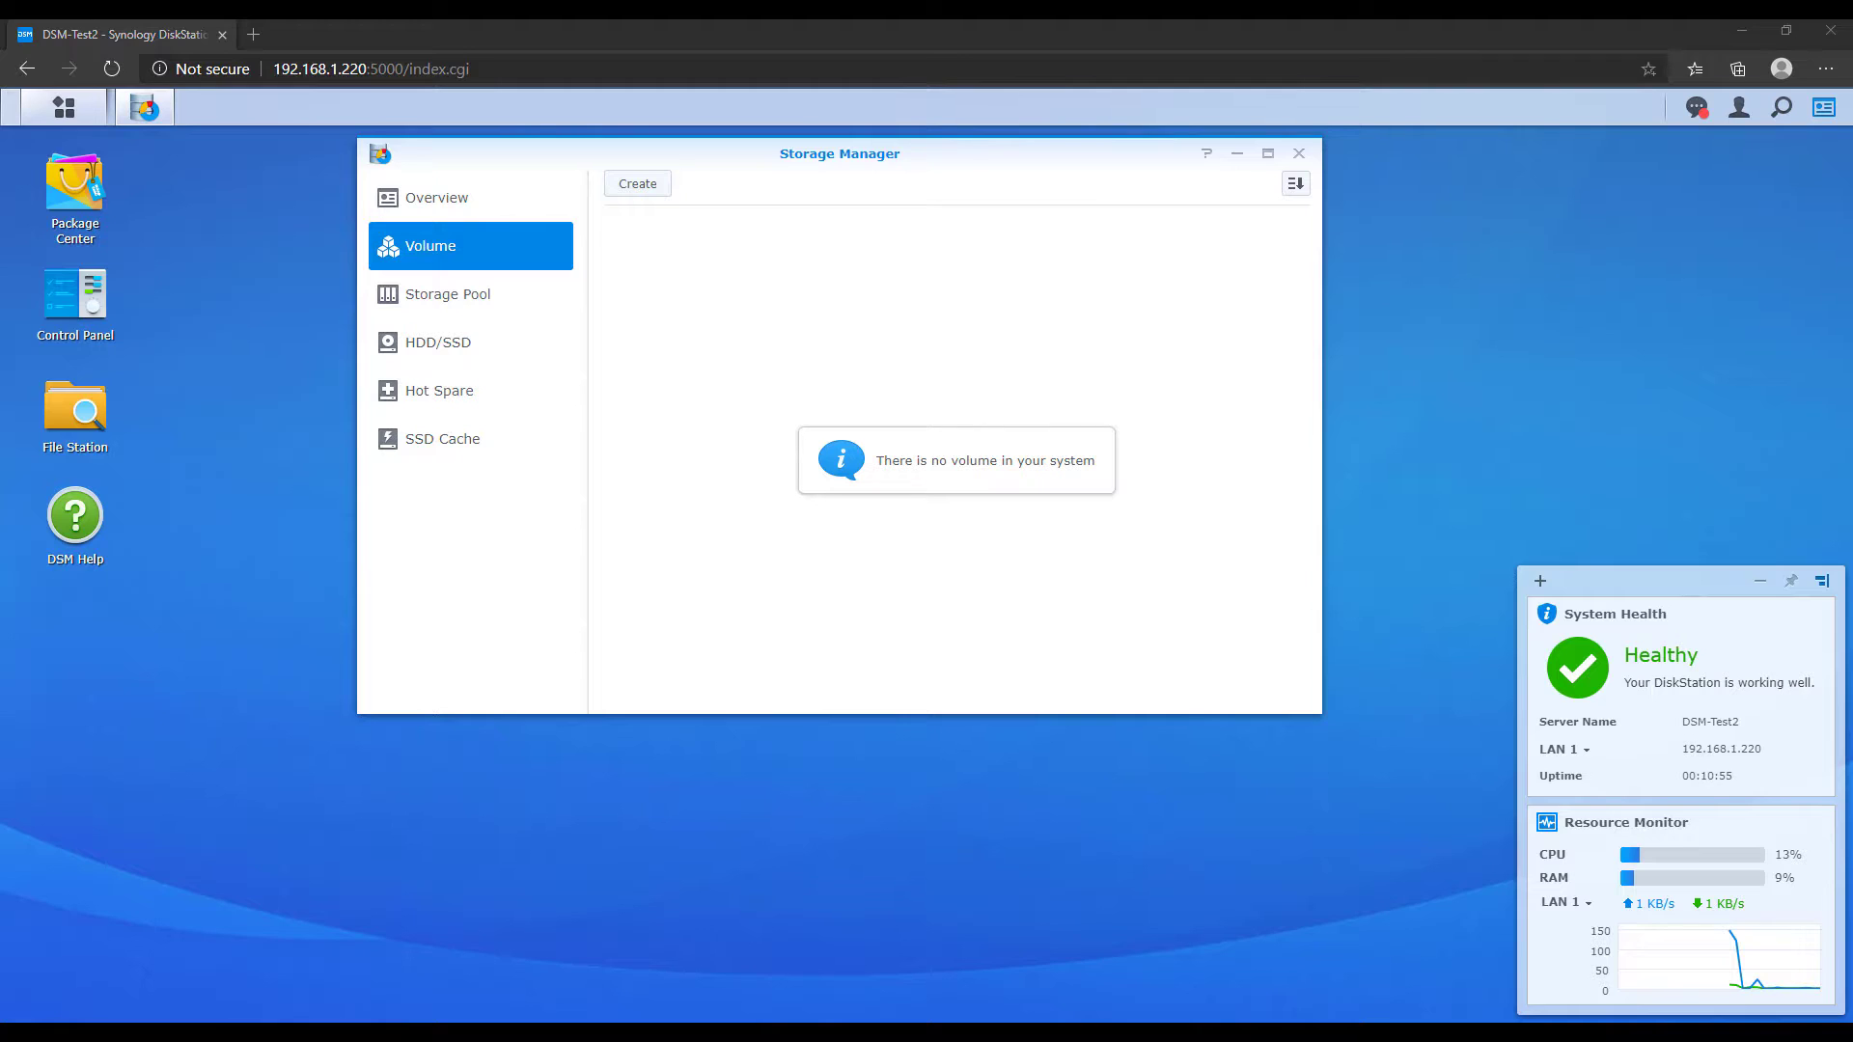
{"action": "left_click", "coordinate": [889, 402]}
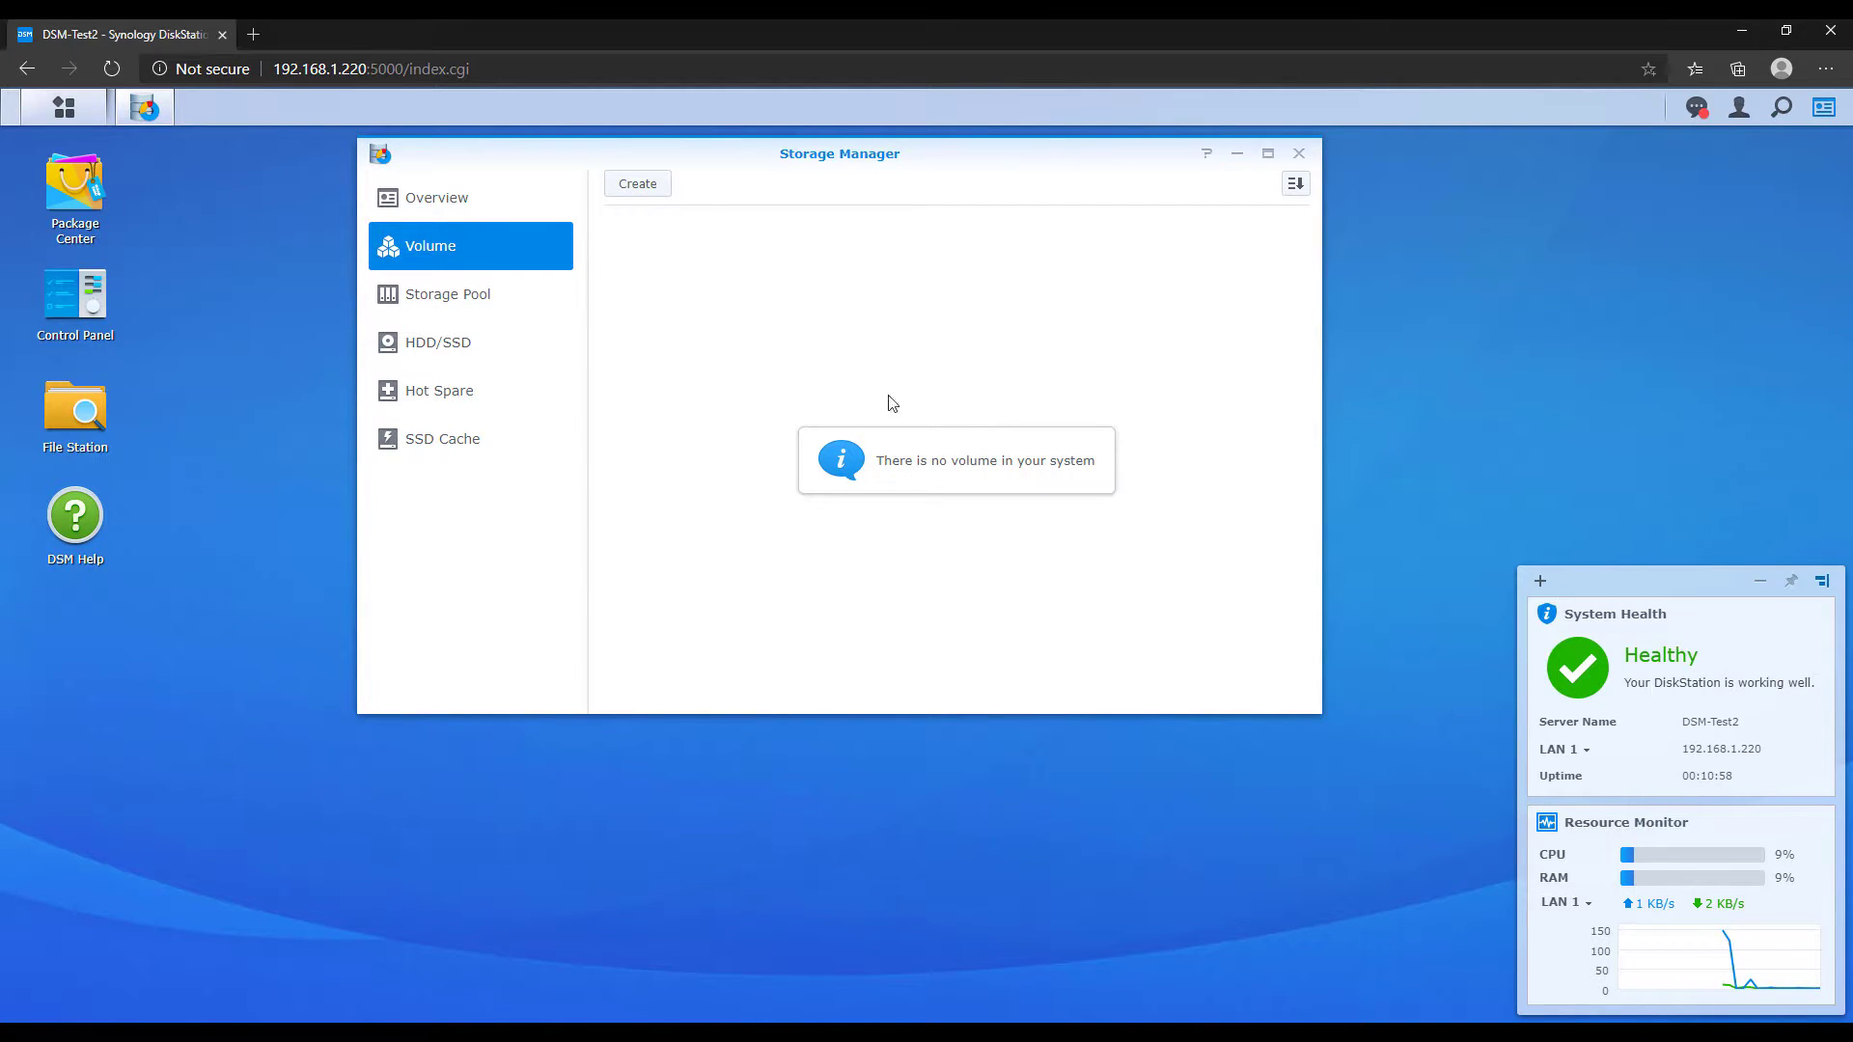
{"action": "left_click", "coordinate": [637, 185]}
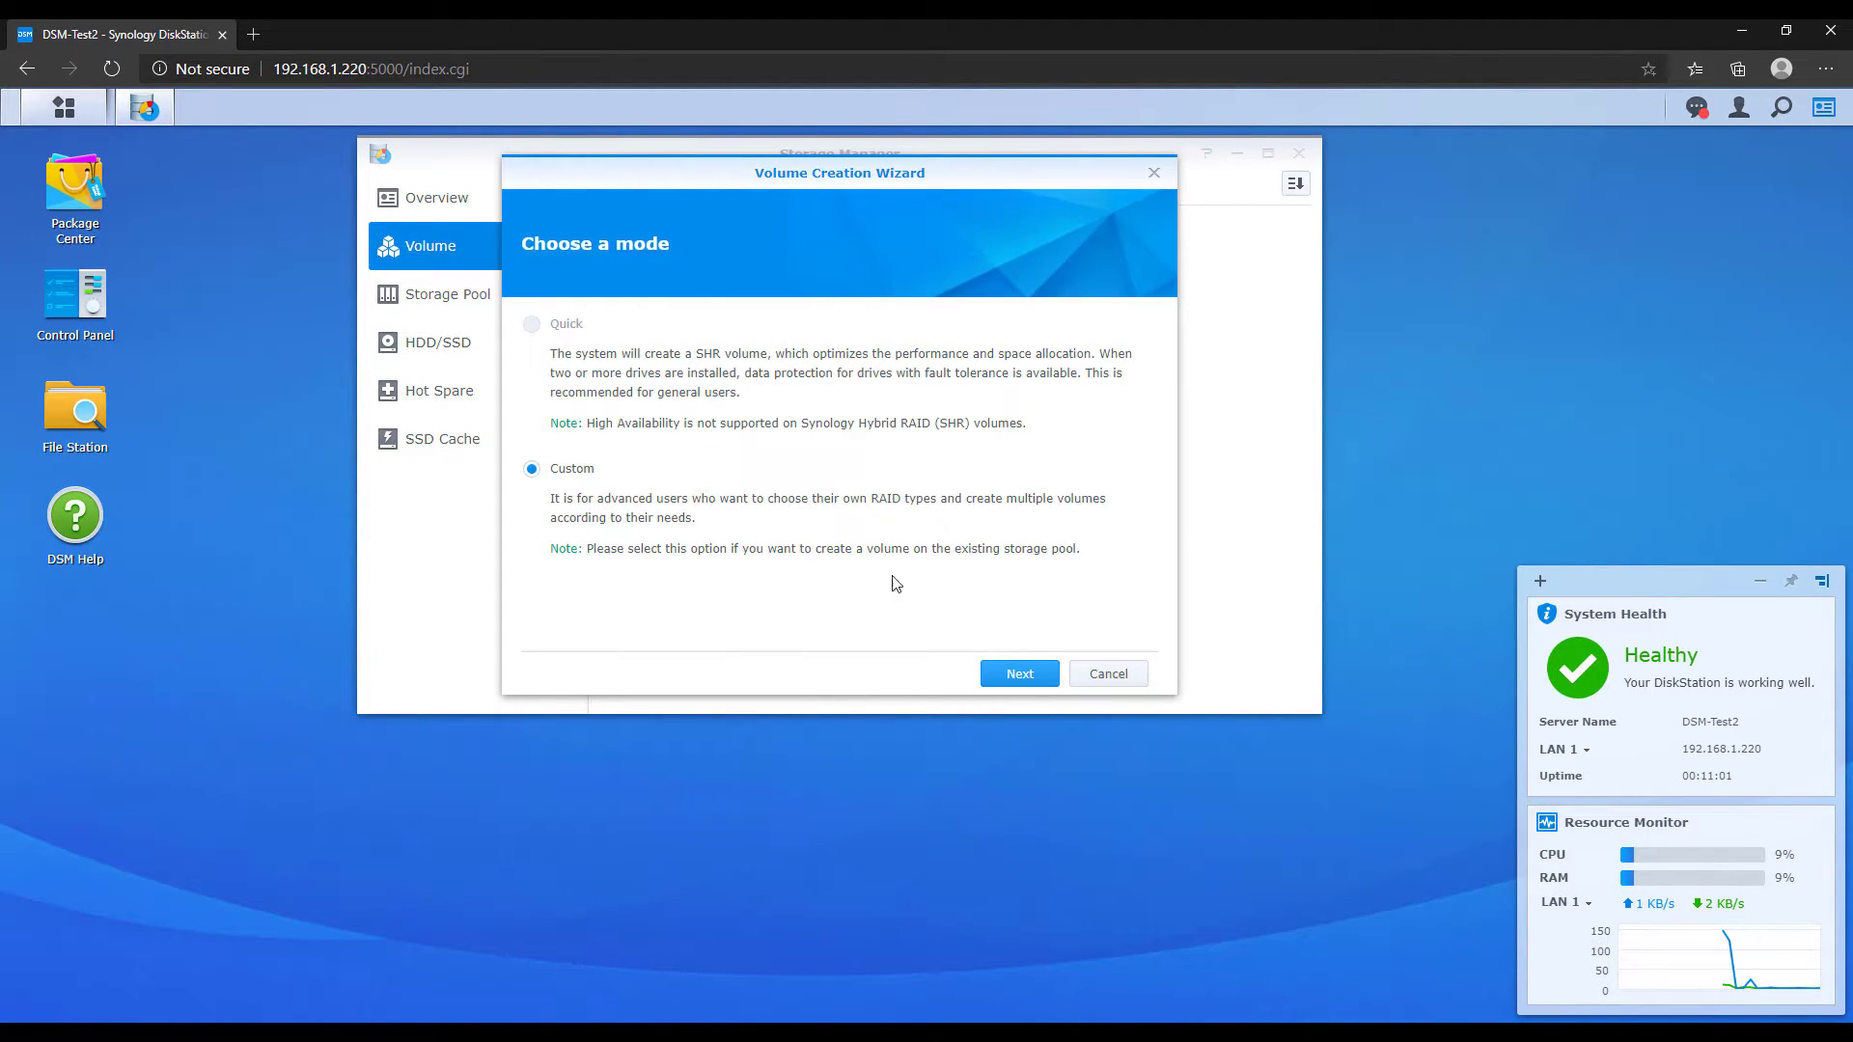
{"action": "left_click", "coordinate": [1015, 674]}
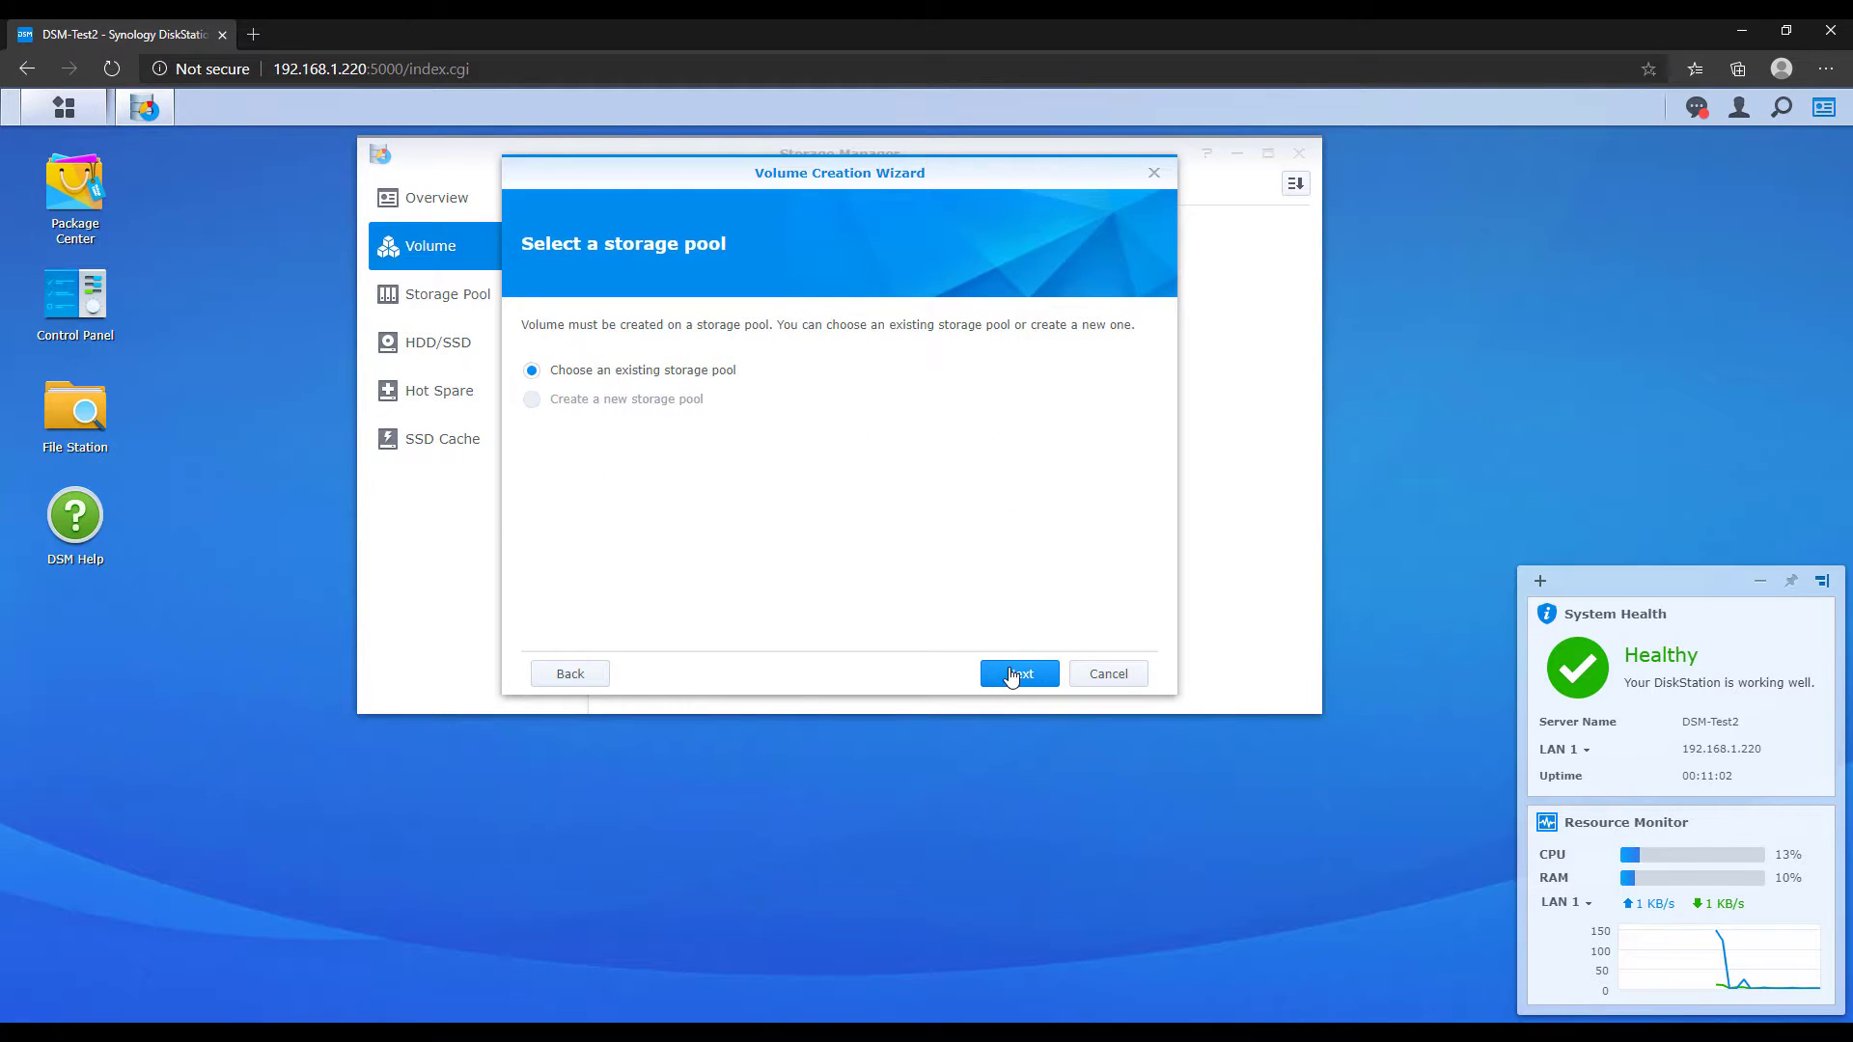
{"action": "left_click", "coordinate": [1012, 674]}
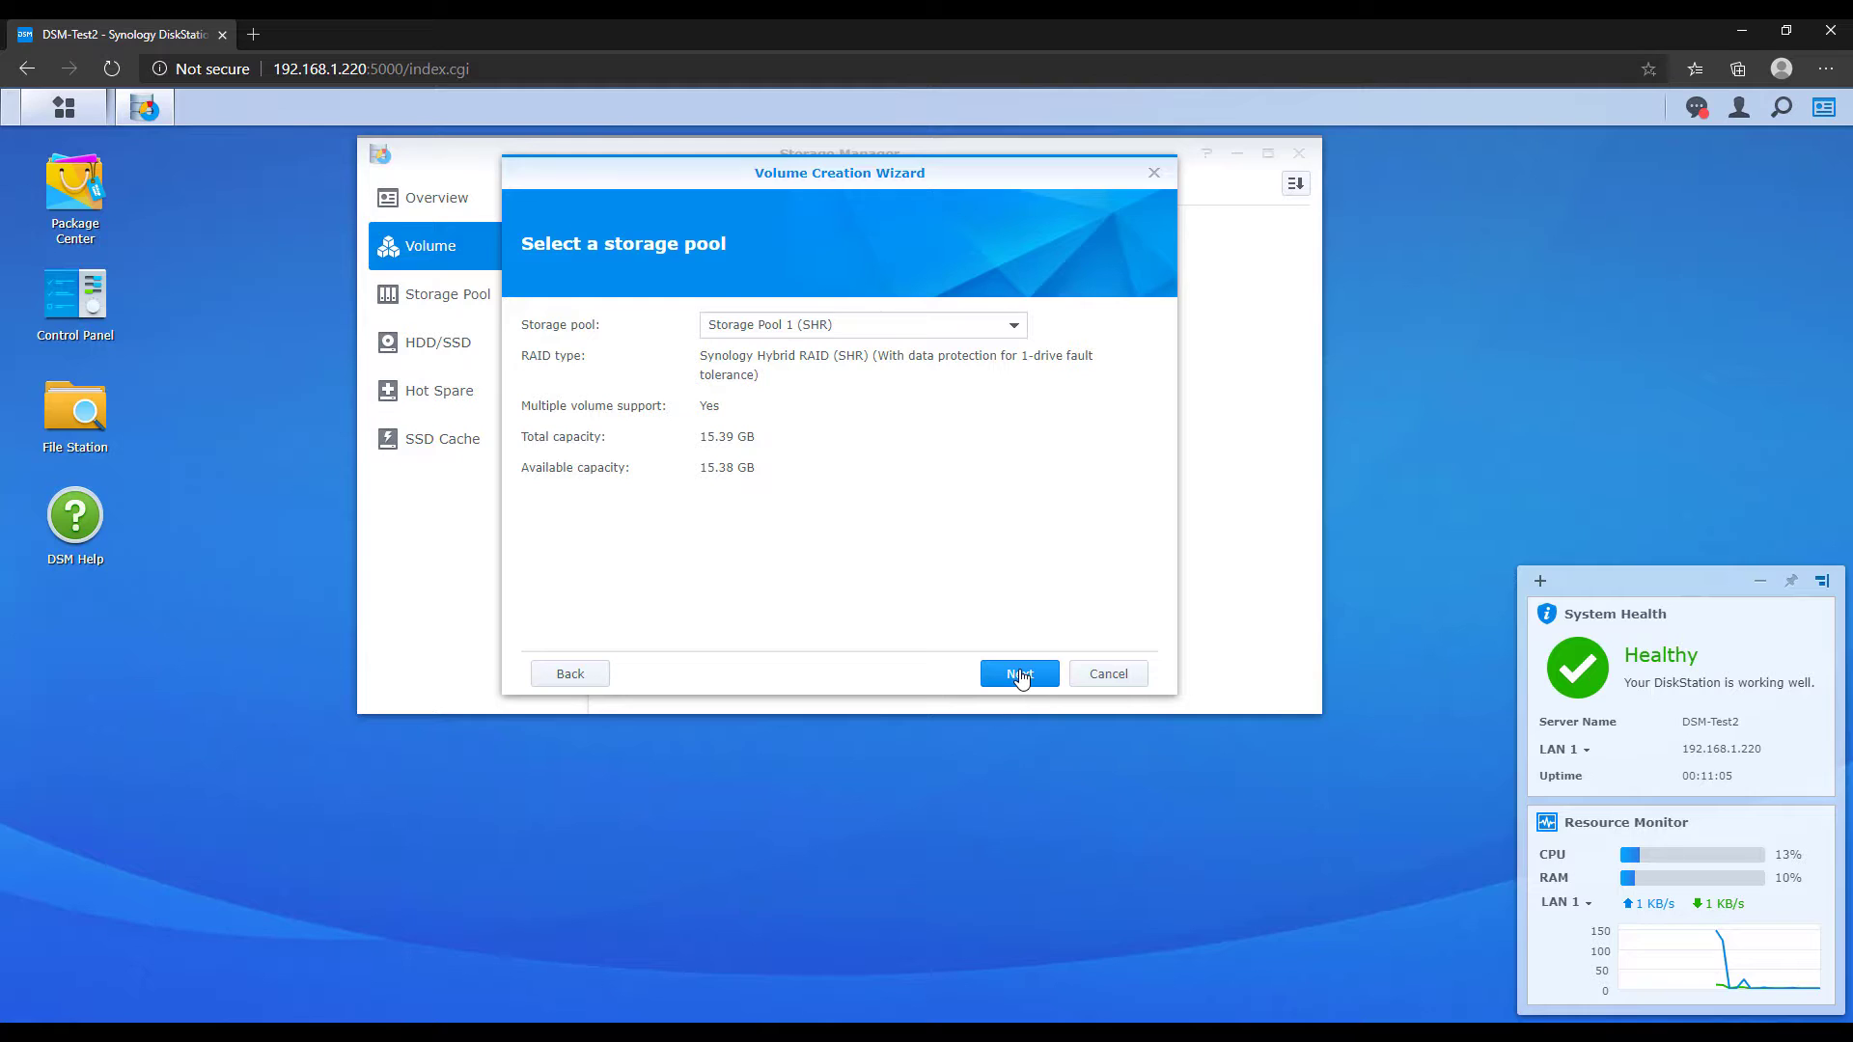
{"action": "left_click", "coordinate": [1021, 677]}
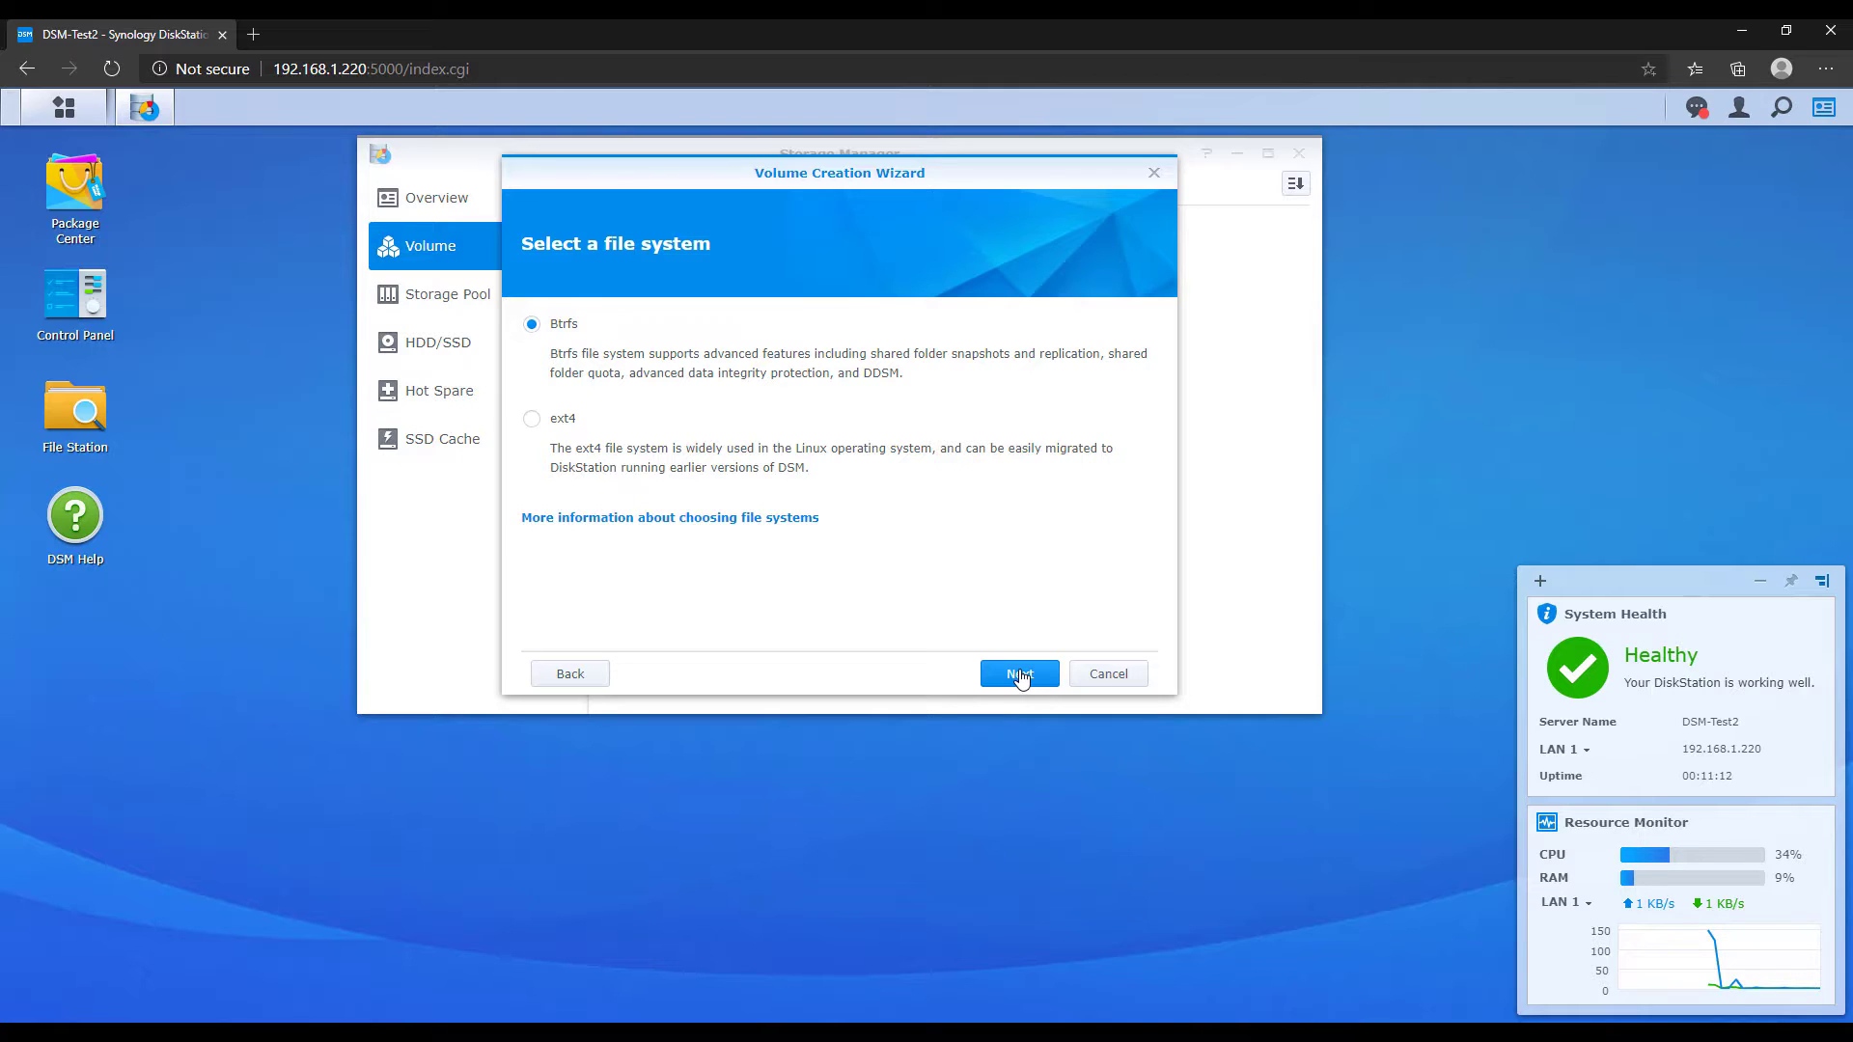
Step: Create the volume with the Btrfs file system and an allocated size of 15 GB, and close Storage Manager
{"action": "left_click", "coordinate": [1021, 677]}
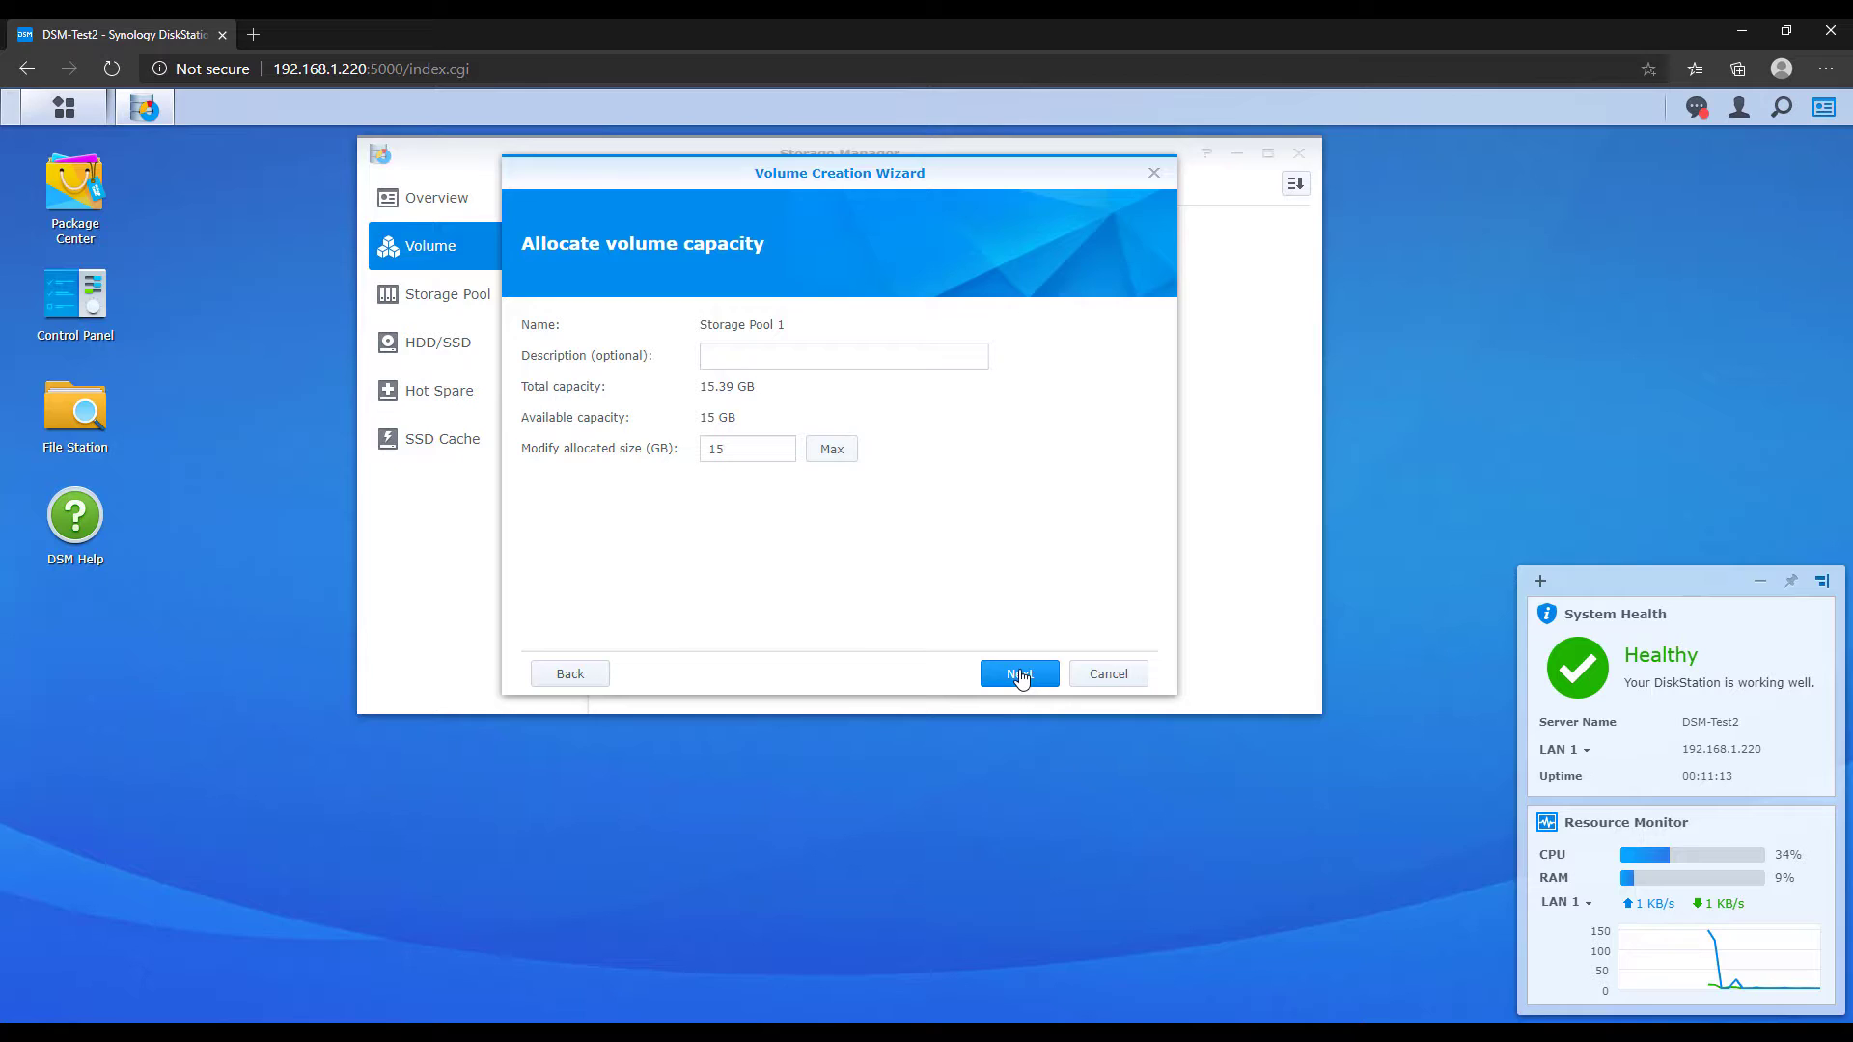
{"action": "left_click", "coordinate": [772, 450]}
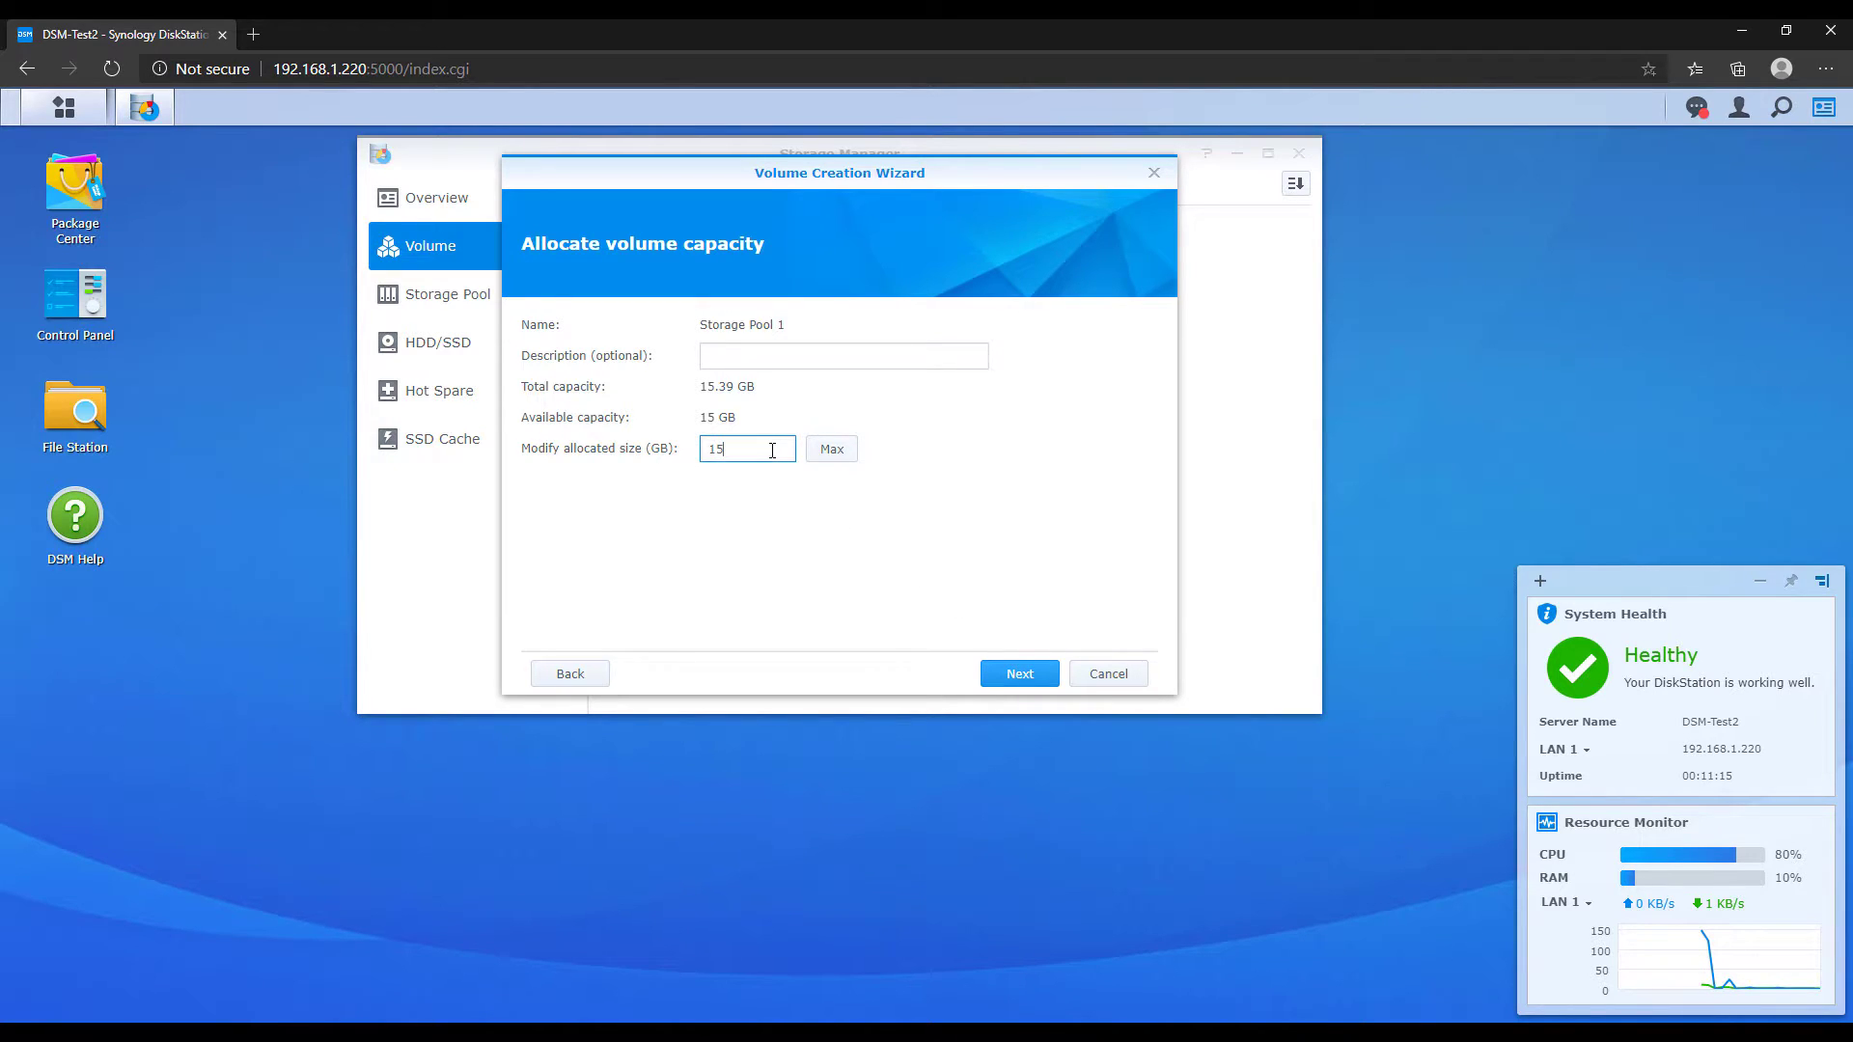
{"action": "left_click", "coordinate": [889, 526]}
{"action": "left_click", "coordinate": [1016, 676]}
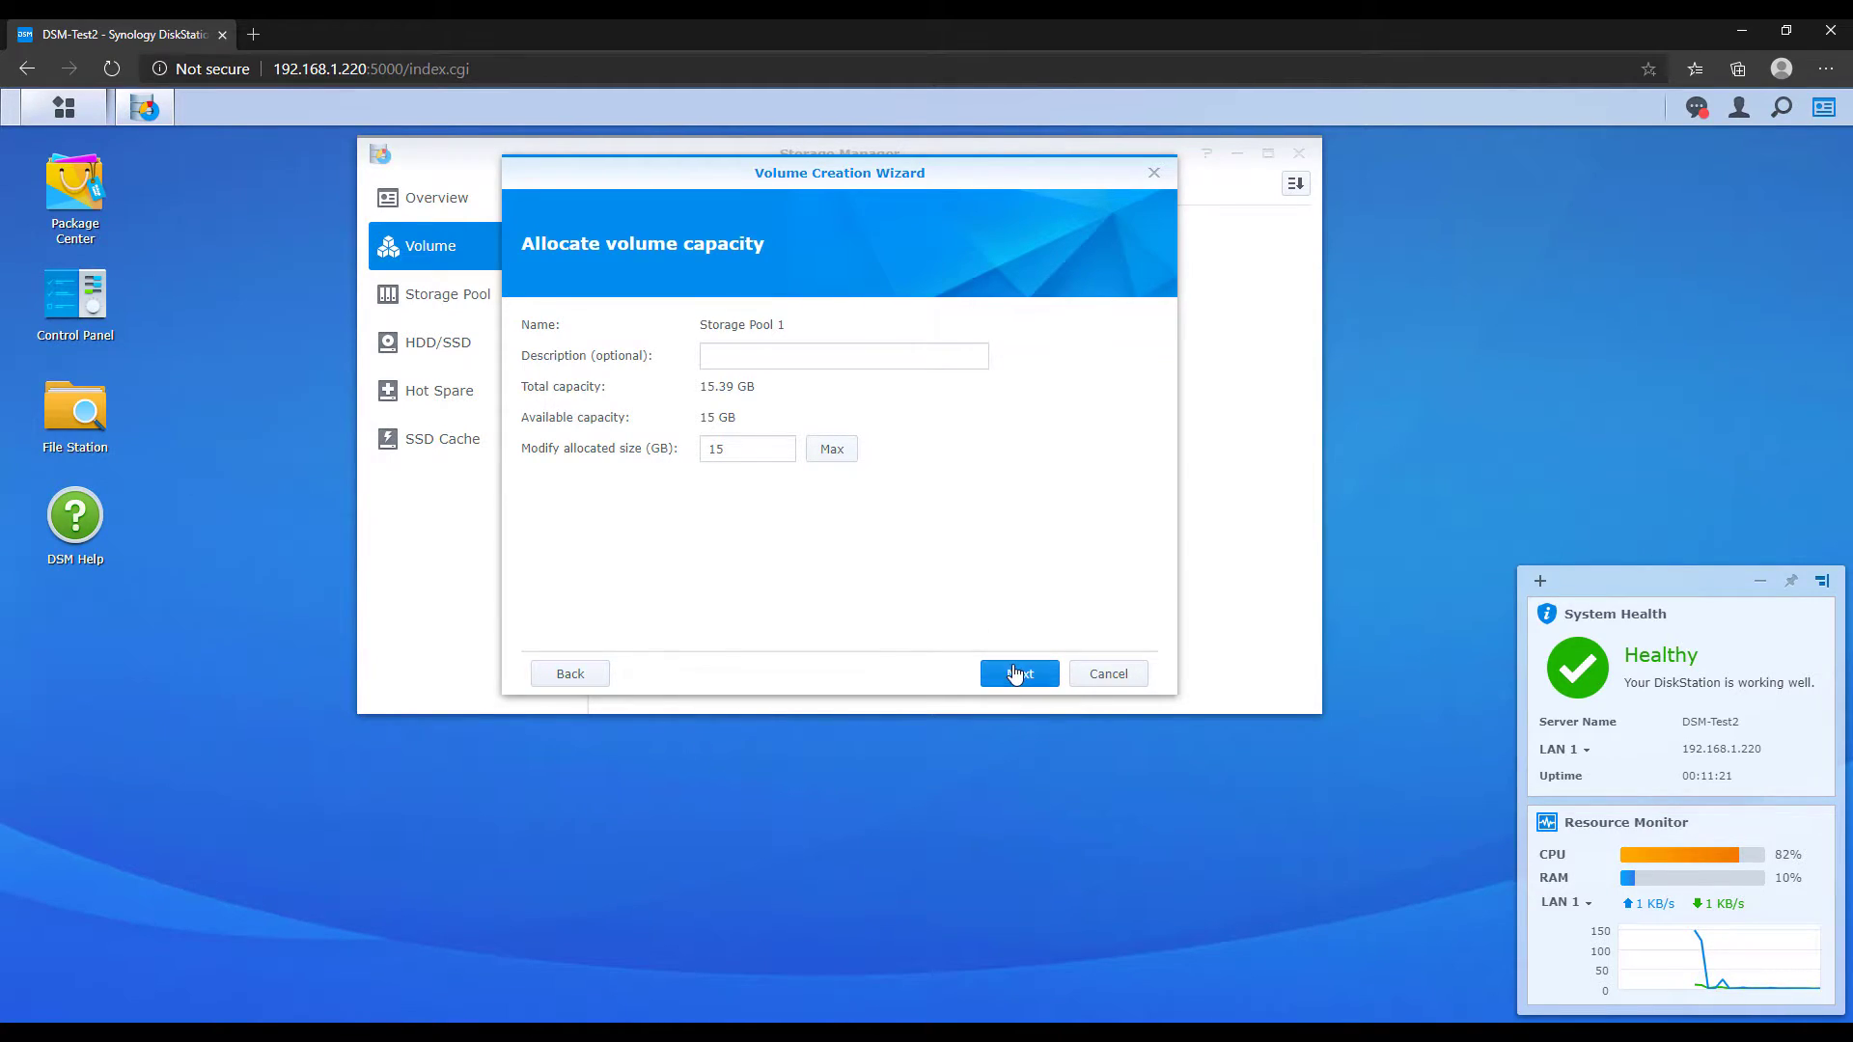
{"action": "left_click", "coordinate": [1020, 680]}
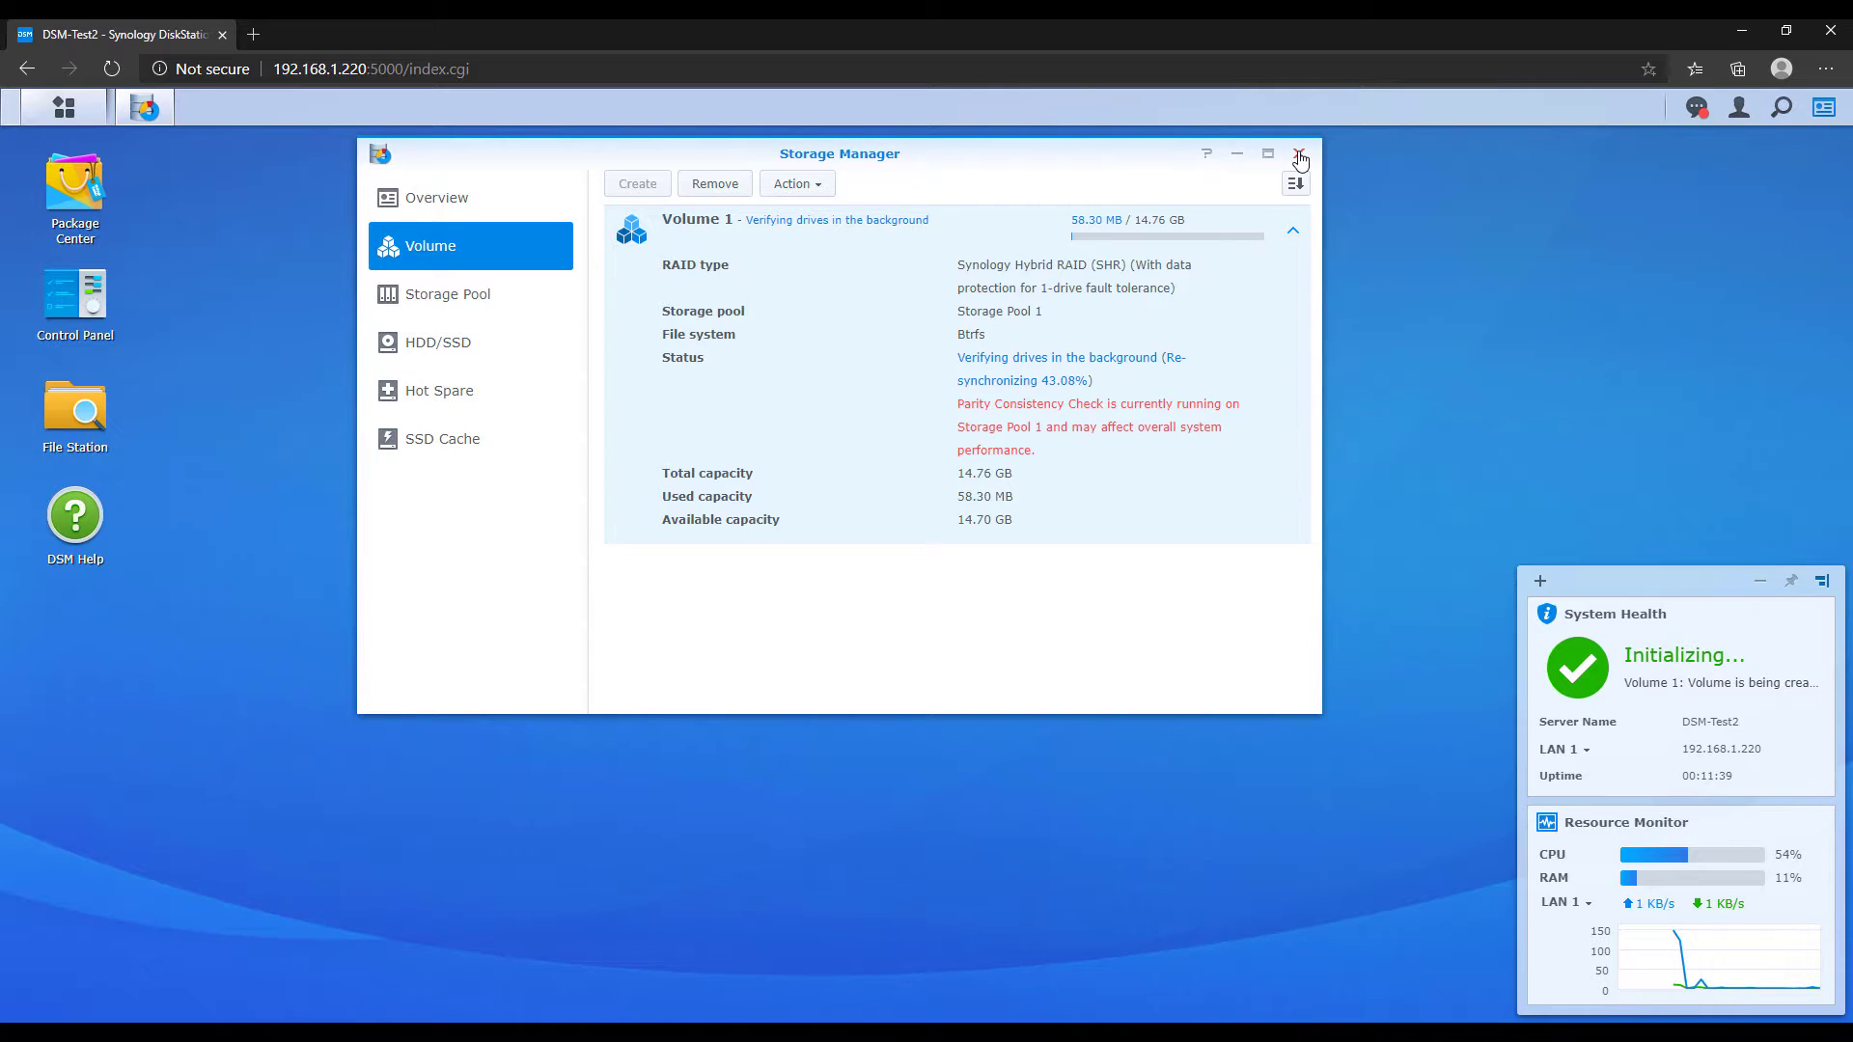
{"action": "left_click", "coordinate": [1299, 157]}
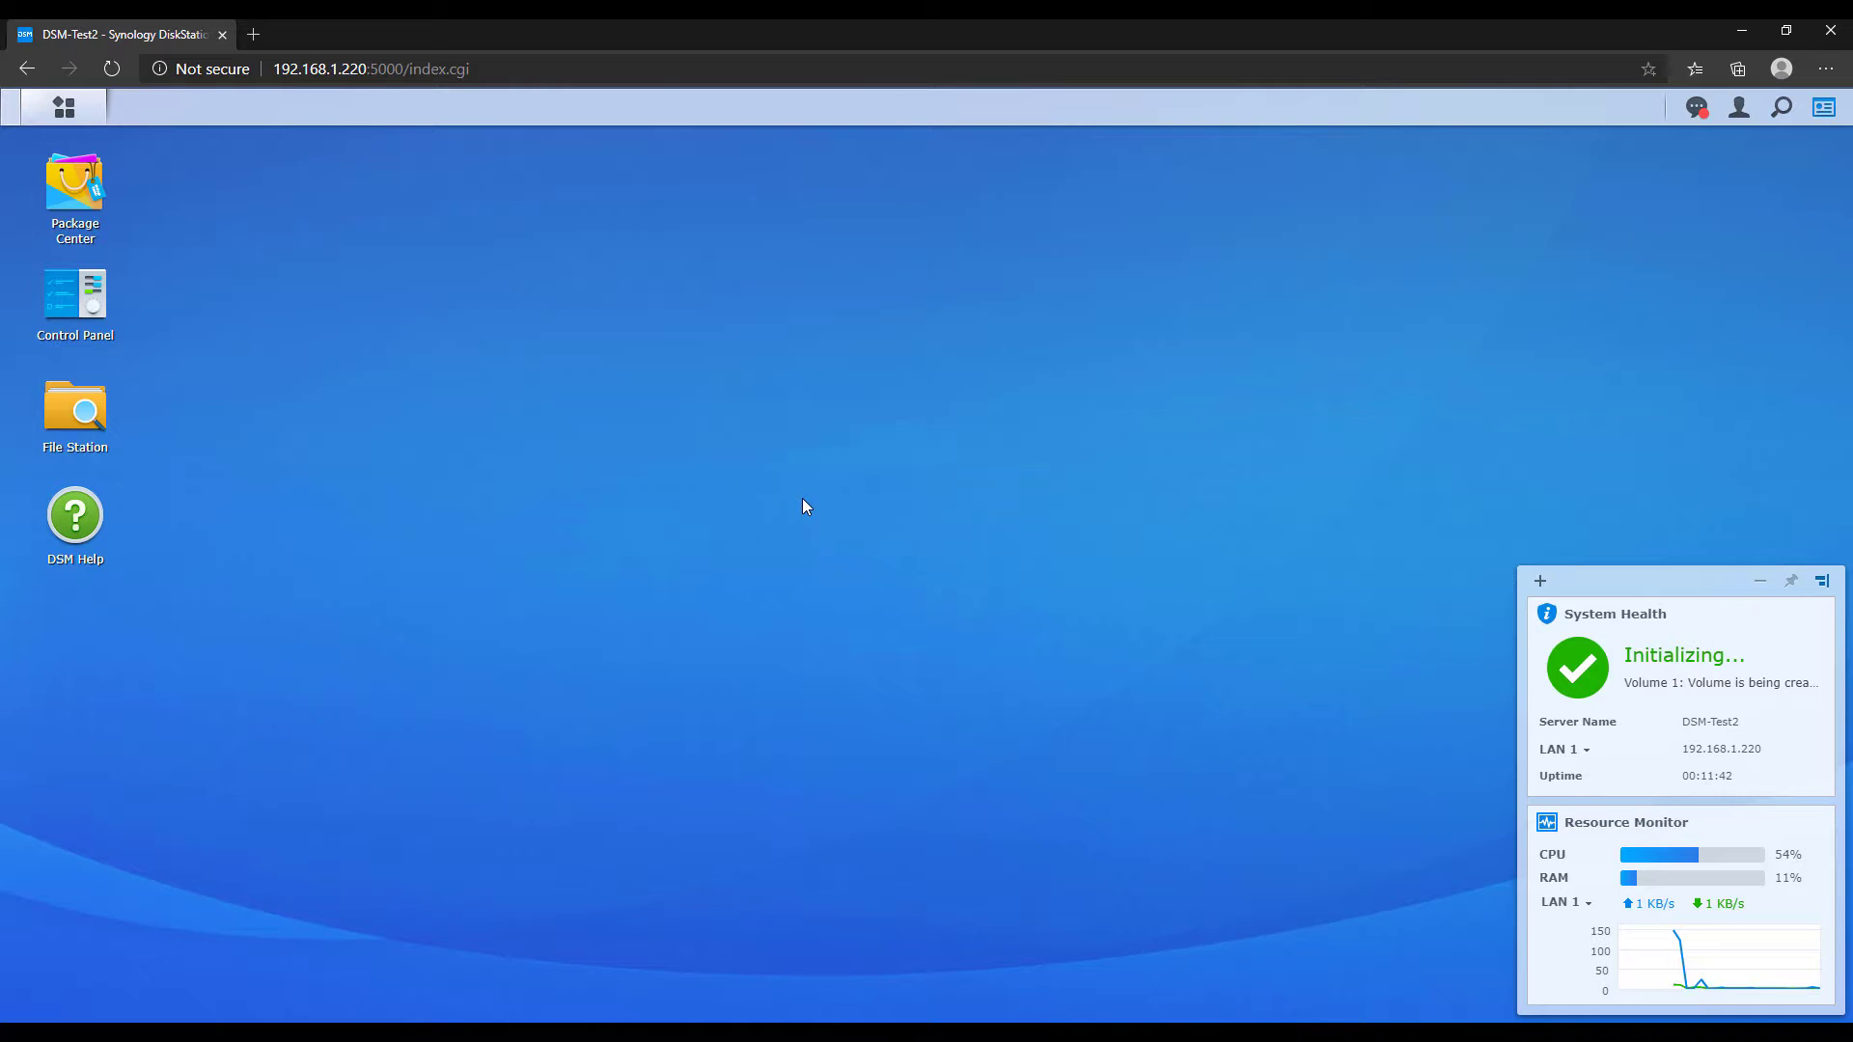
Step: Start a shared folder named Backups on Volume 1, hidden in My Network Places, with sub-folders and files hidden from users without permissions
{"action": "left_click", "coordinate": [106, 297]}
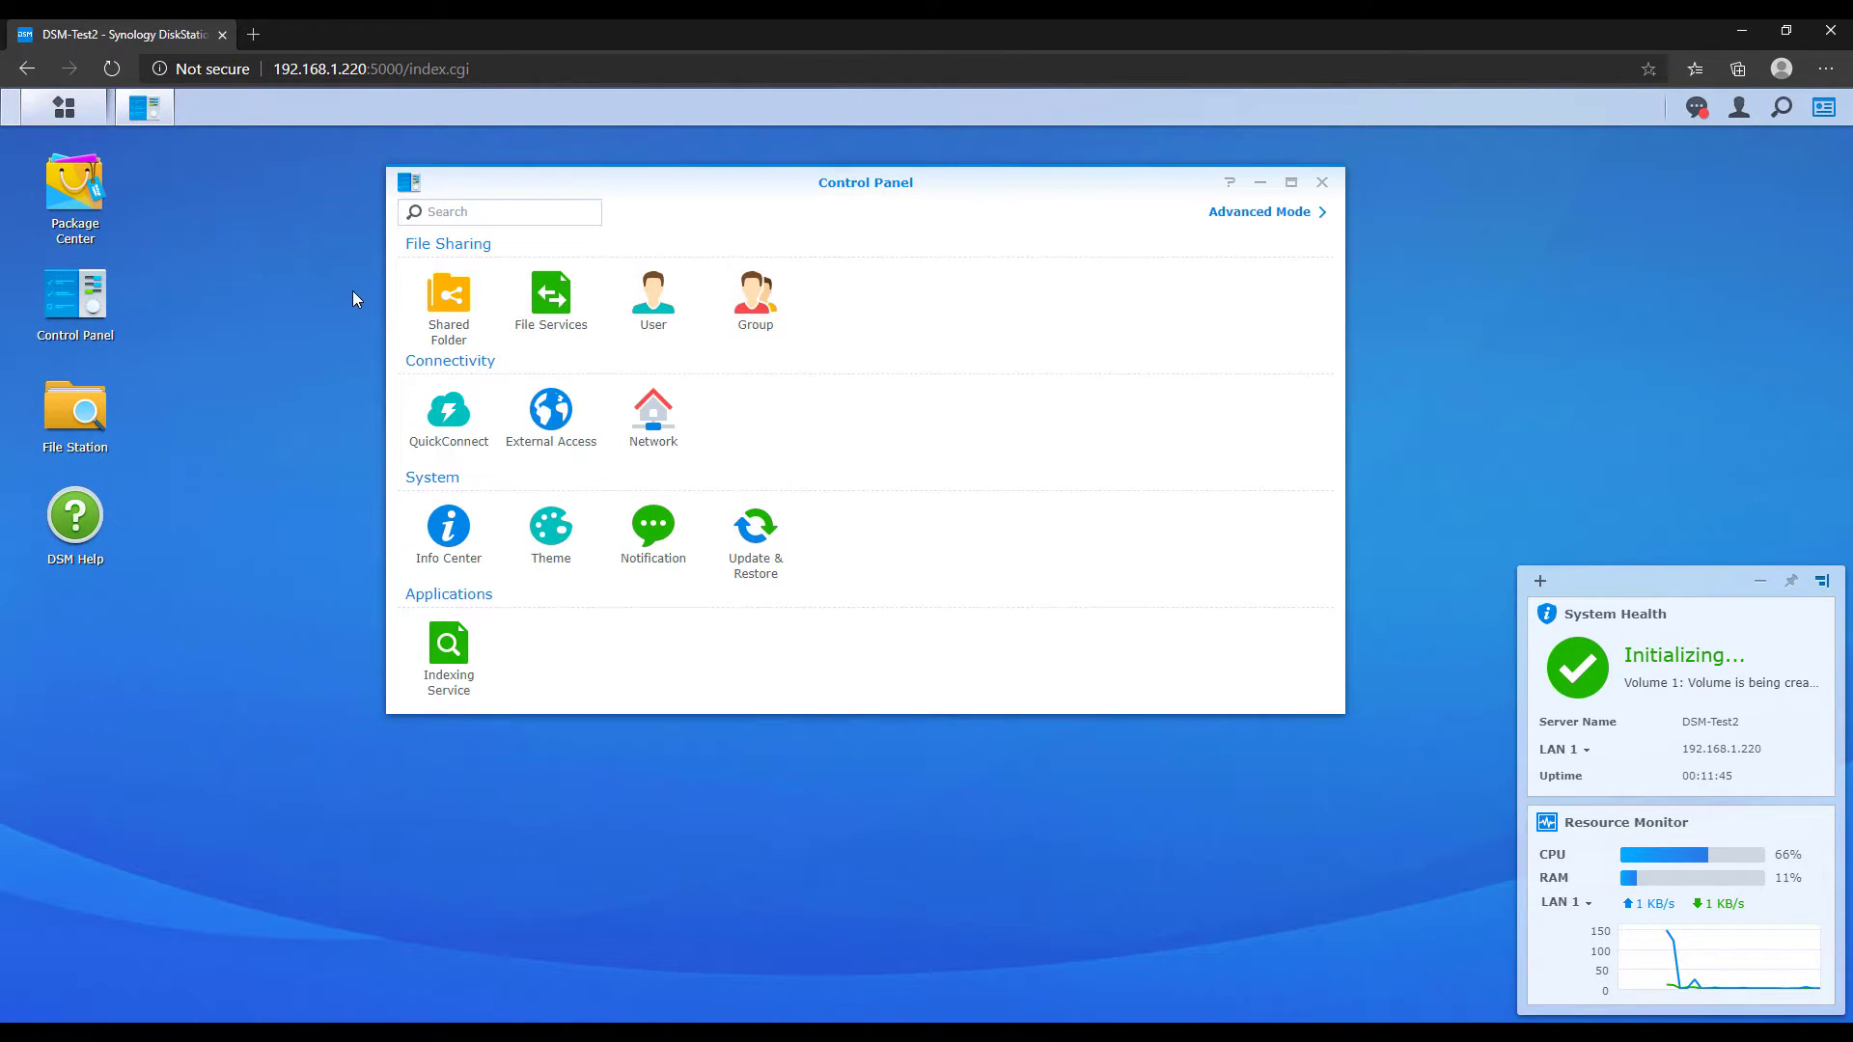
{"action": "left_click", "coordinate": [447, 304]}
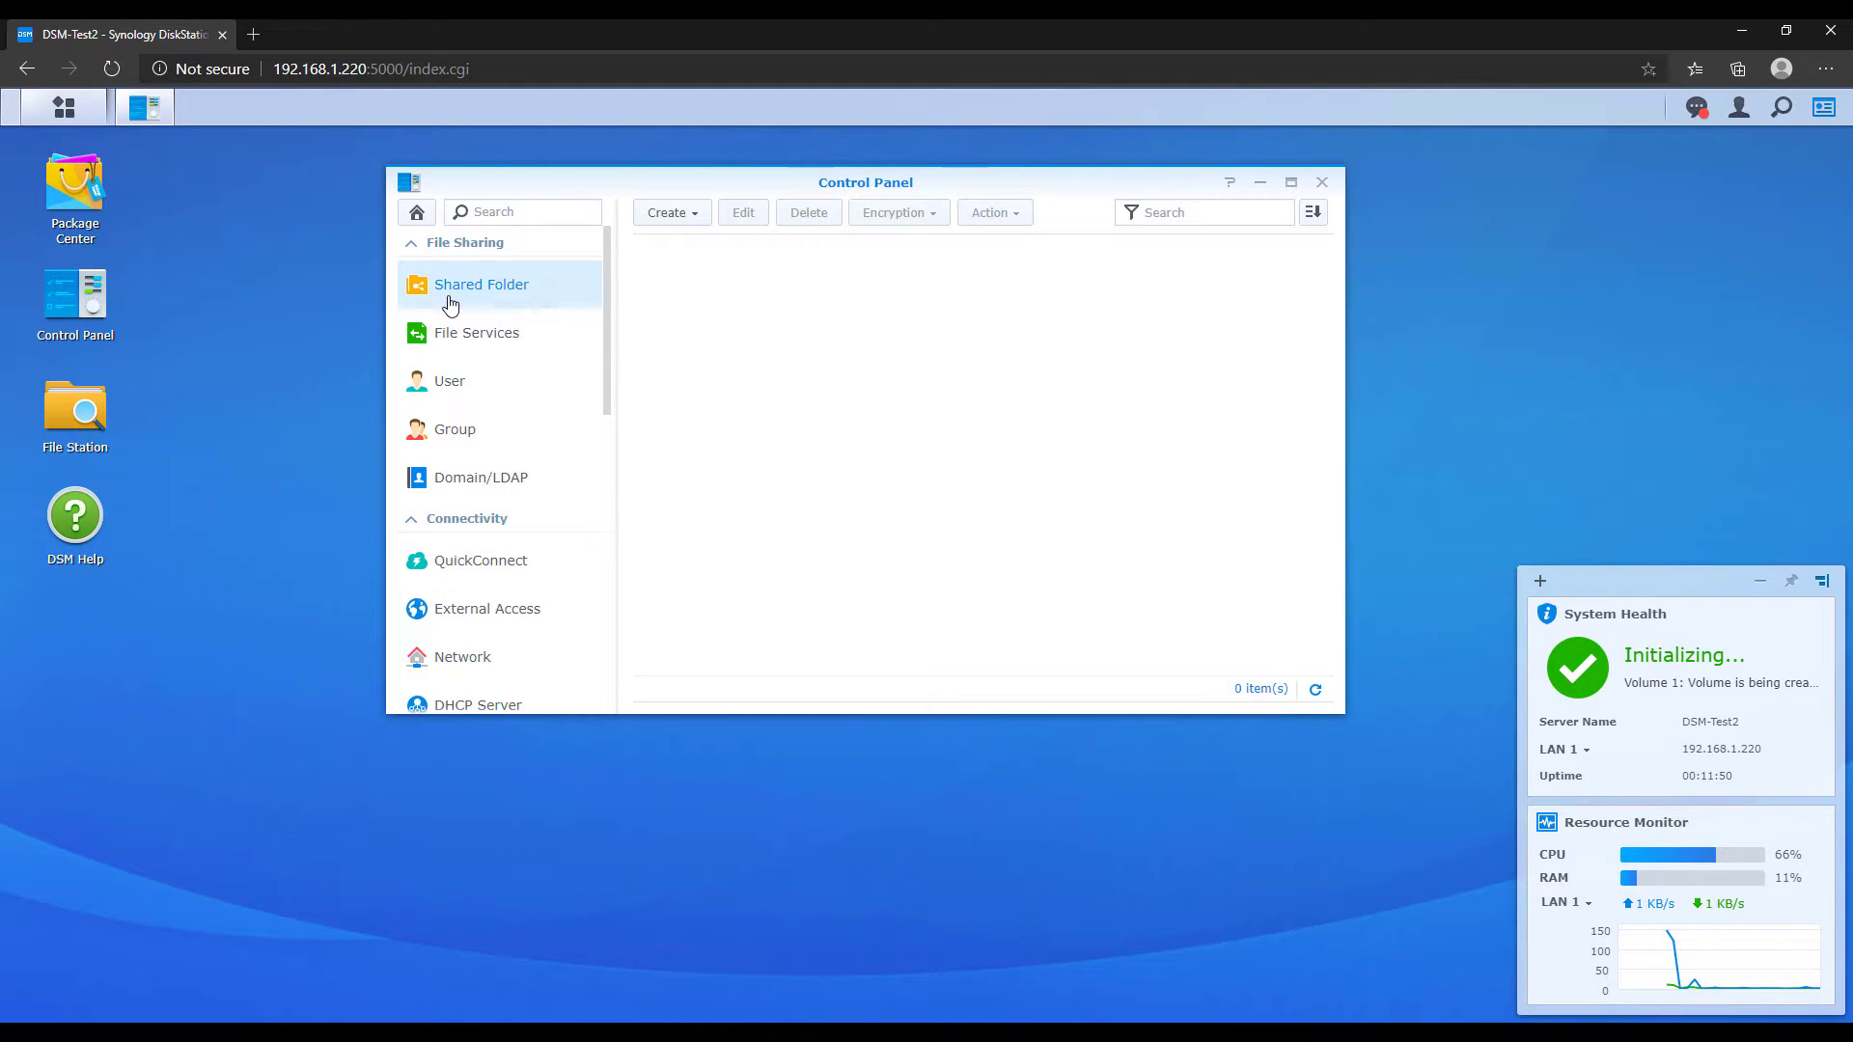
{"action": "left_click", "coordinate": [673, 221]}
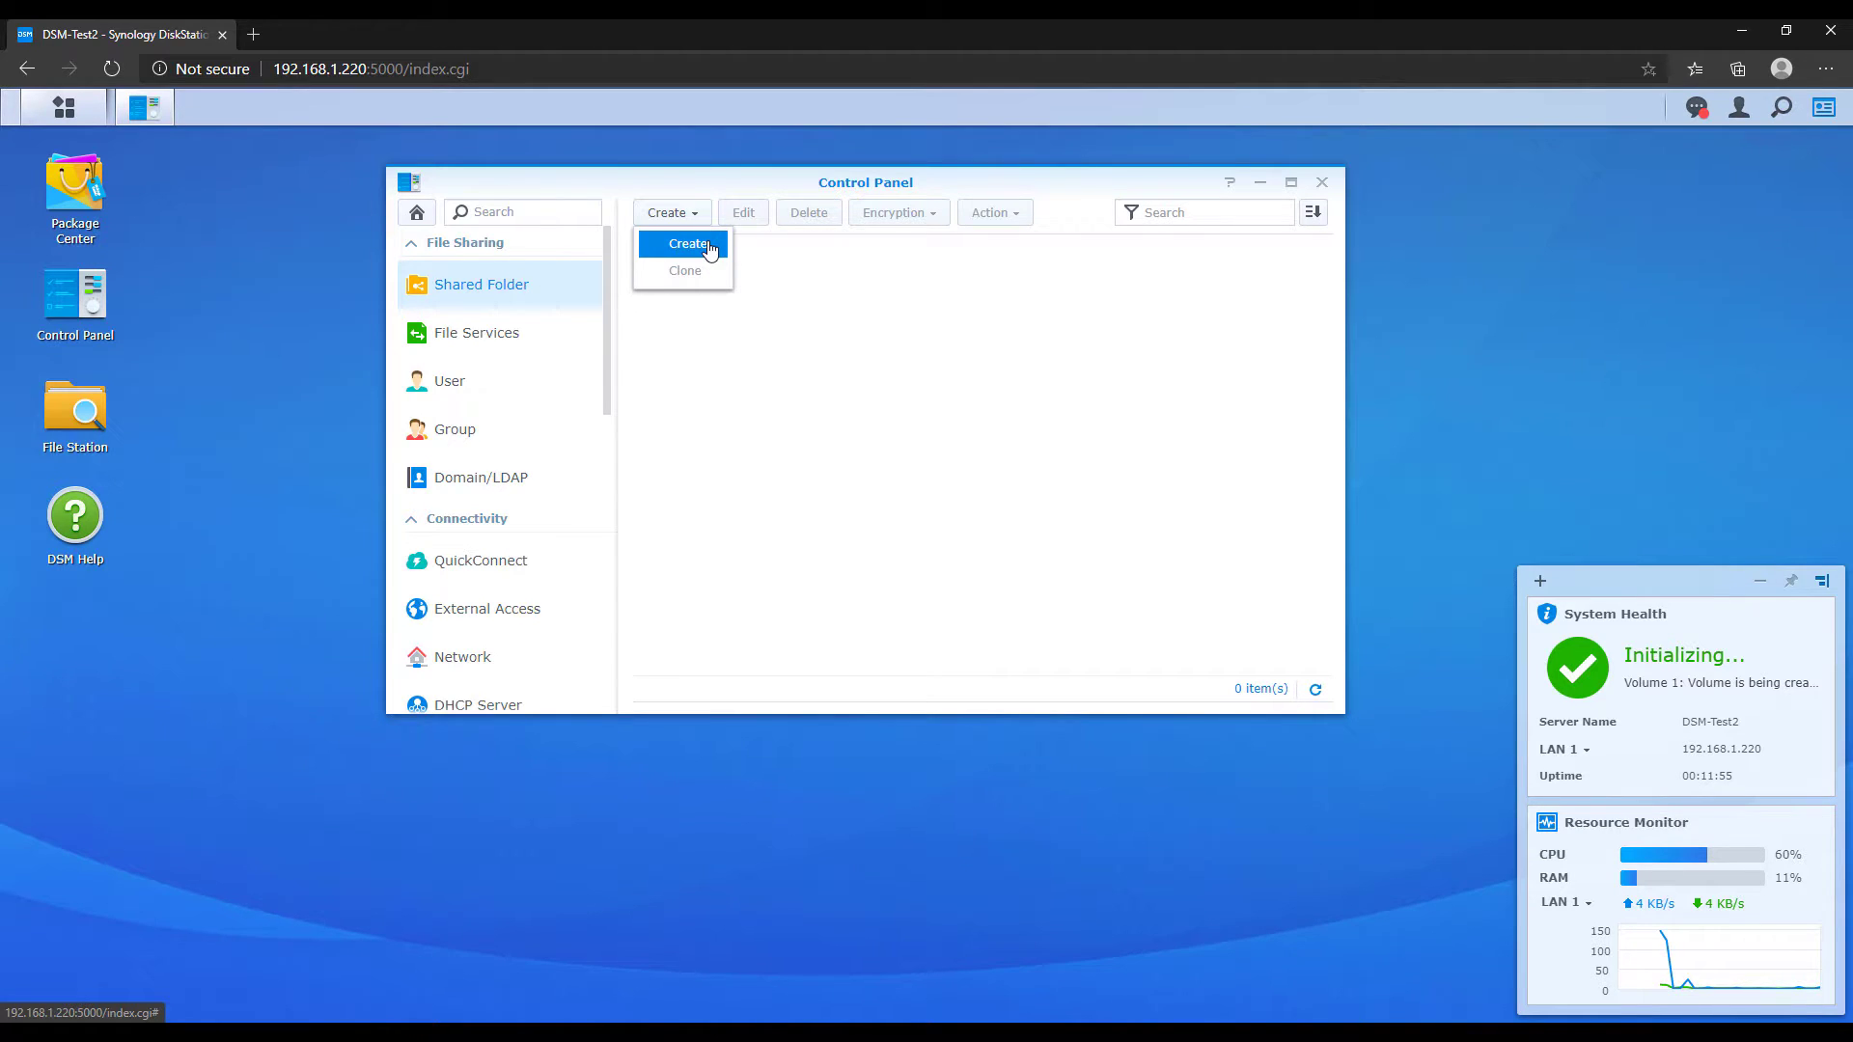
{"action": "left_click", "coordinate": [709, 249]}
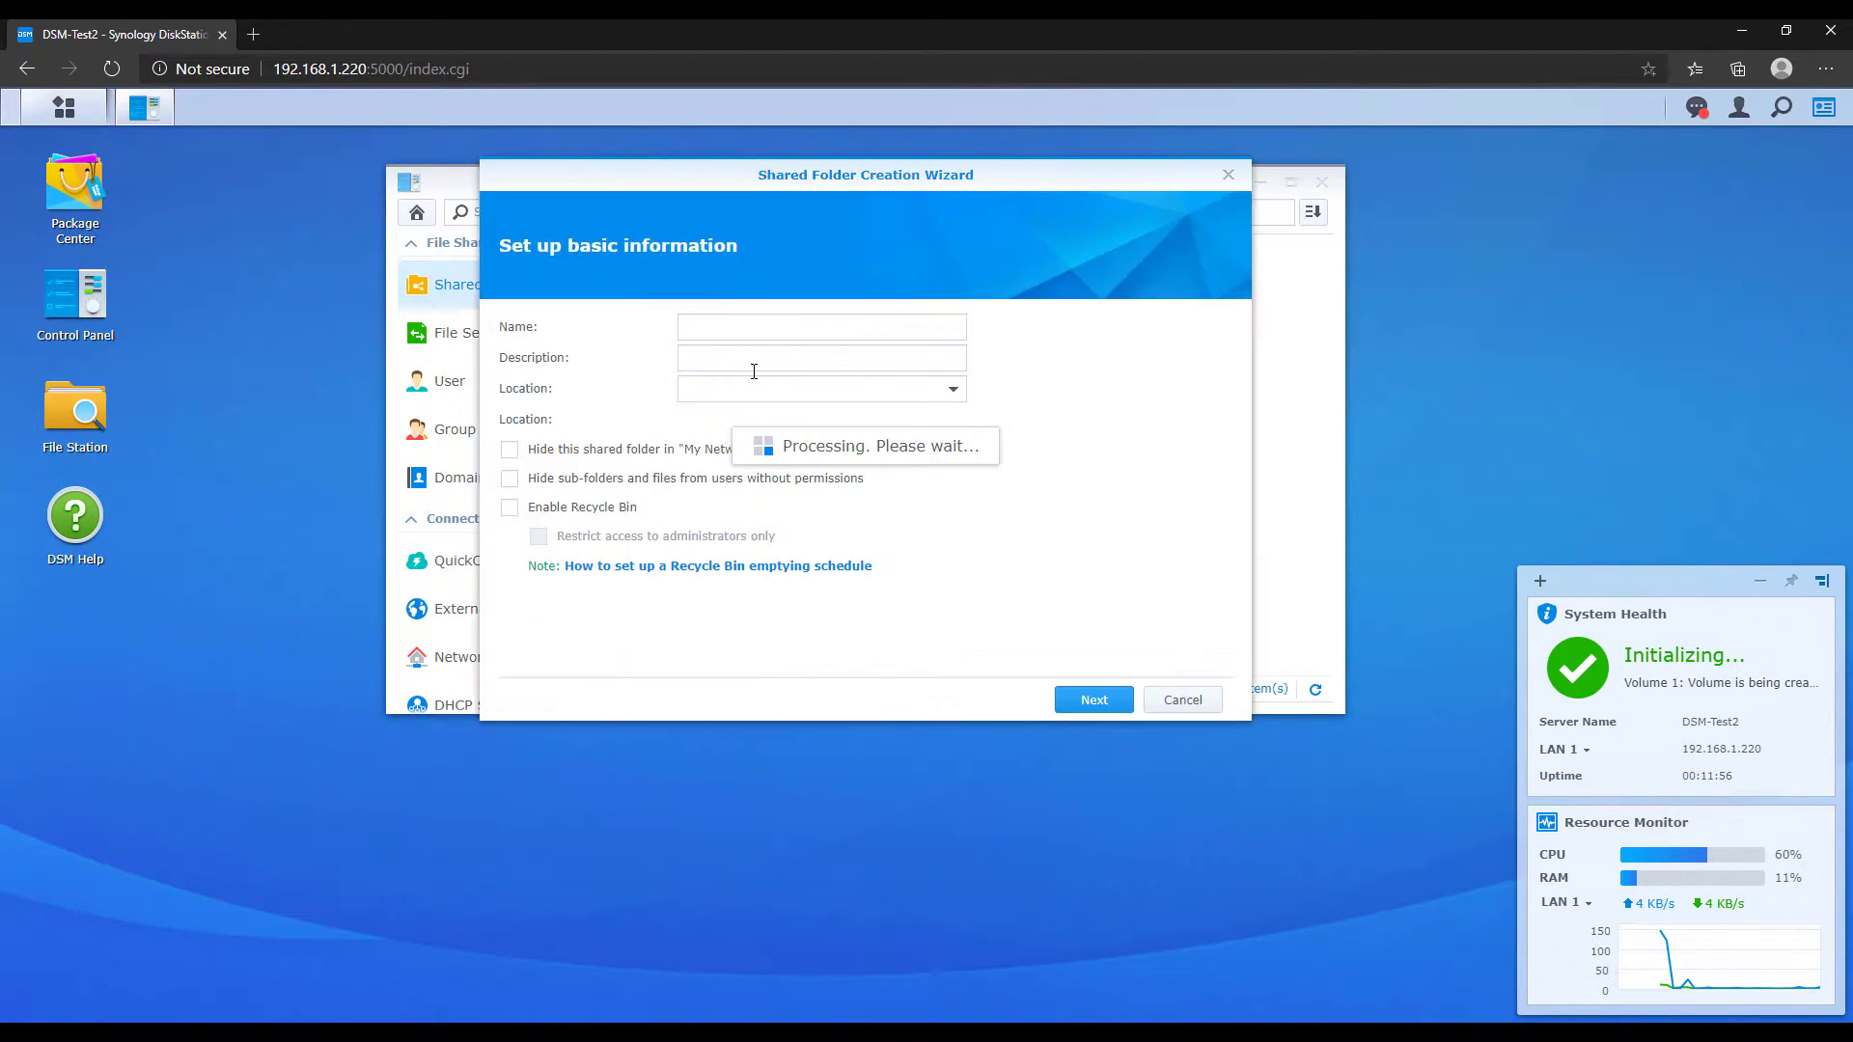
{"action": "left_click", "coordinate": [725, 324]}
{"action": "type", "text": "Backups"}
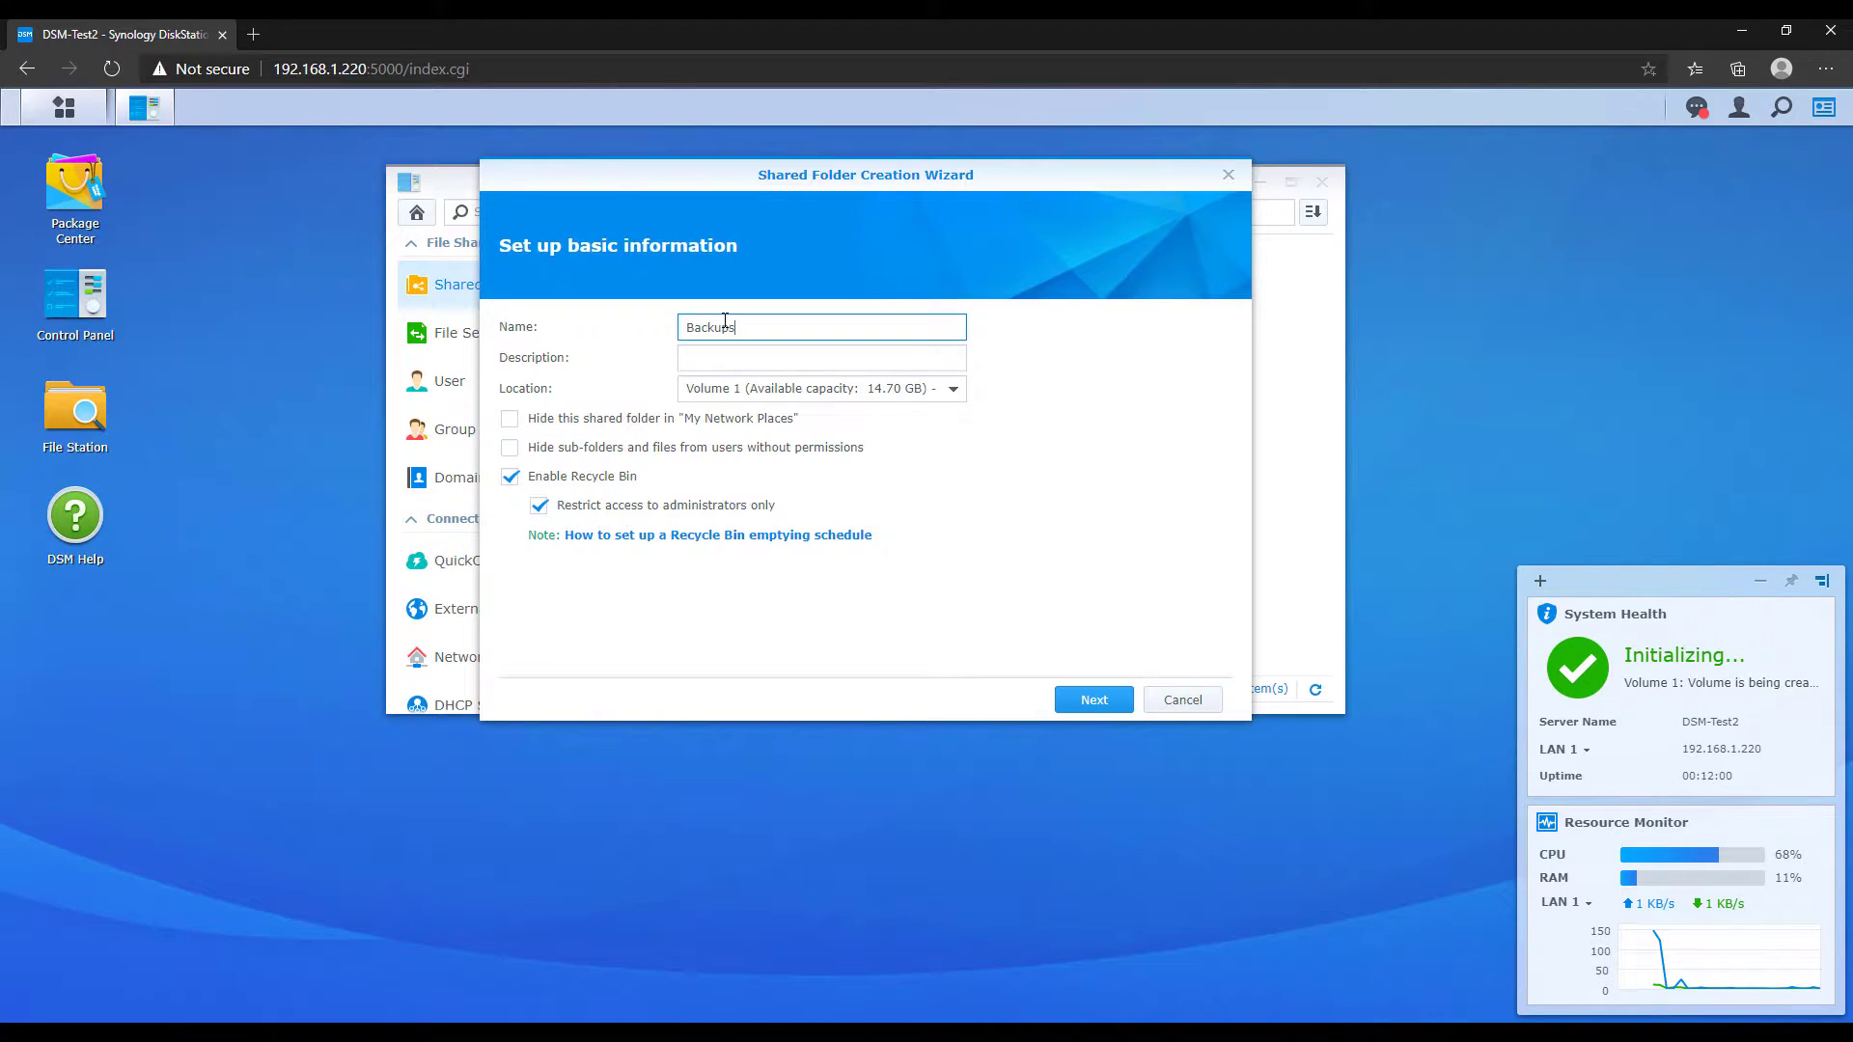
{"action": "left_click", "coordinate": [590, 421]}
{"action": "left_click", "coordinate": [606, 447]}
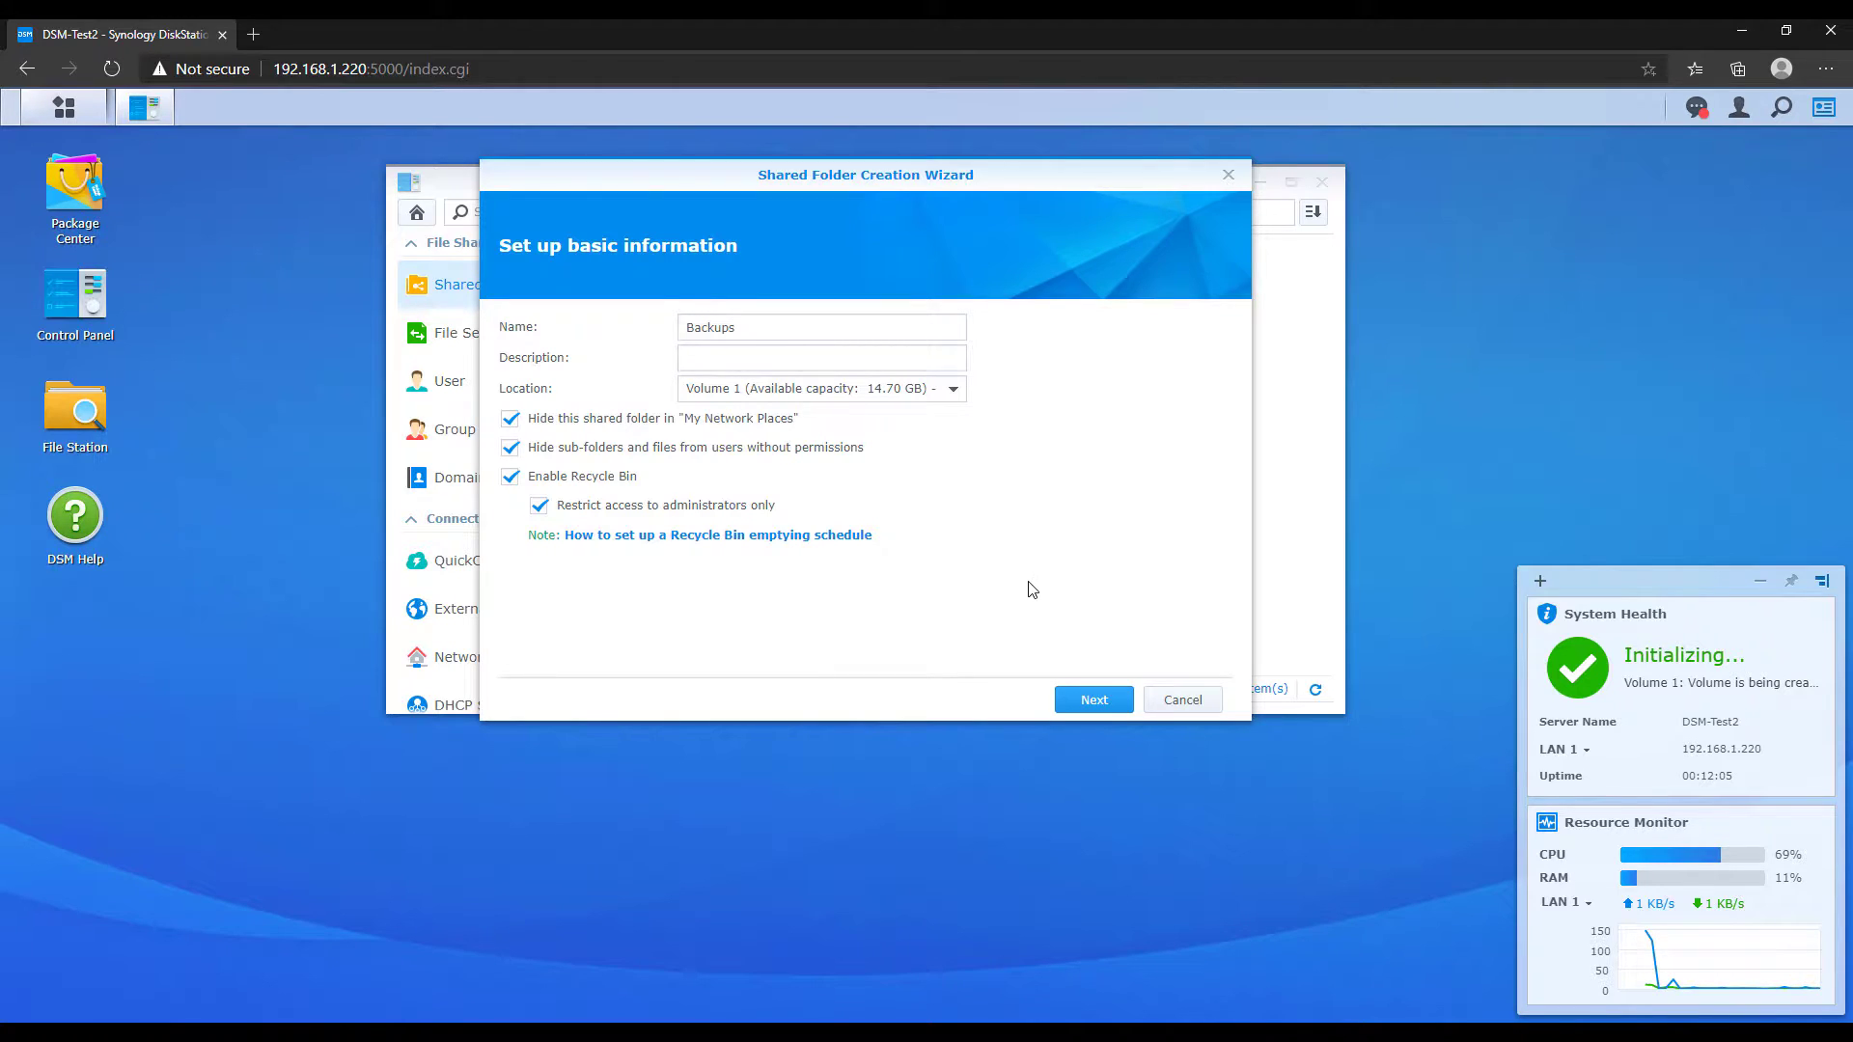
{"action": "left_click", "coordinate": [1097, 707]}
{"action": "left_click", "coordinate": [1097, 706]}
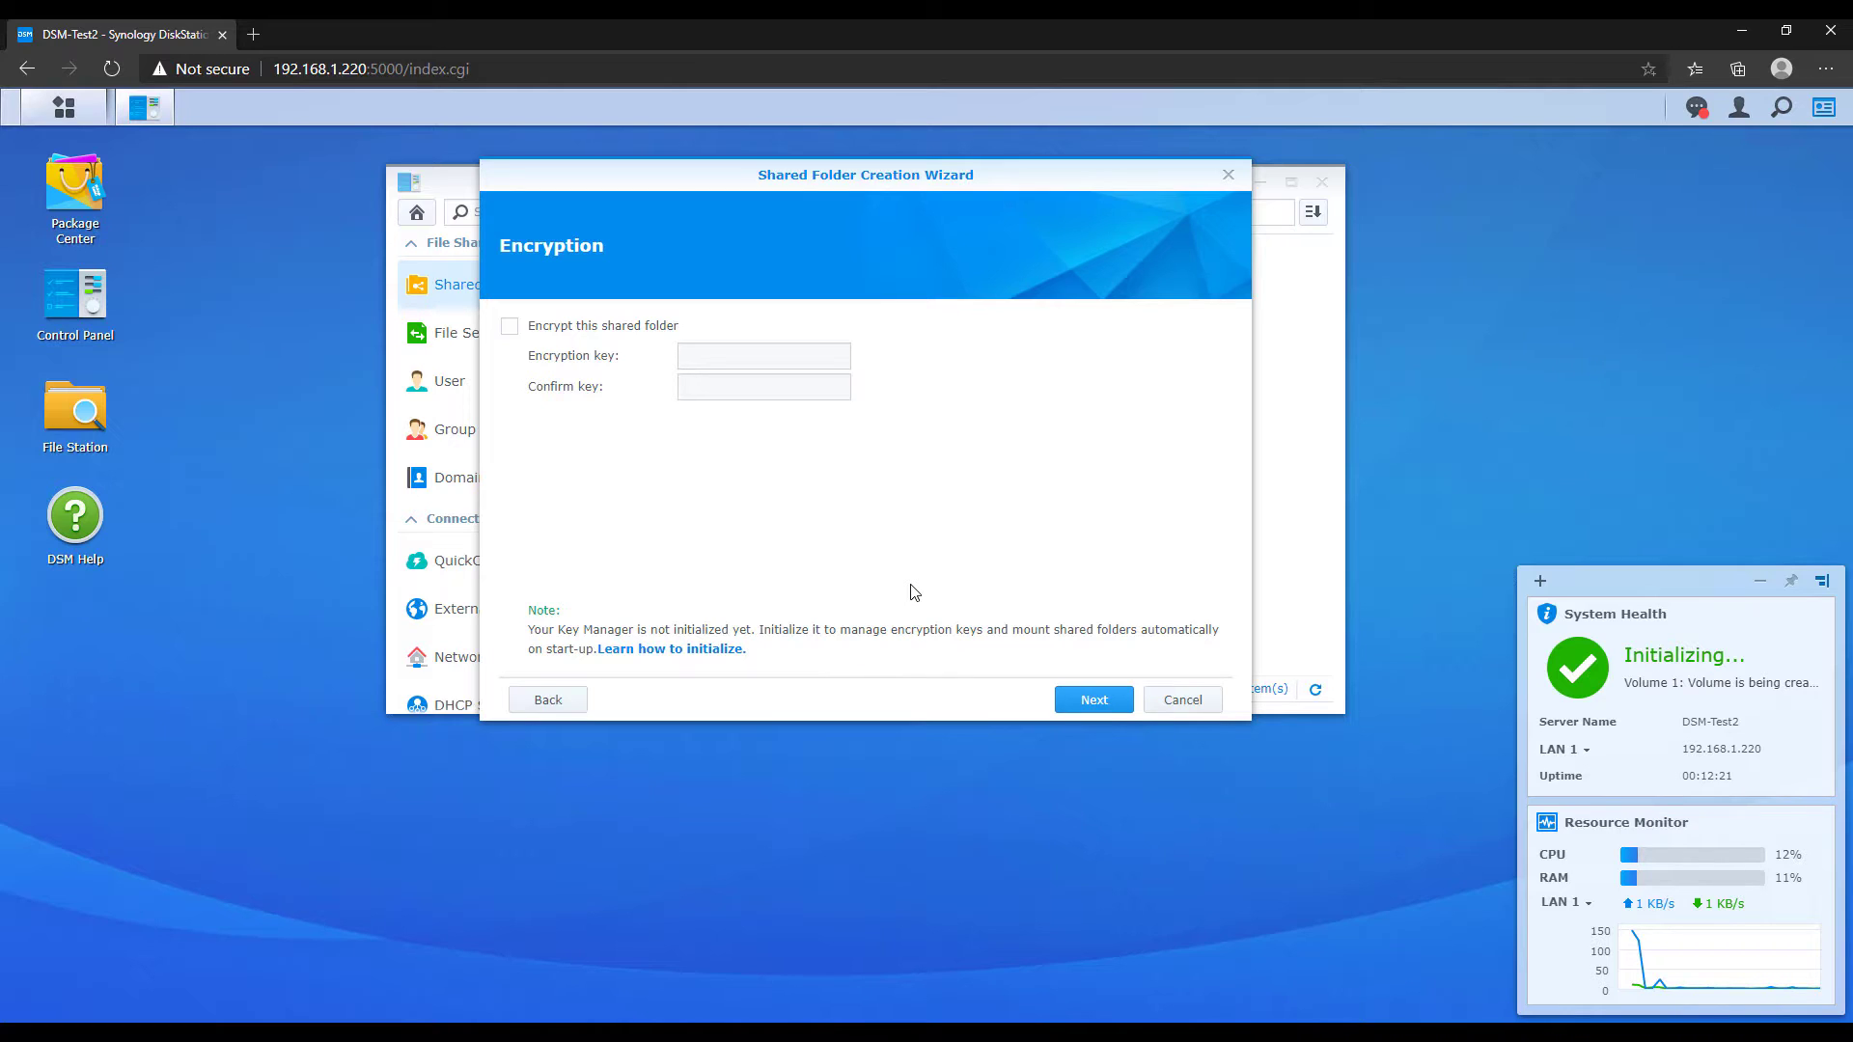
Step: Try out encryption for the shared folder by entering and confirming an encryption key, and turn encryption off again
{"action": "left_click", "coordinate": [619, 334]}
{"action": "left_click", "coordinate": [723, 355]}
{"action": "type", "text": "********"}
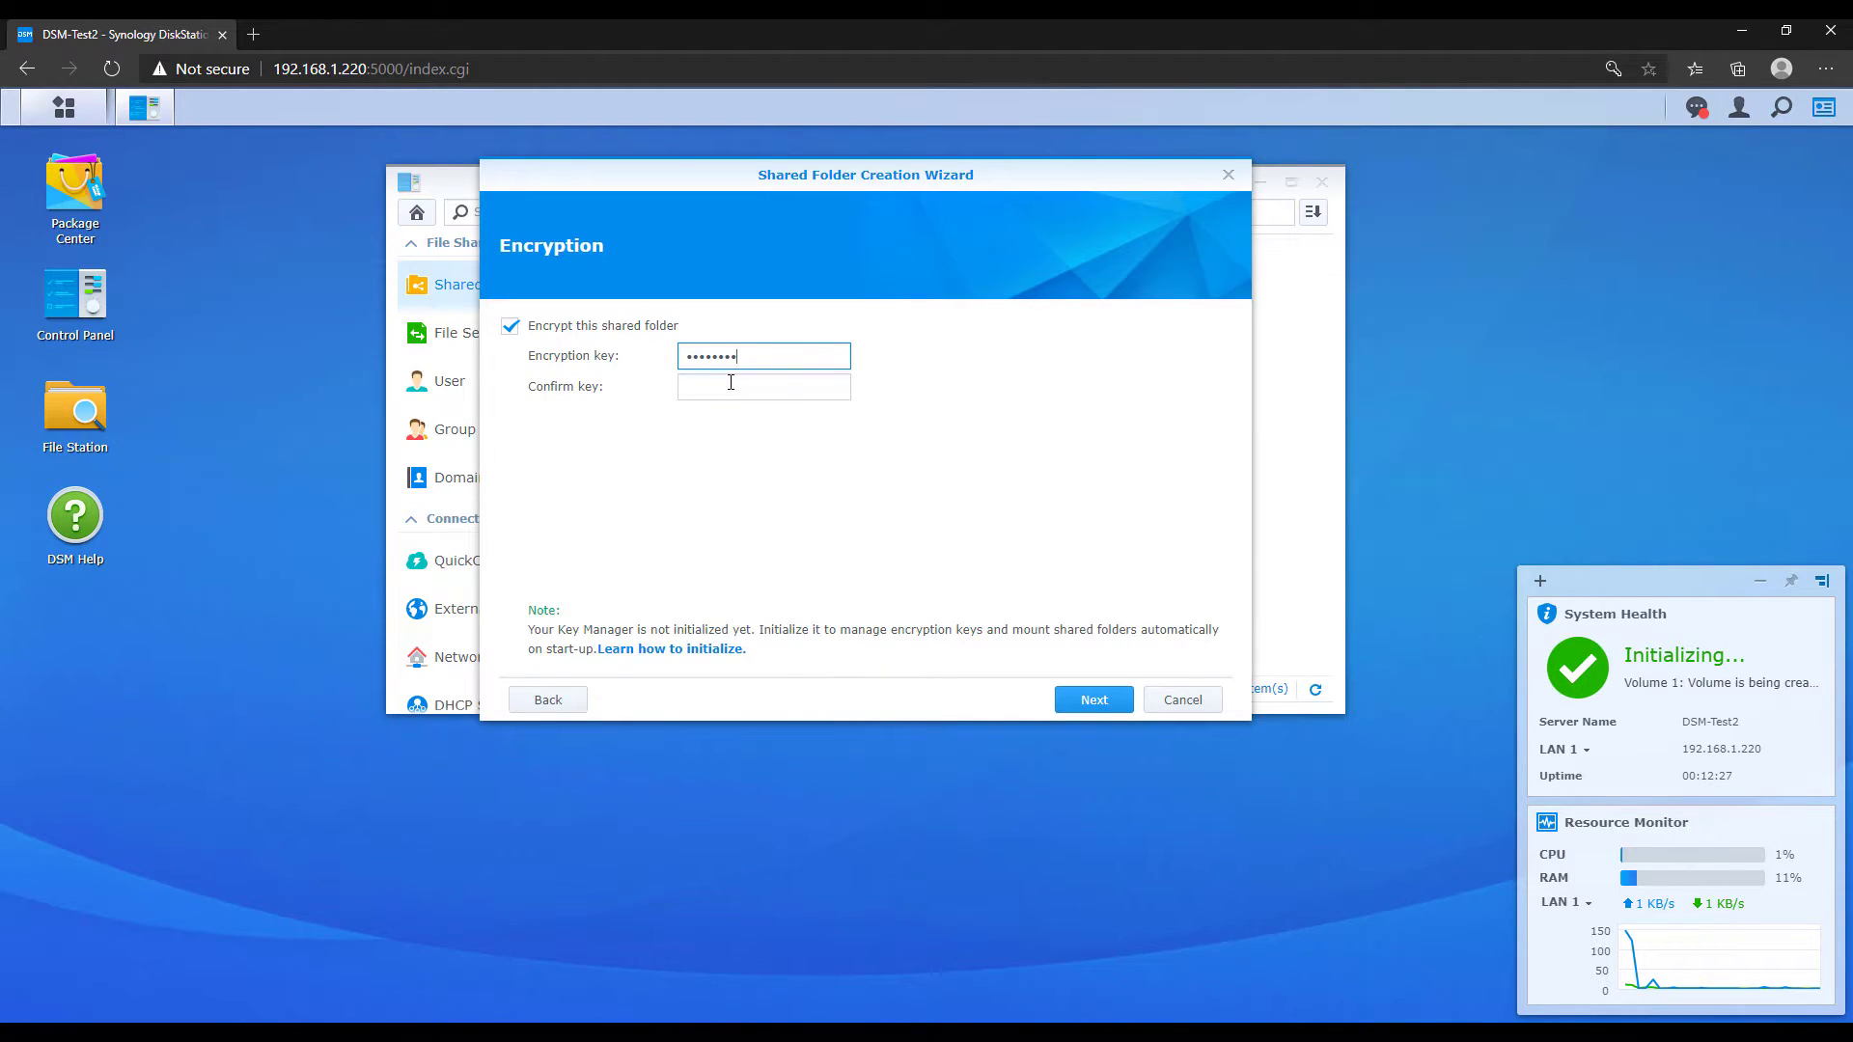
{"action": "left_click", "coordinate": [729, 382]}
{"action": "type", "text": "********"}
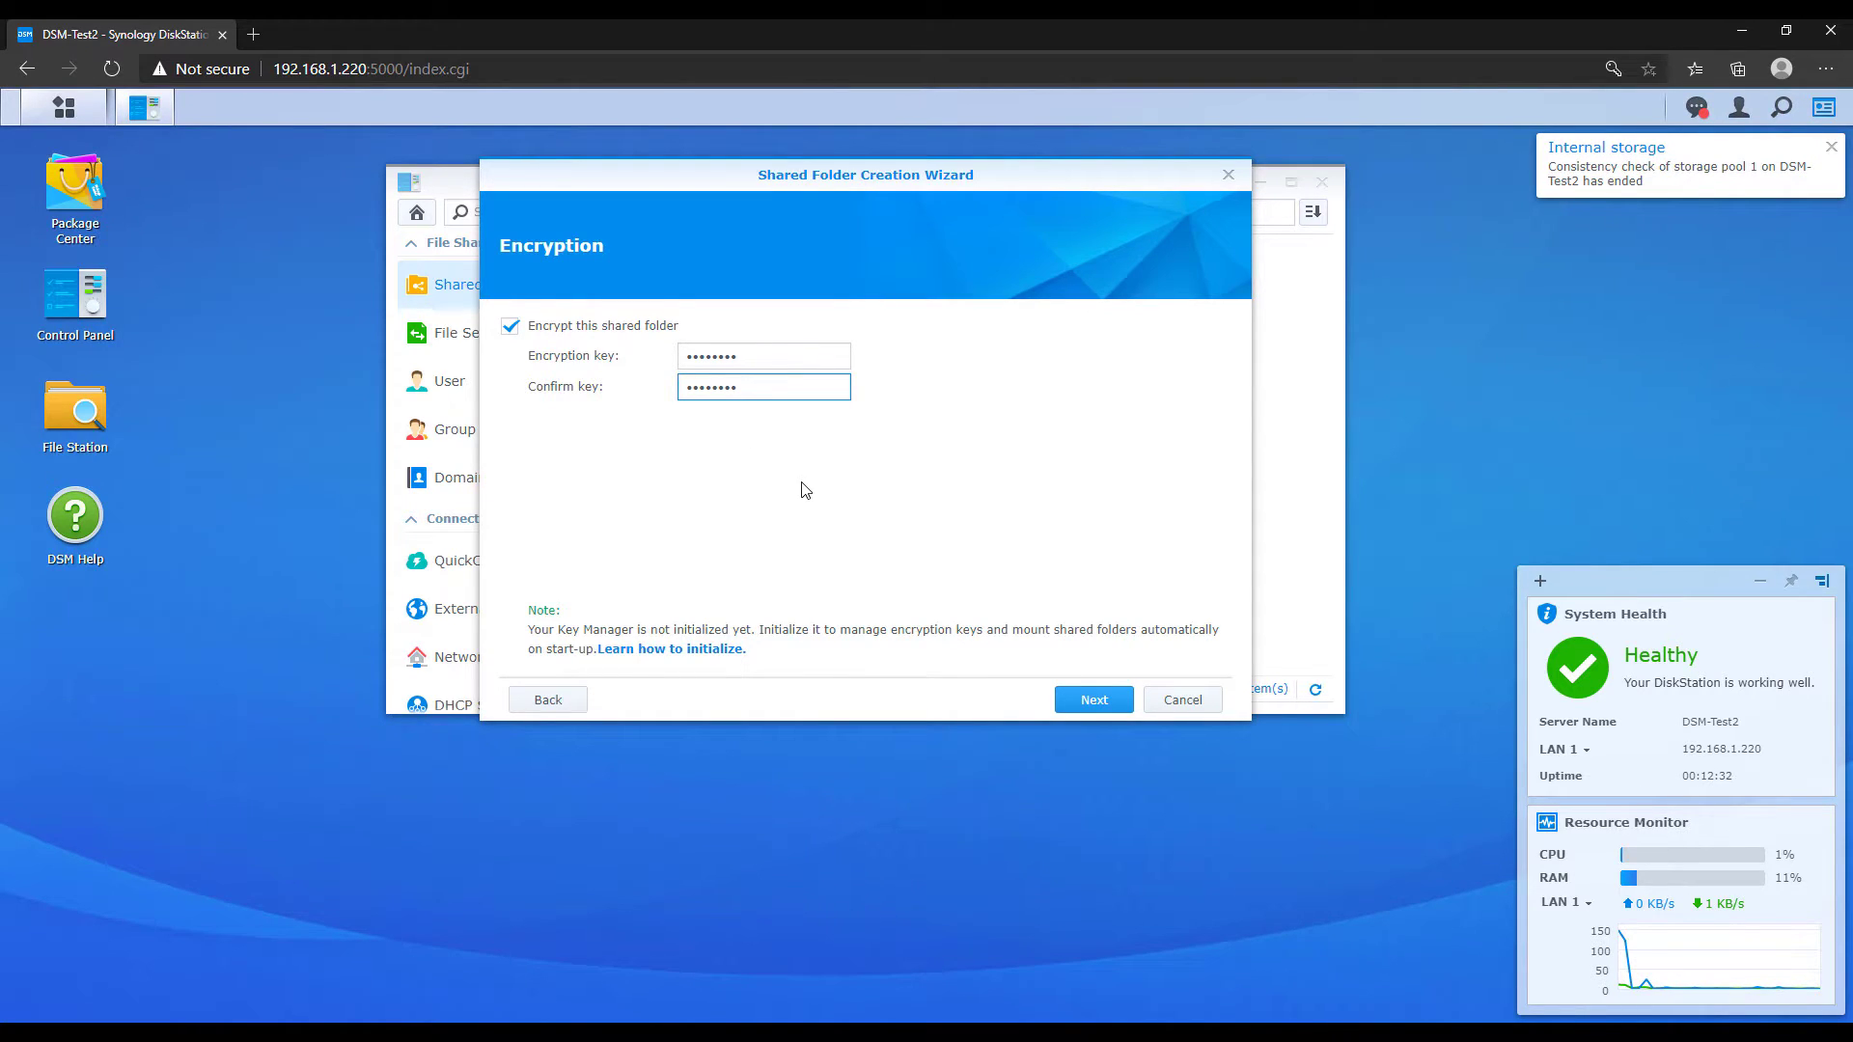
{"action": "left_click", "coordinate": [804, 506]}
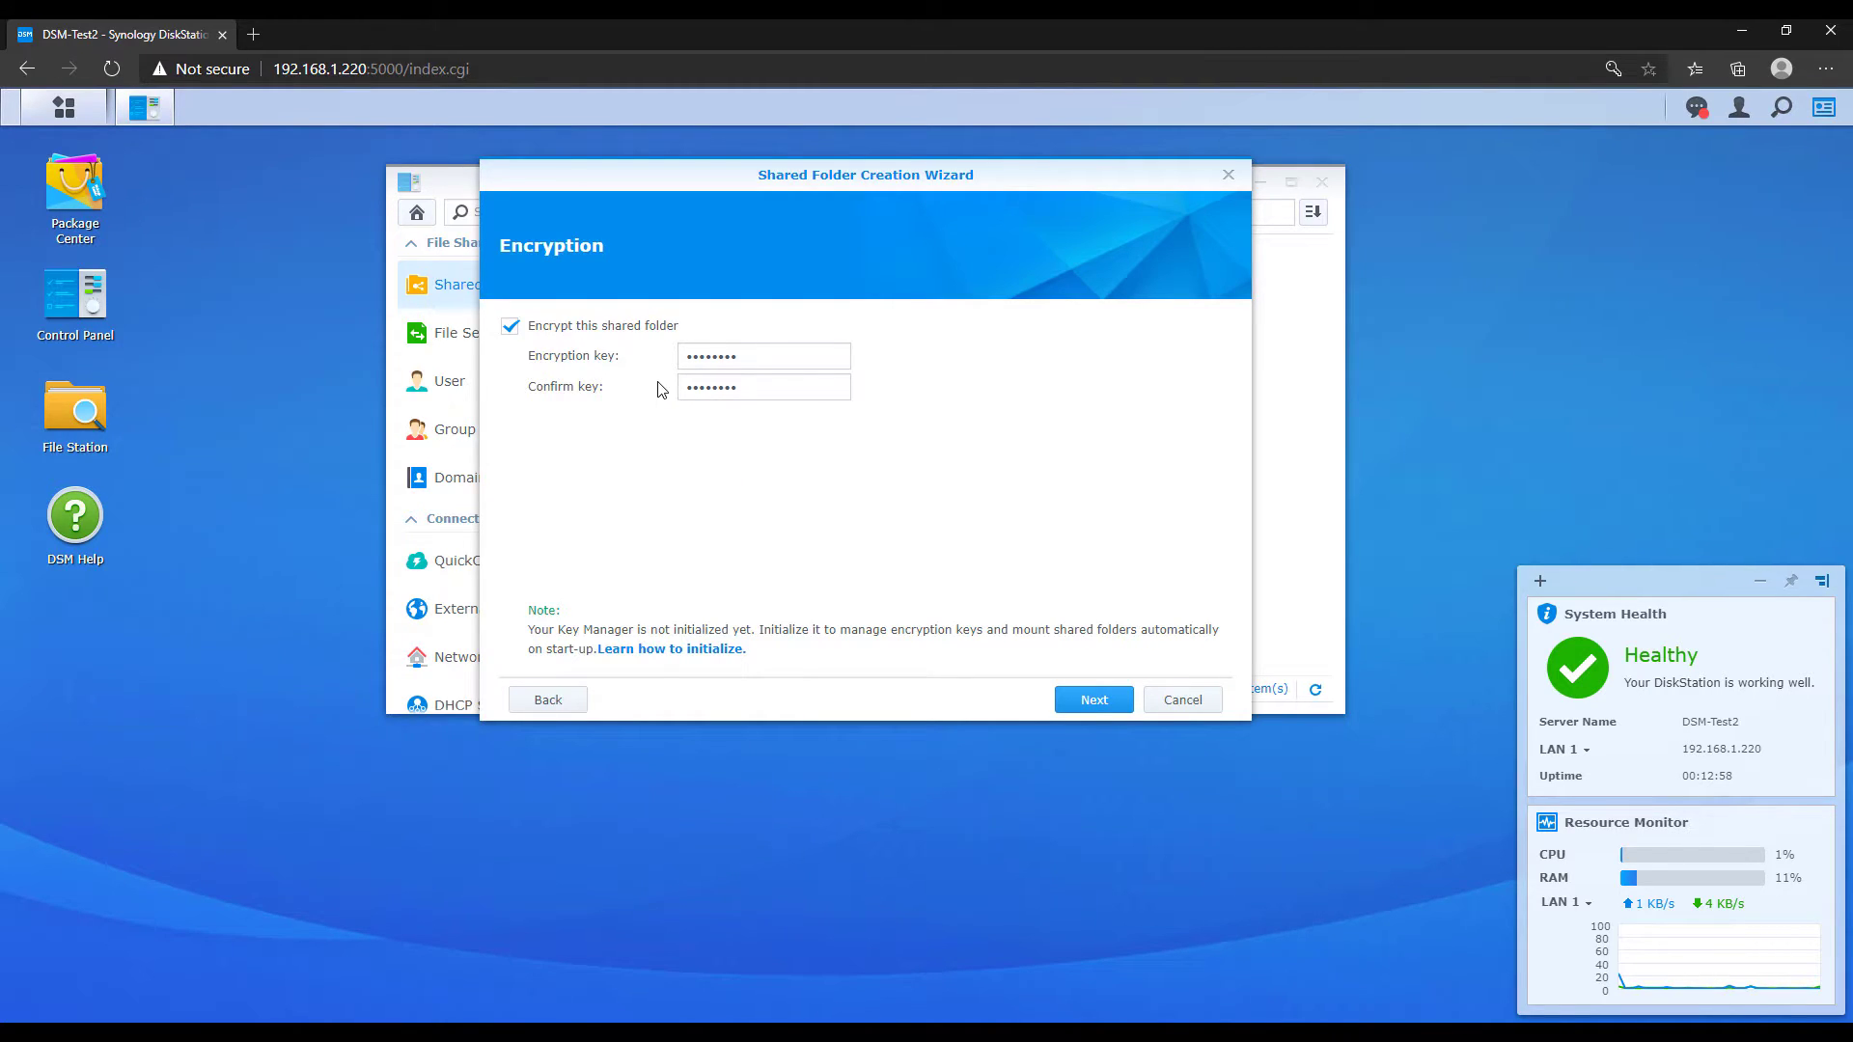
{"action": "left_click", "coordinate": [608, 333]}
Step: Enable data checksum for advanced data integrity and create the unencrypted Backups shared folder
{"action": "left_click", "coordinate": [1098, 702]}
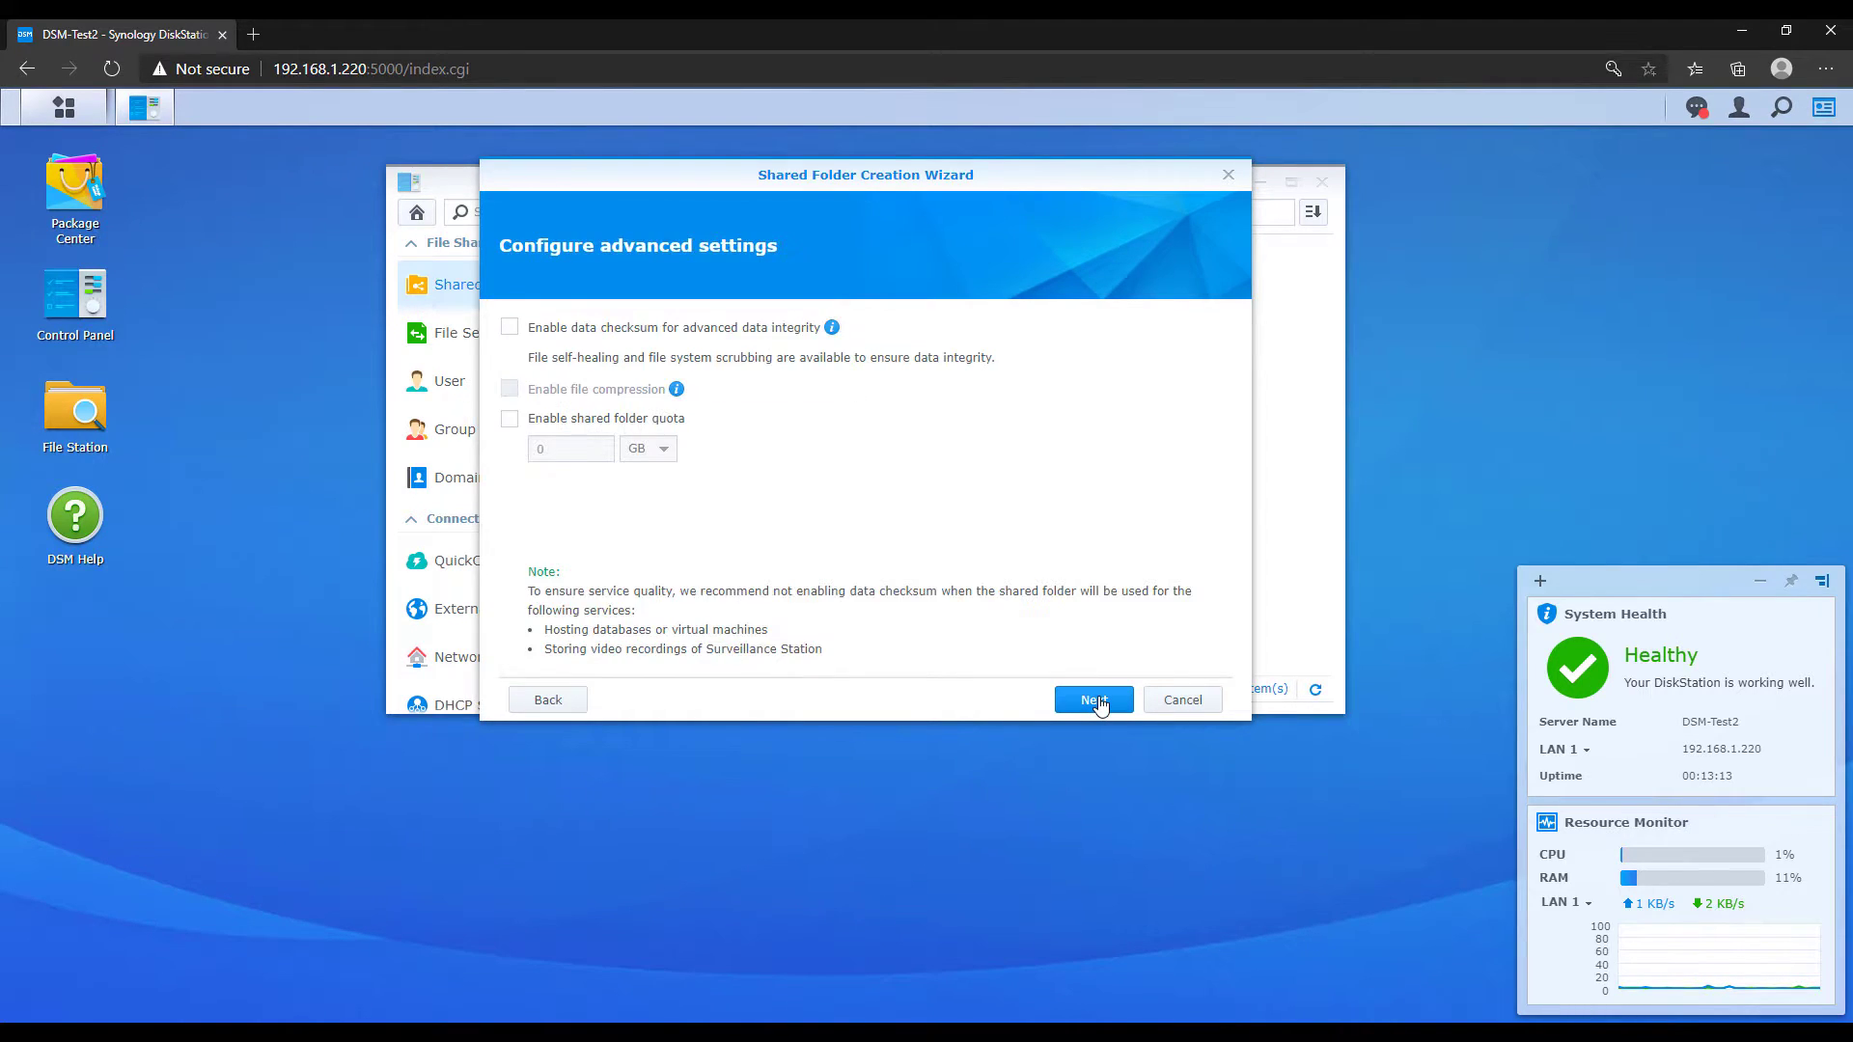
{"action": "left_click", "coordinate": [689, 329]}
{"action": "left_click", "coordinate": [1600, 263]}
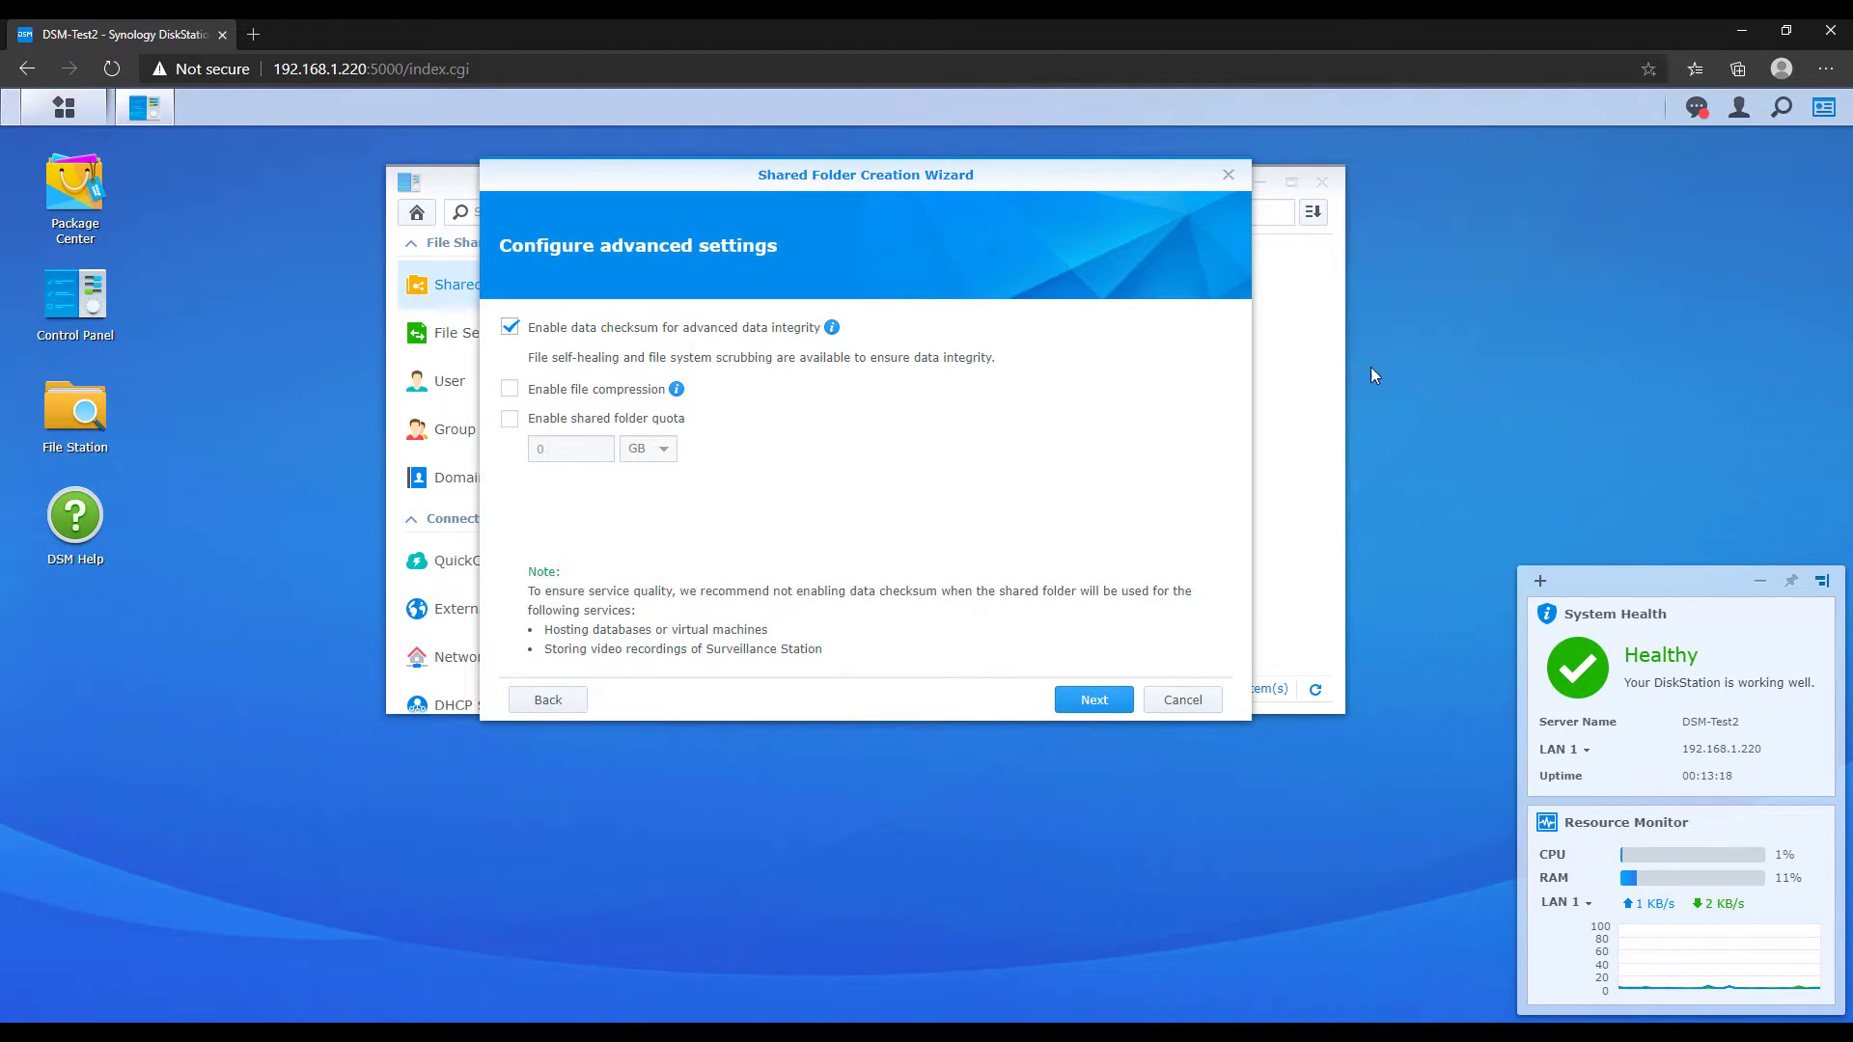
{"action": "left_click", "coordinate": [1093, 699]}
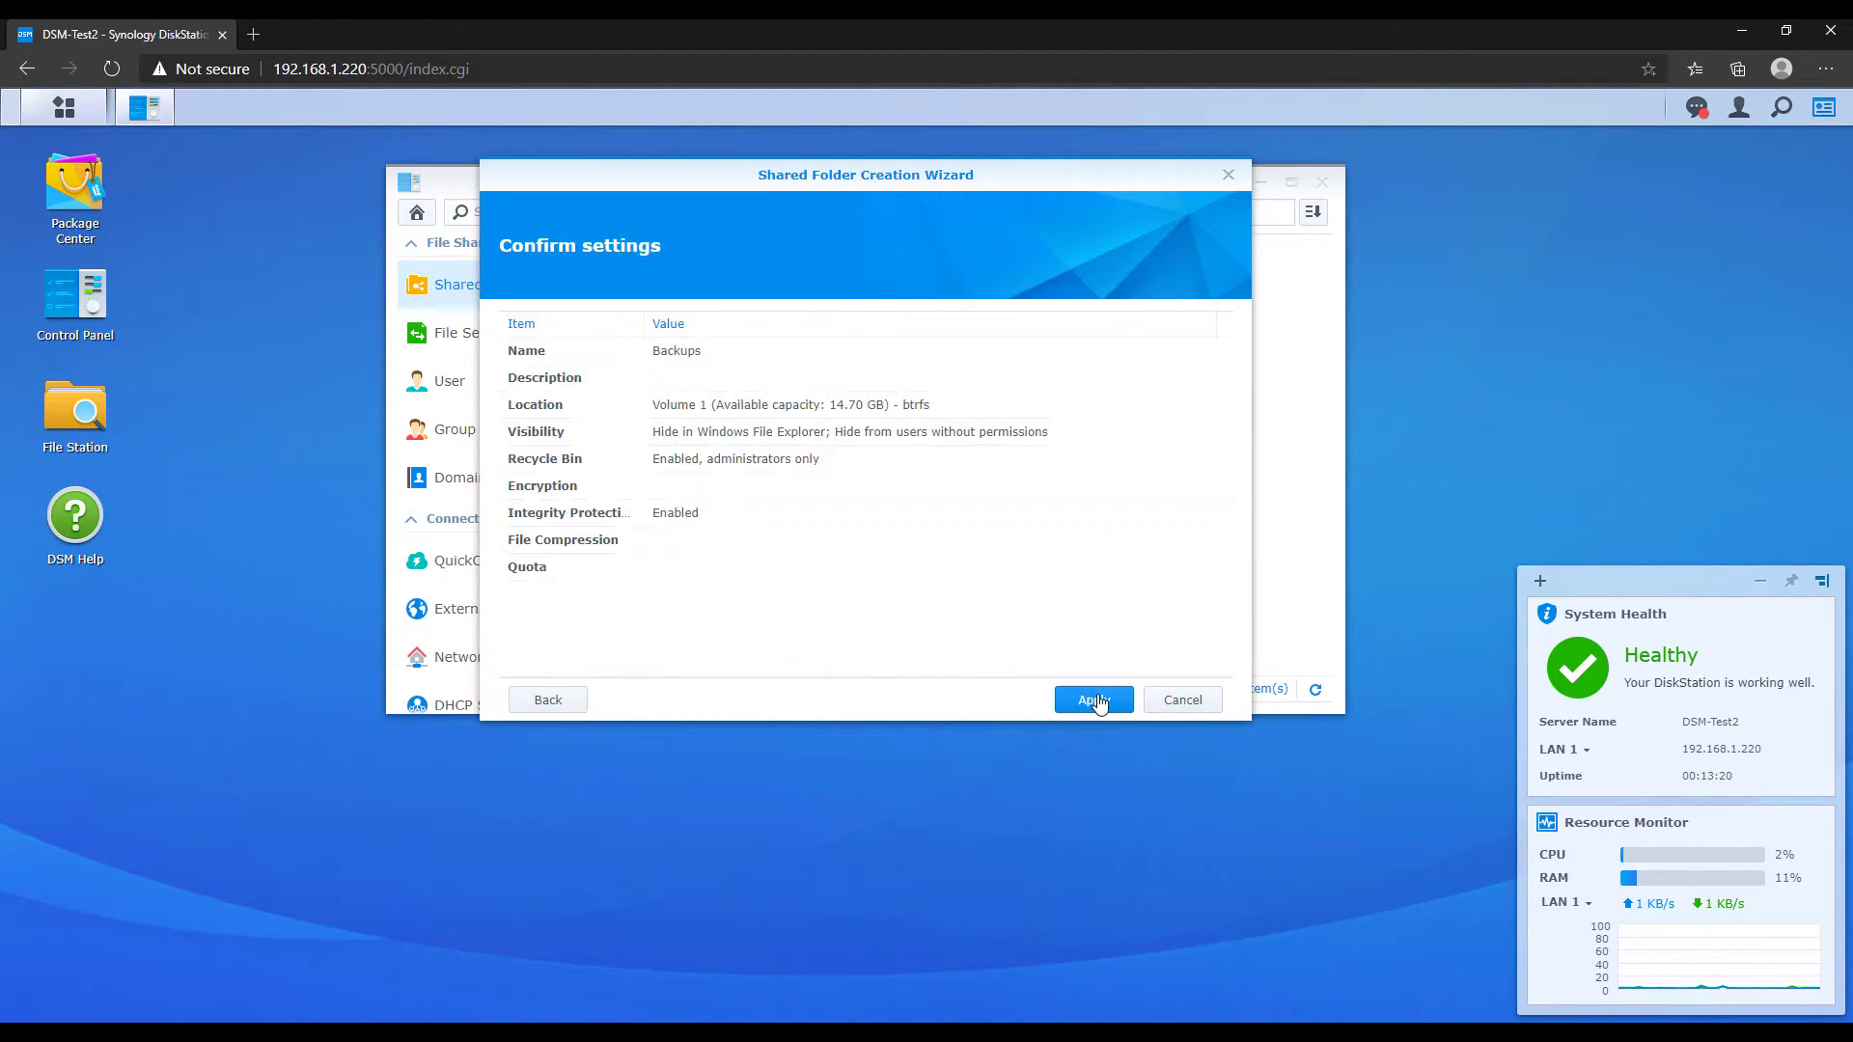
{"action": "left_click", "coordinate": [1096, 702]}
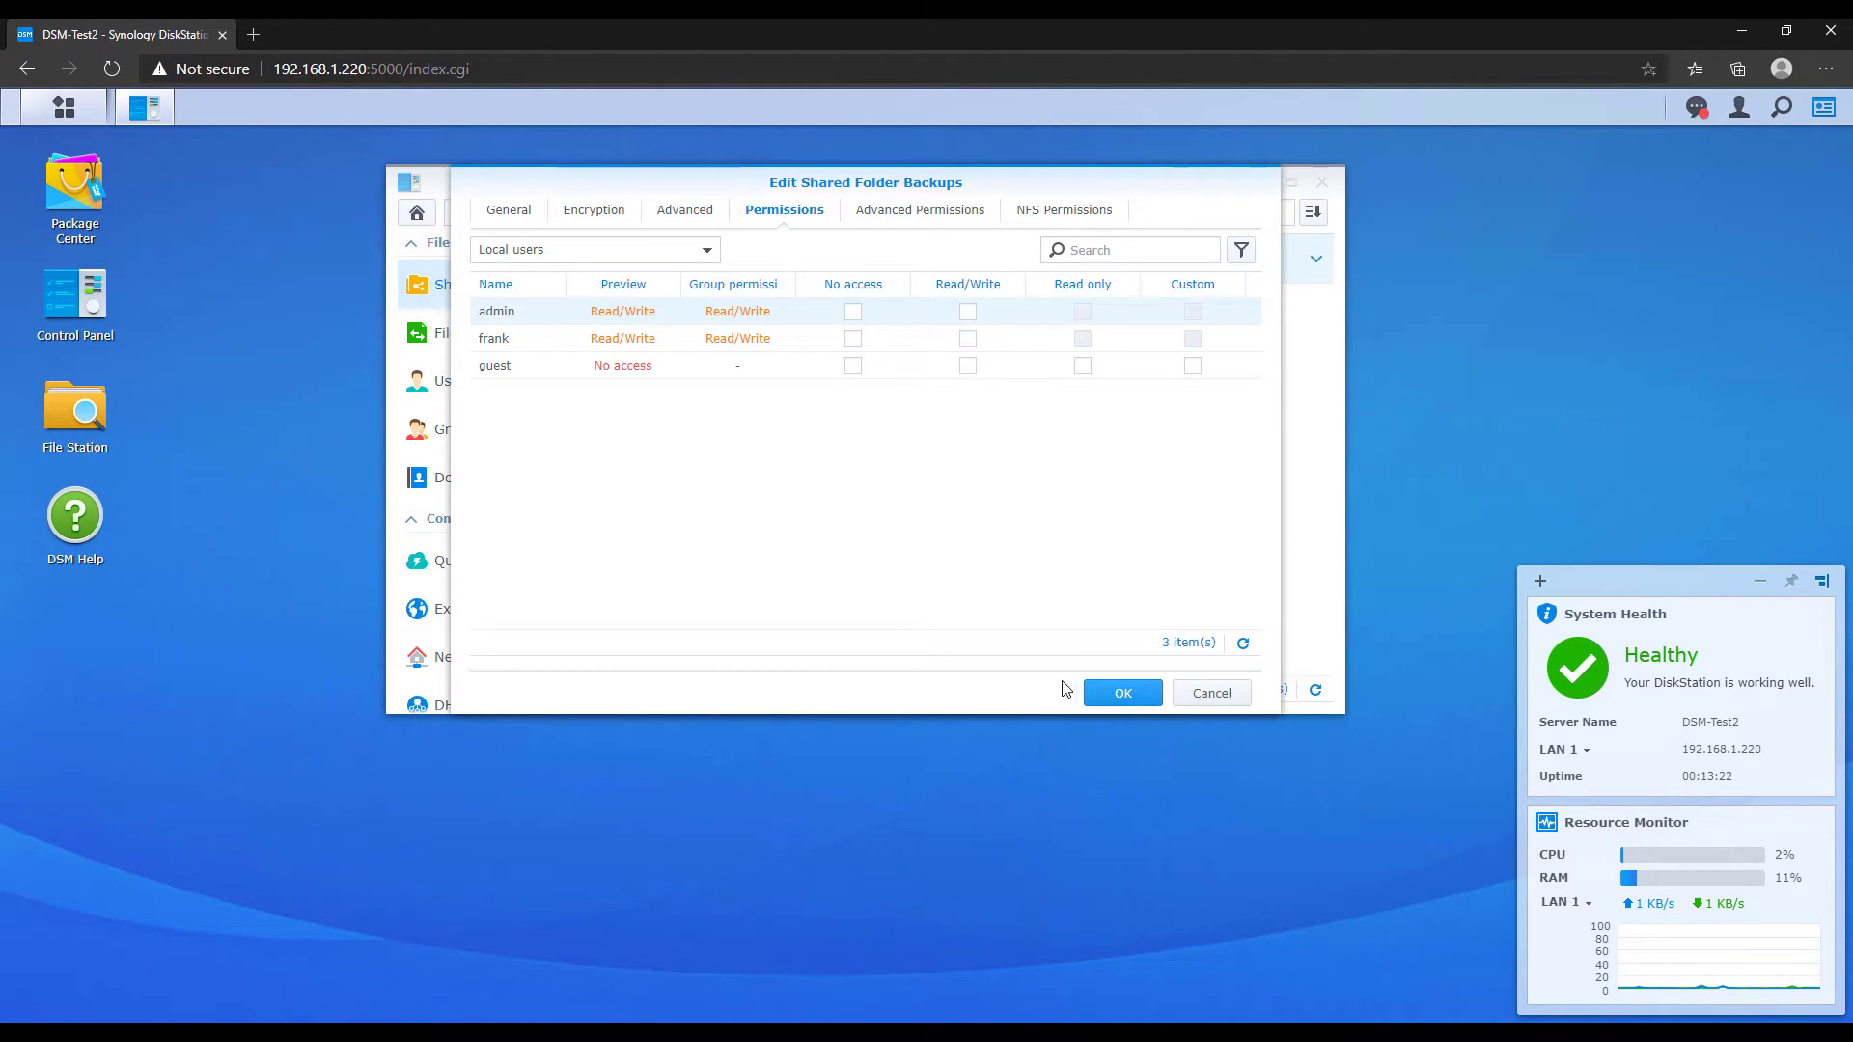
Step: Give admin Read/Write and guest No access permission on the Backups folder, and close the Control Panel
{"action": "left_click", "coordinate": [968, 312]}
{"action": "left_click", "coordinate": [853, 365]}
{"action": "left_click", "coordinate": [1123, 693]}
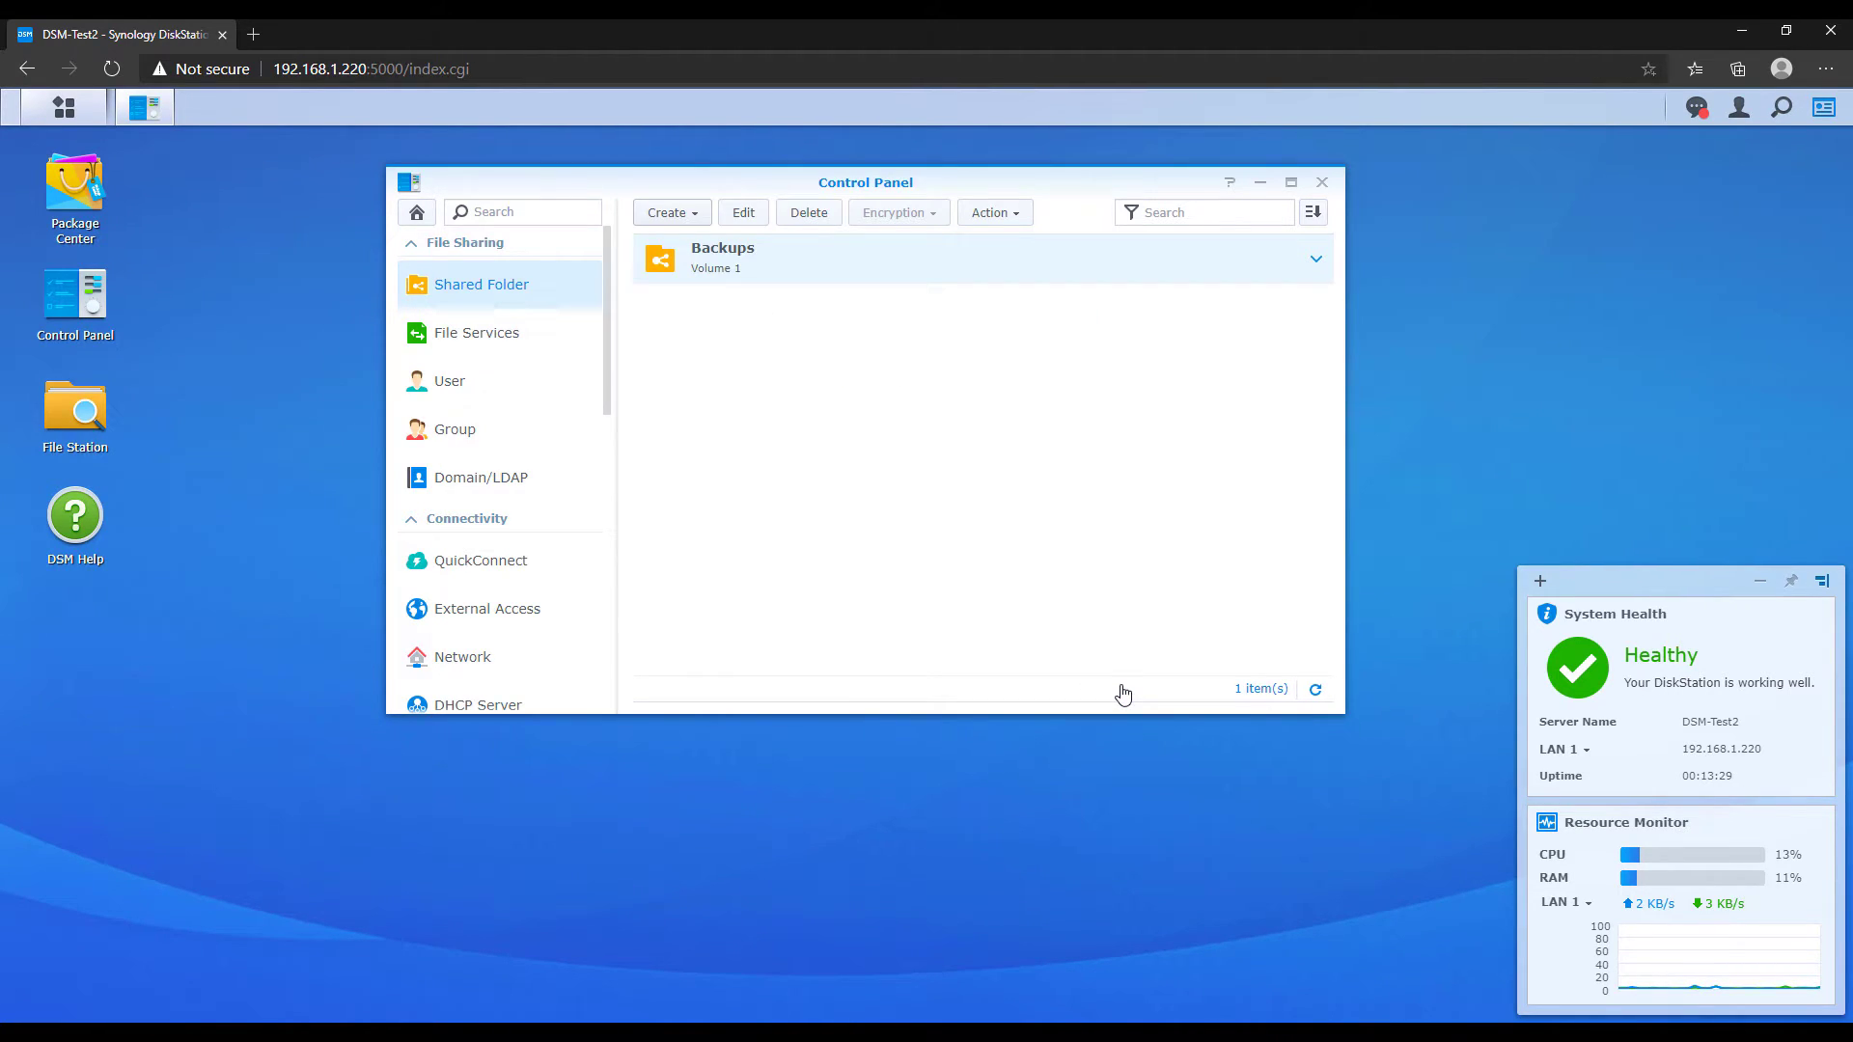
{"action": "left_click", "coordinate": [1322, 184]}
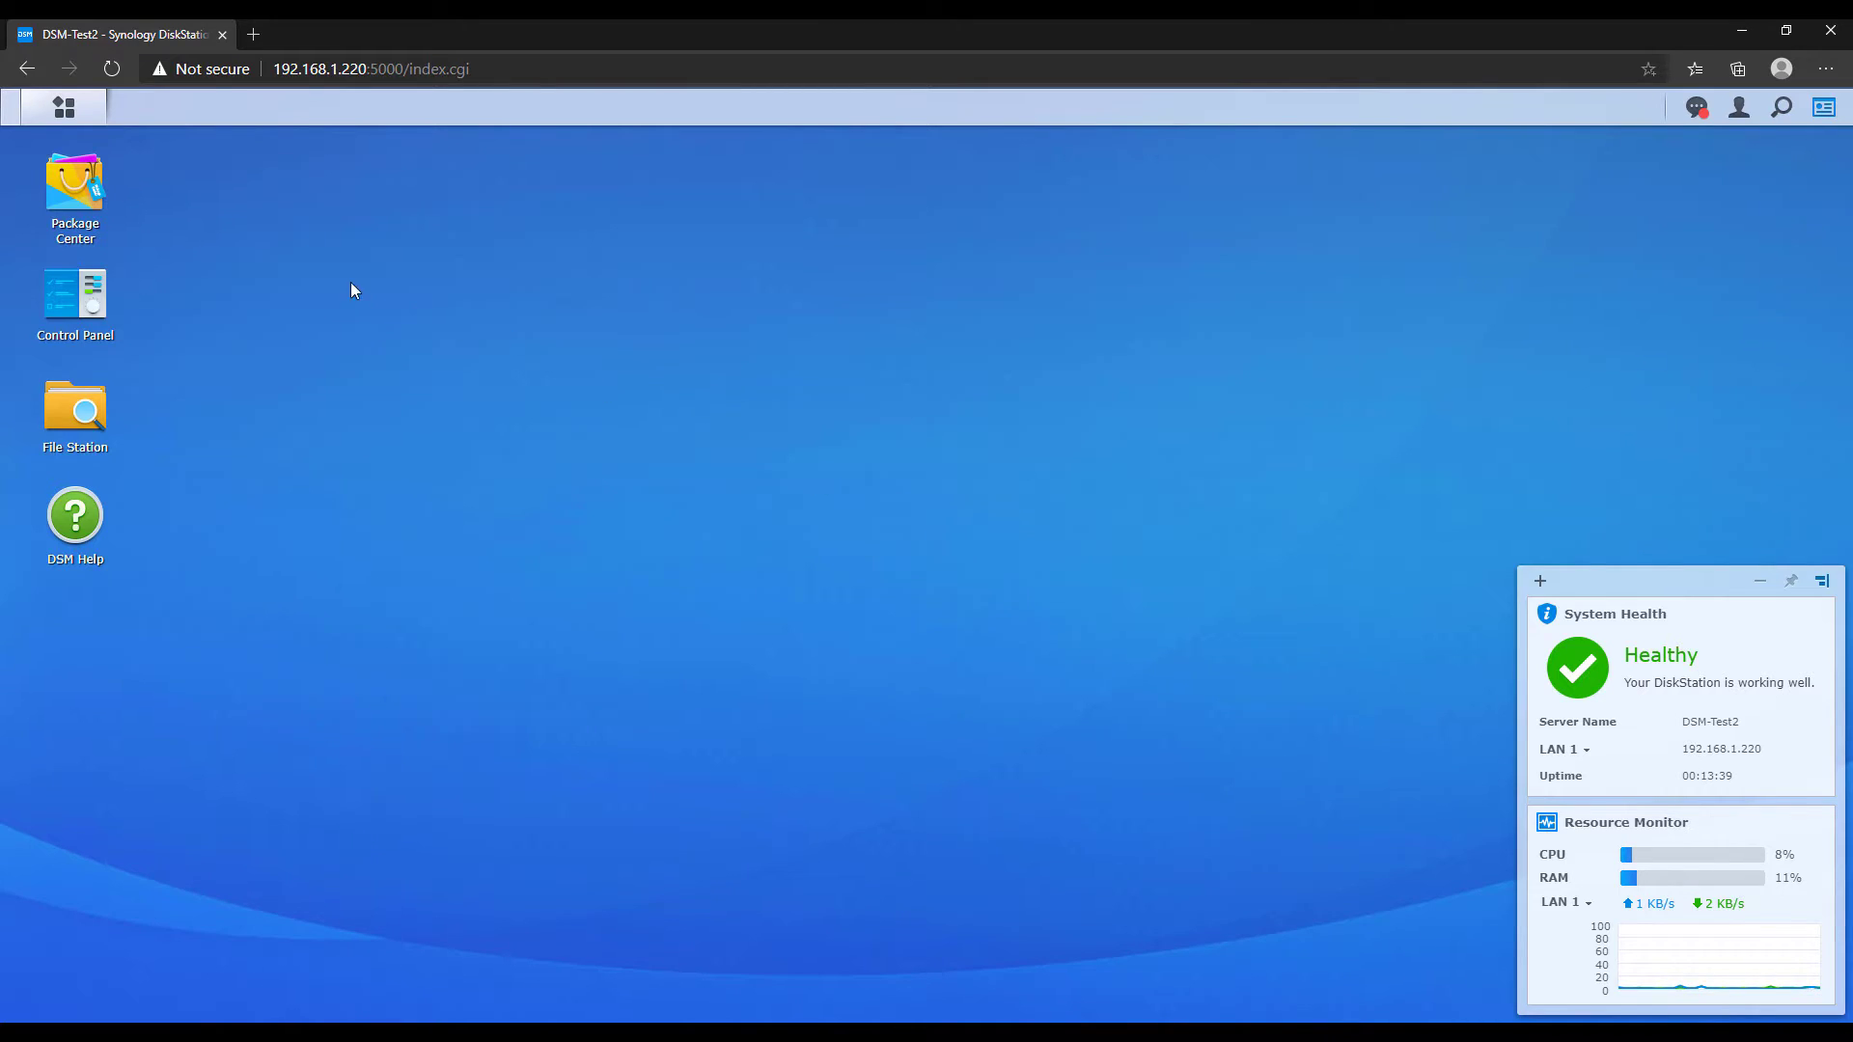
Step: Enable the data scrubbing schedule for storage pools in Storage Manager, repeating every three months from start date 08/01/2020
{"action": "left_click", "coordinate": [77, 118]}
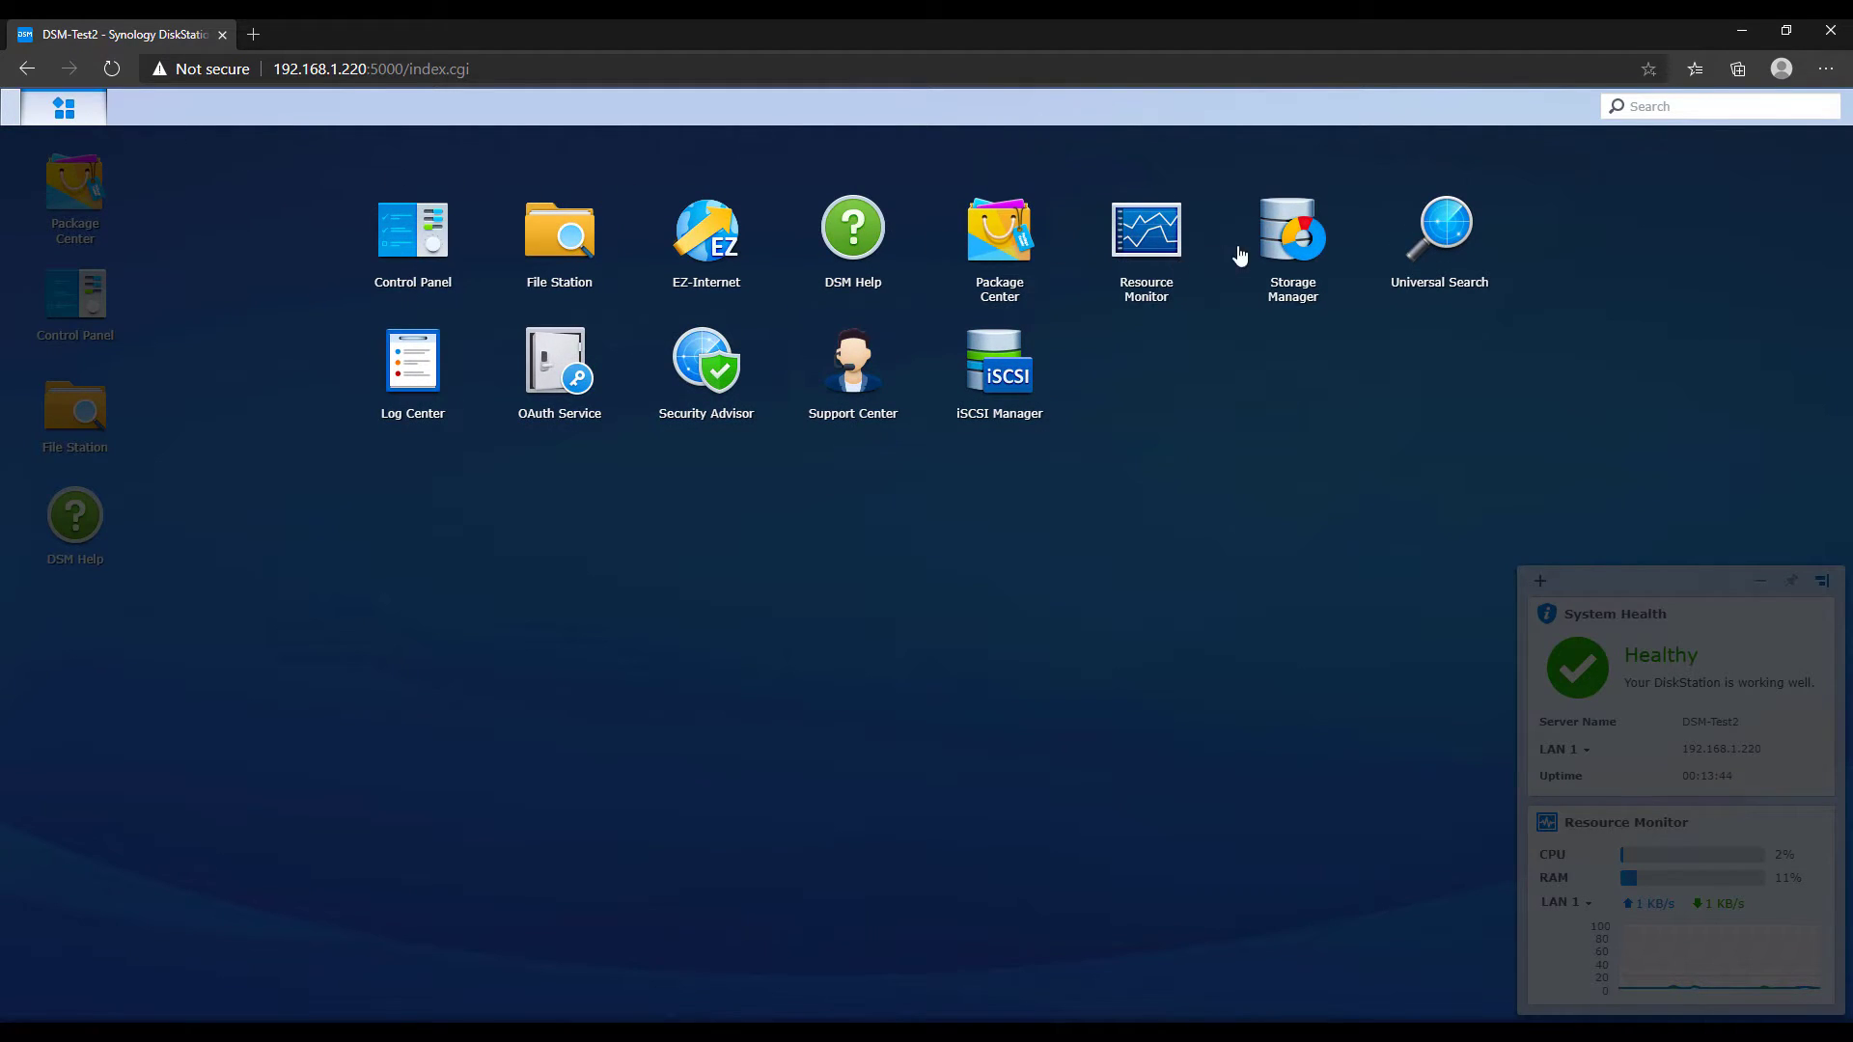
{"action": "left_click", "coordinate": [1290, 252]}
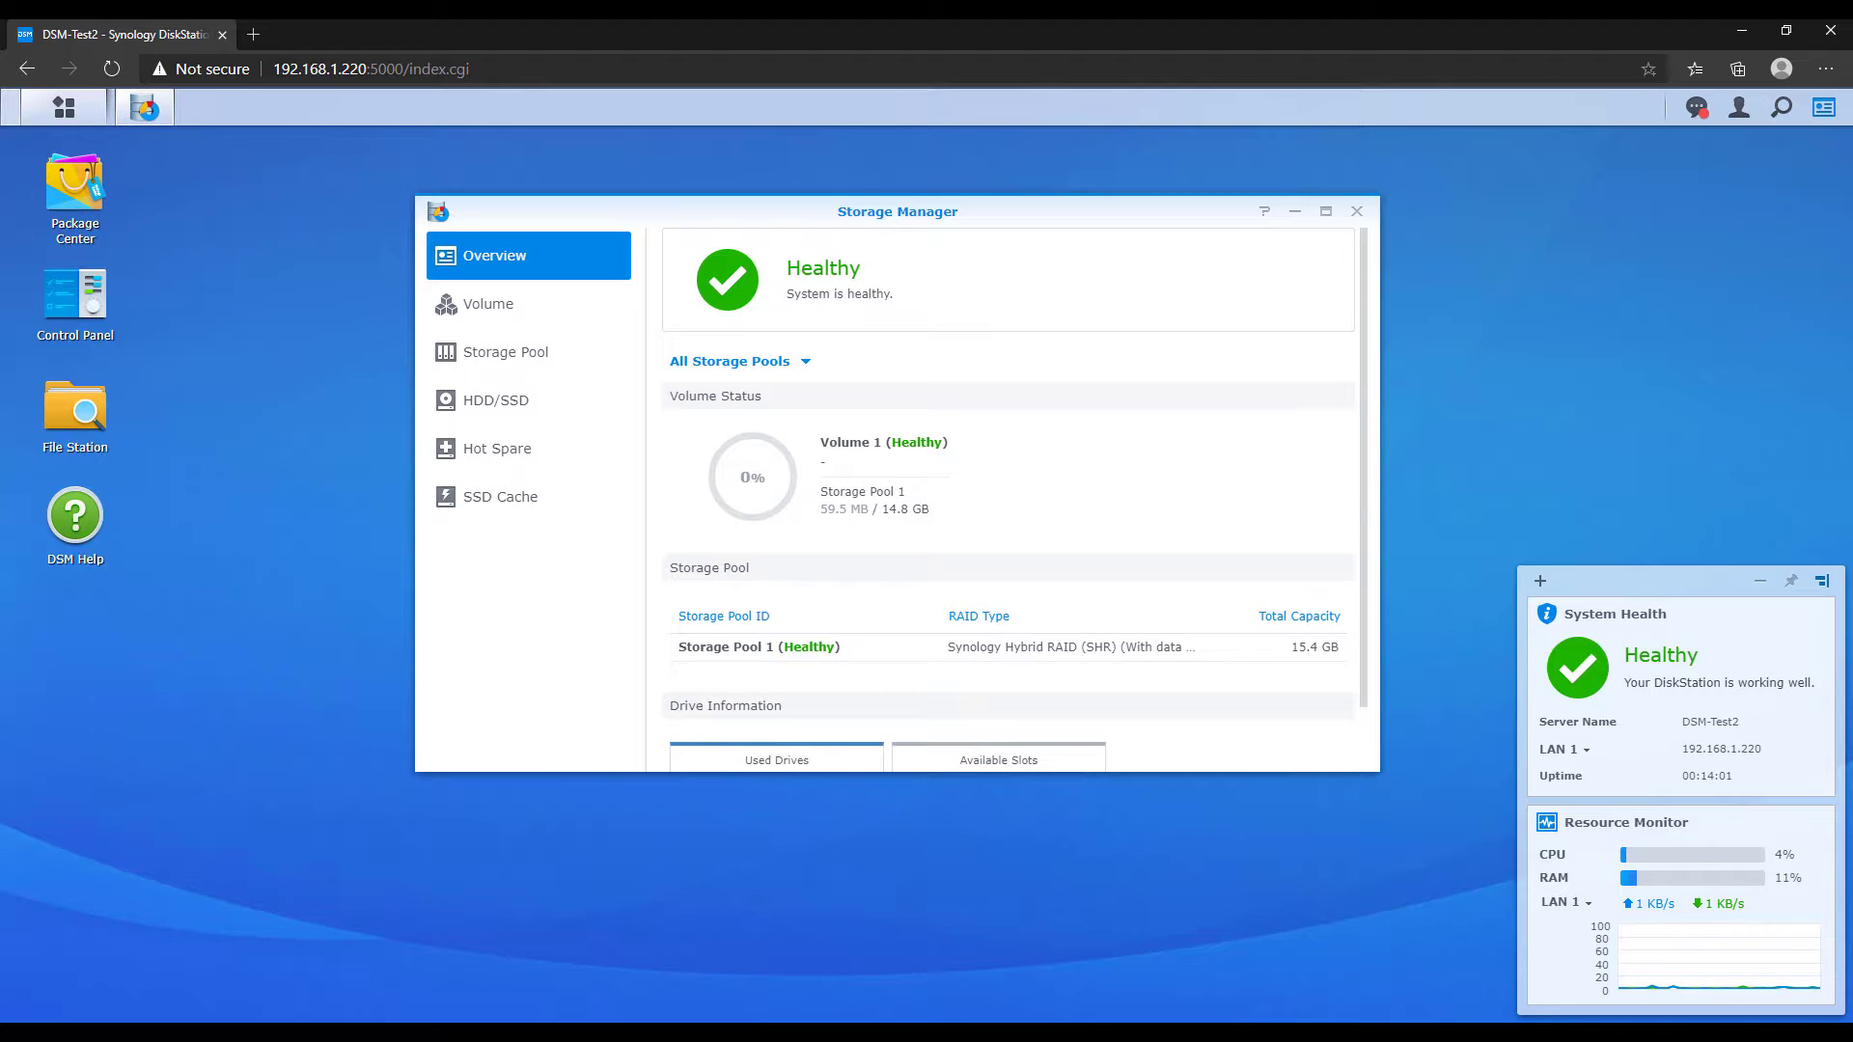
{"action": "left_click", "coordinate": [538, 371]}
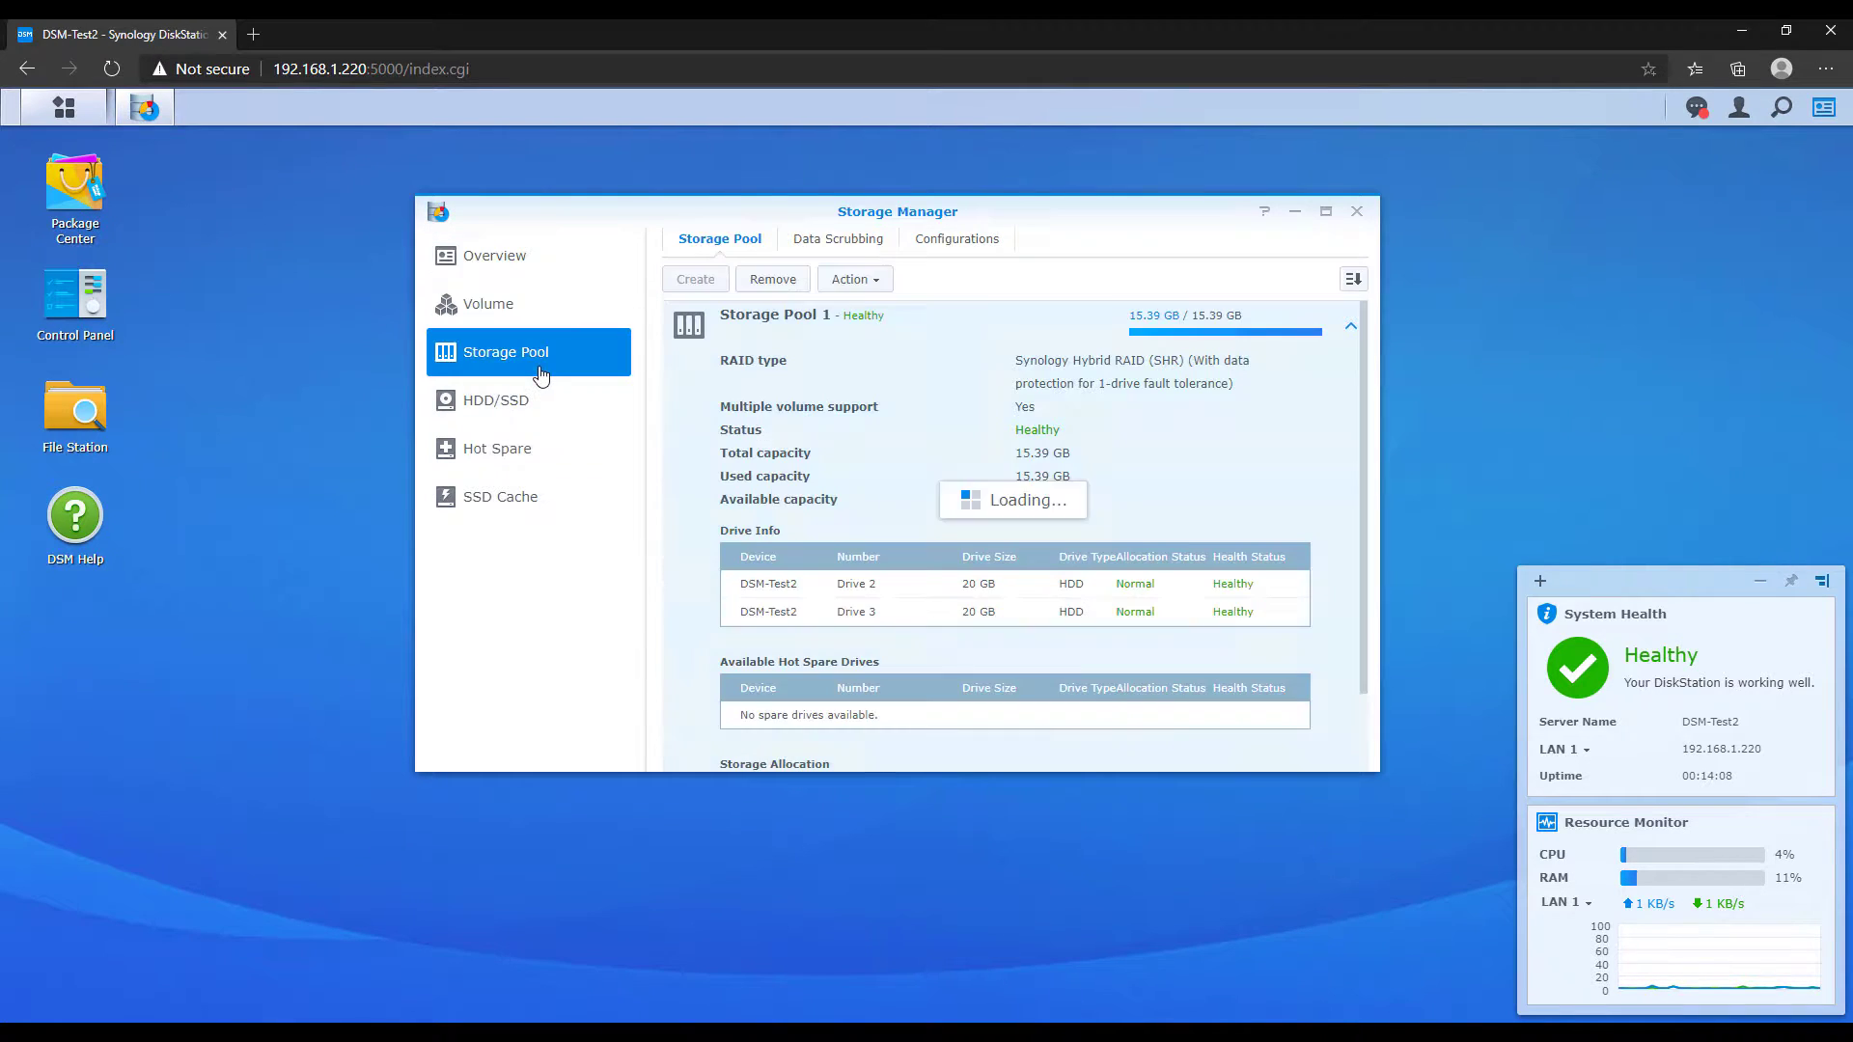
{"action": "left_click", "coordinate": [857, 240]}
{"action": "left_click", "coordinate": [742, 285]}
{"action": "left_click", "coordinate": [715, 271]}
{"action": "left_click", "coordinate": [947, 302]}
{"action": "left_click", "coordinate": [952, 361]}
{"action": "left_click", "coordinate": [1006, 332]}
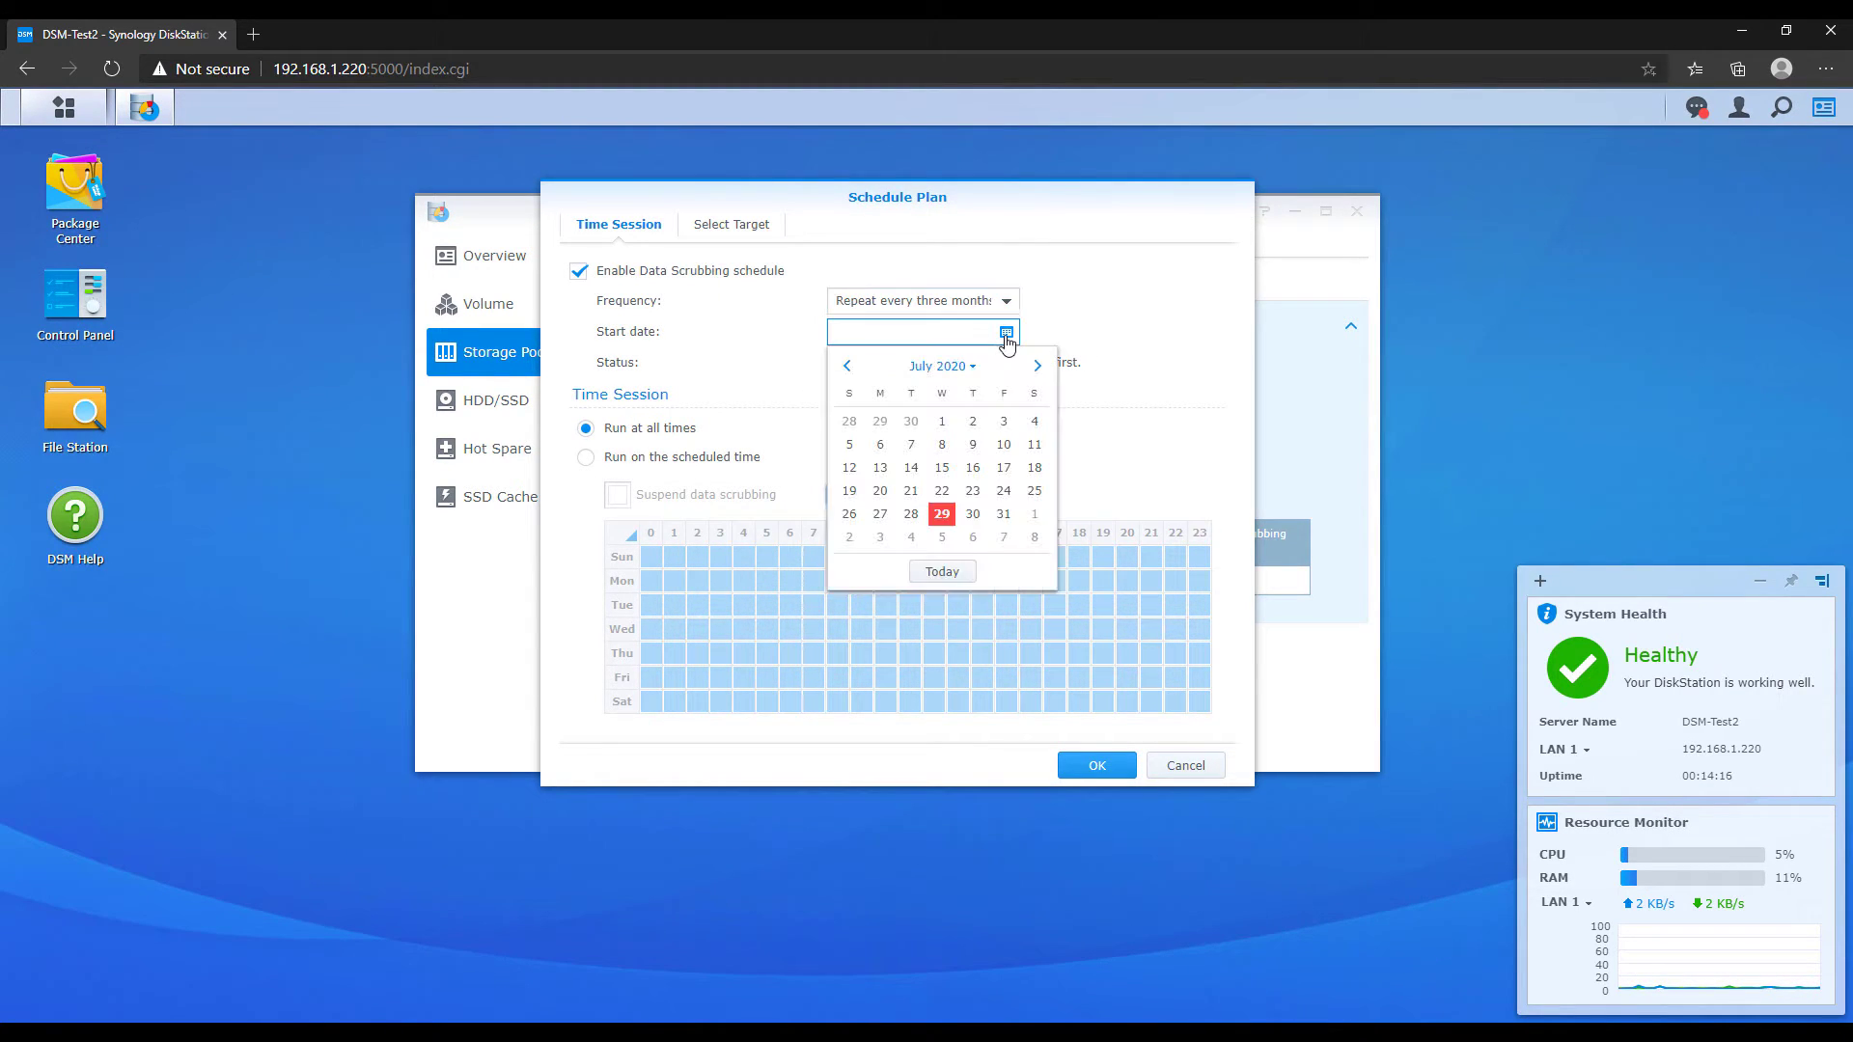
{"action": "left_click", "coordinate": [1031, 514]}
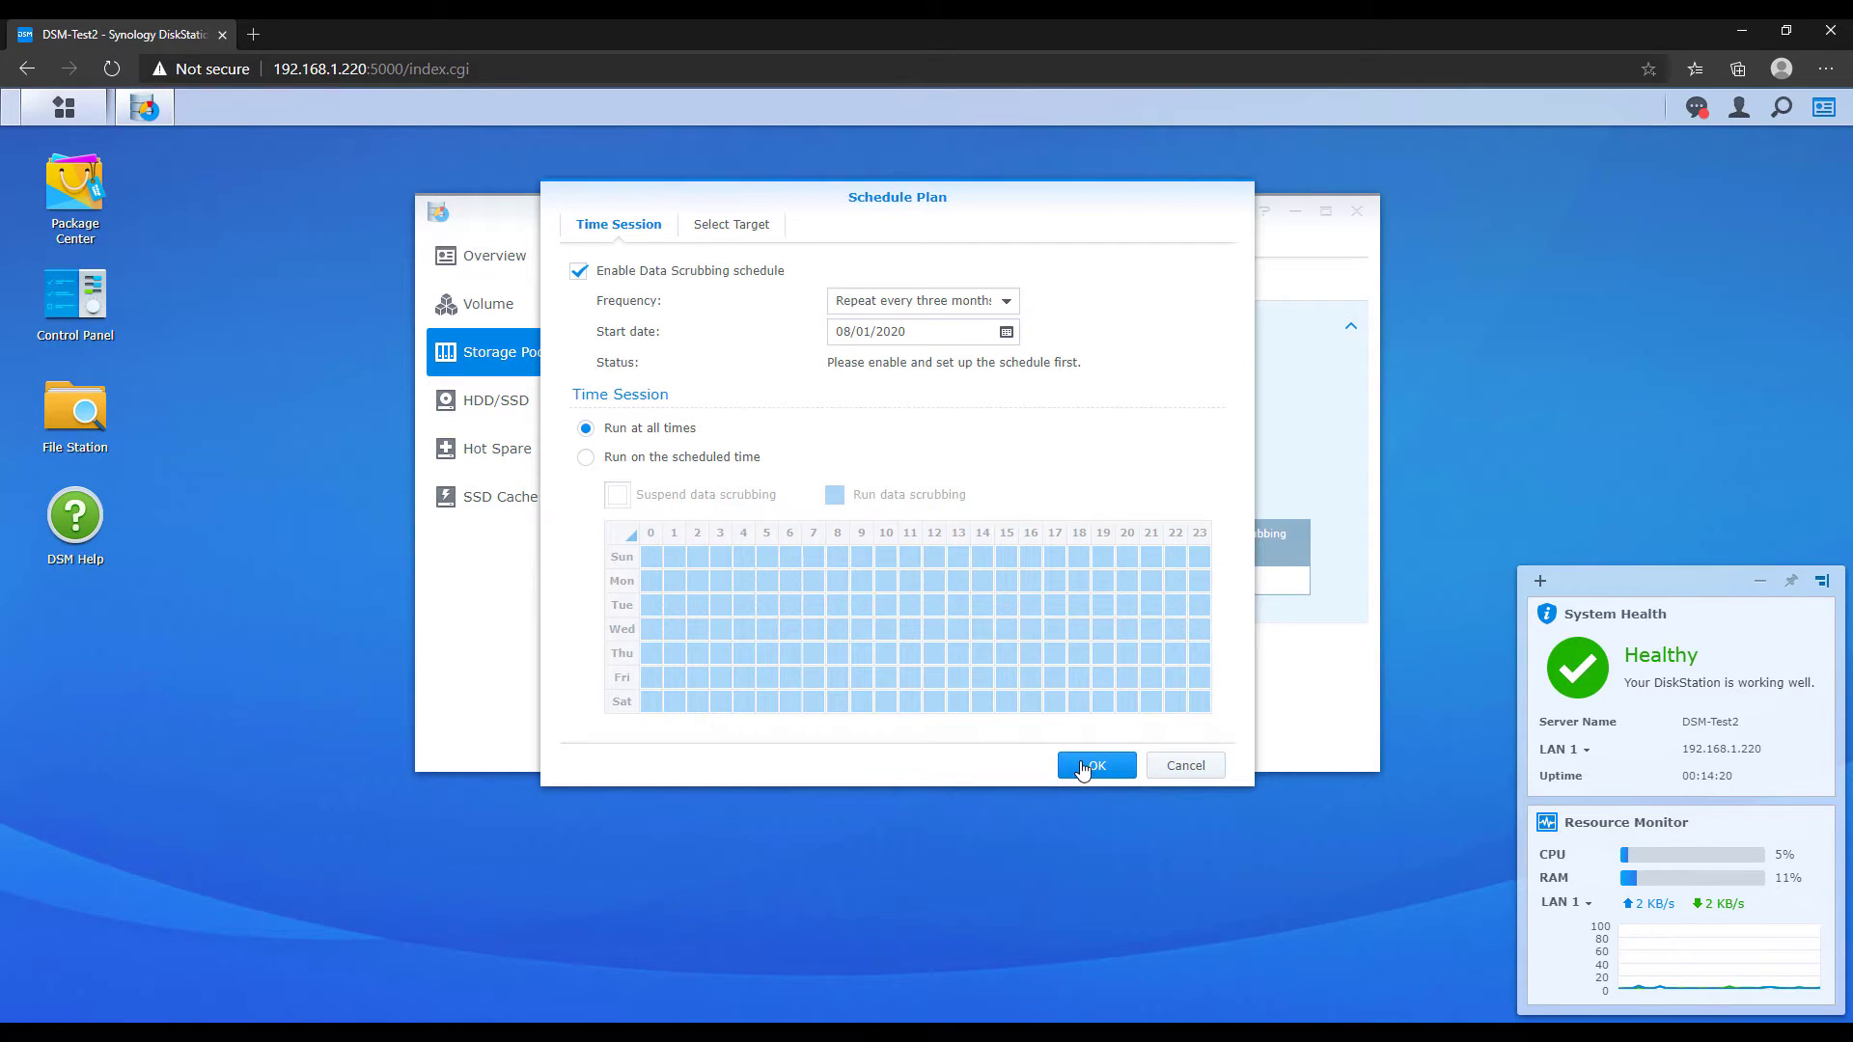
Step: Select Storage Pool 1 as the data scrubbing target and save the schedule plan
{"action": "left_click", "coordinate": [733, 226]}
{"action": "left_click", "coordinate": [616, 295]}
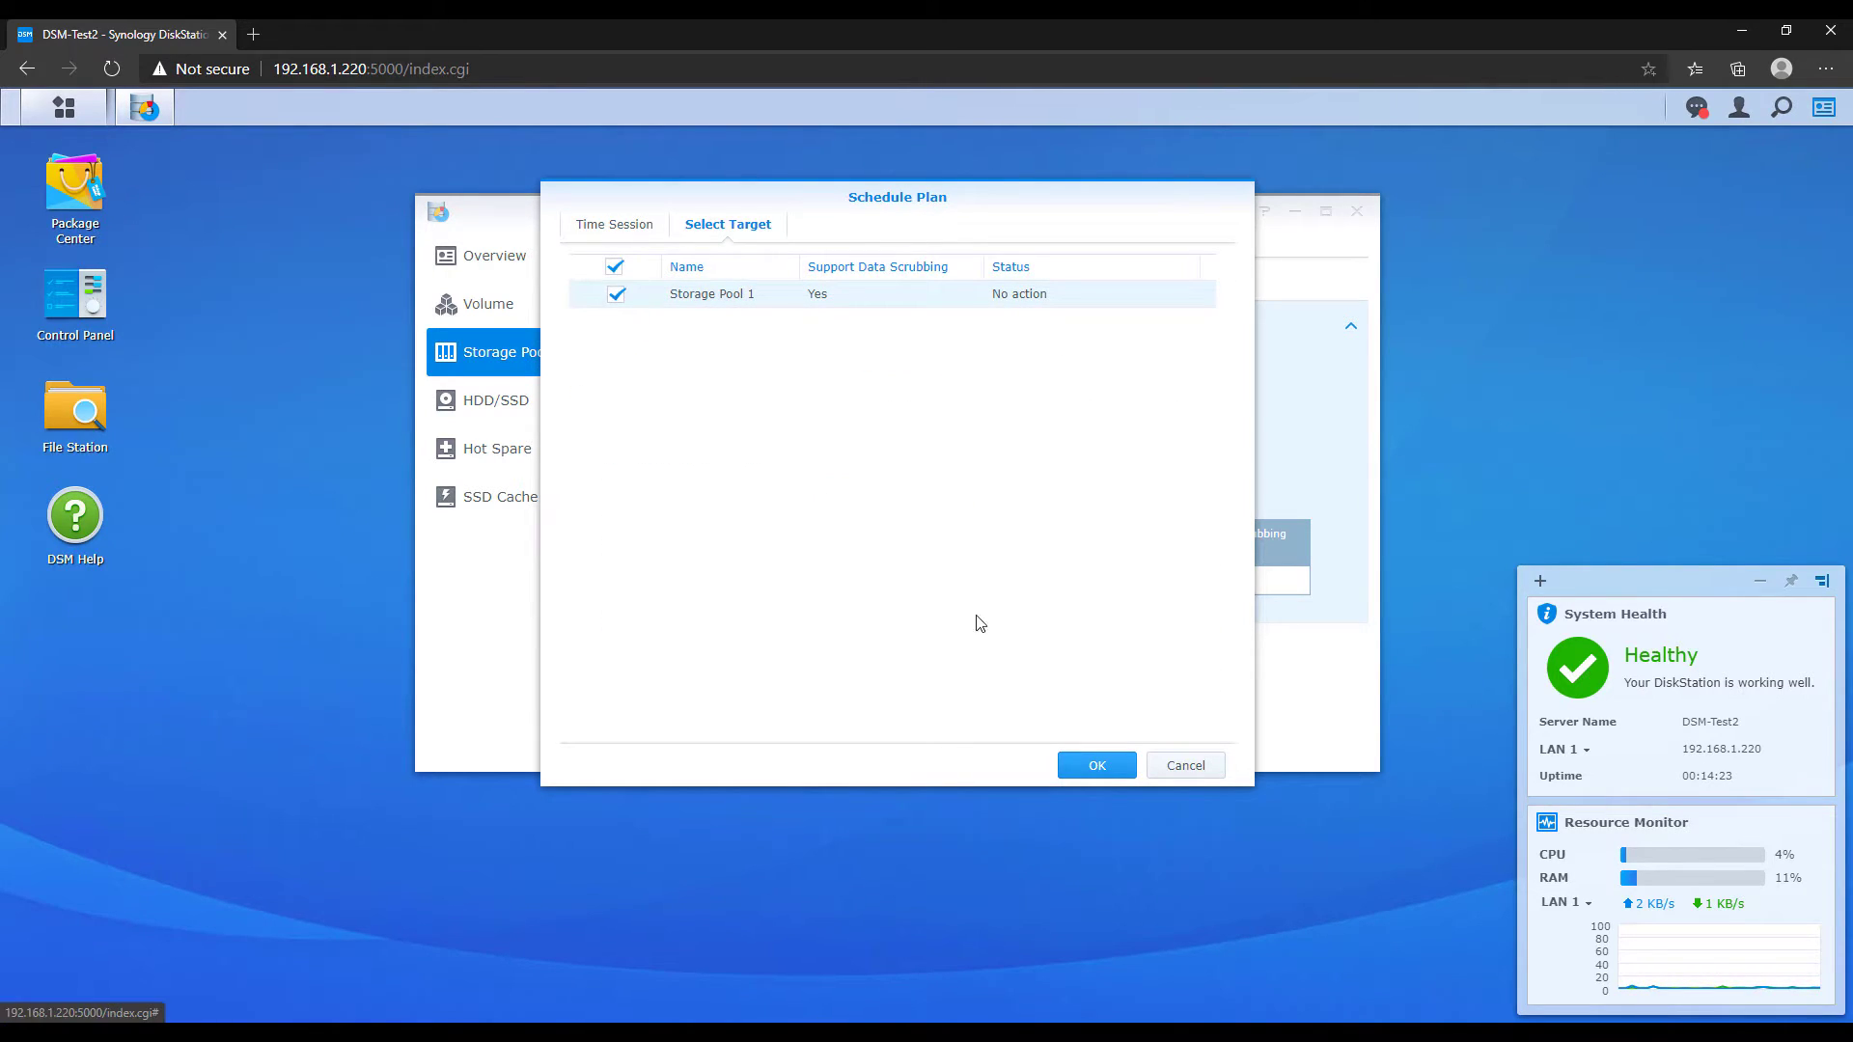
{"action": "left_click", "coordinate": [1097, 765]}
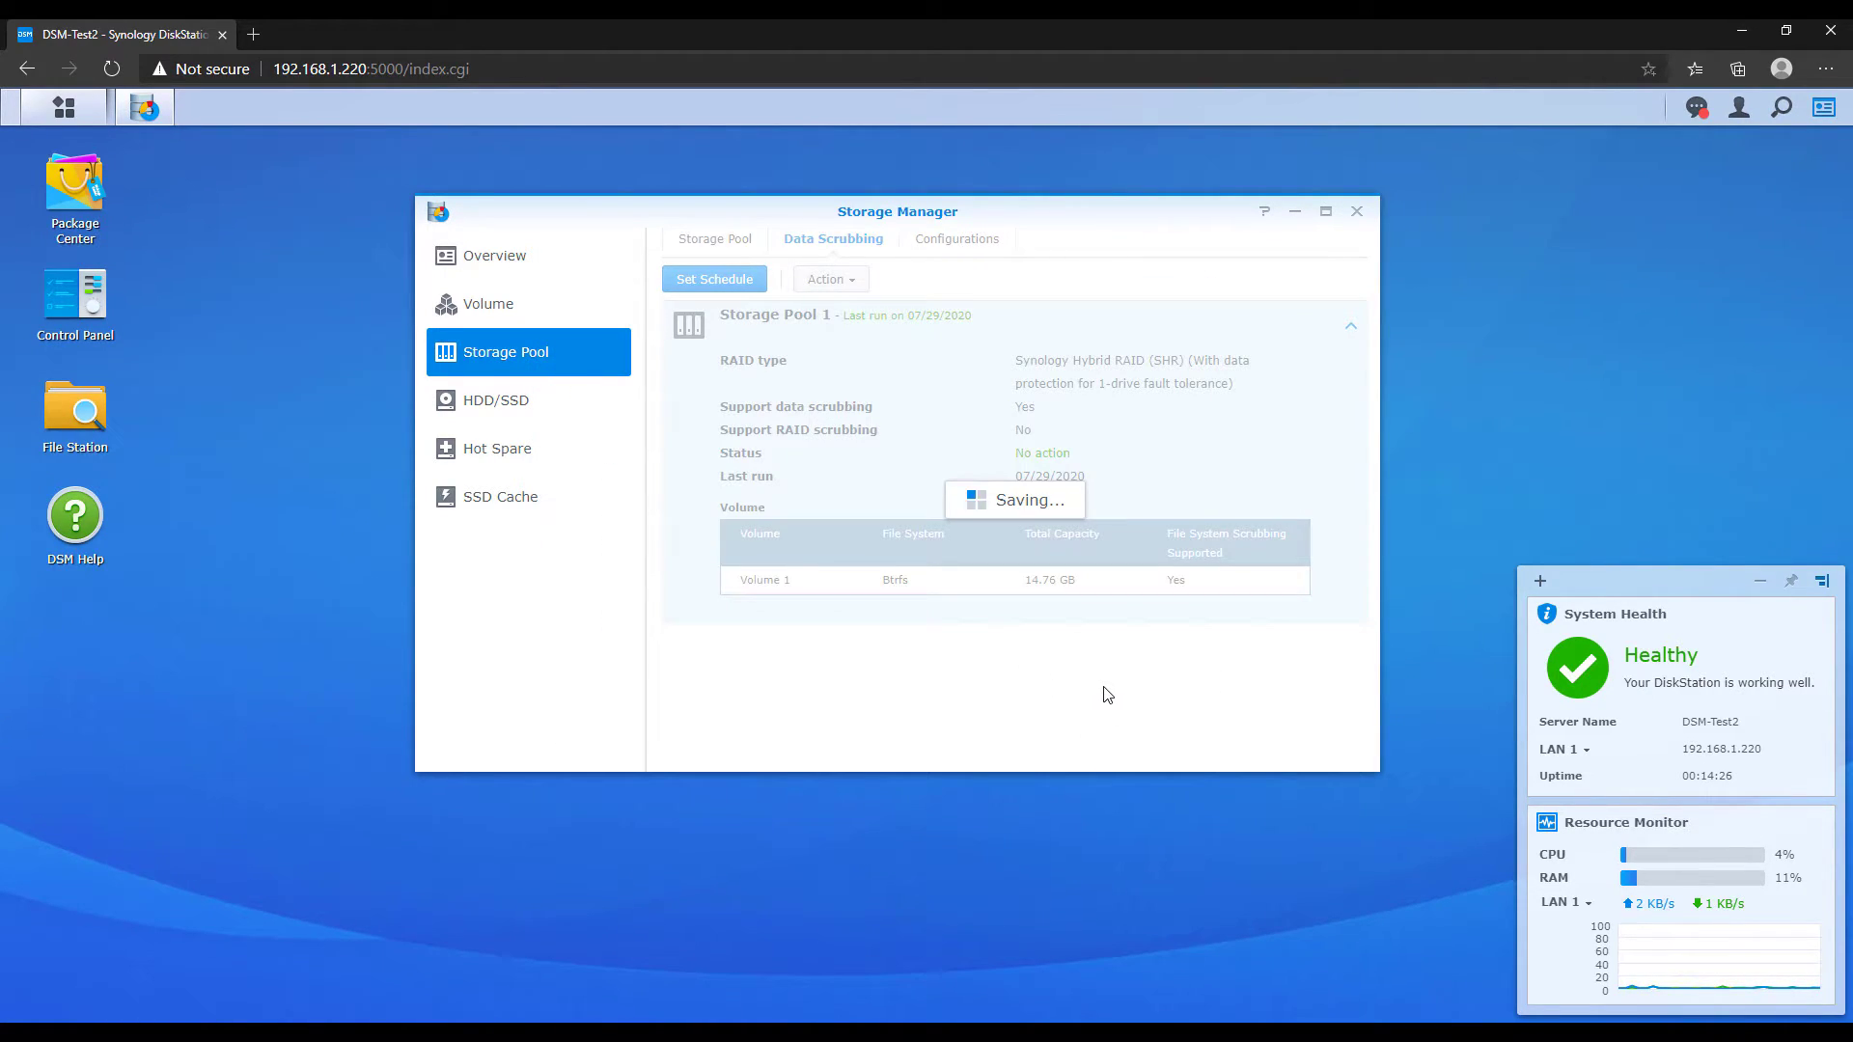
Step: Close Storage Manager, then open Package Center and accept its Terms of Service and Privacy Statement
{"action": "left_click", "coordinate": [1356, 213]}
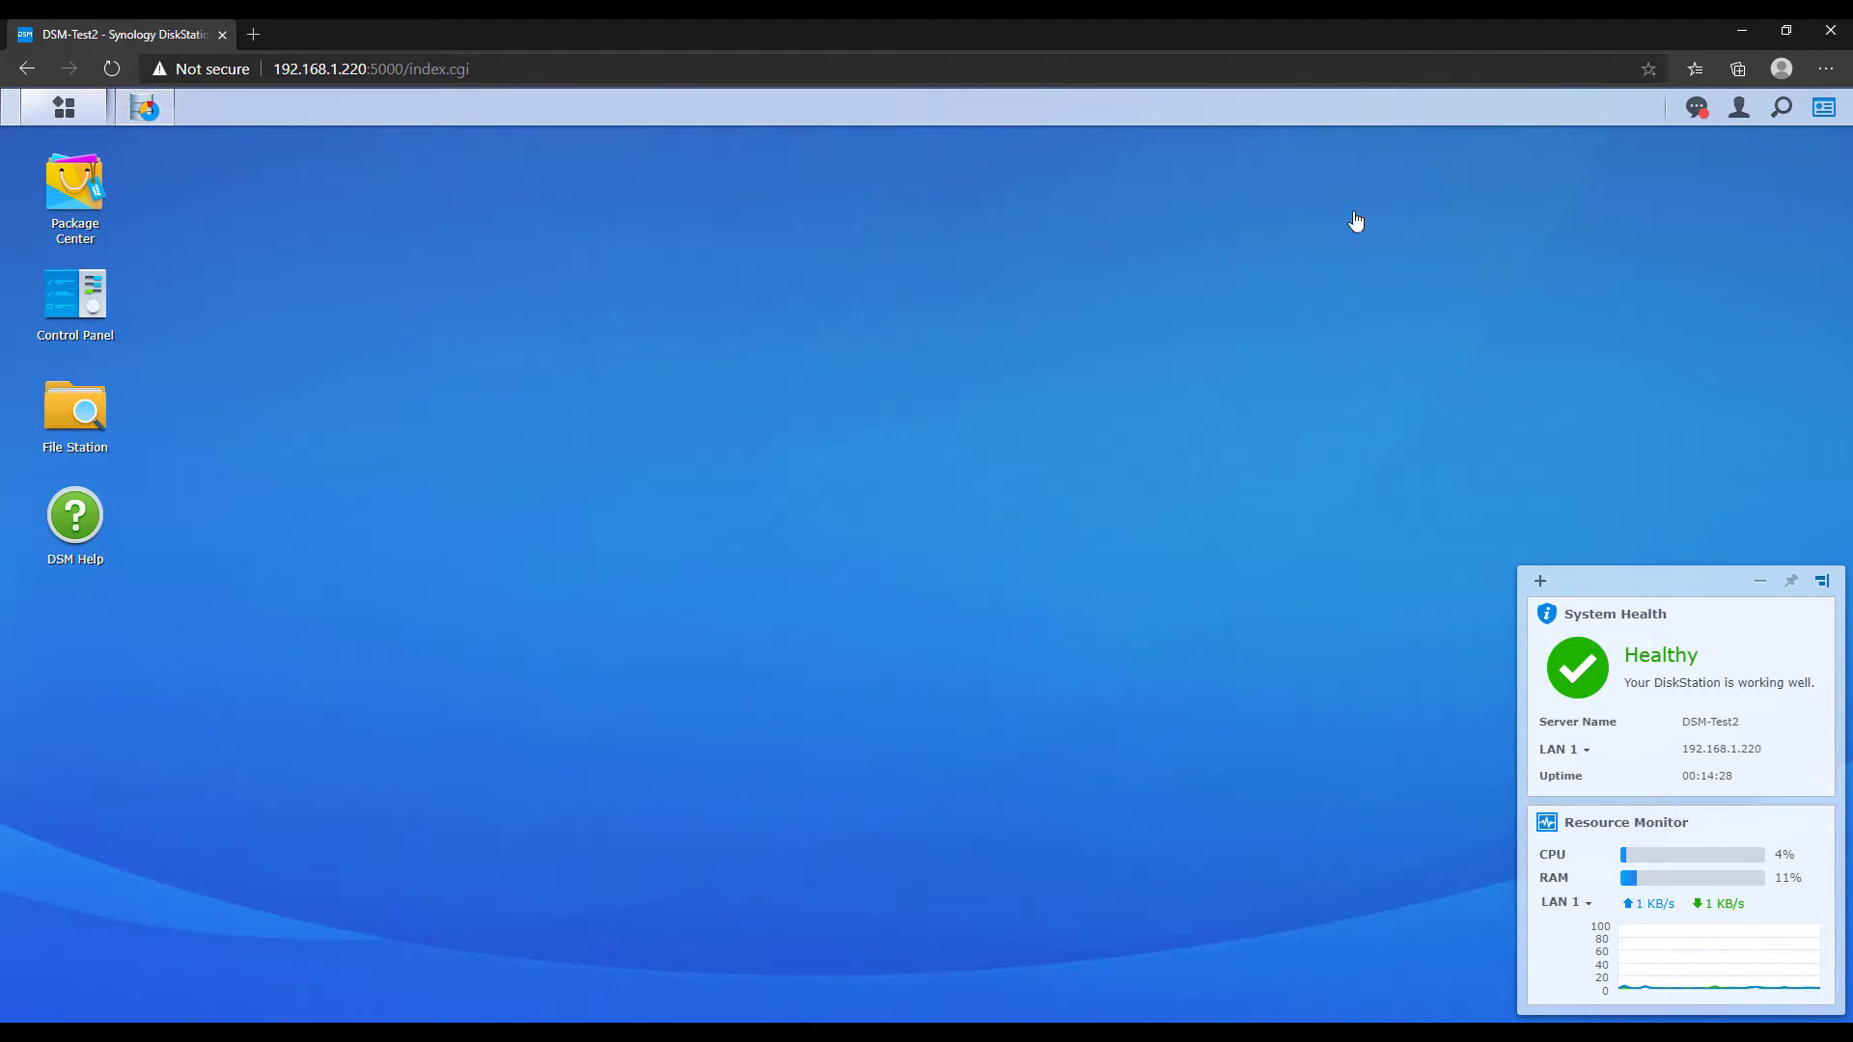
{"action": "double_click", "coordinate": [77, 203]}
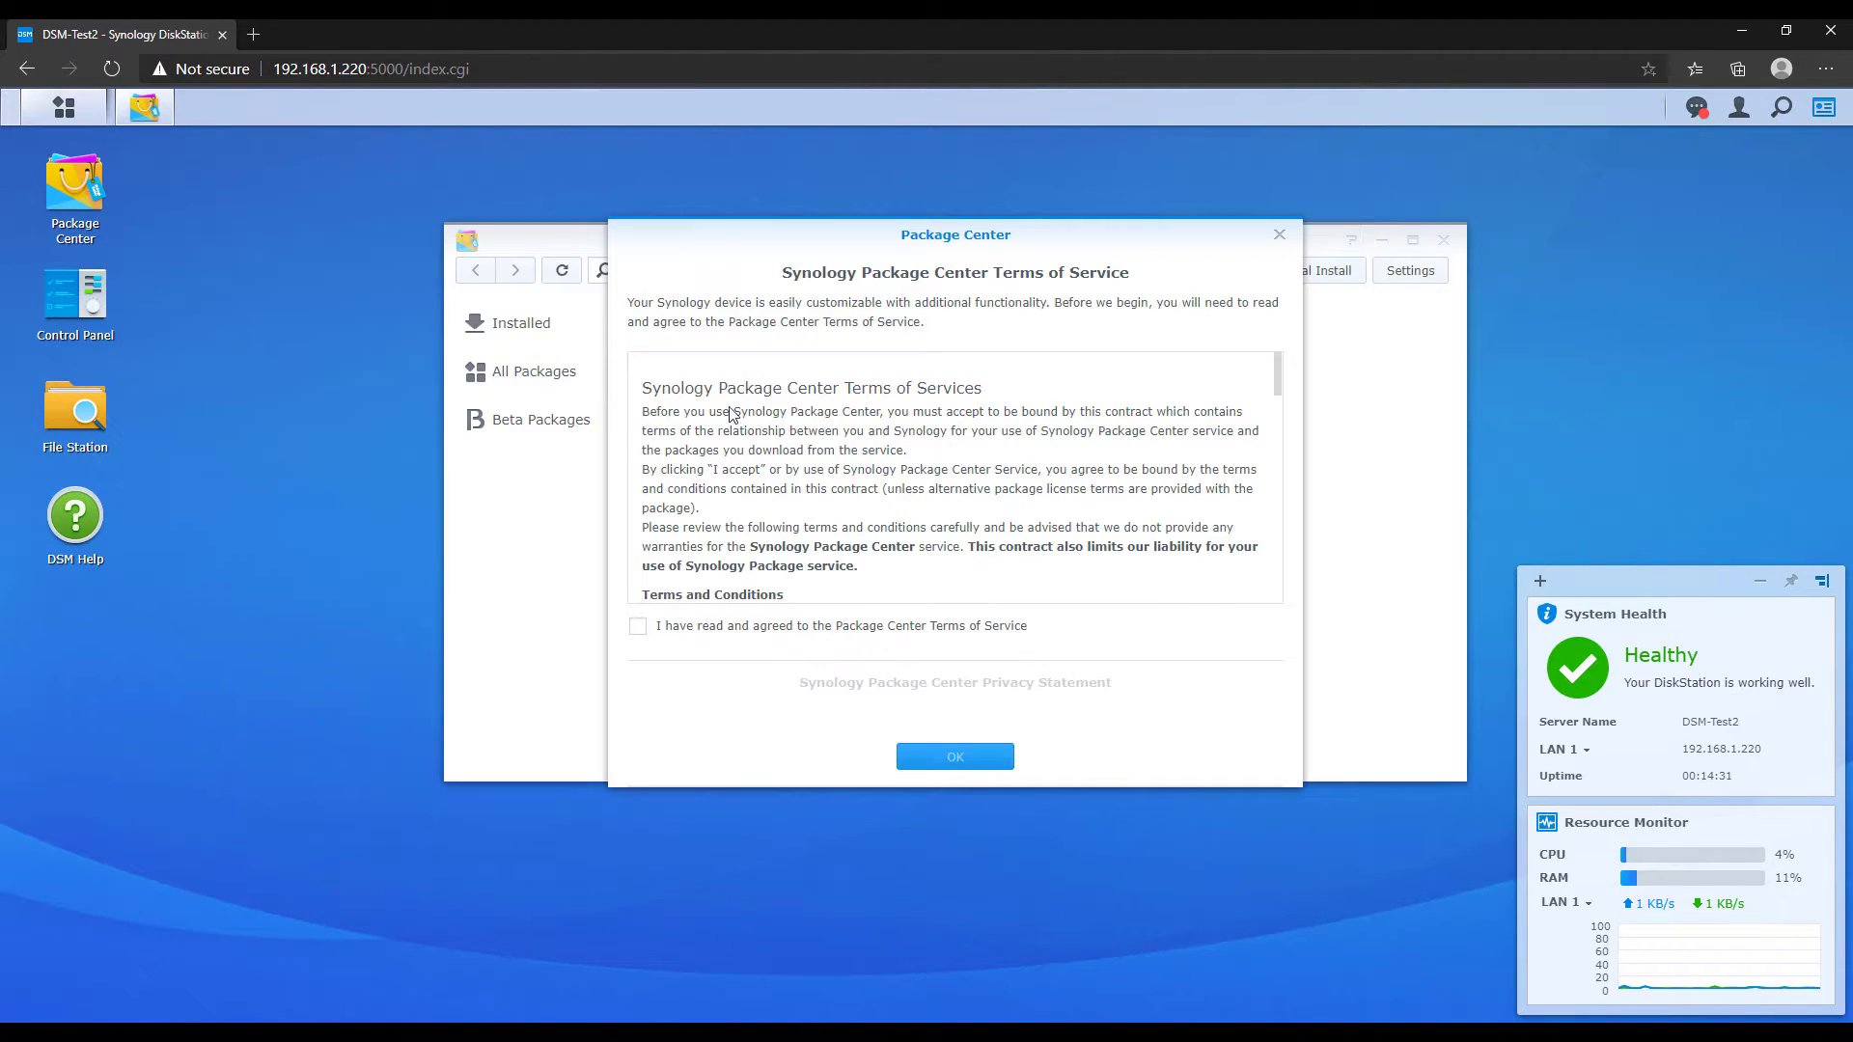
{"action": "left_click", "coordinate": [640, 628]}
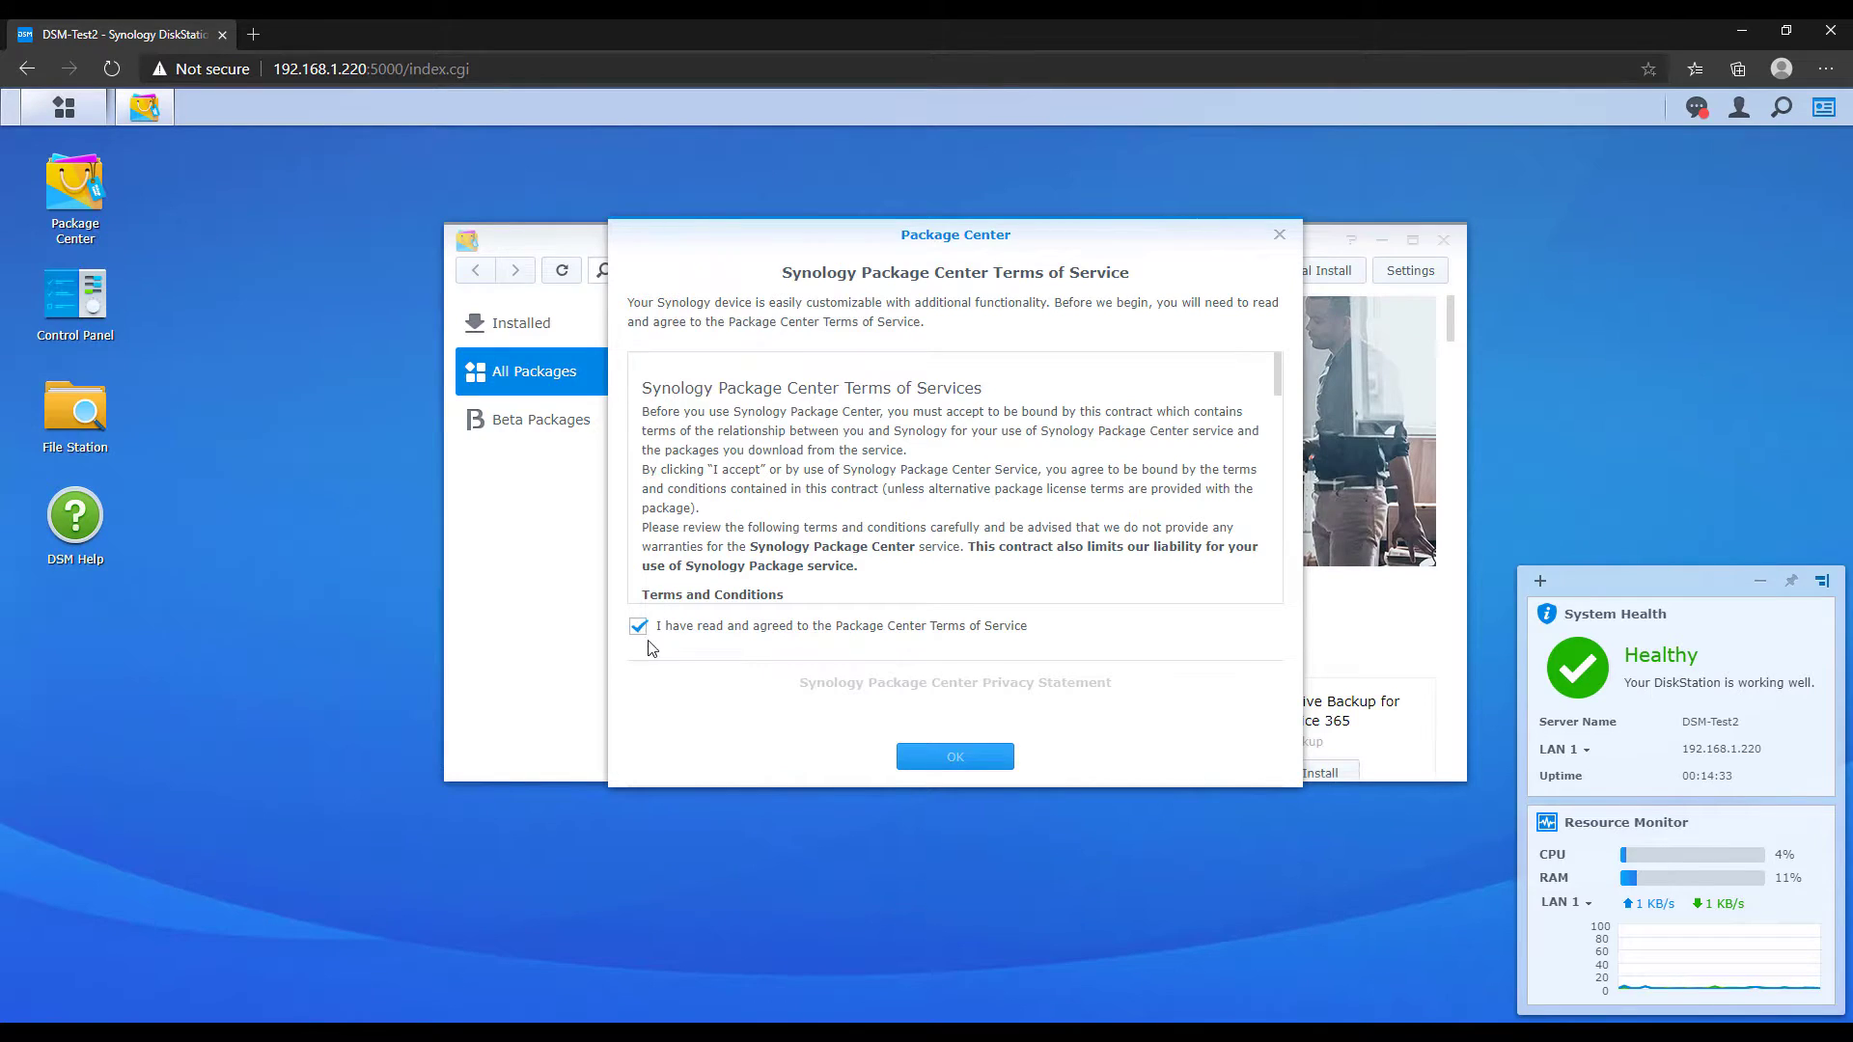
{"action": "left_click", "coordinate": [641, 690]}
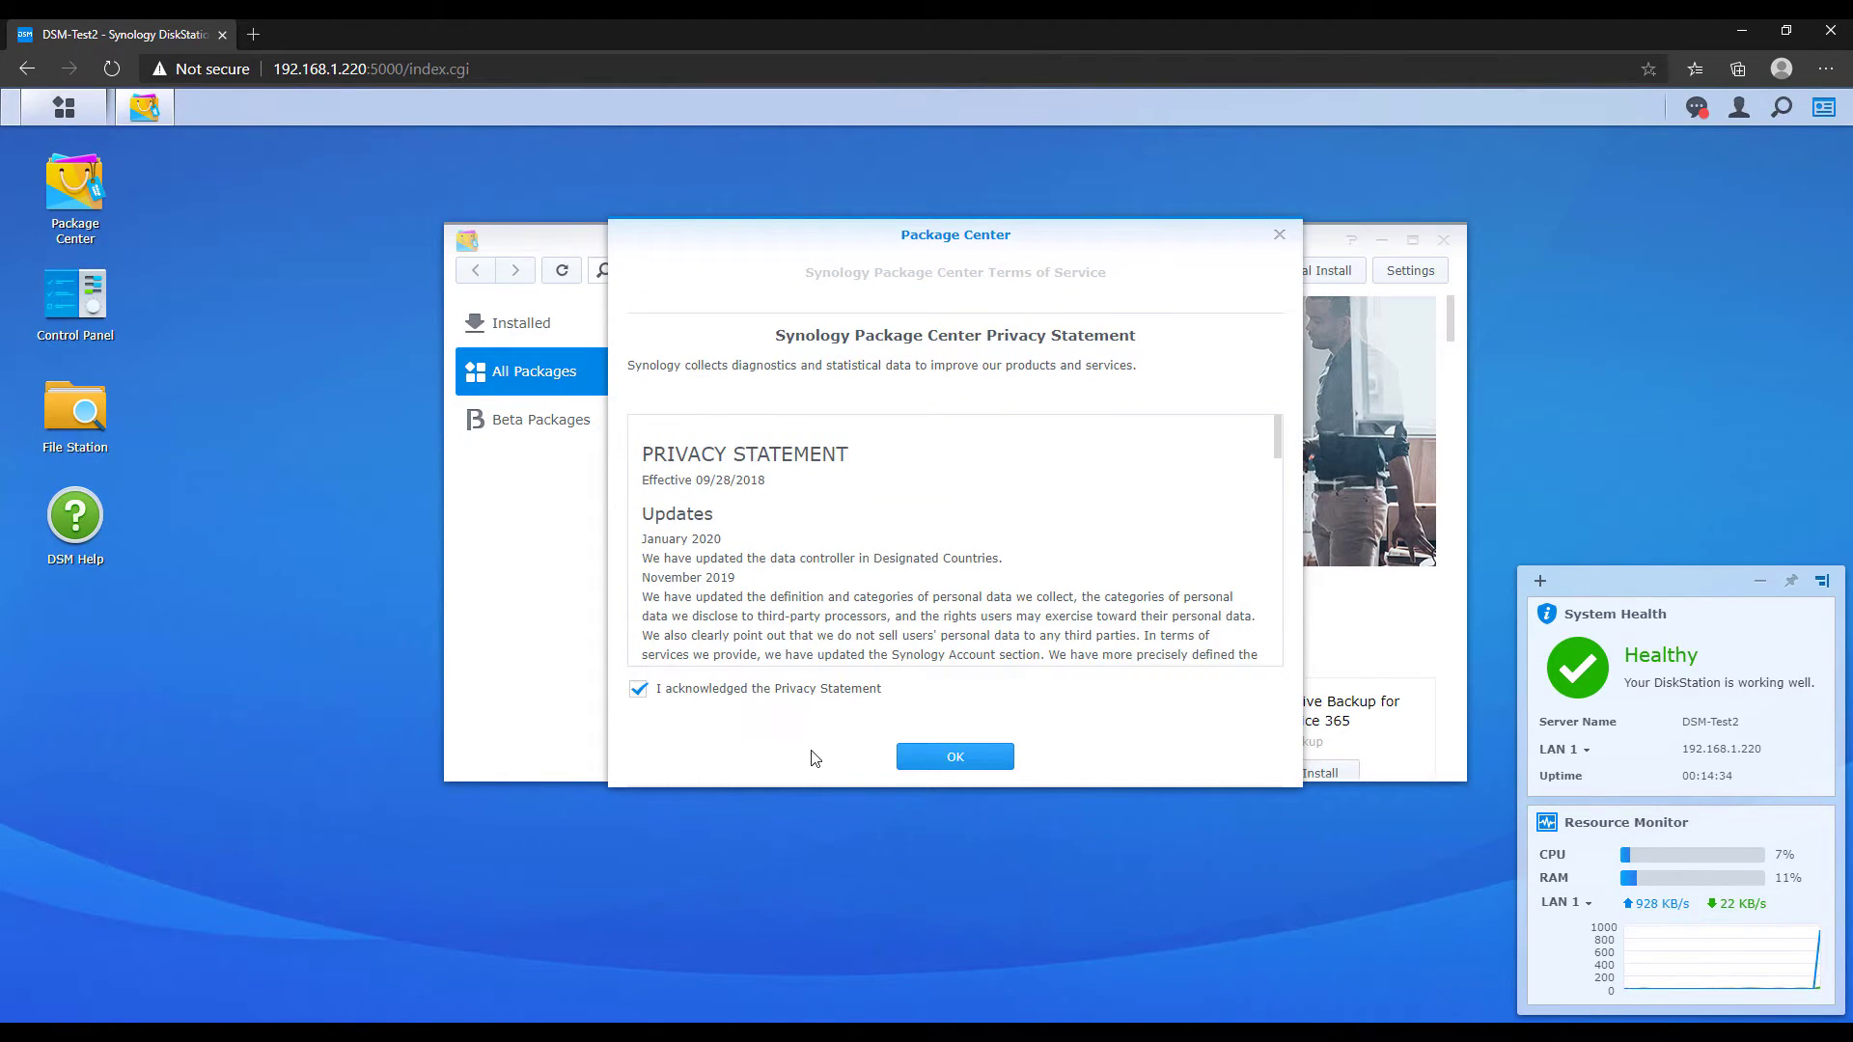
{"action": "left_click", "coordinate": [948, 758]}
Step: Search Package Center for "snapshot" and install Snapshot Replication together with its required Replication Service
{"action": "left_click", "coordinate": [704, 270]}
{"action": "type", "text": "snapshot"}
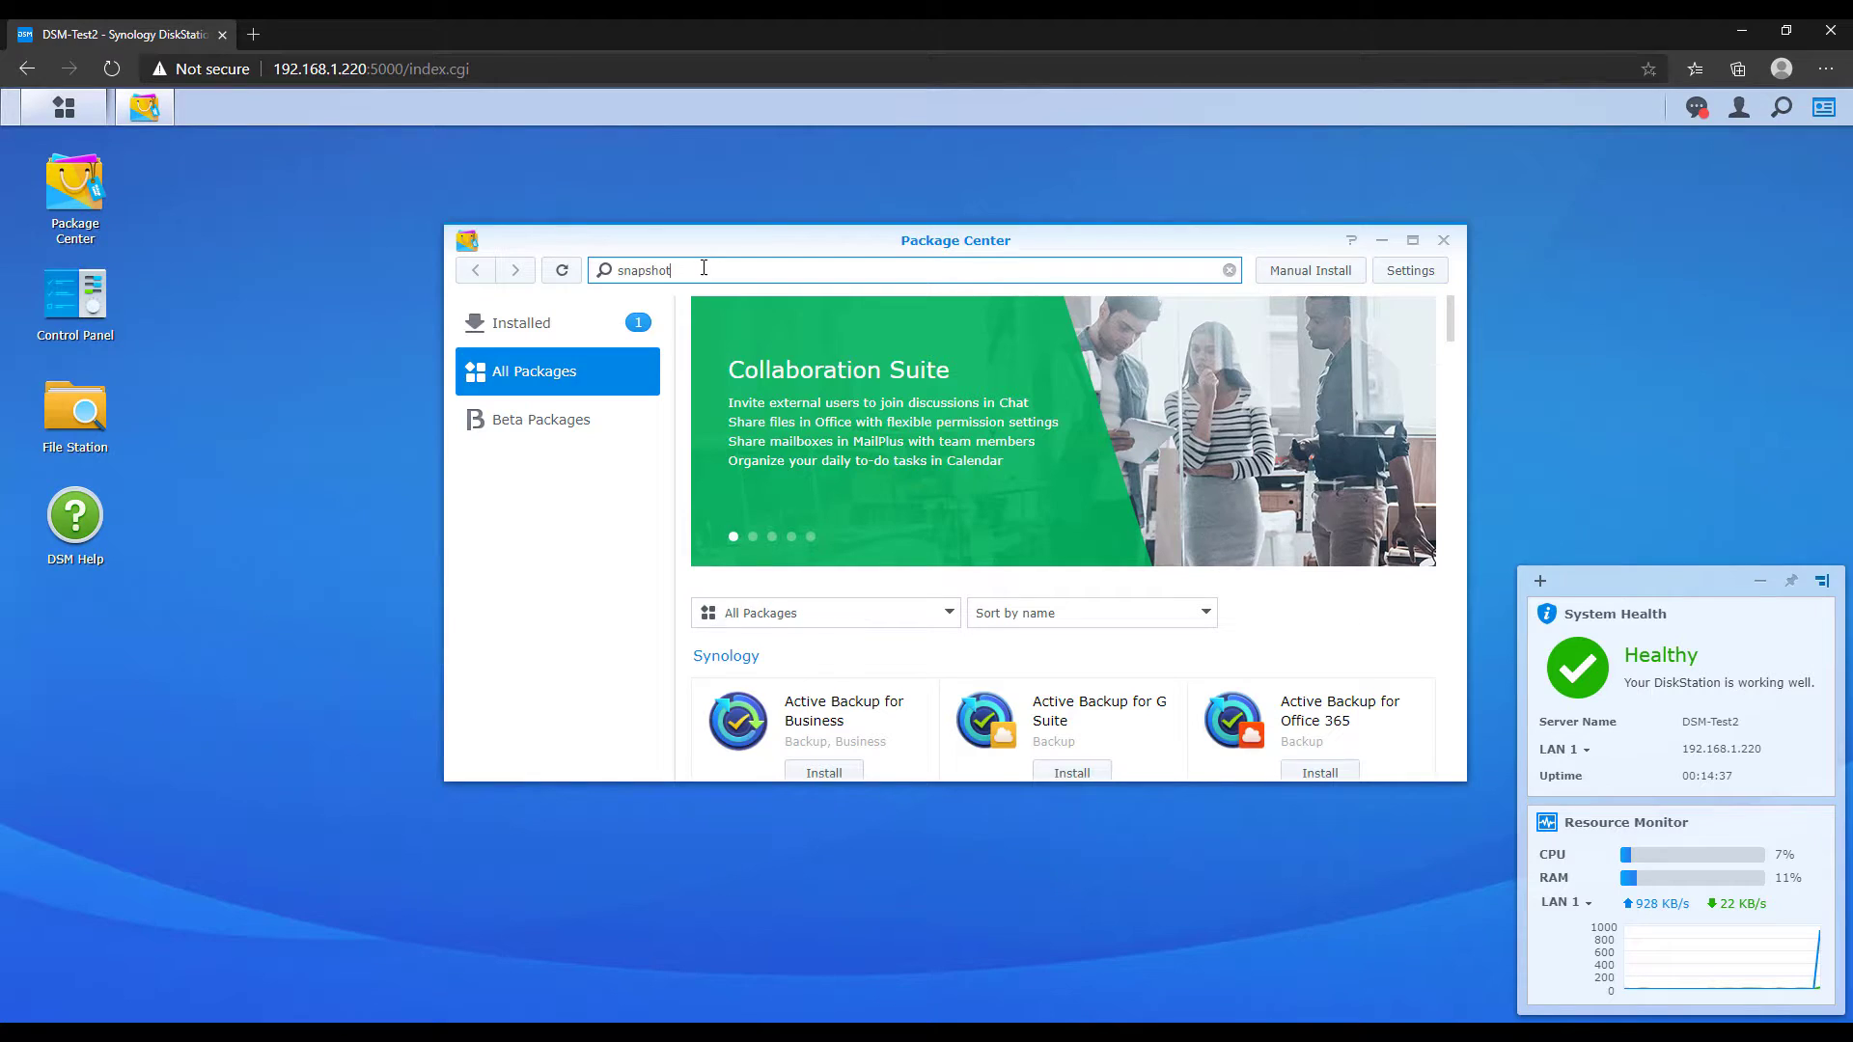
{"action": "key", "text": "Return"}
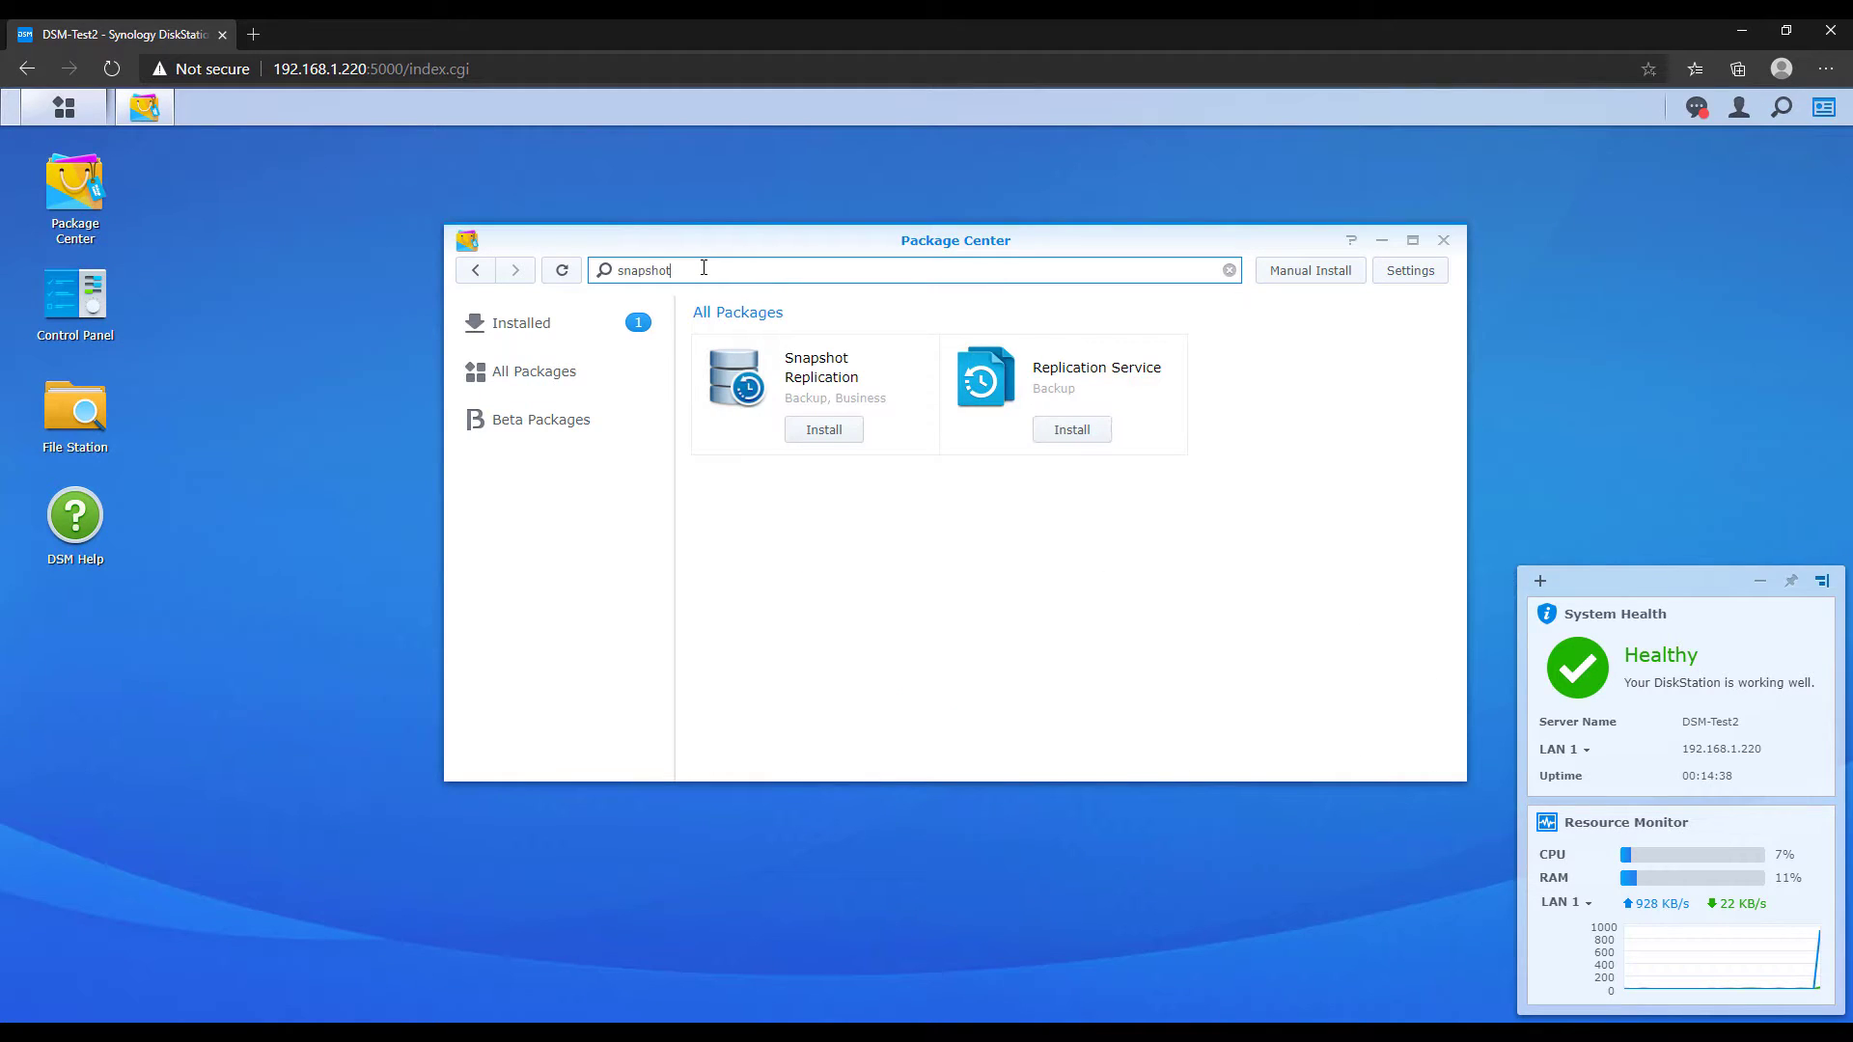
{"action": "left_click", "coordinate": [826, 431]}
{"action": "left_click", "coordinate": [1005, 714]}
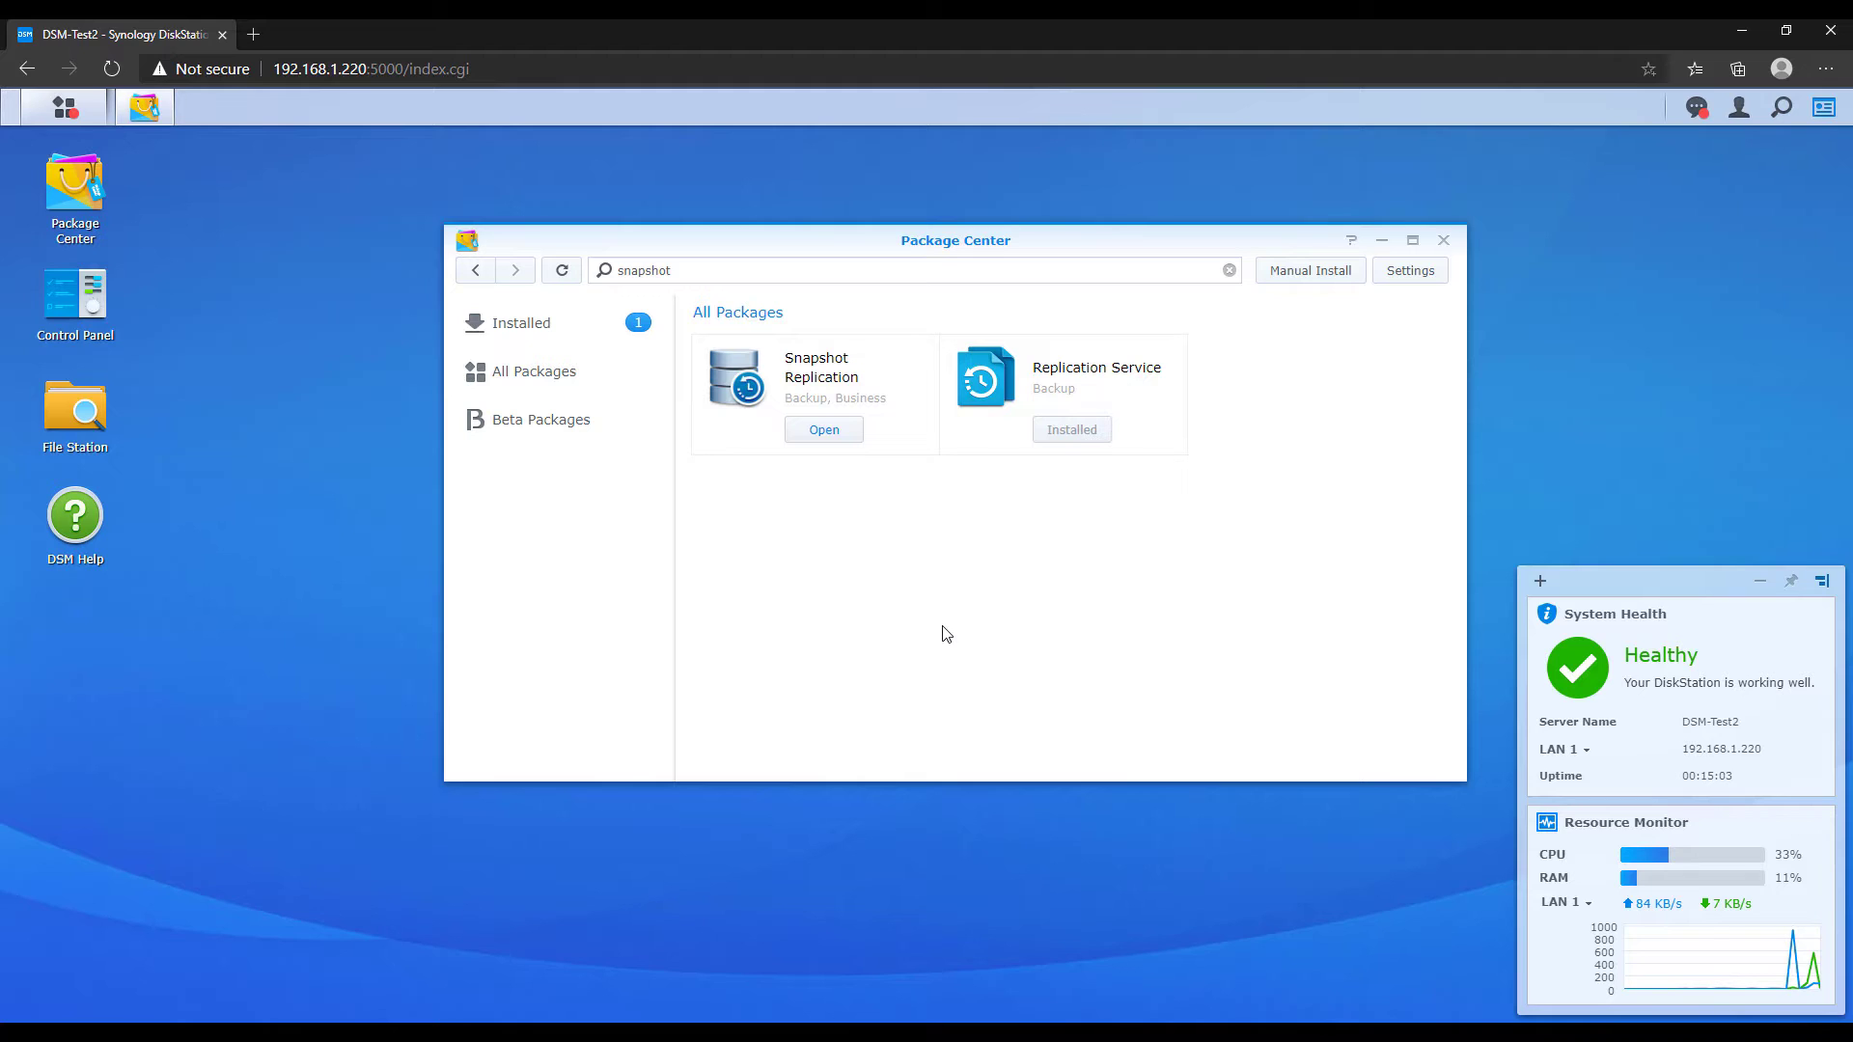
Step: Open Snapshot Replication and dismiss the Optimize Replication Performance notice so that it is not shown again
{"action": "left_click", "coordinate": [820, 439]}
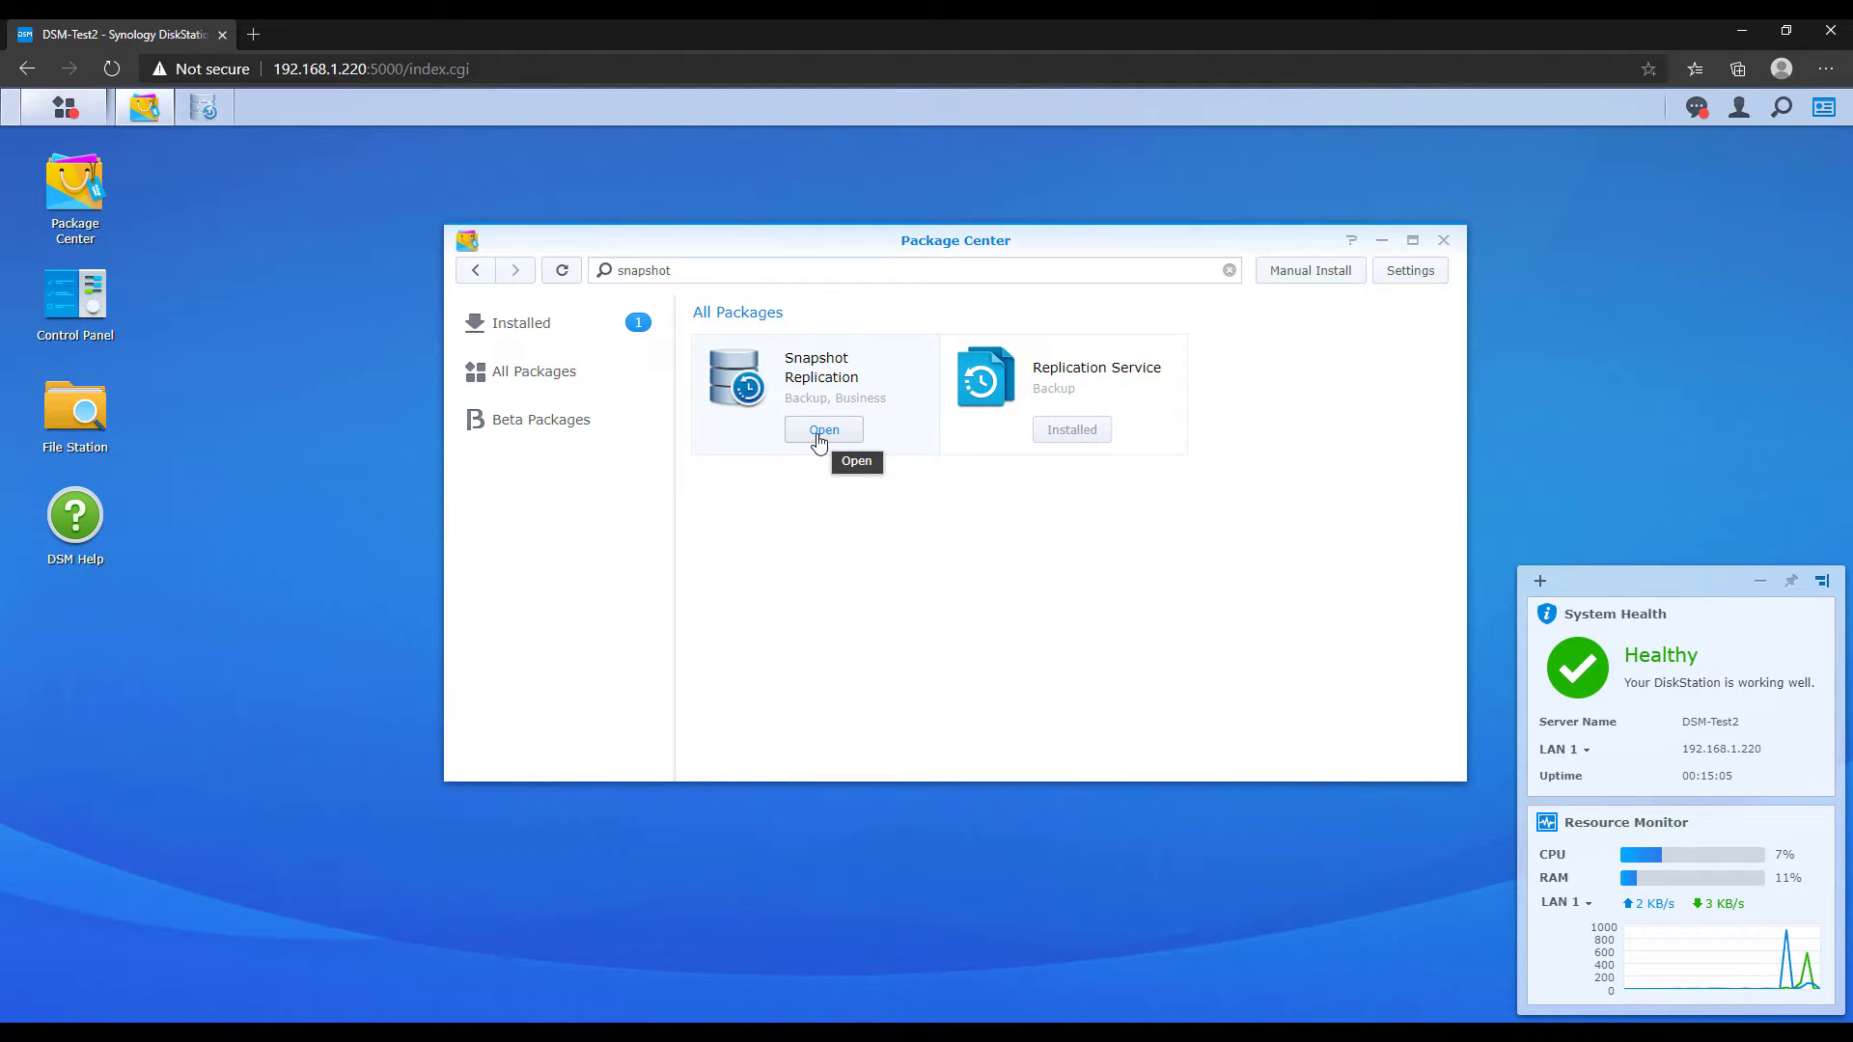
{"action": "left_click", "coordinate": [914, 591]}
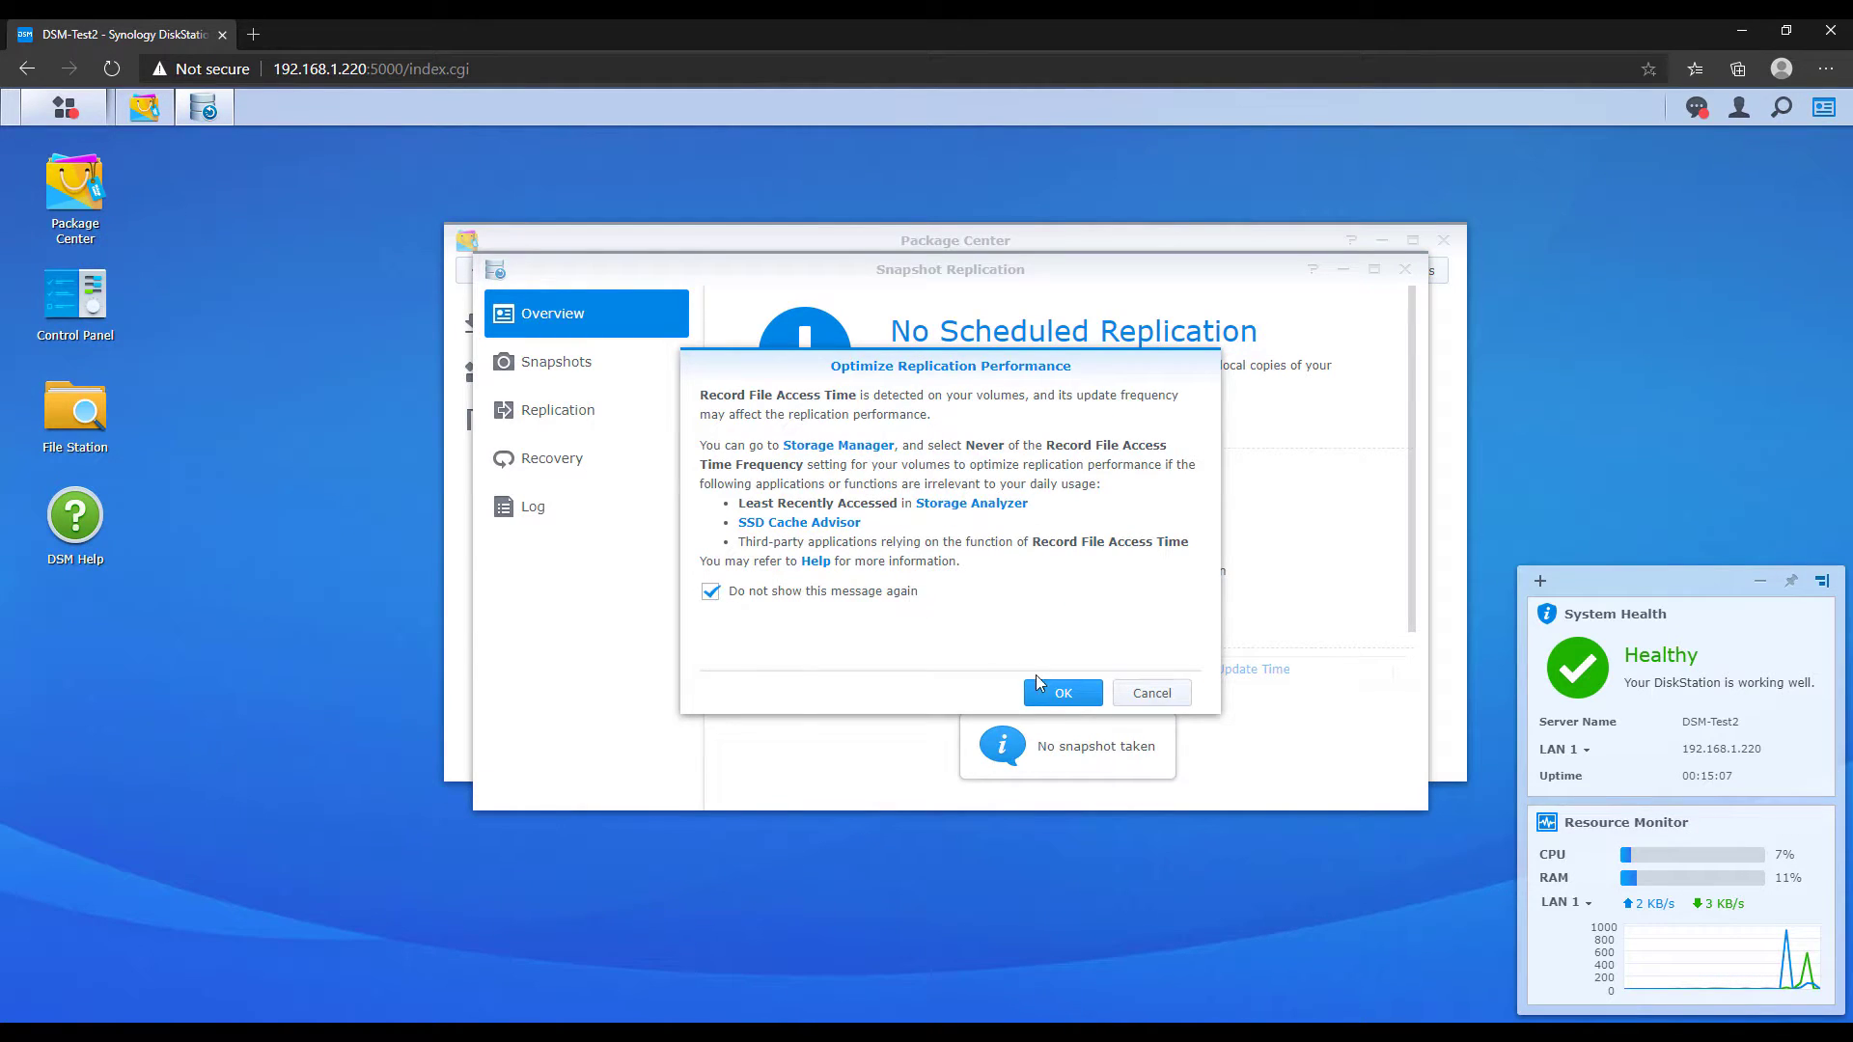
{"action": "left_click", "coordinate": [1063, 693]}
Step: Enable a daily snapshot schedule for the Backups shared folder, starting at 02:00
{"action": "left_click", "coordinate": [644, 379]}
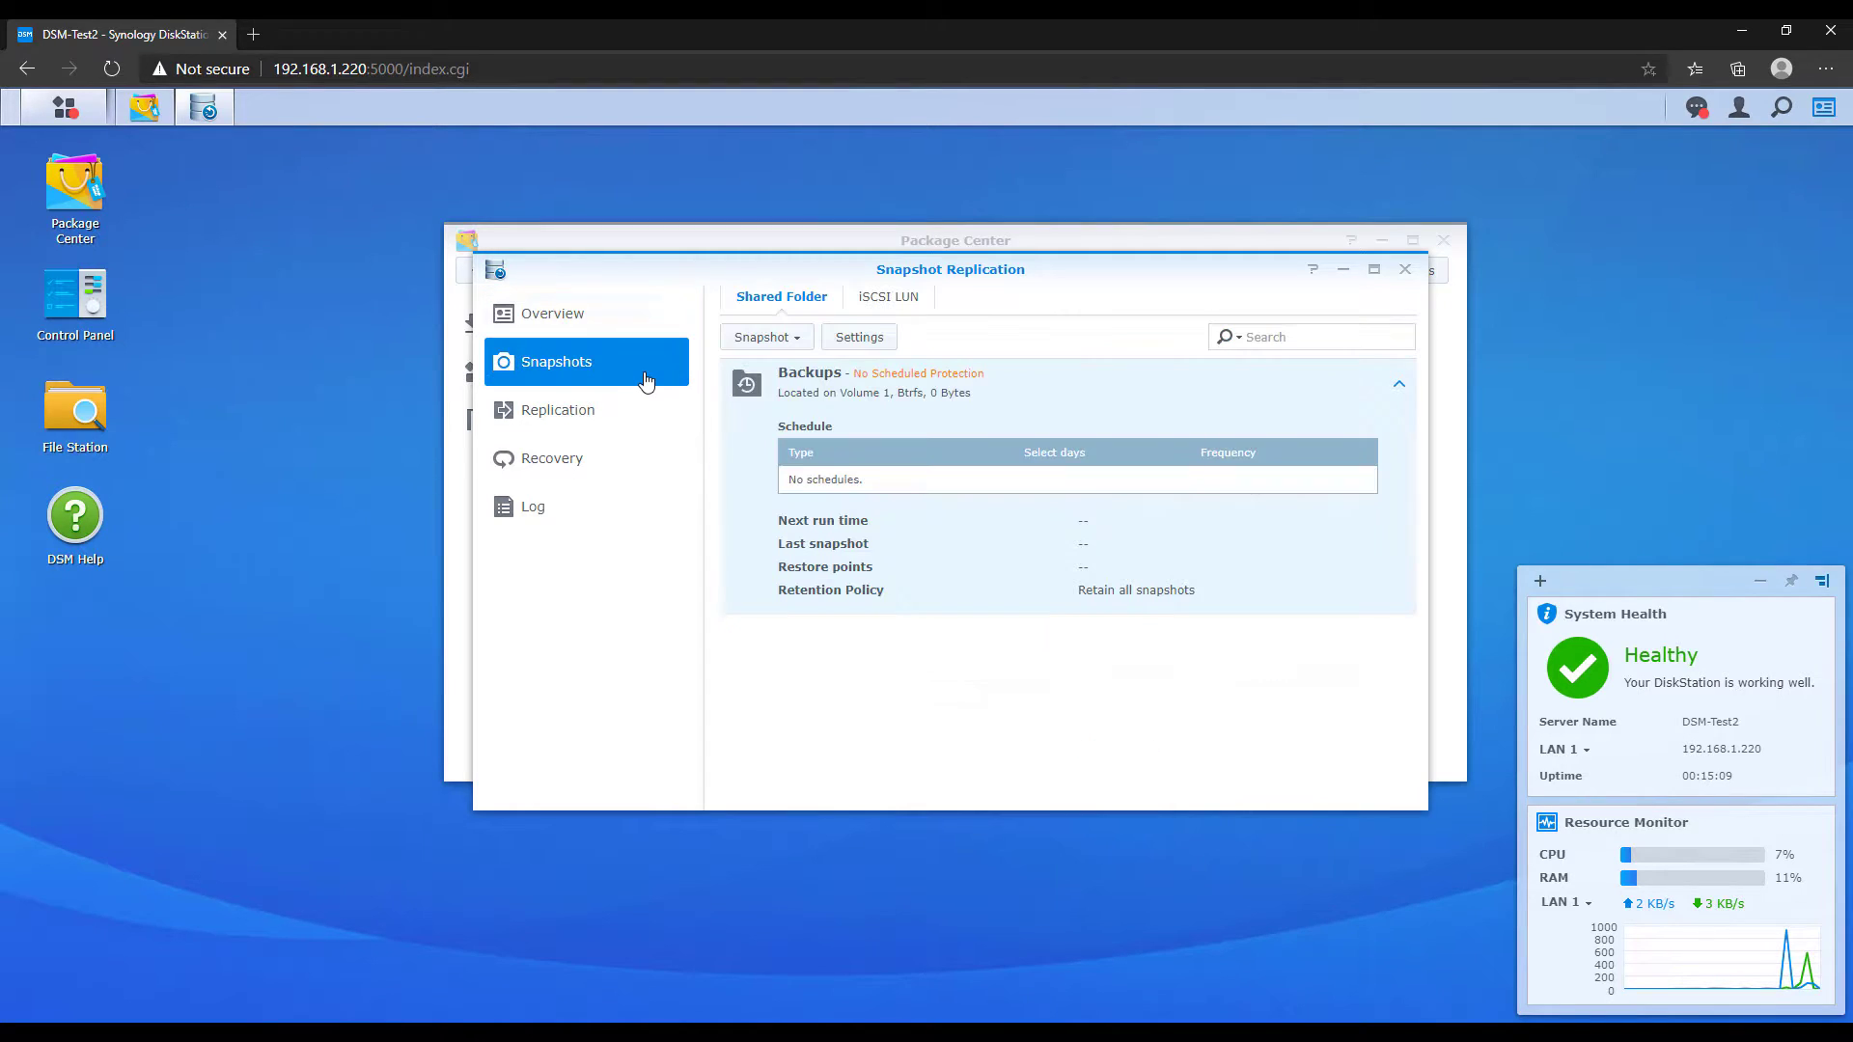
{"action": "left_click", "coordinate": [871, 347]}
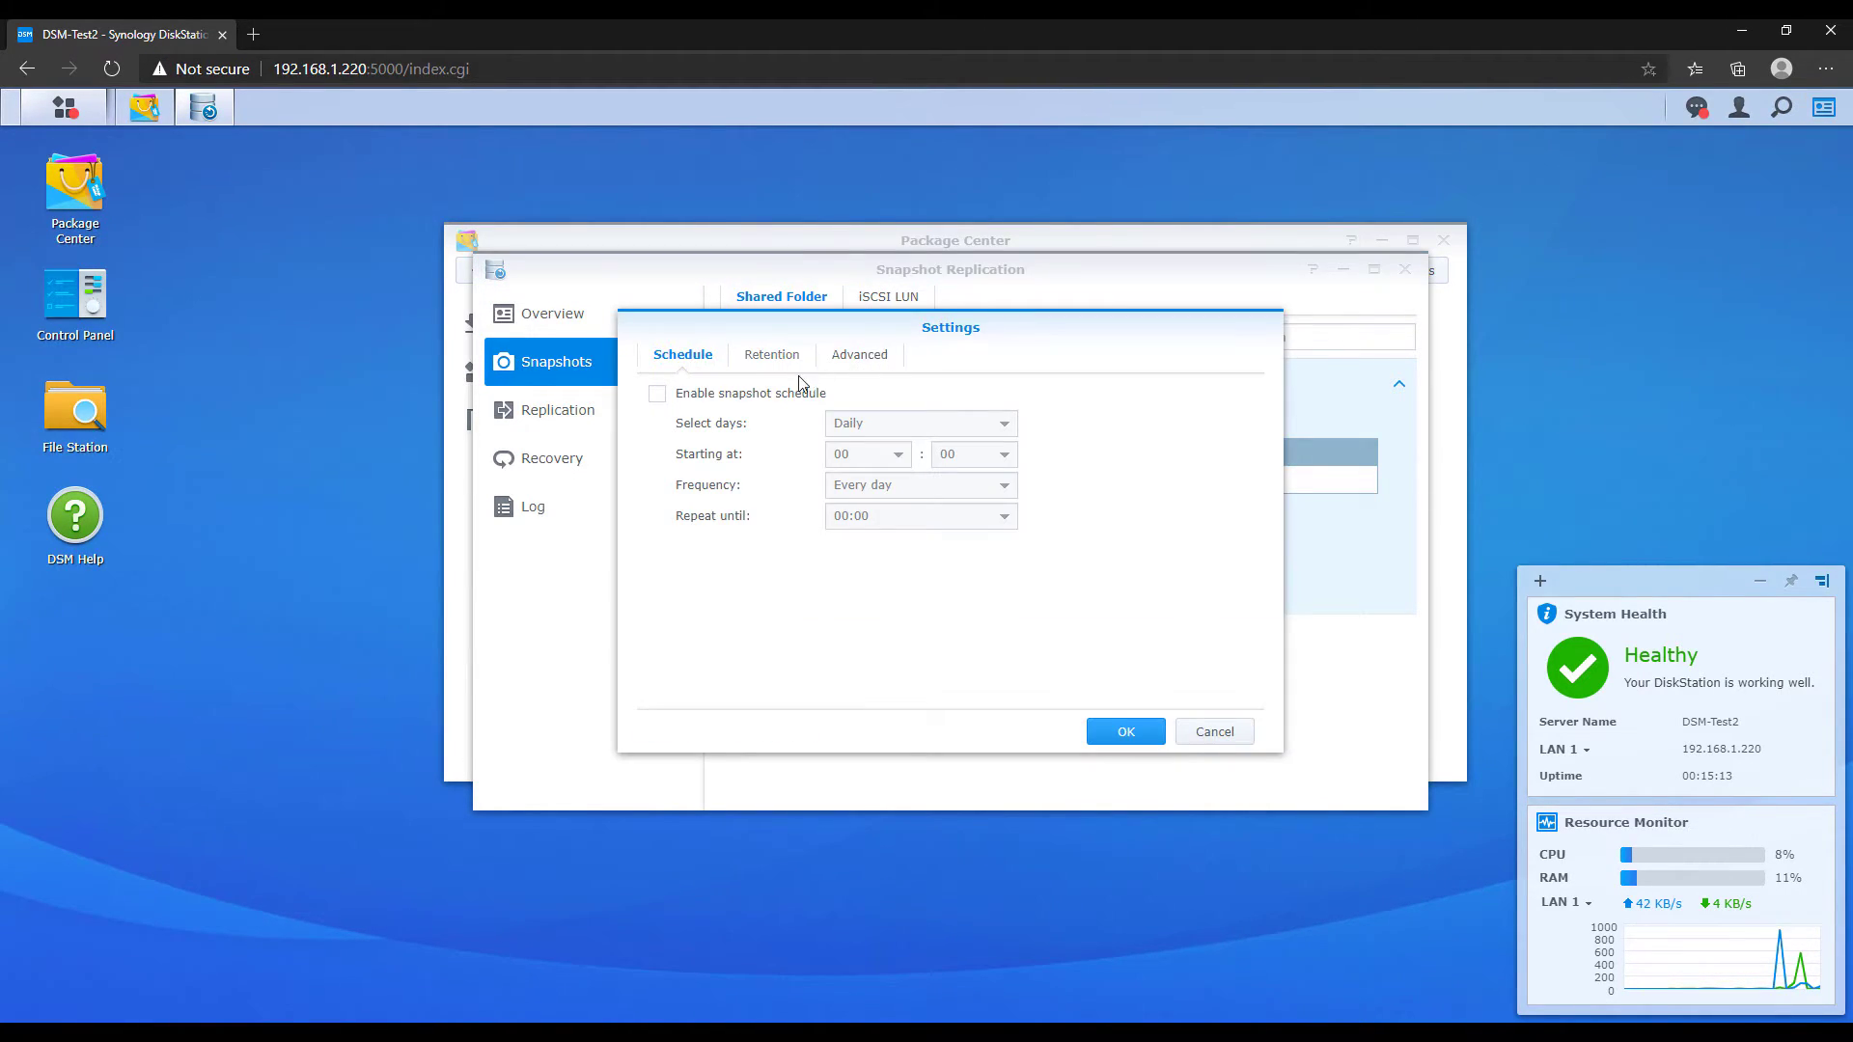
{"action": "left_click", "coordinate": [894, 455]}
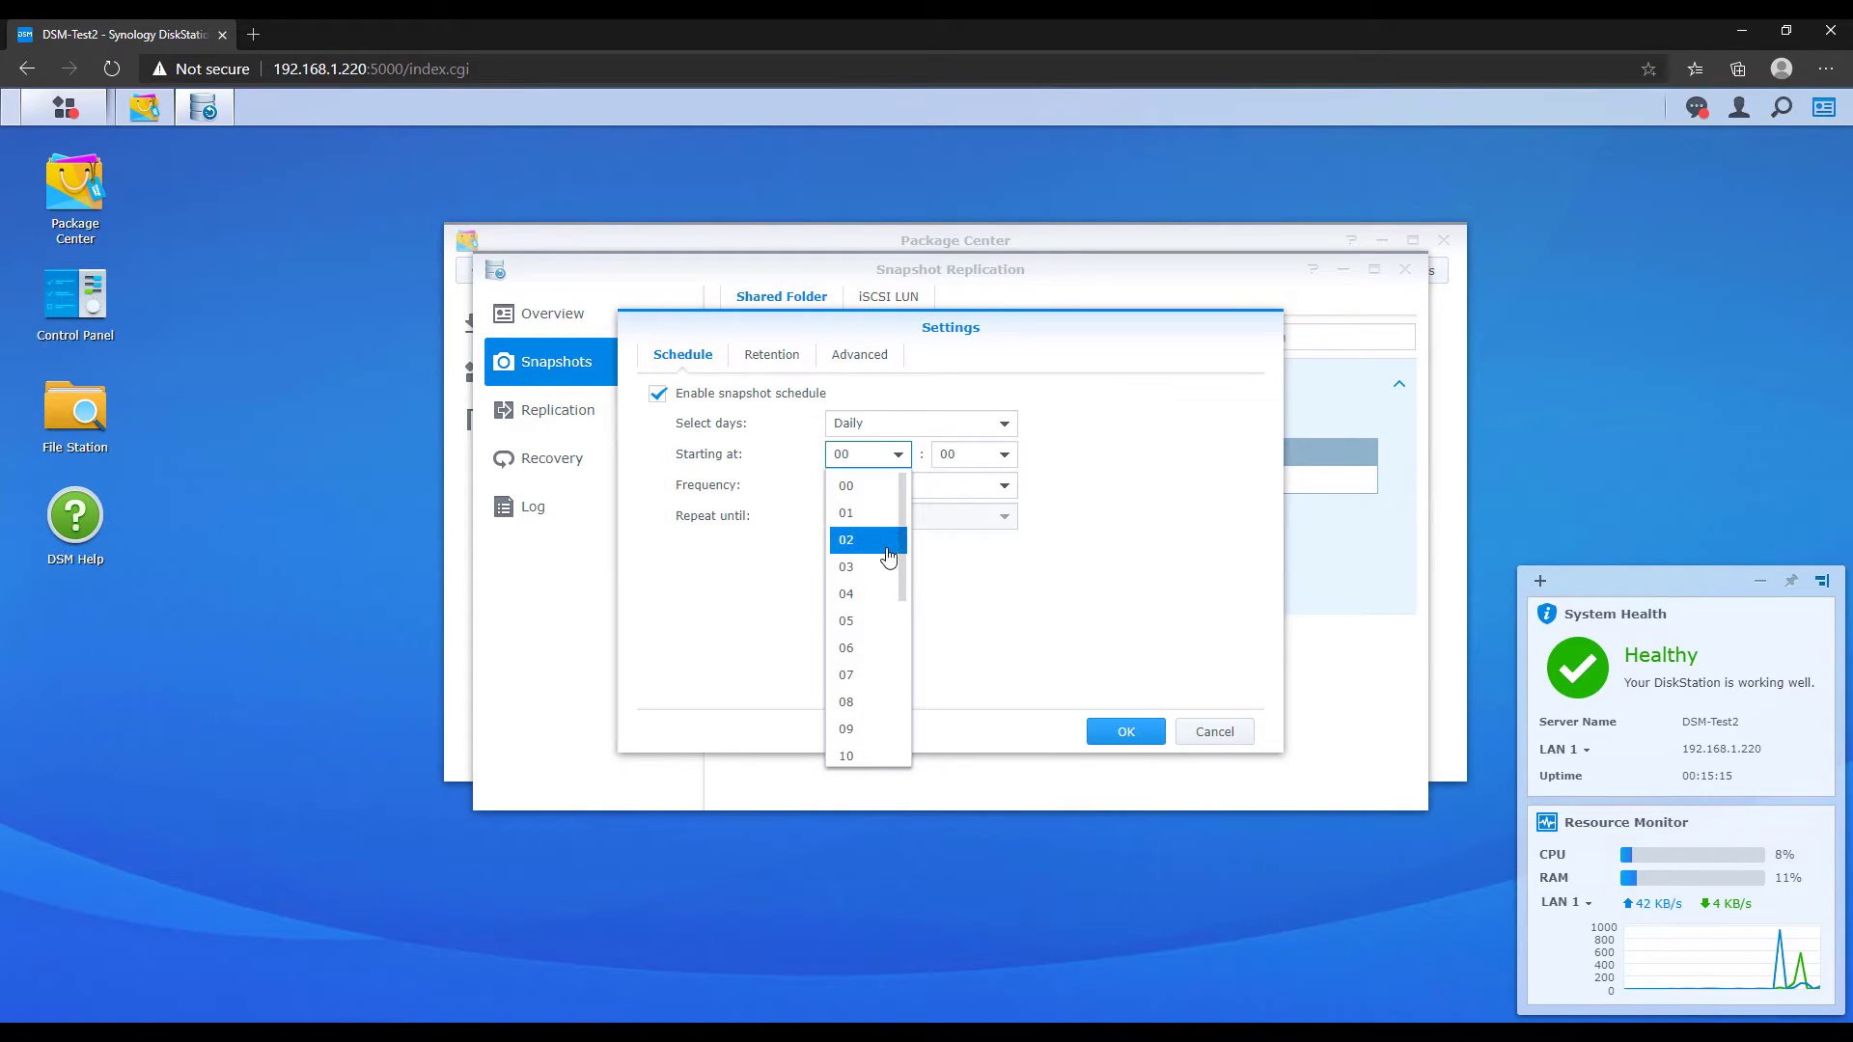
{"action": "left_click", "coordinate": [880, 548]}
Step: Set the Backups snapshot retention to the 5 latest snapshots and save the snapshot settings
{"action": "left_click", "coordinate": [772, 356]}
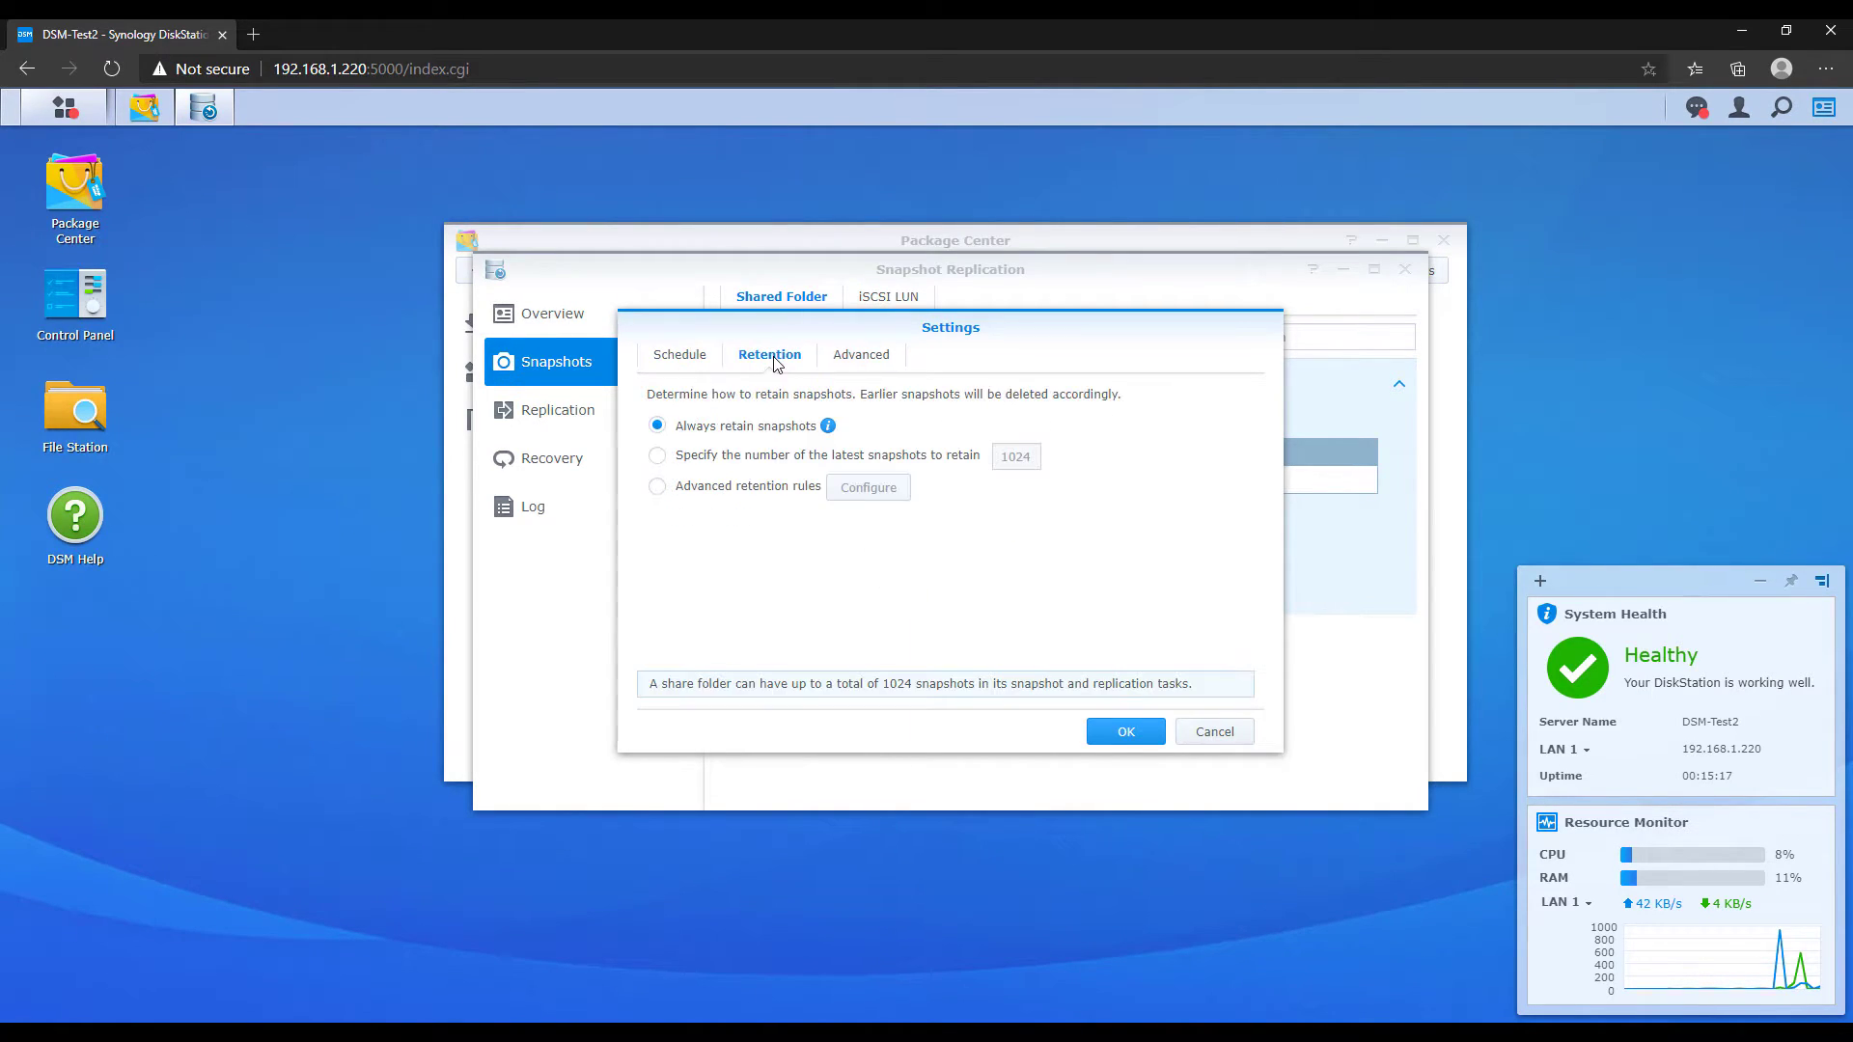
{"action": "left_click", "coordinate": [762, 465]}
{"action": "left_click", "coordinate": [1031, 461]}
{"action": "type", "text": "5"}
{"action": "key", "text": "BackSpace"}
{"action": "type", "text": "5"}
{"action": "left_click", "coordinate": [1131, 738]}
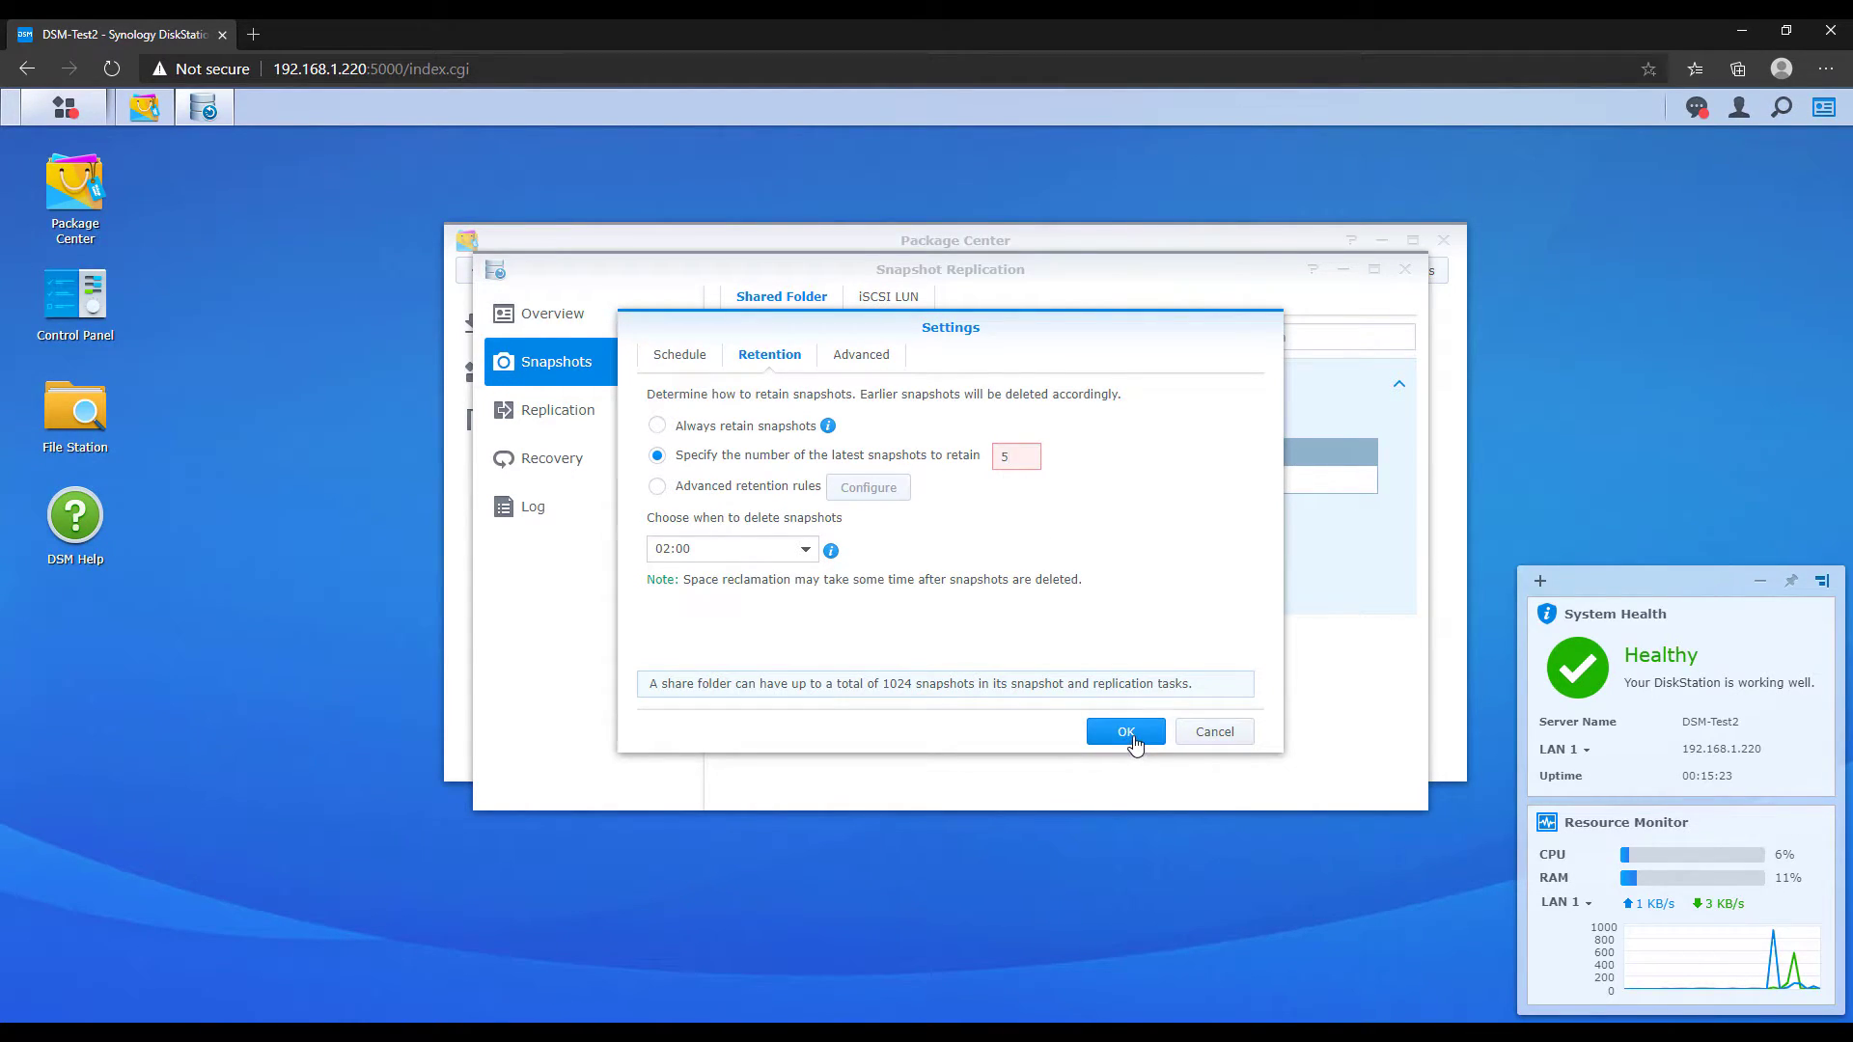
{"action": "left_click", "coordinate": [863, 358]}
{"action": "left_click", "coordinate": [786, 357]}
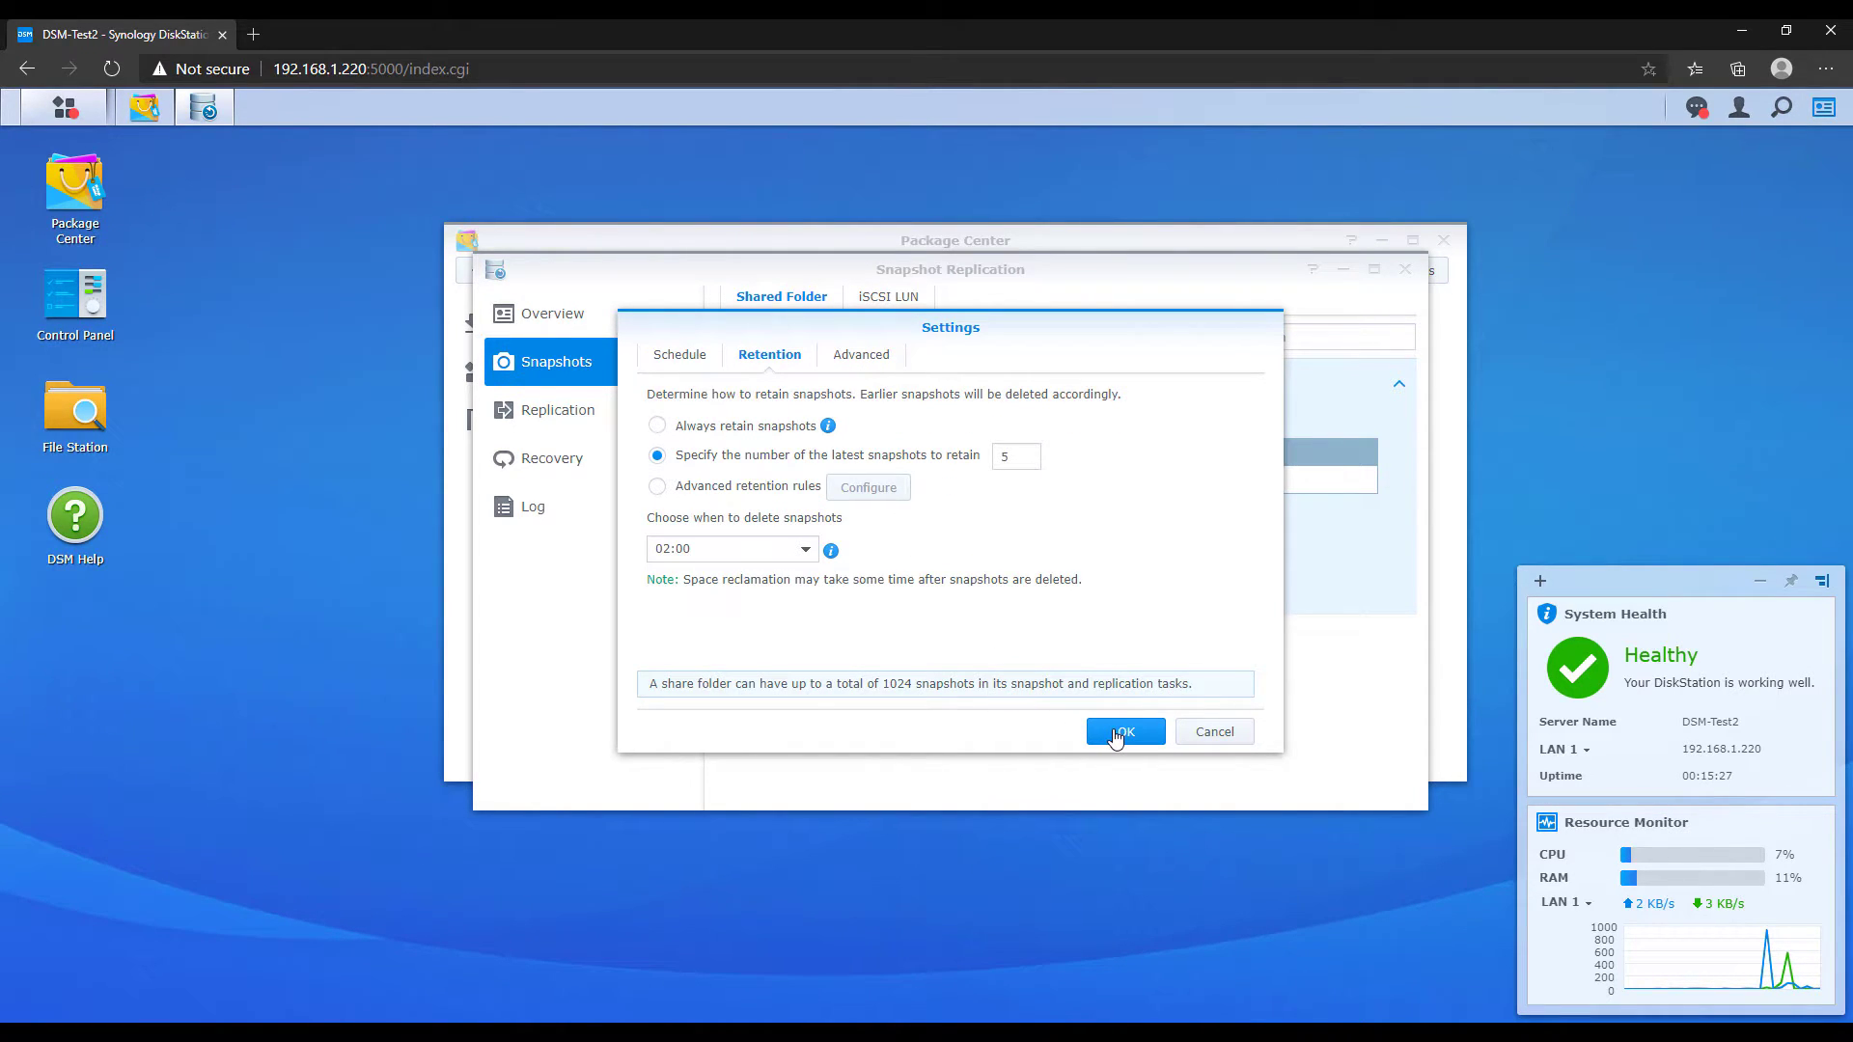
{"action": "left_click", "coordinate": [1117, 737]}
{"action": "left_click", "coordinate": [1065, 565]}
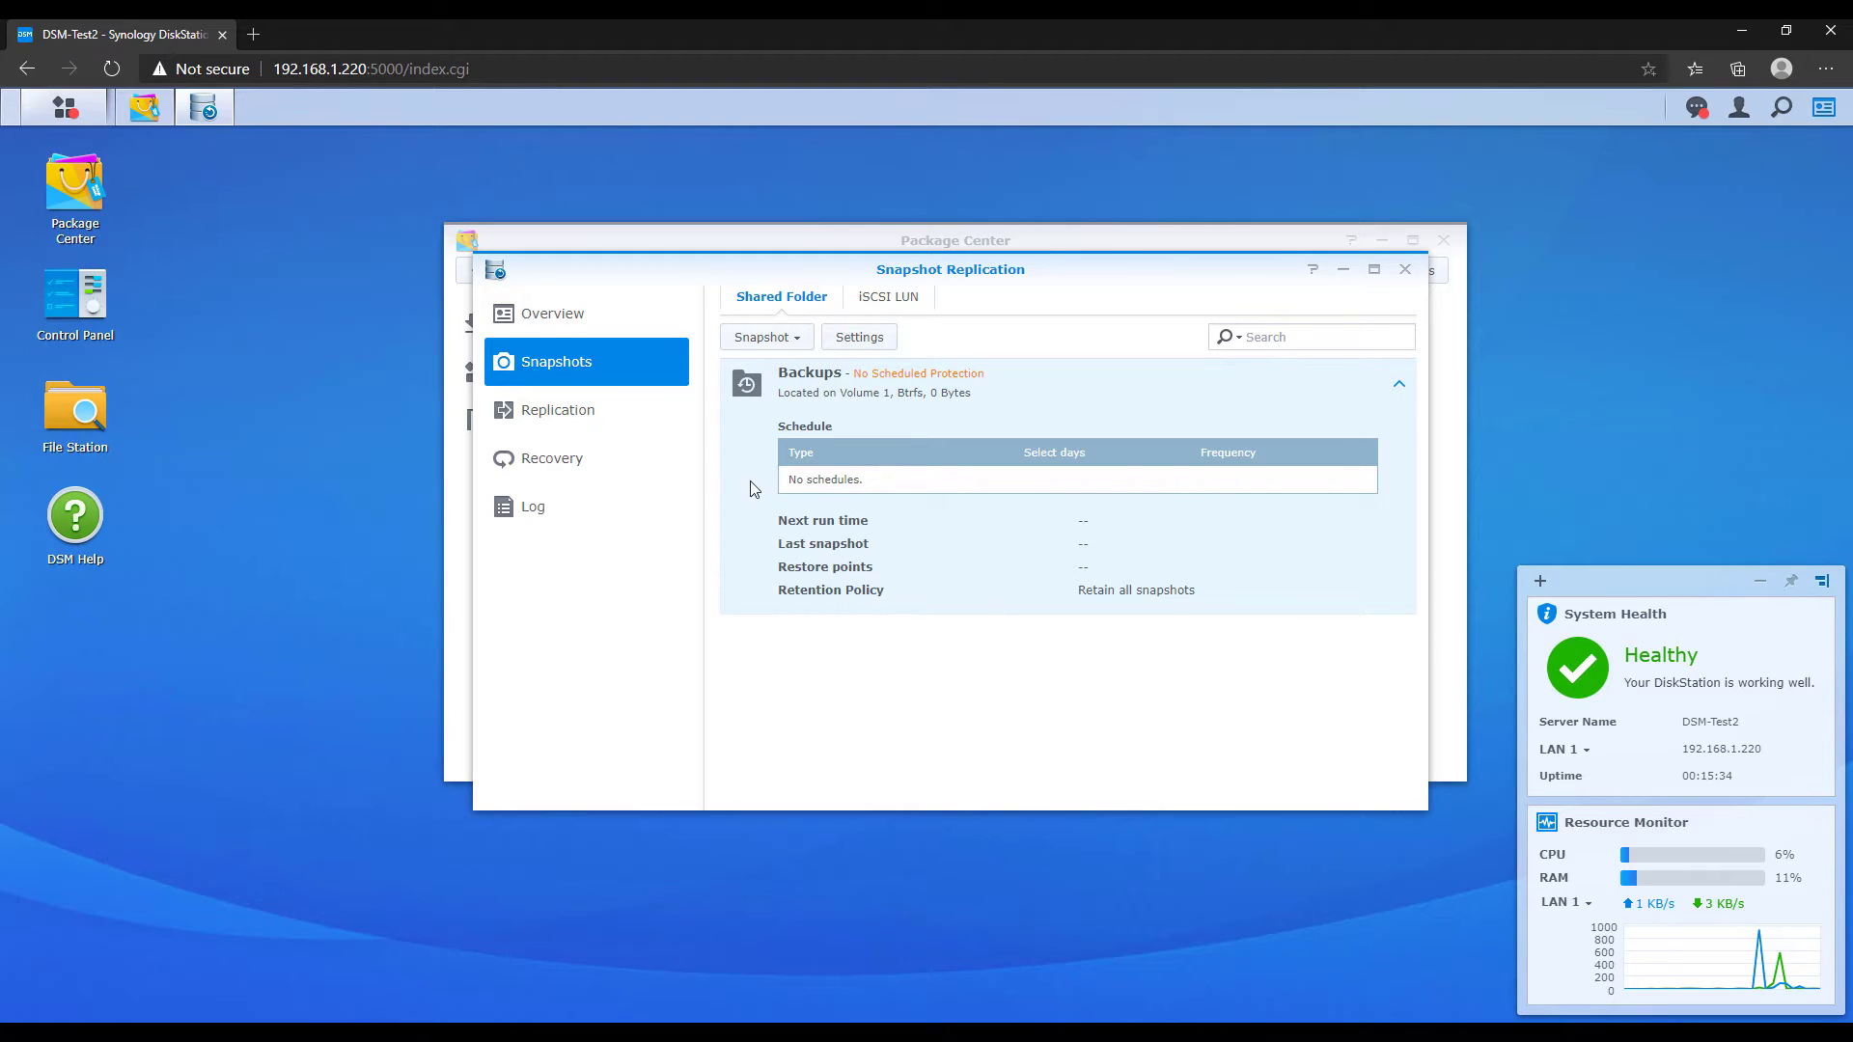
Step: Refresh the snapshot details of the Backups folder, then close Snapshot Replication and Package Center
{"action": "left_click", "coordinate": [569, 417]}
{"action": "left_click", "coordinate": [569, 371]}
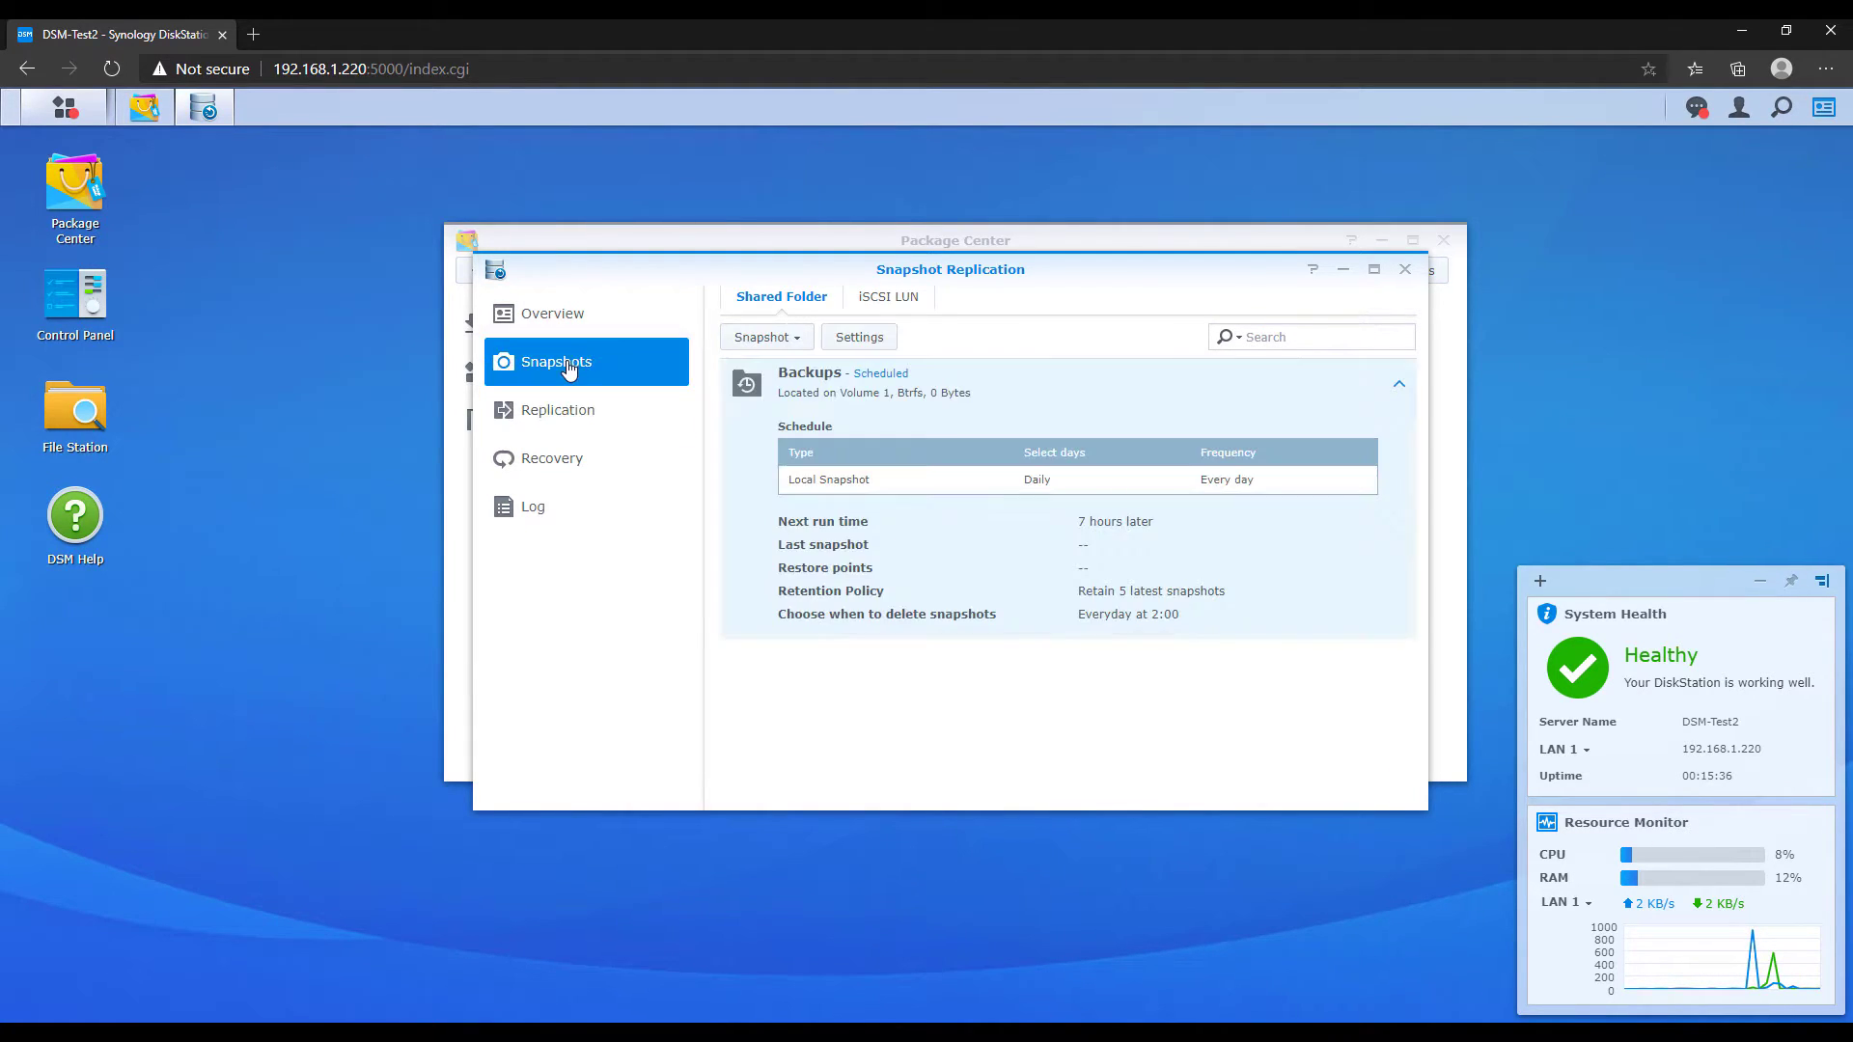
{"action": "left_click", "coordinate": [1405, 271]}
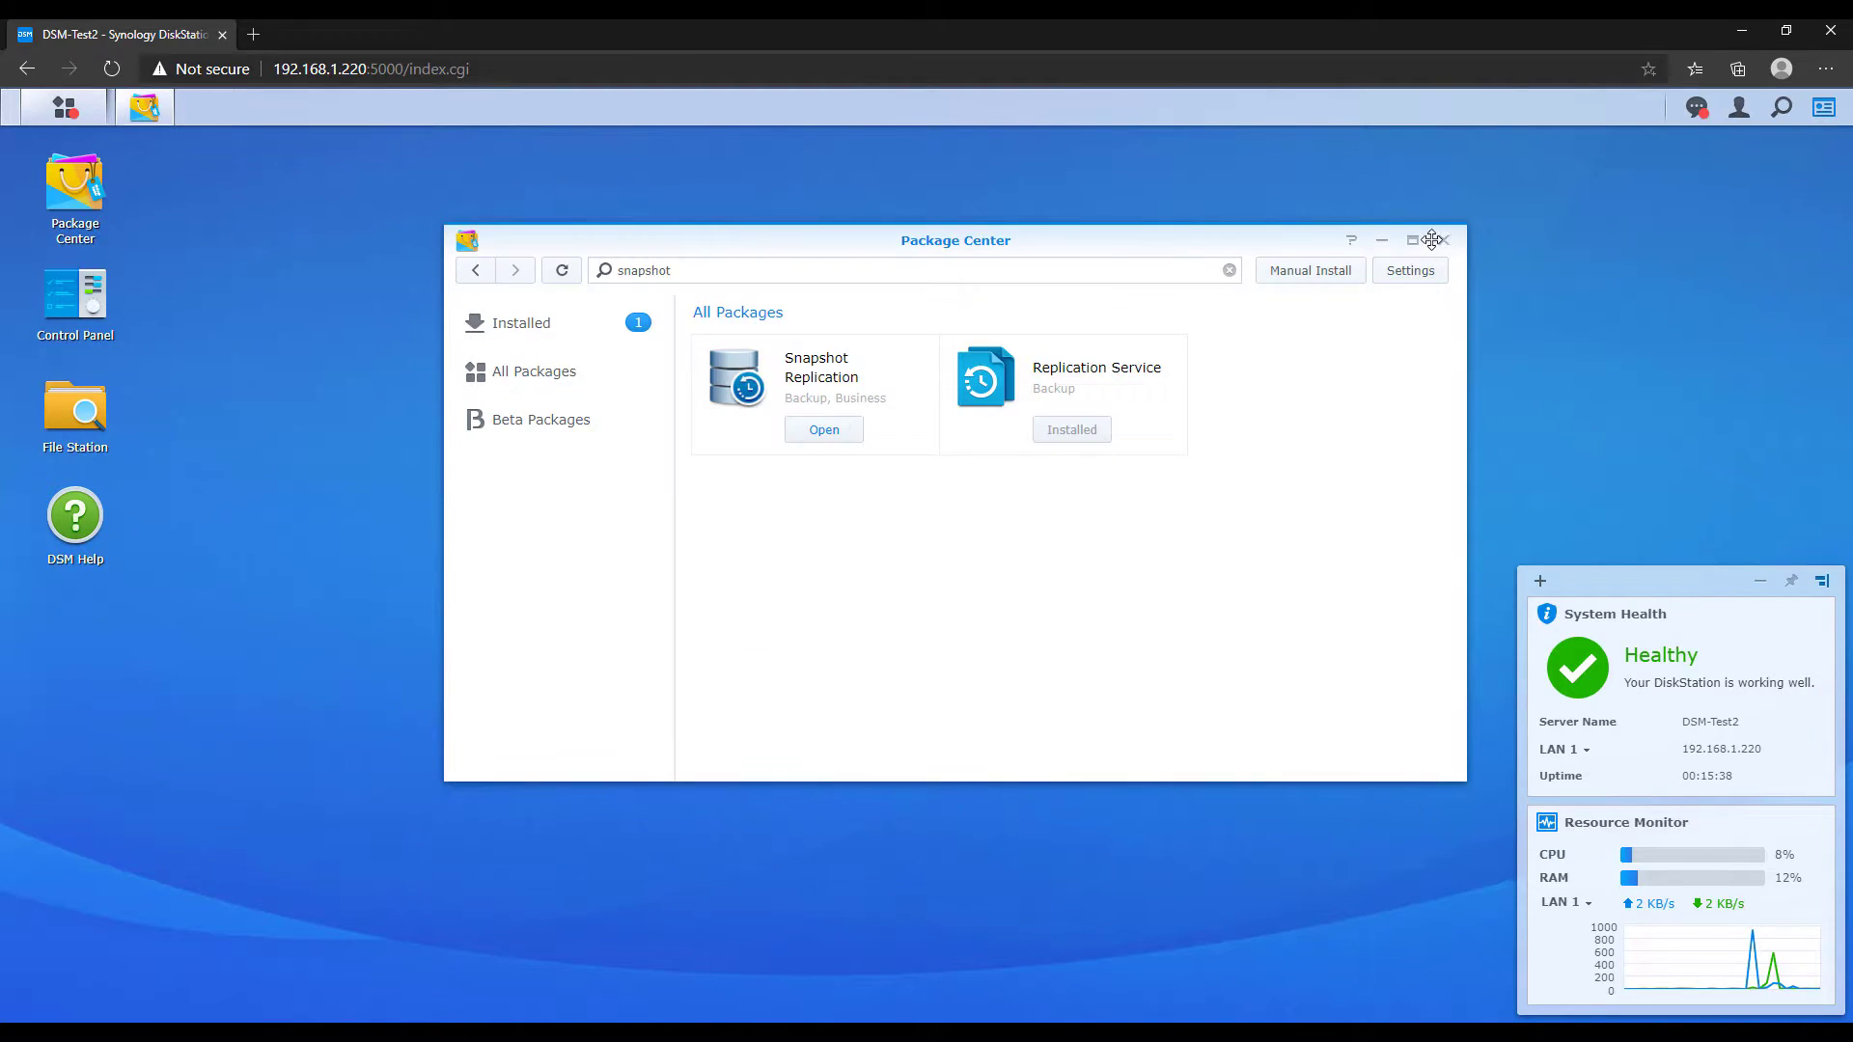
{"action": "left_click", "coordinate": [1442, 241]}
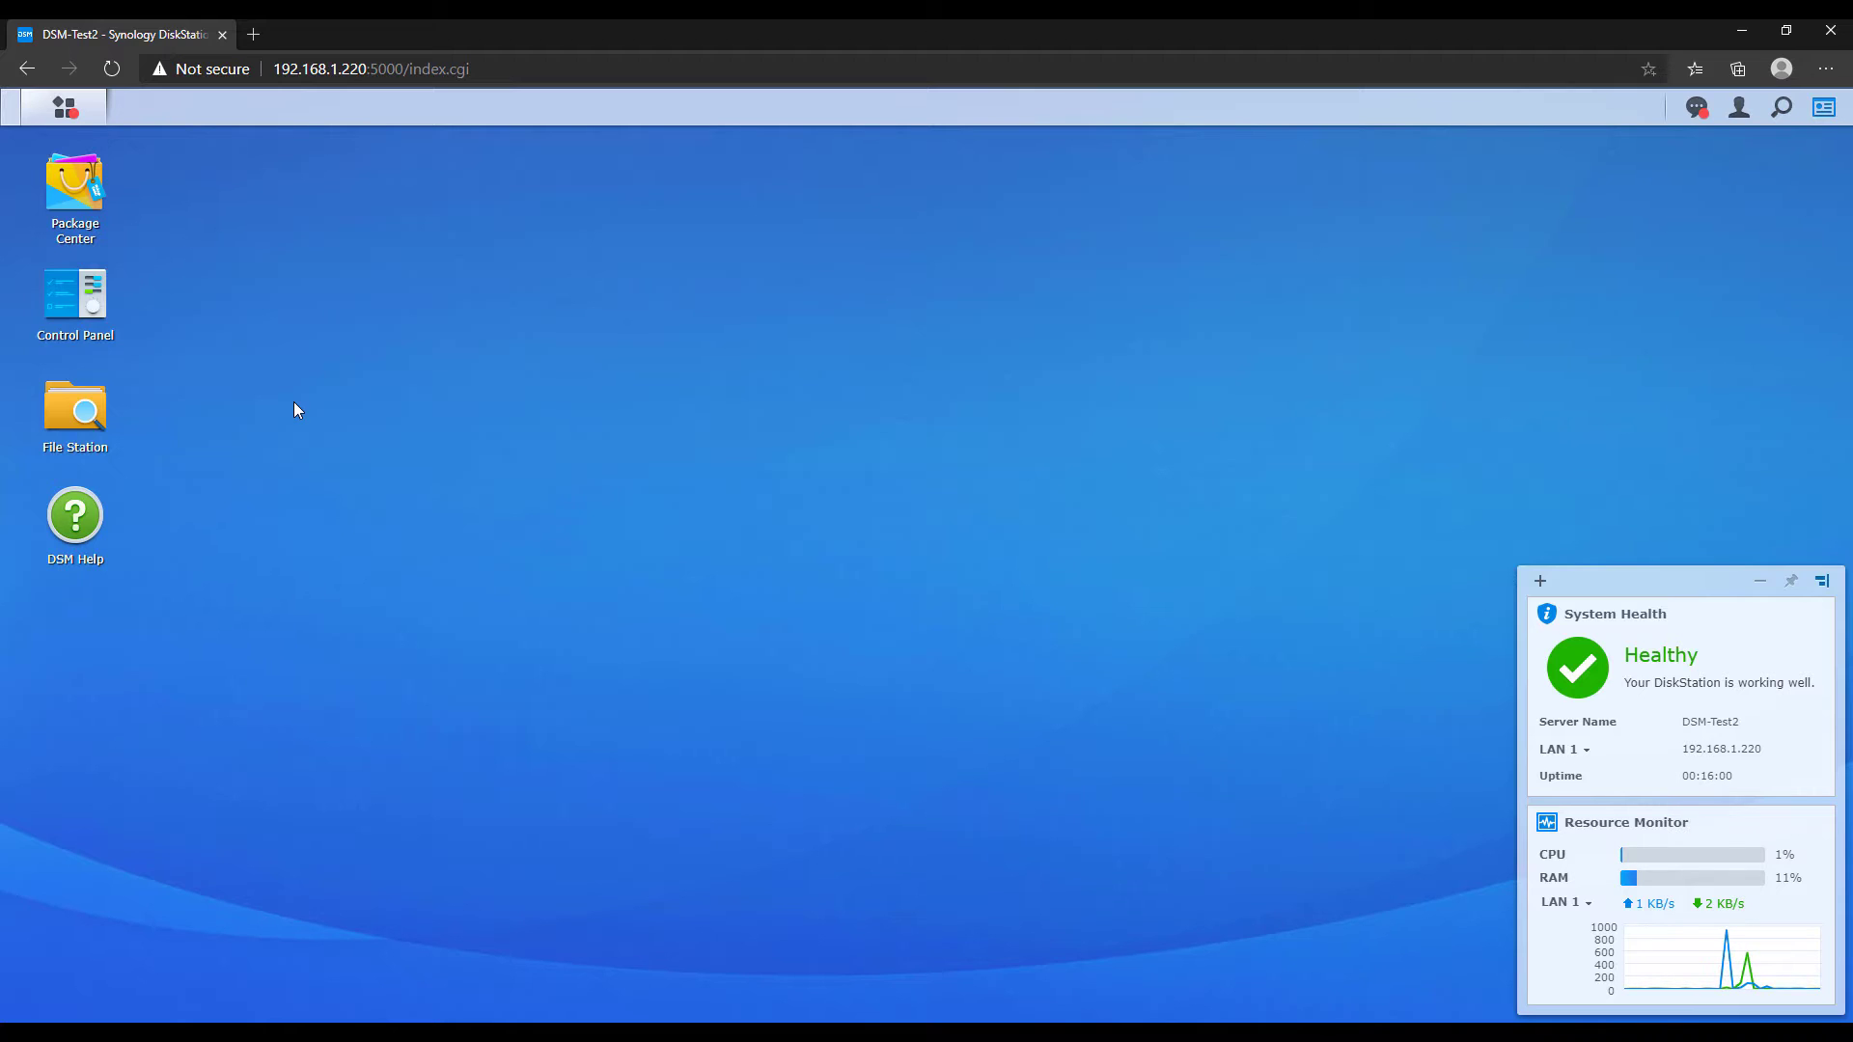
Step: Switch Control Panel to Advanced Mode and open Task Scheduler
{"action": "left_click", "coordinate": [97, 308]}
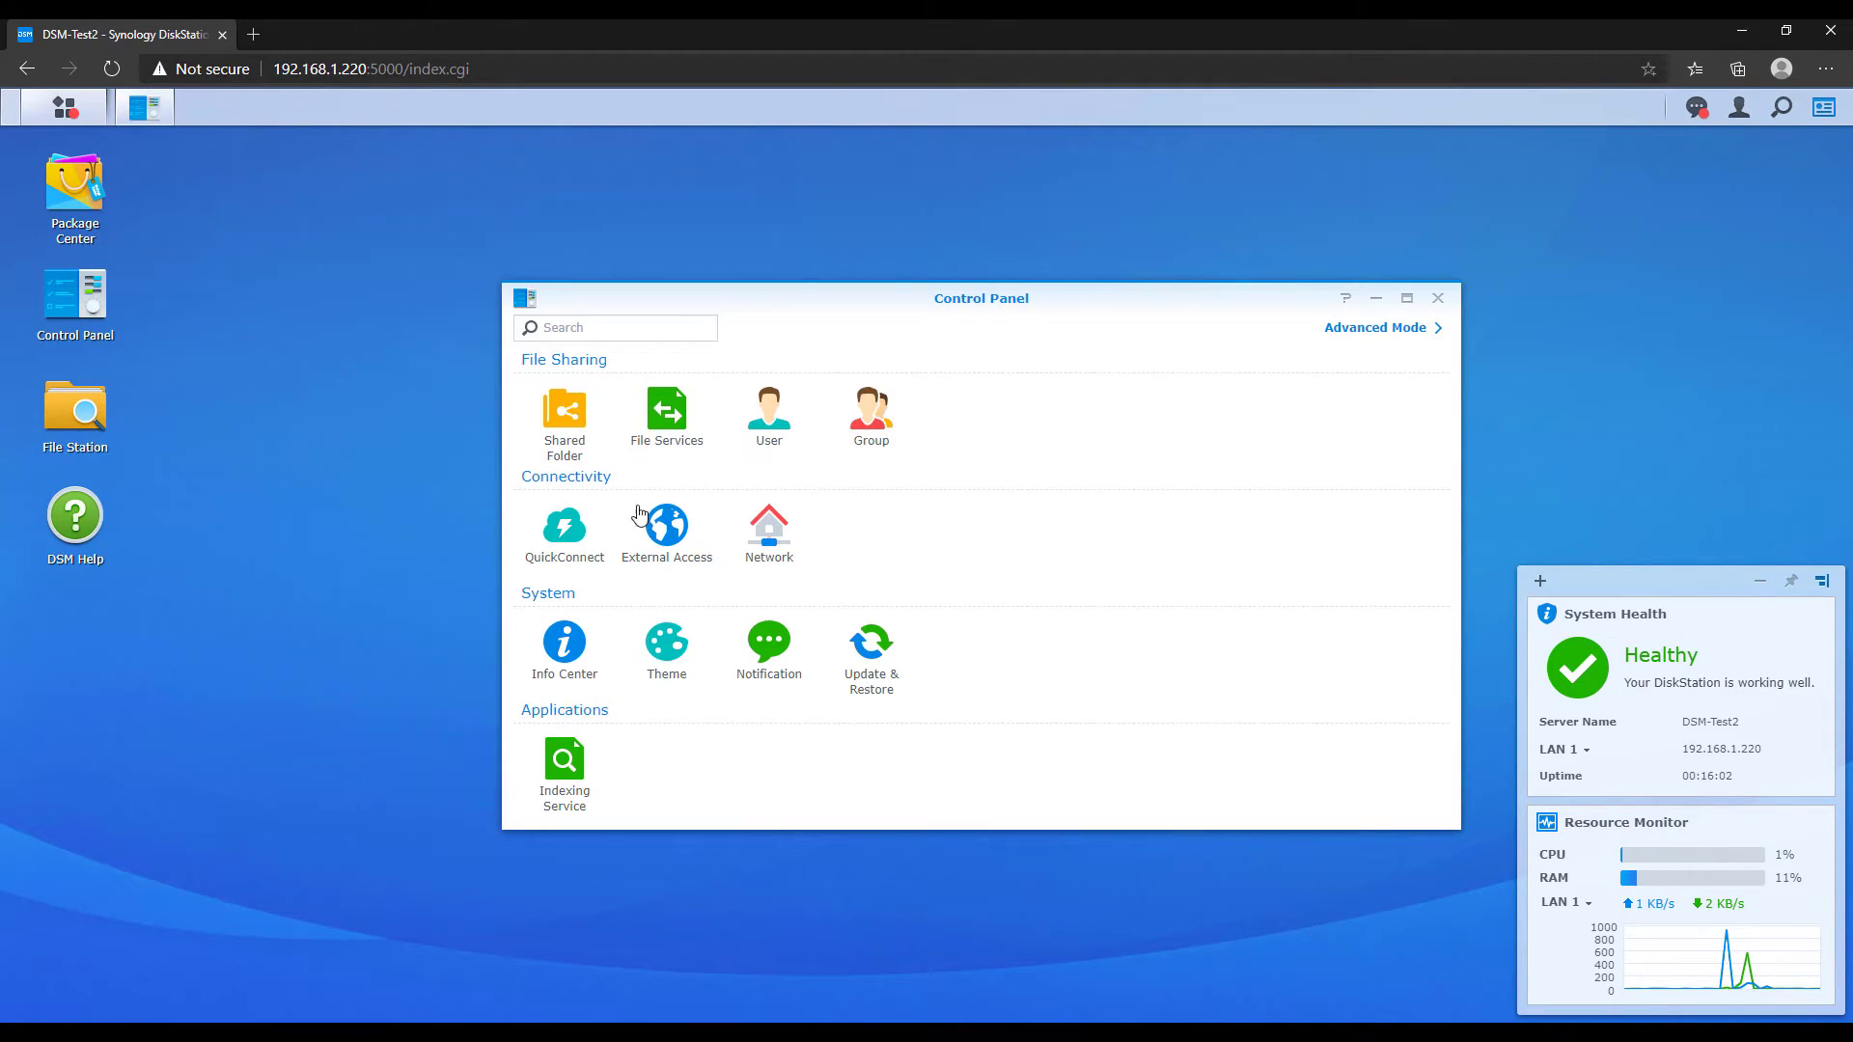
{"action": "left_click", "coordinate": [1380, 329]}
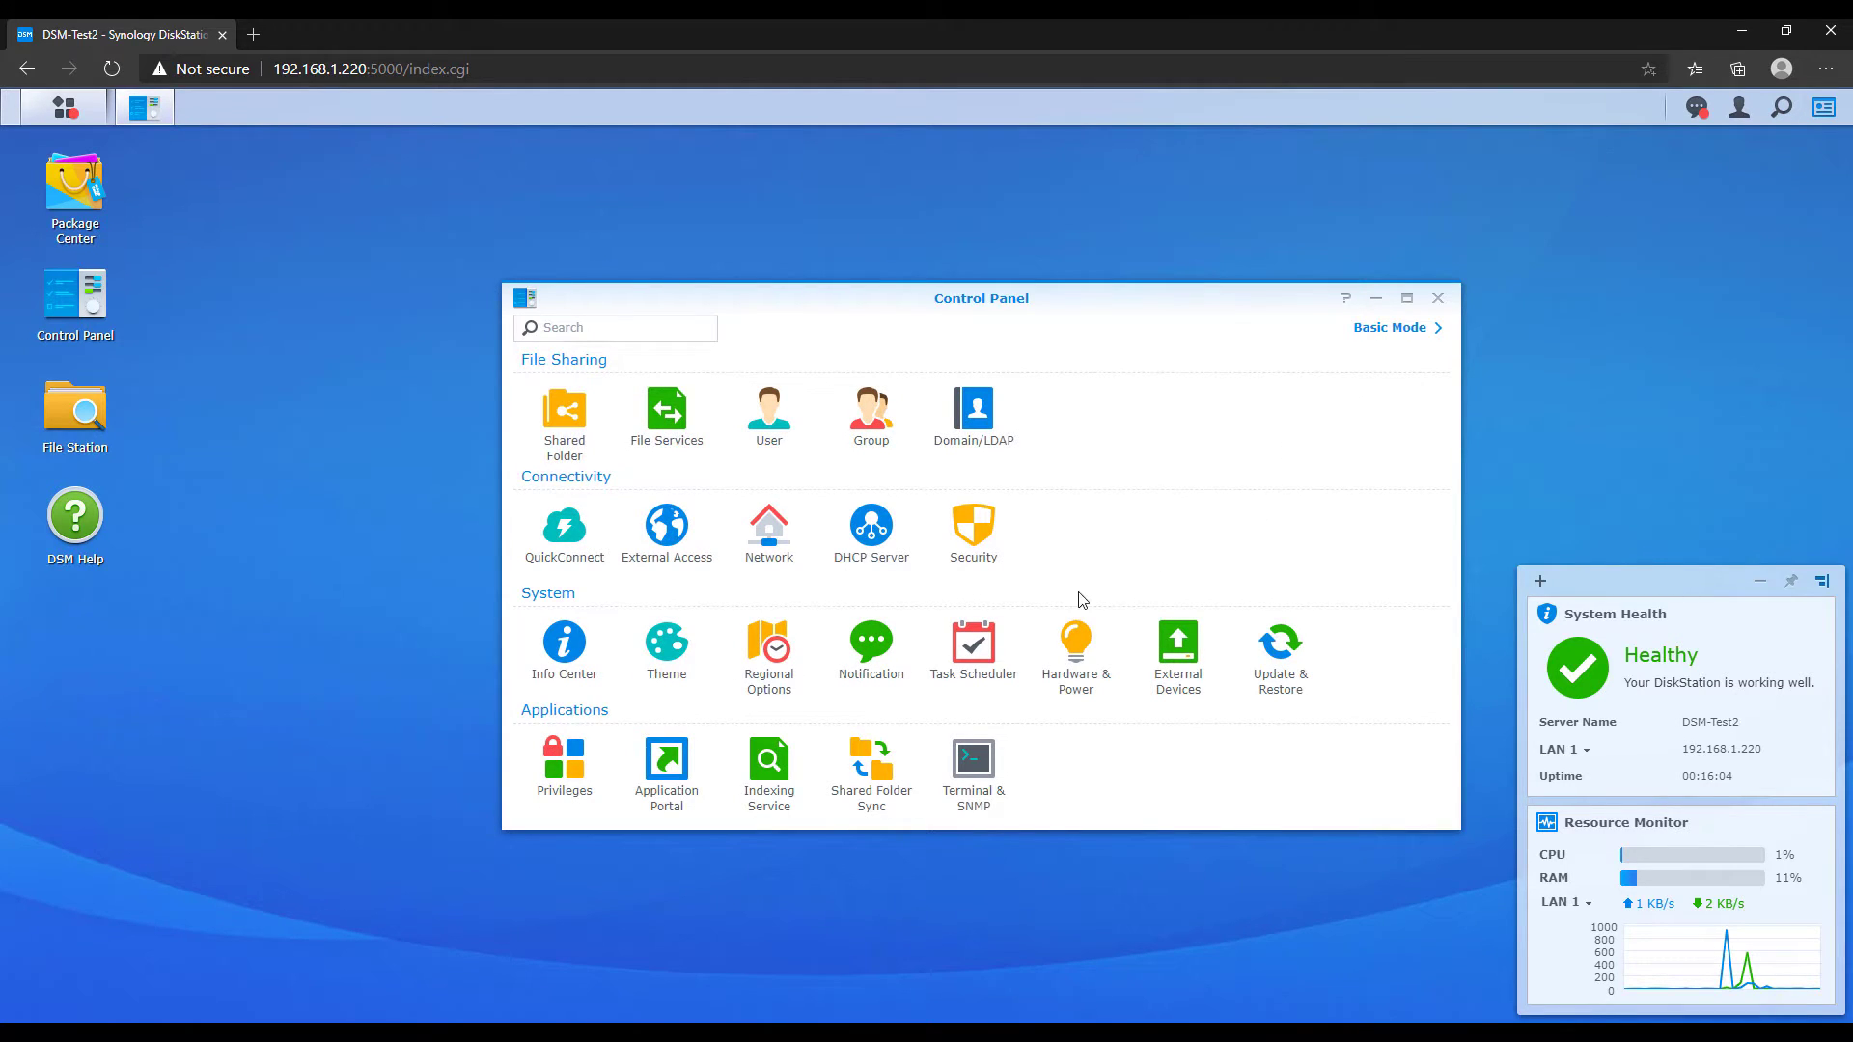
{"action": "left_click", "coordinate": [974, 649]}
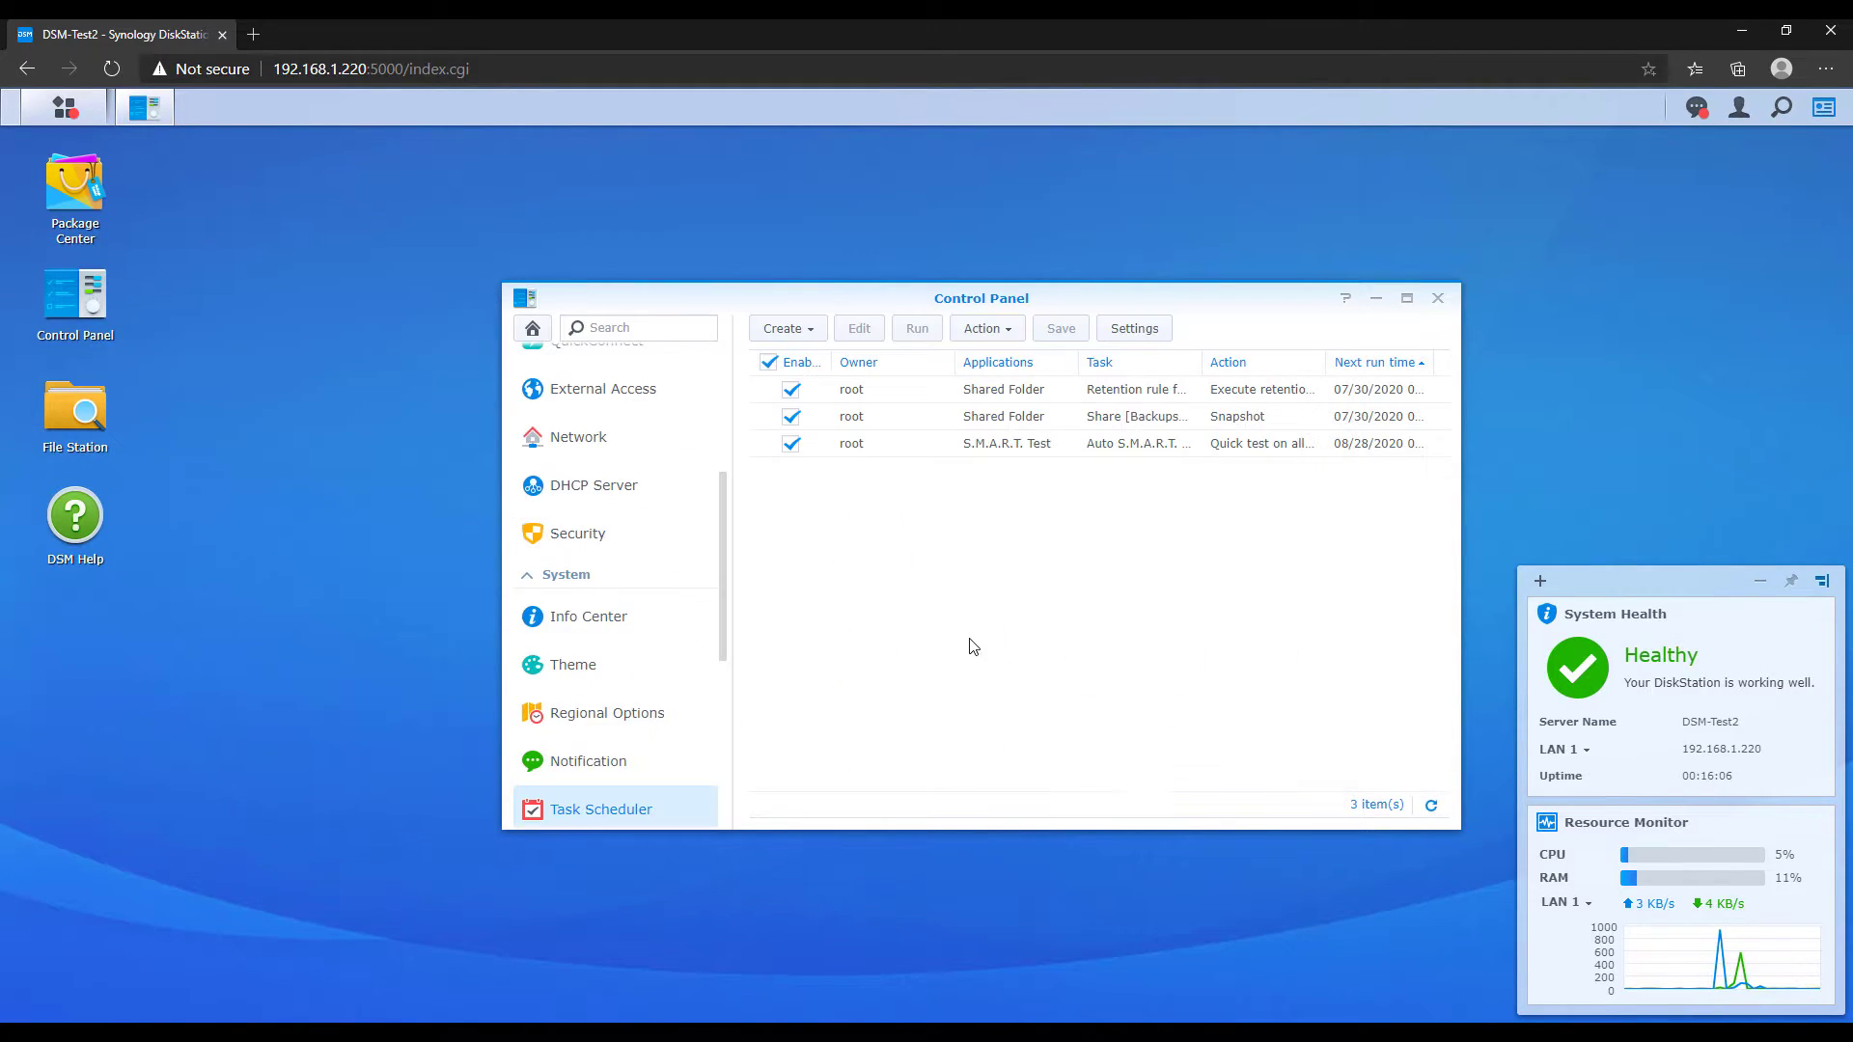
Step: Create a scheduled Recycle Bin task named "Recycle Bin", keep its daily schedule and open its task settings
{"action": "left_click", "coordinate": [817, 331]}
{"action": "mouse_move", "coordinate": [828, 359]}
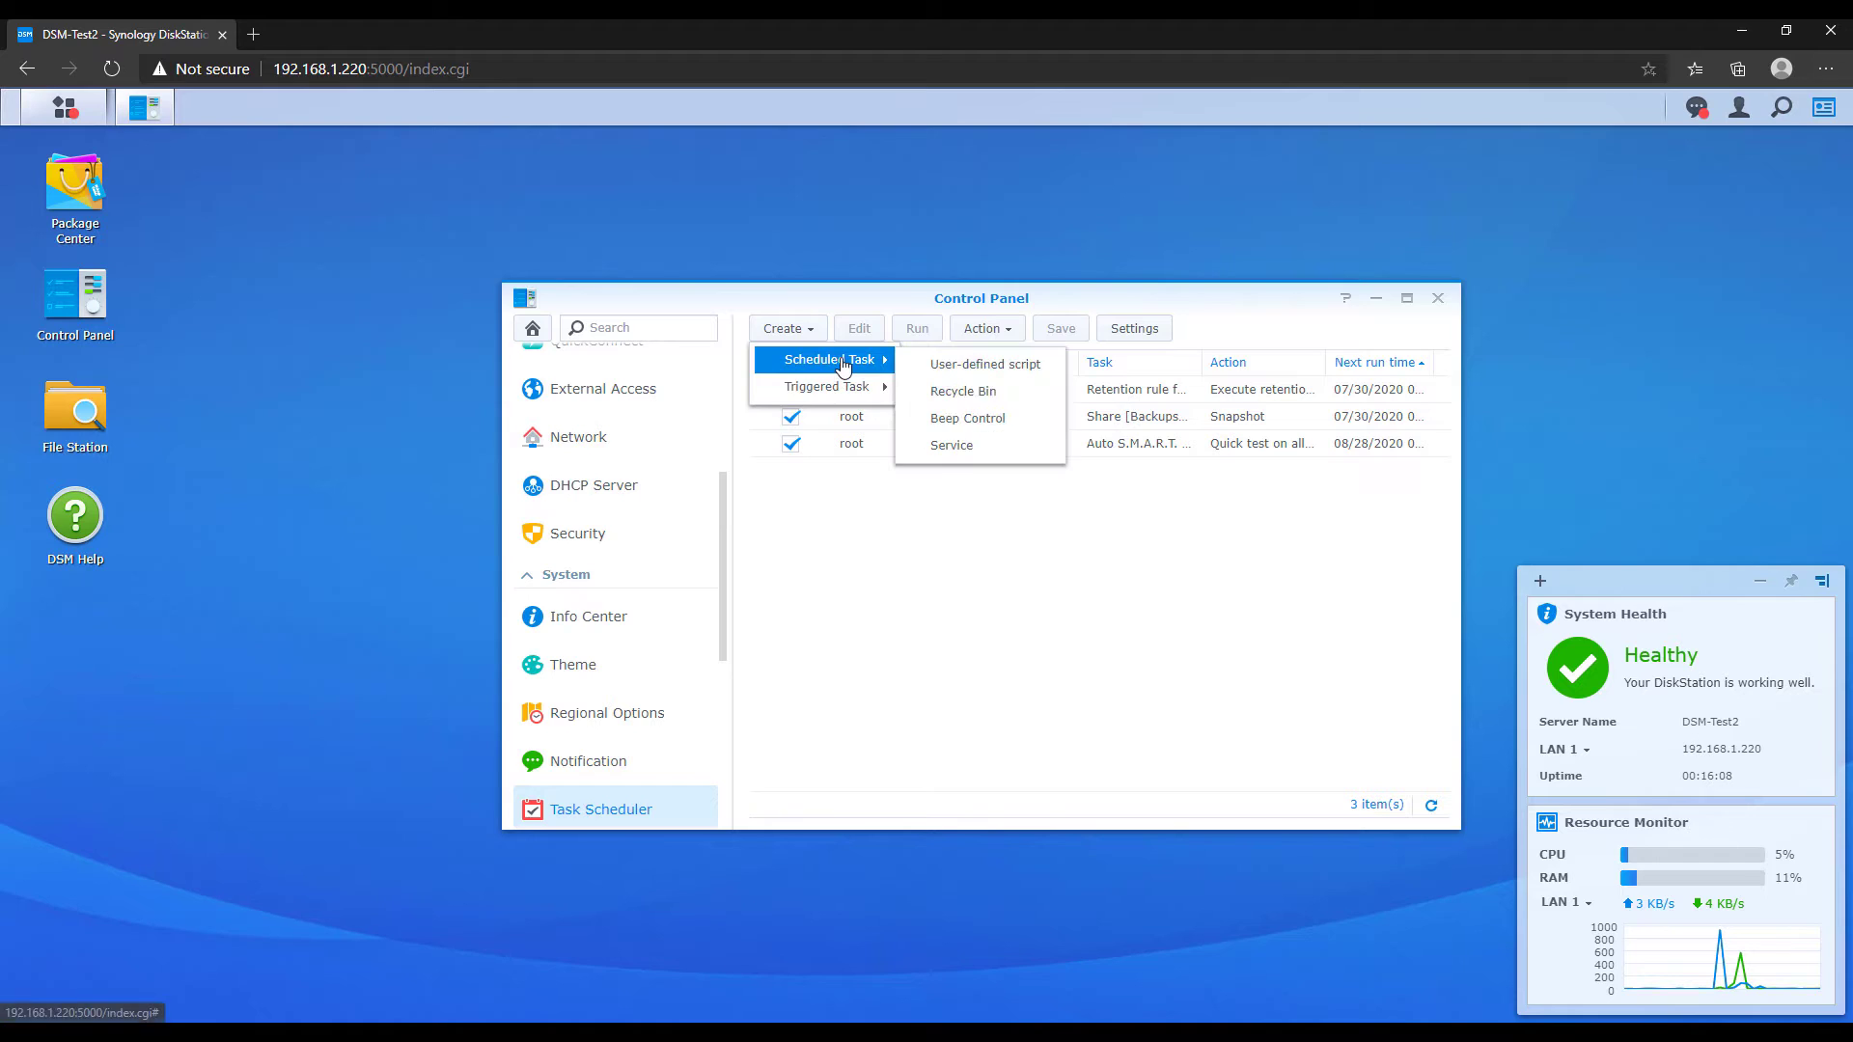
{"action": "left_click", "coordinate": [950, 394]}
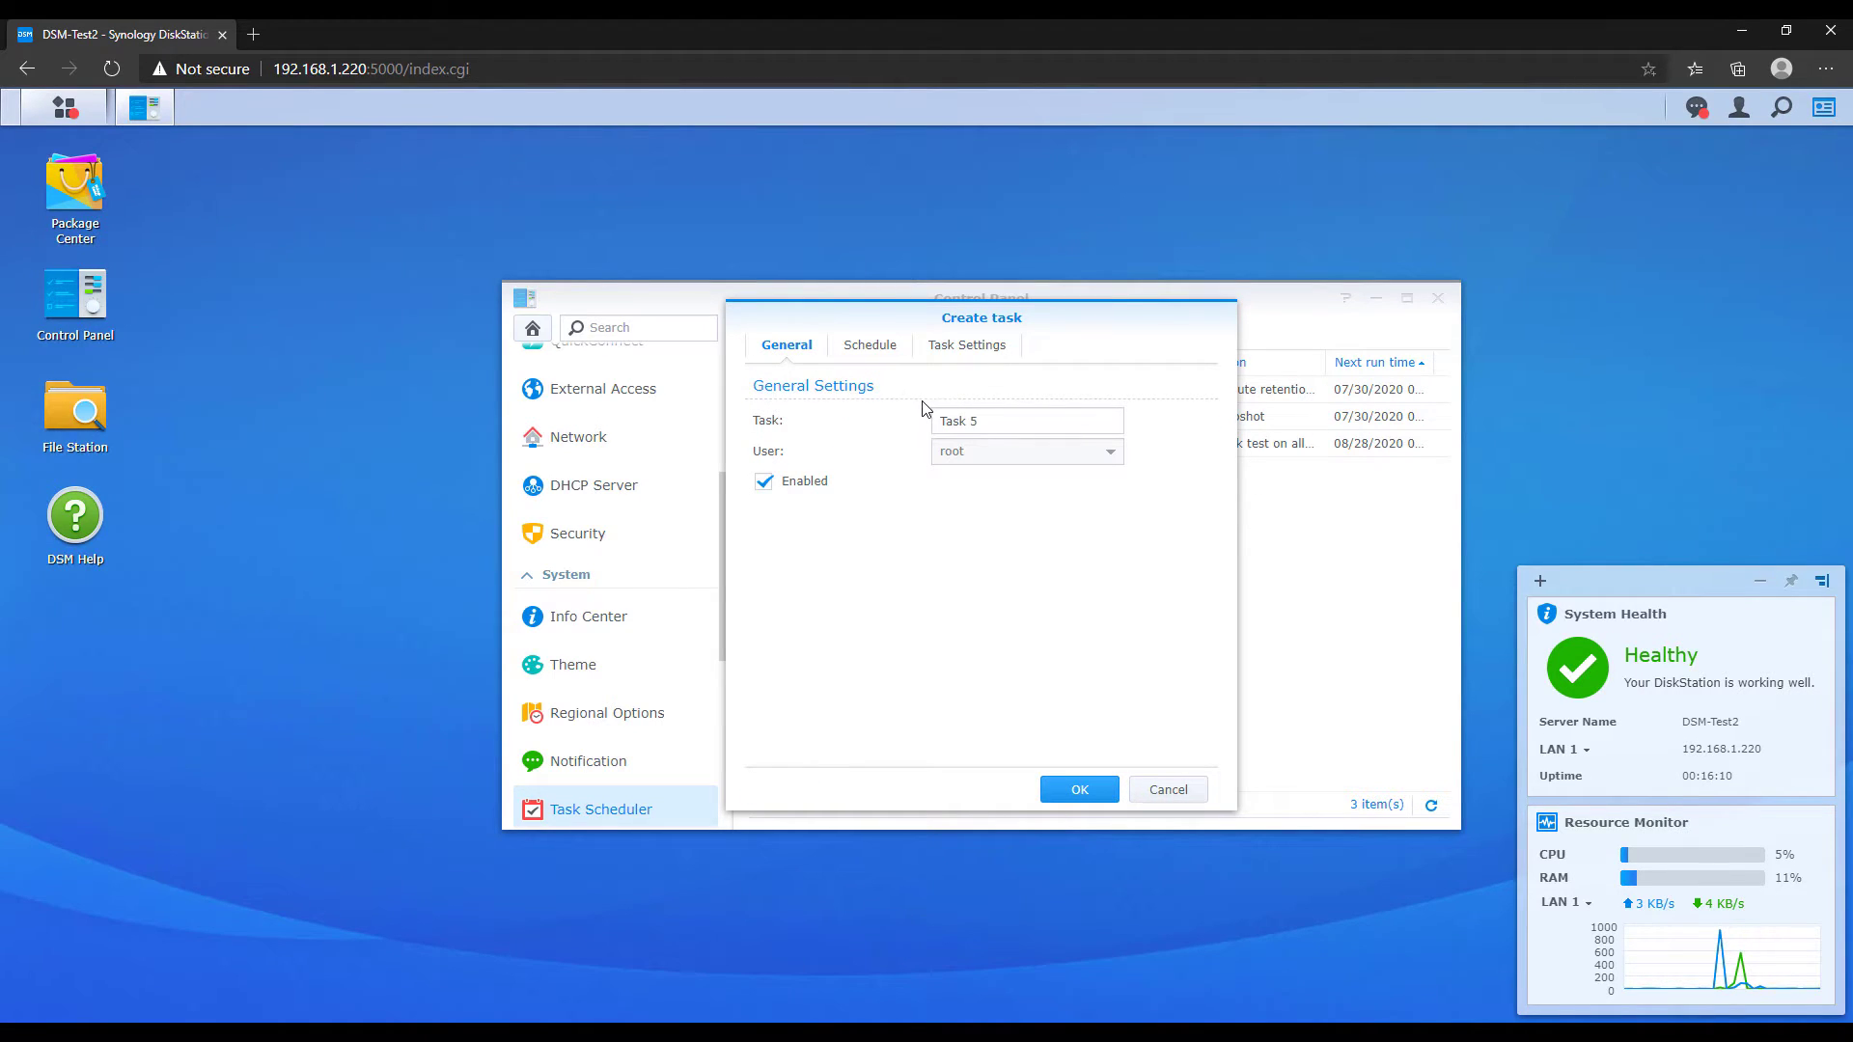
{"action": "left_click_drag", "start_coordinate": [976, 421], "coordinate": [798, 413]}
{"action": "type", "text": "Recycle Bin"}
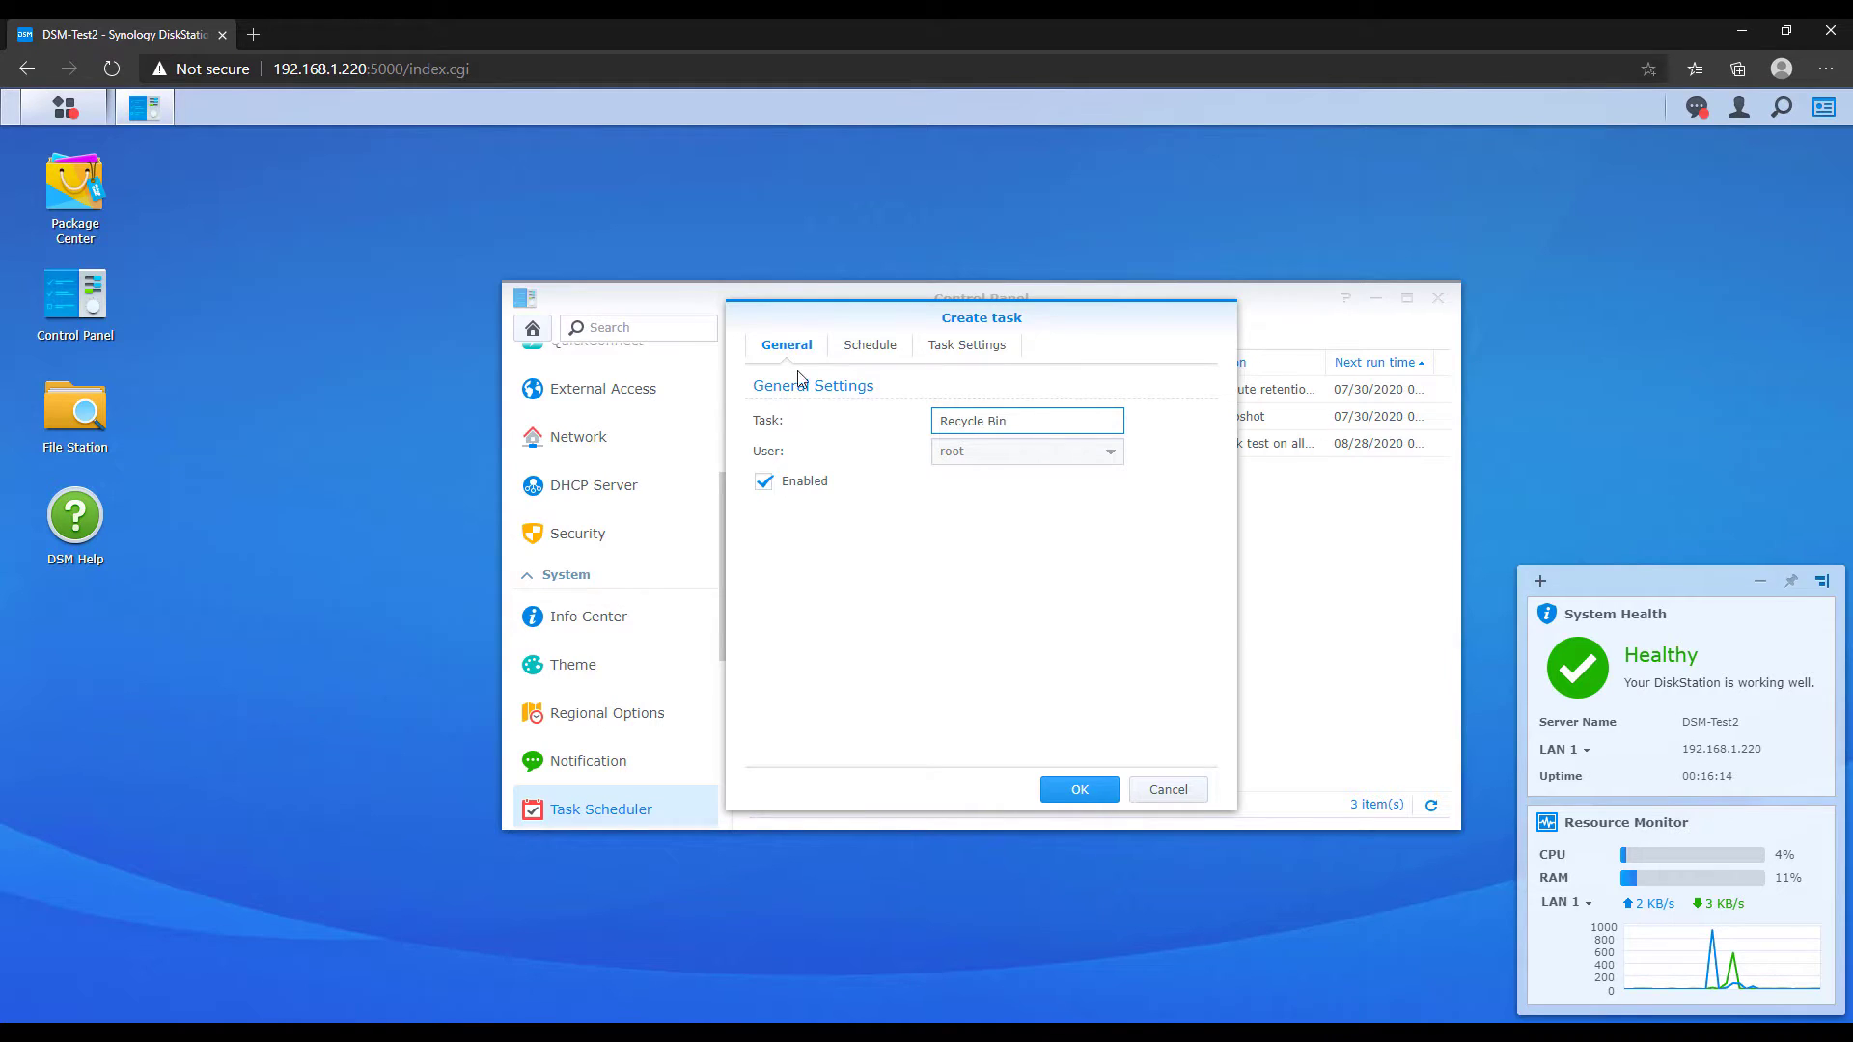
{"action": "left_click", "coordinate": [854, 348]}
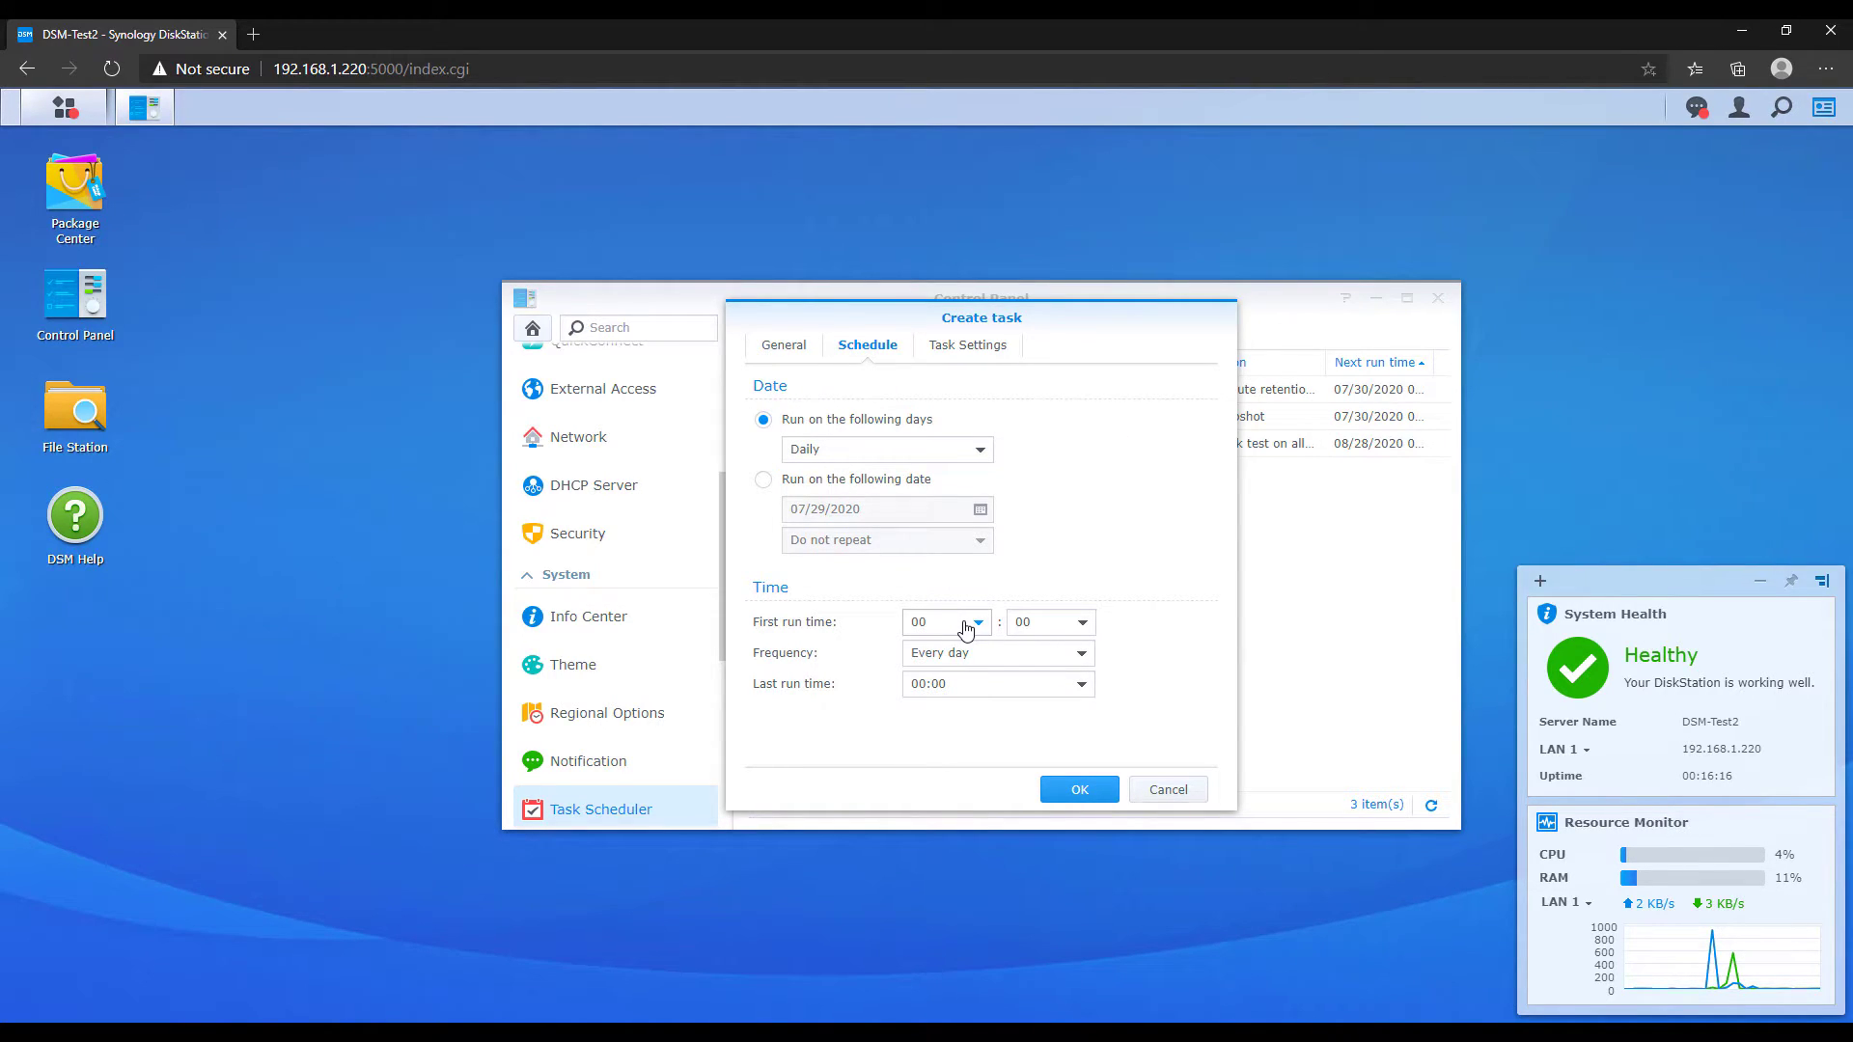
{"action": "left_click", "coordinate": [984, 349]}
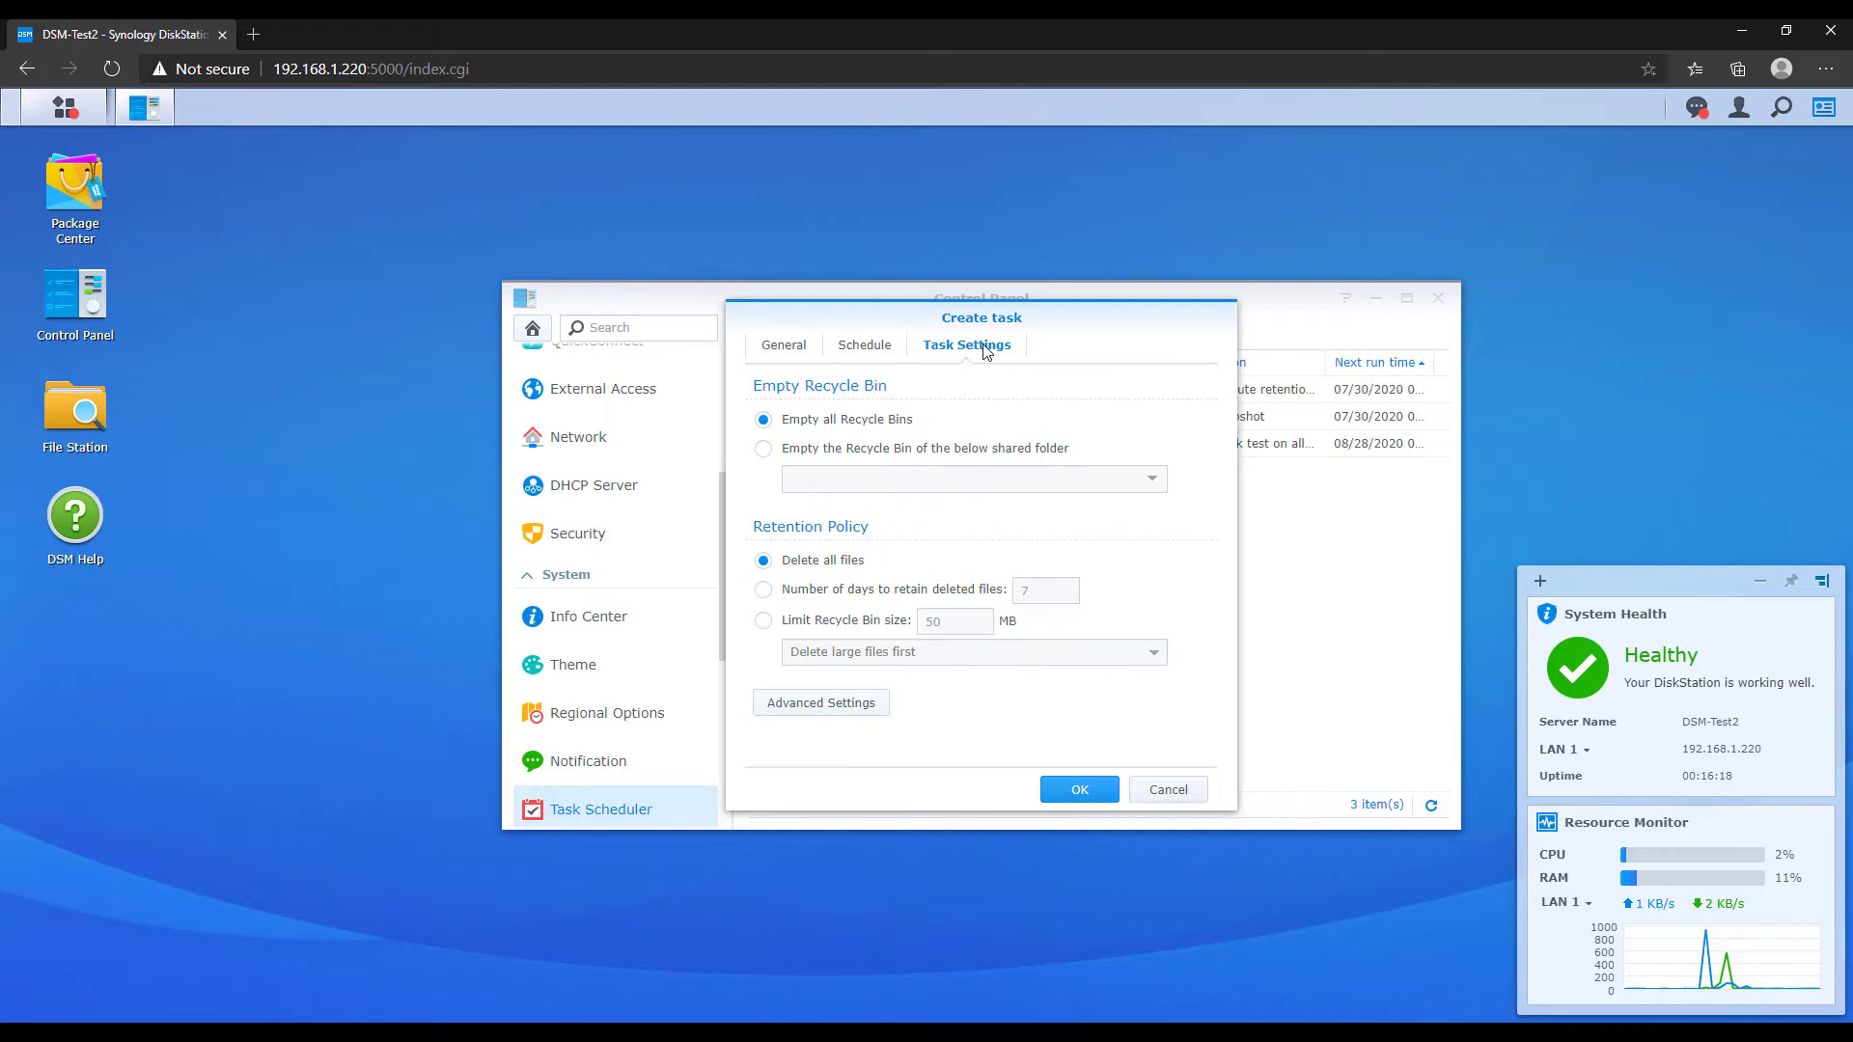
{"action": "left_click", "coordinate": [782, 452]}
{"action": "left_click", "coordinate": [1151, 478]}
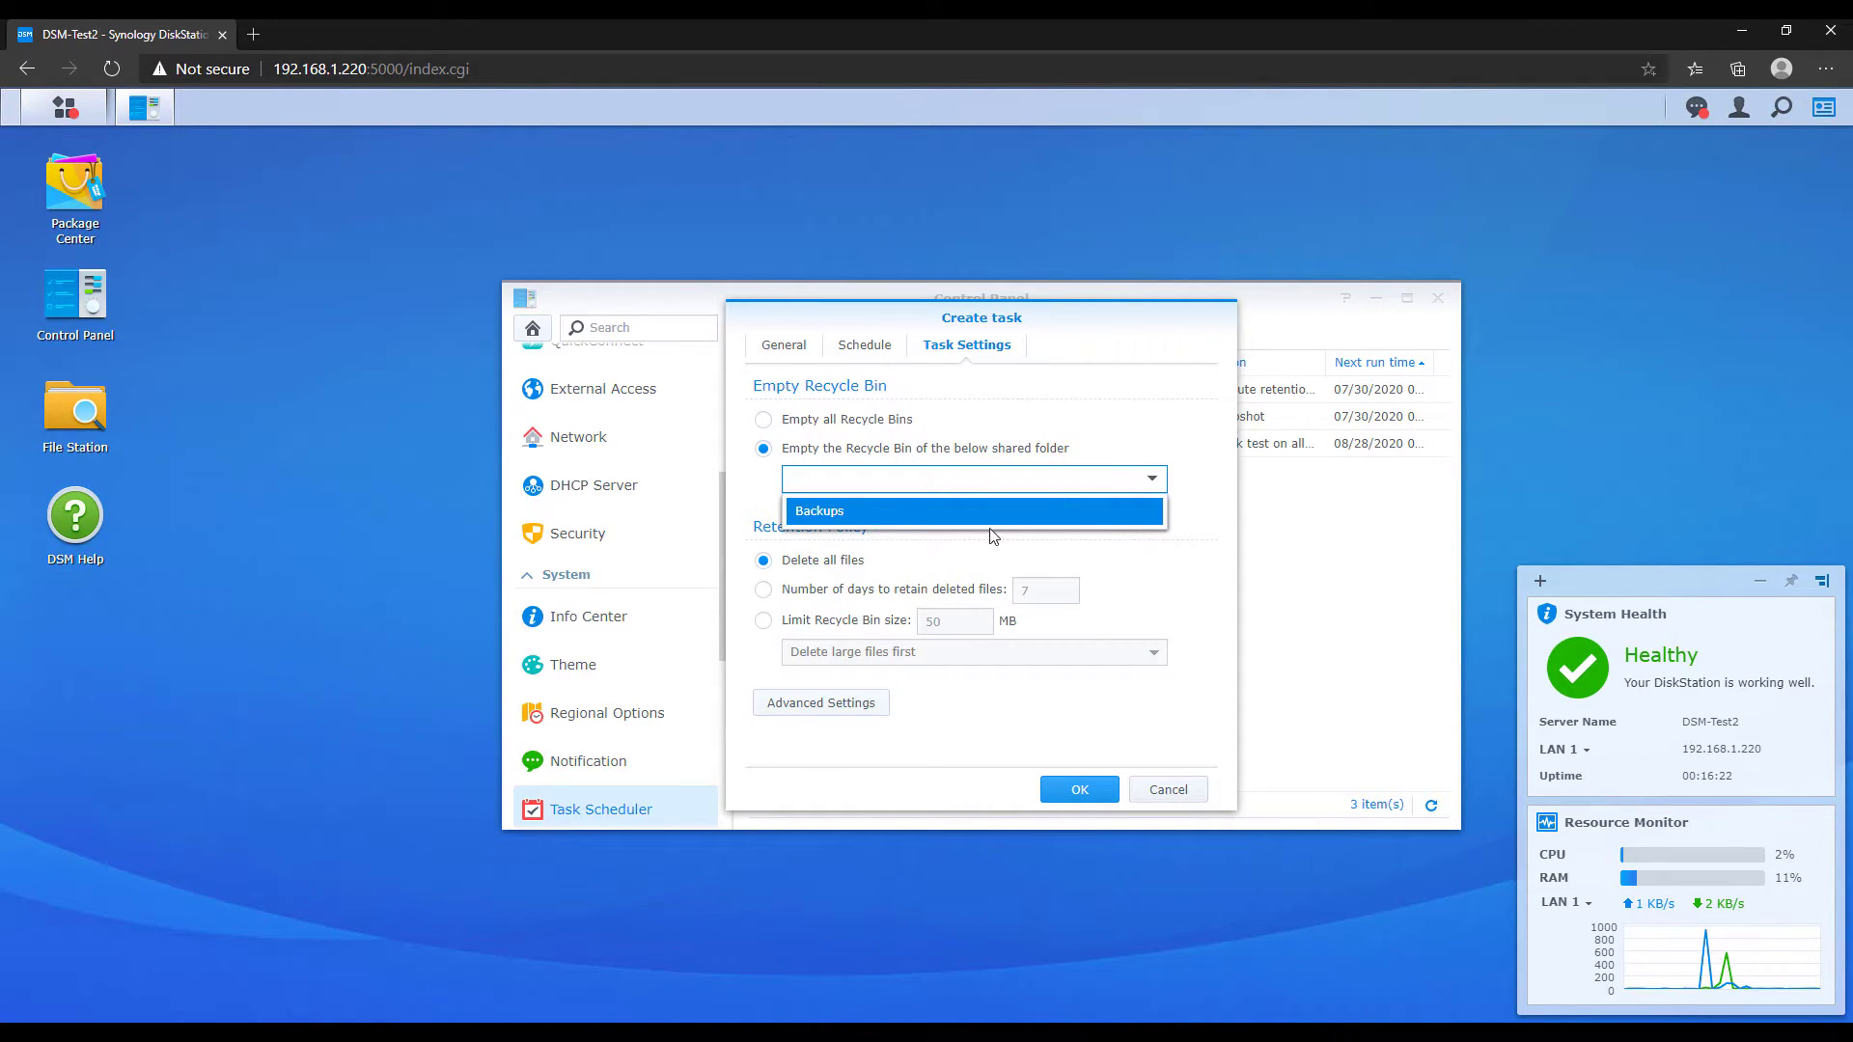
{"action": "left_click", "coordinate": [962, 516]}
{"action": "left_click", "coordinate": [773, 423]}
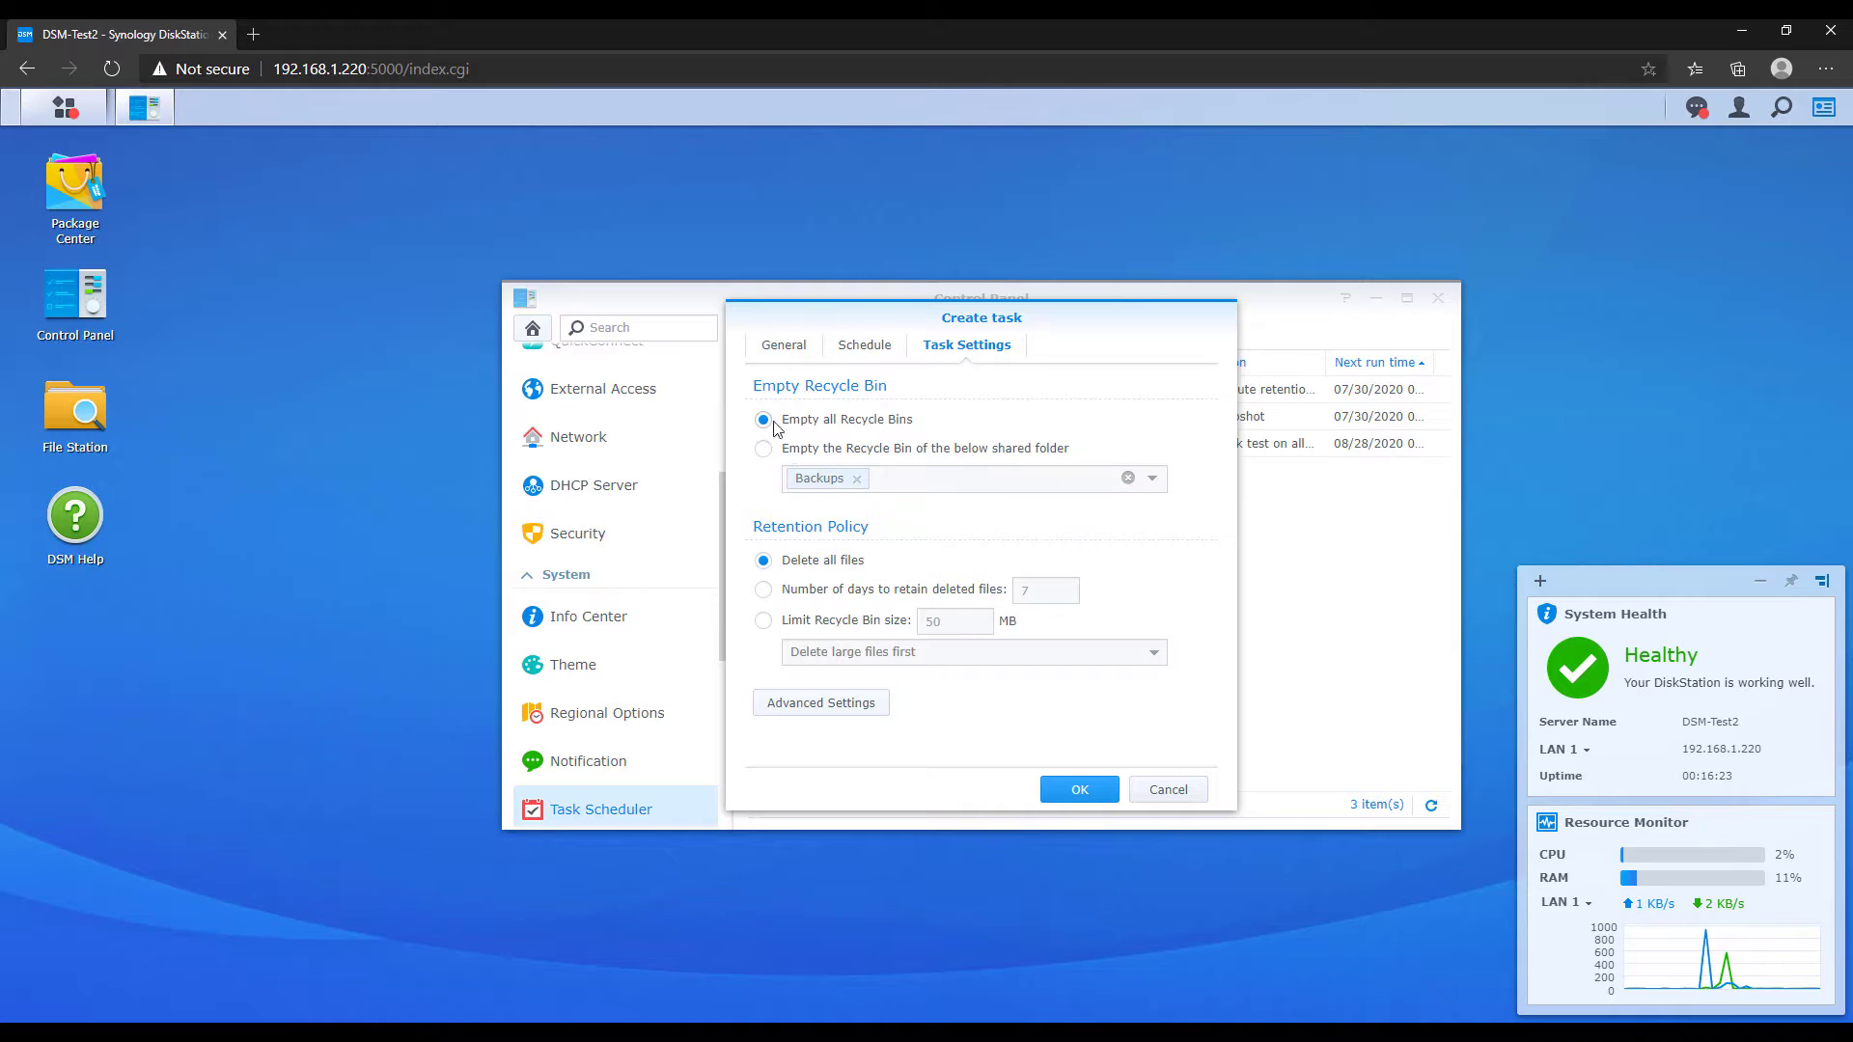
Step: Retain deleted files for 14 days, save the task with Recycle Bin enabled for all shared folders, and close Control Panel
{"action": "left_click", "coordinate": [766, 591]}
{"action": "left_click_drag", "start_coordinate": [1043, 590], "coordinate": [958, 593]}
{"action": "type", "text": "1"}
{"action": "left_click", "coordinate": [1082, 790]}
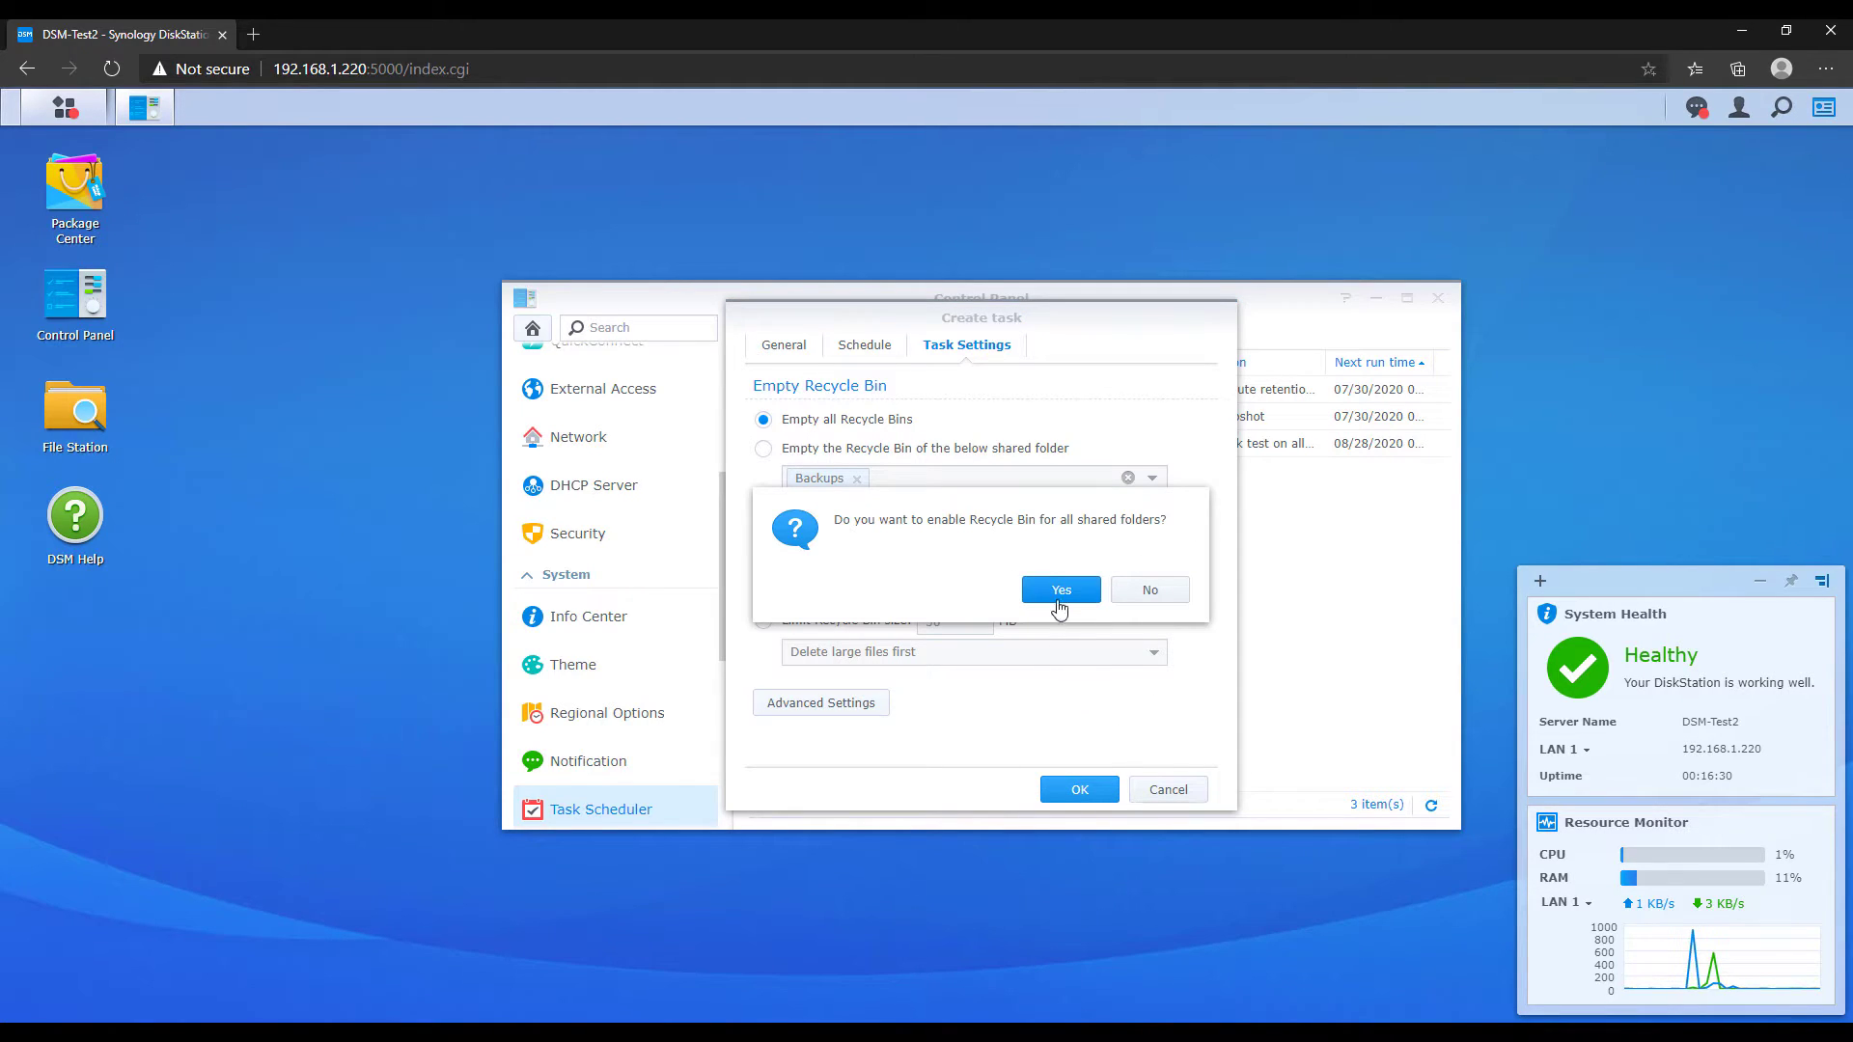
{"action": "left_click", "coordinate": [1058, 591]}
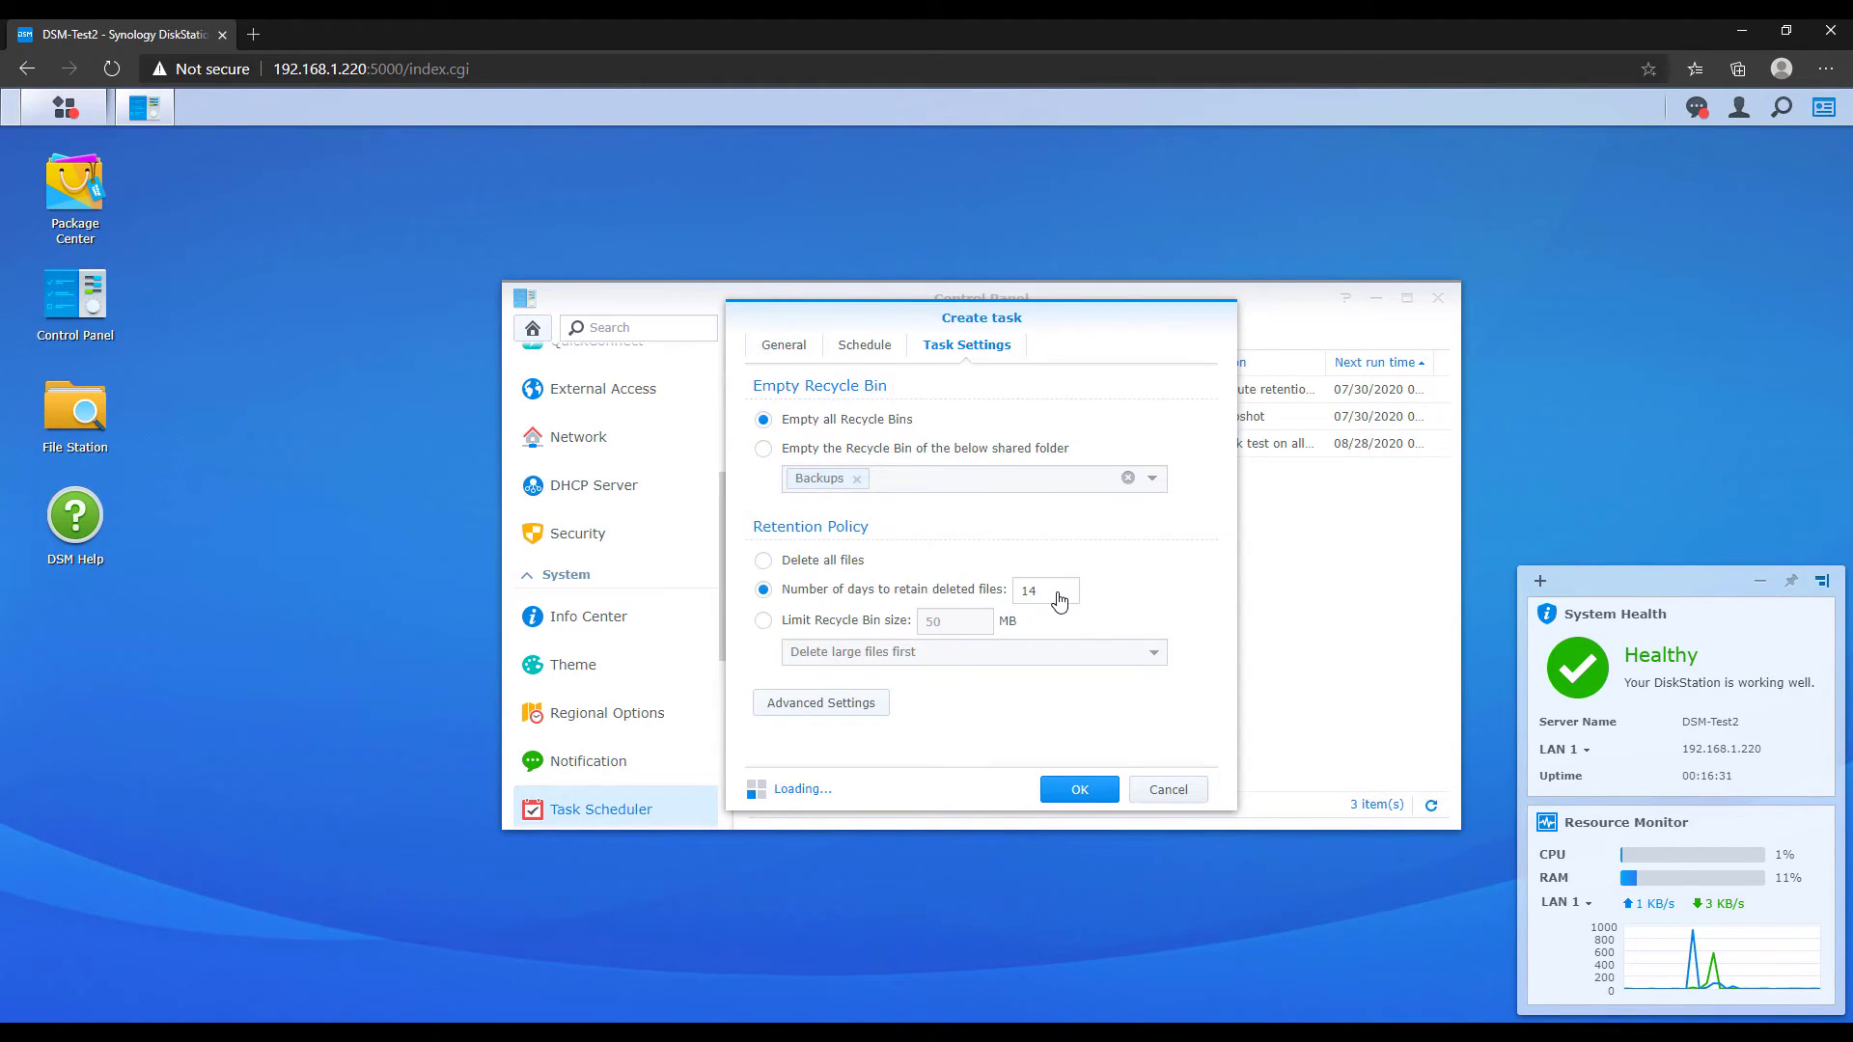
{"action": "left_click", "coordinate": [1436, 307]}
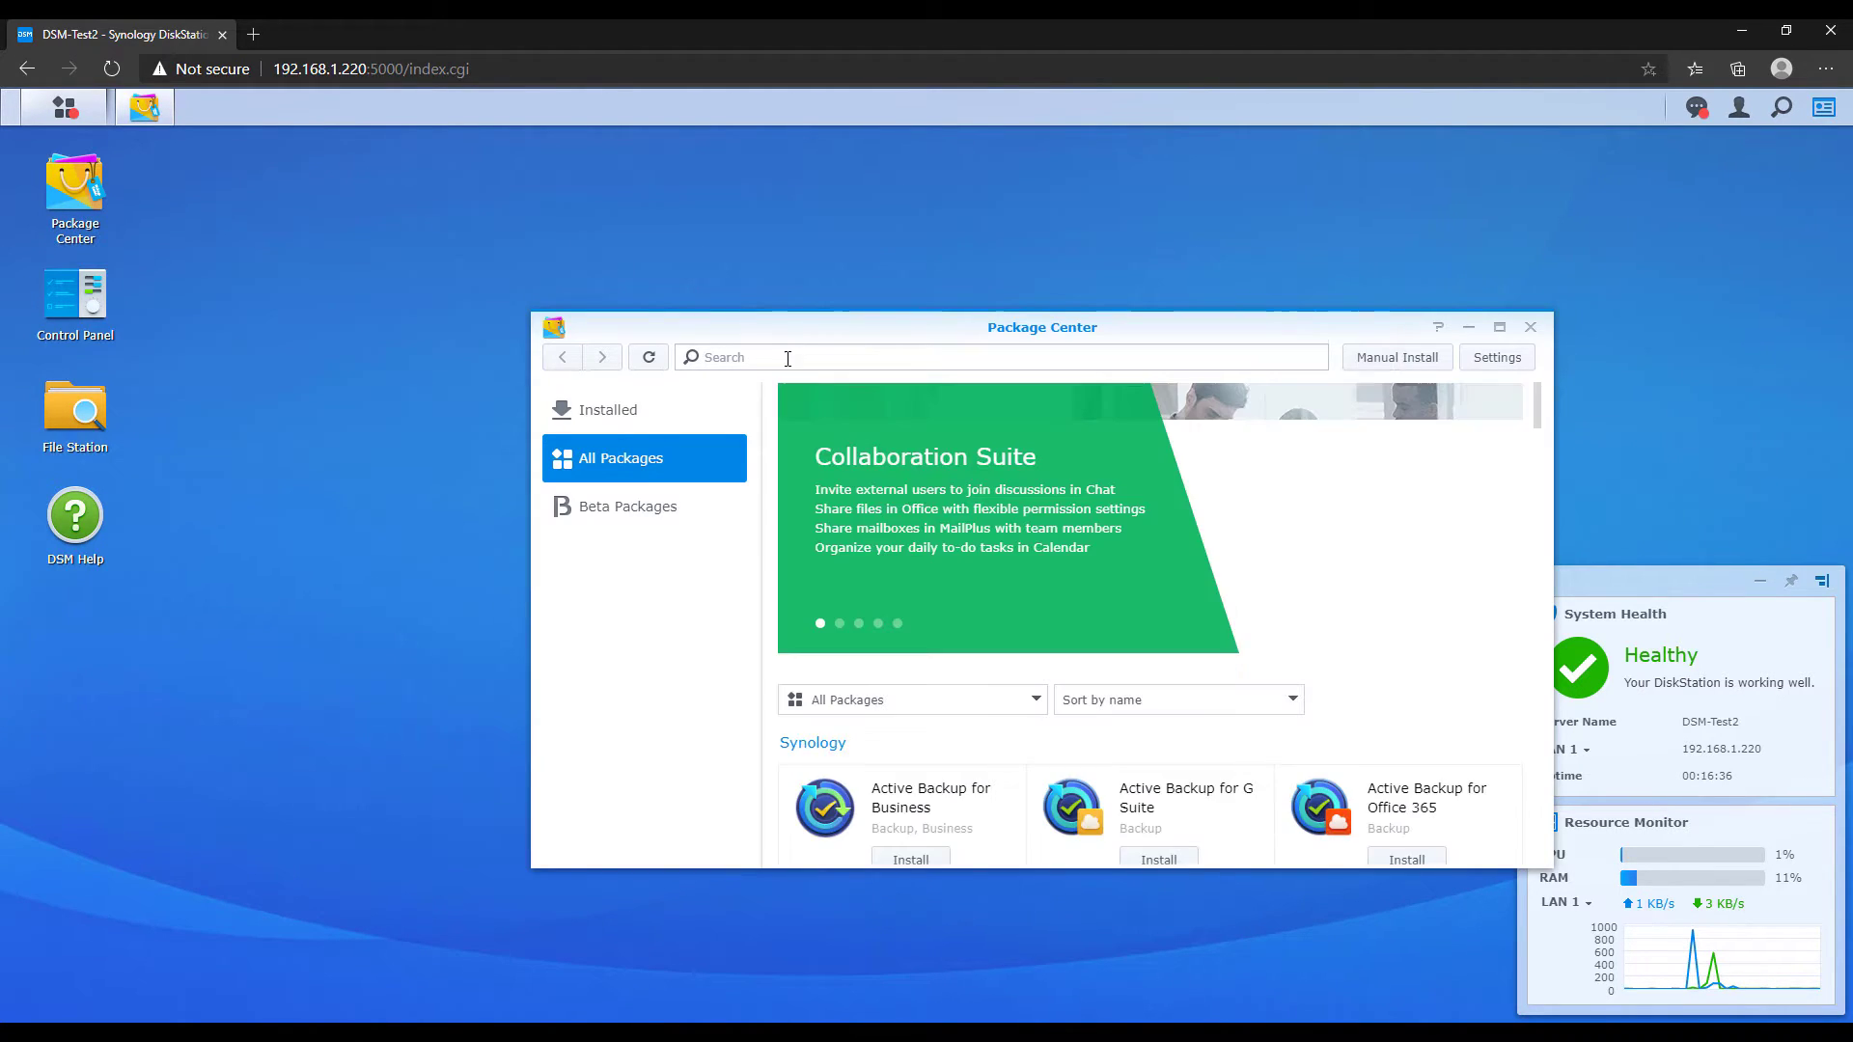
Step: Search Package Center for "analyzer", then install and open Storage Analyzer
{"action": "left_click", "coordinate": [786, 358]}
{"action": "type", "text": "storage an"}
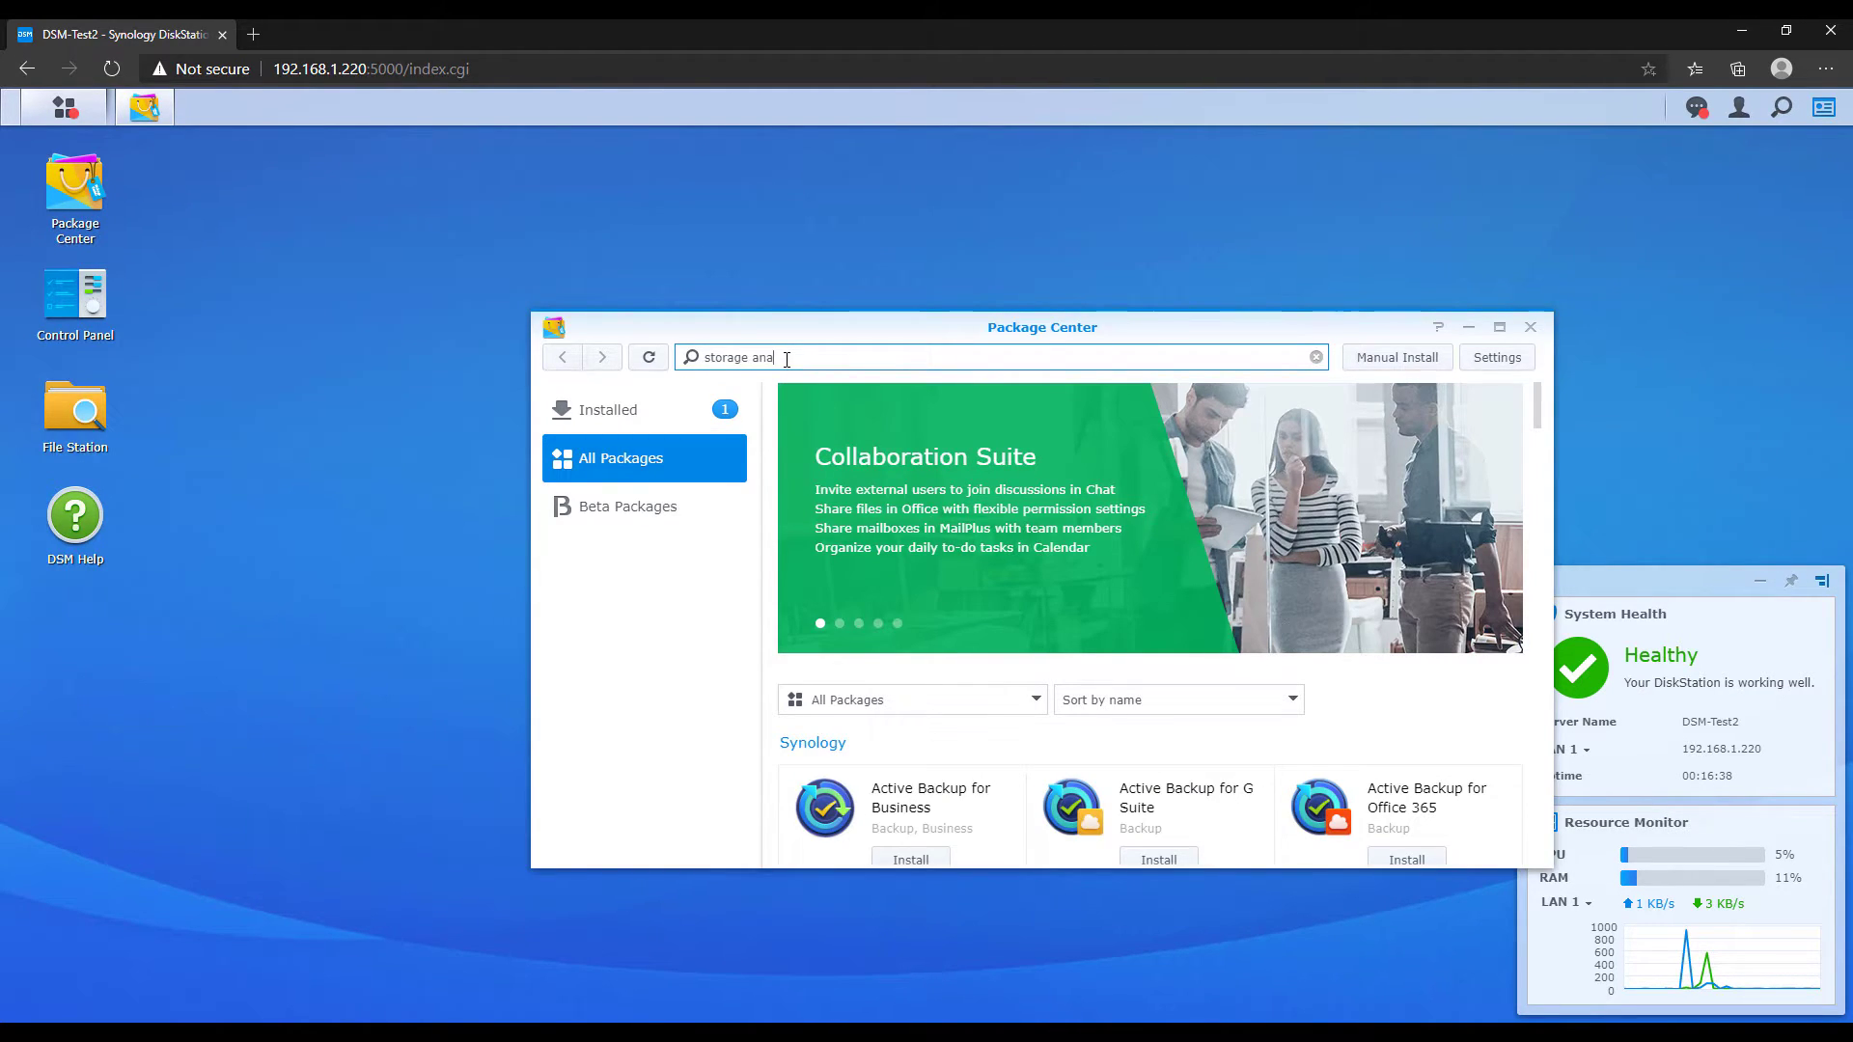
{"action": "type", "text": " a"}
{"action": "key", "text": "BackSpace"}
{"action": "key", "text": "BackSpace"}
{"action": "key", "text": "BackSpace"}
{"action": "key", "text": "BackSpace"}
{"action": "key", "text": "BackSpace"}
{"action": "key", "text": "BackSpace"}
{"action": "key", "text": "BackSpace"}
{"action": "key", "text": "BackSpace"}
{"action": "key", "text": "BackSpace"}
{"action": "type", "text": "analyzer"}
{"action": "left_click", "coordinate": [910, 516]}
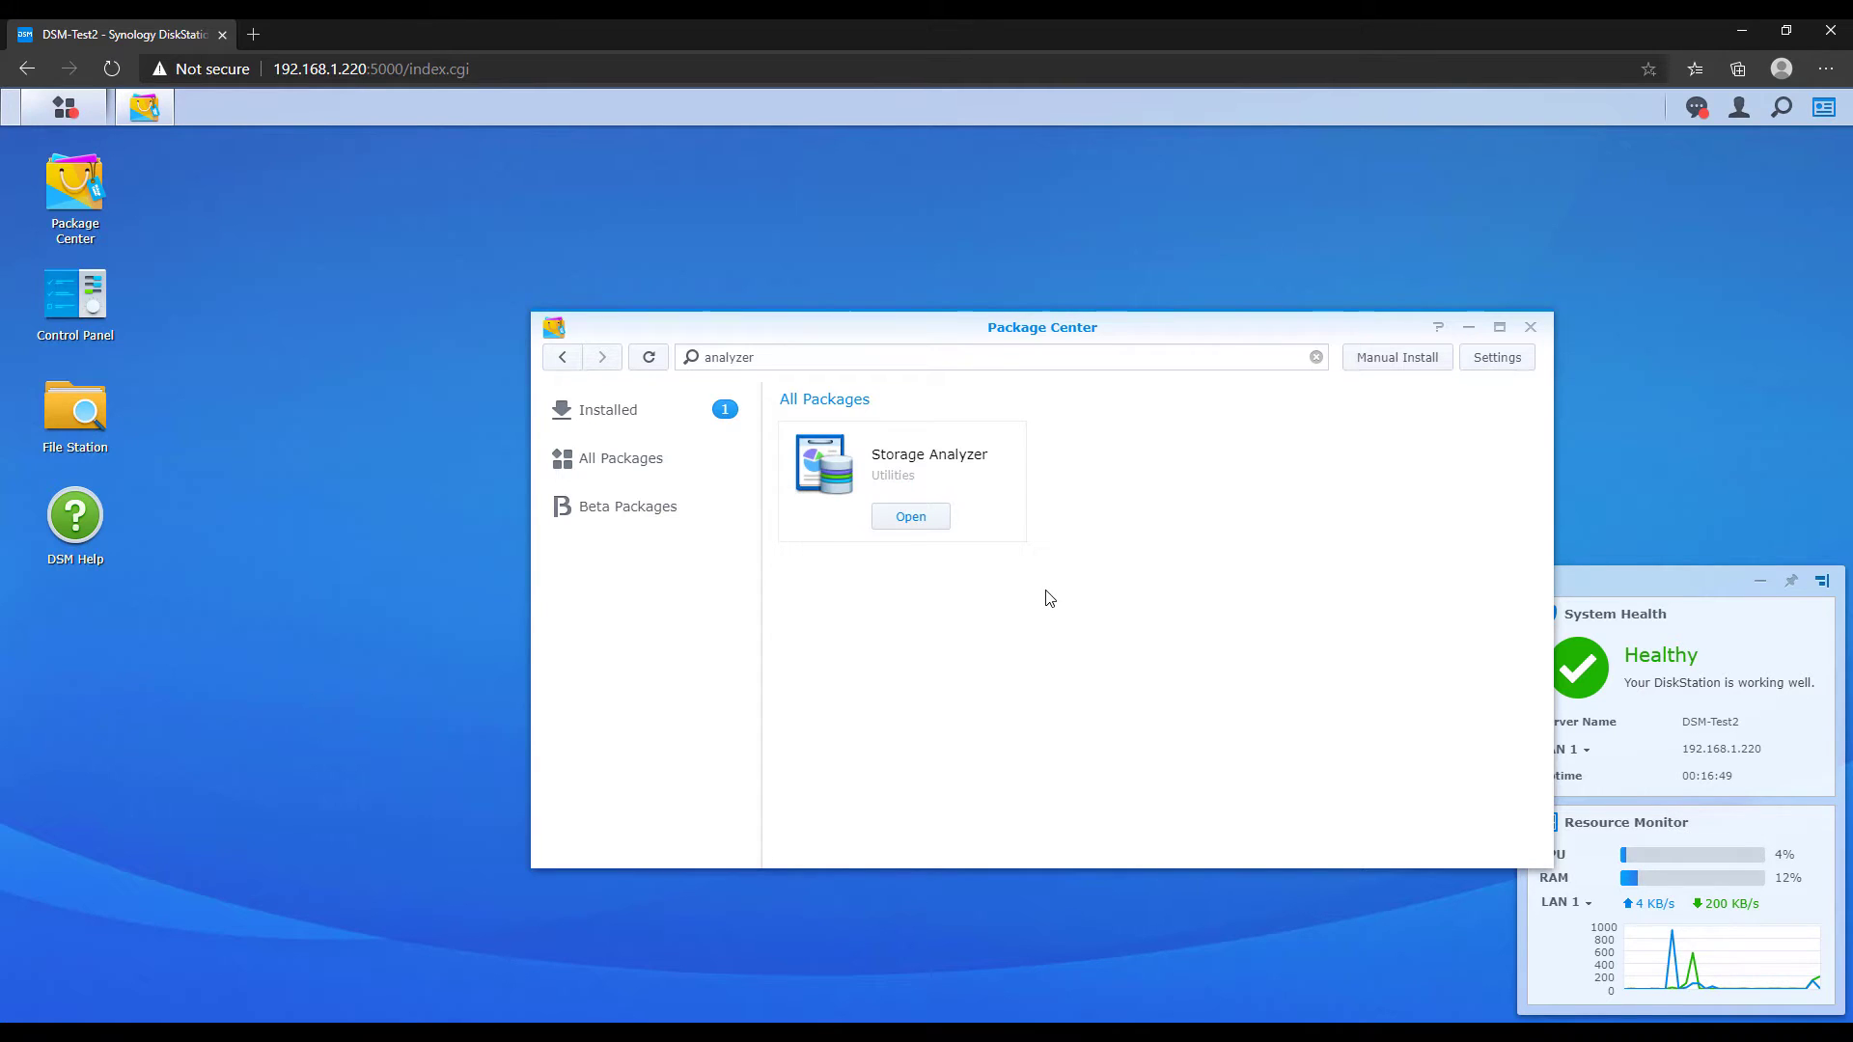
{"action": "left_click", "coordinate": [916, 527]}
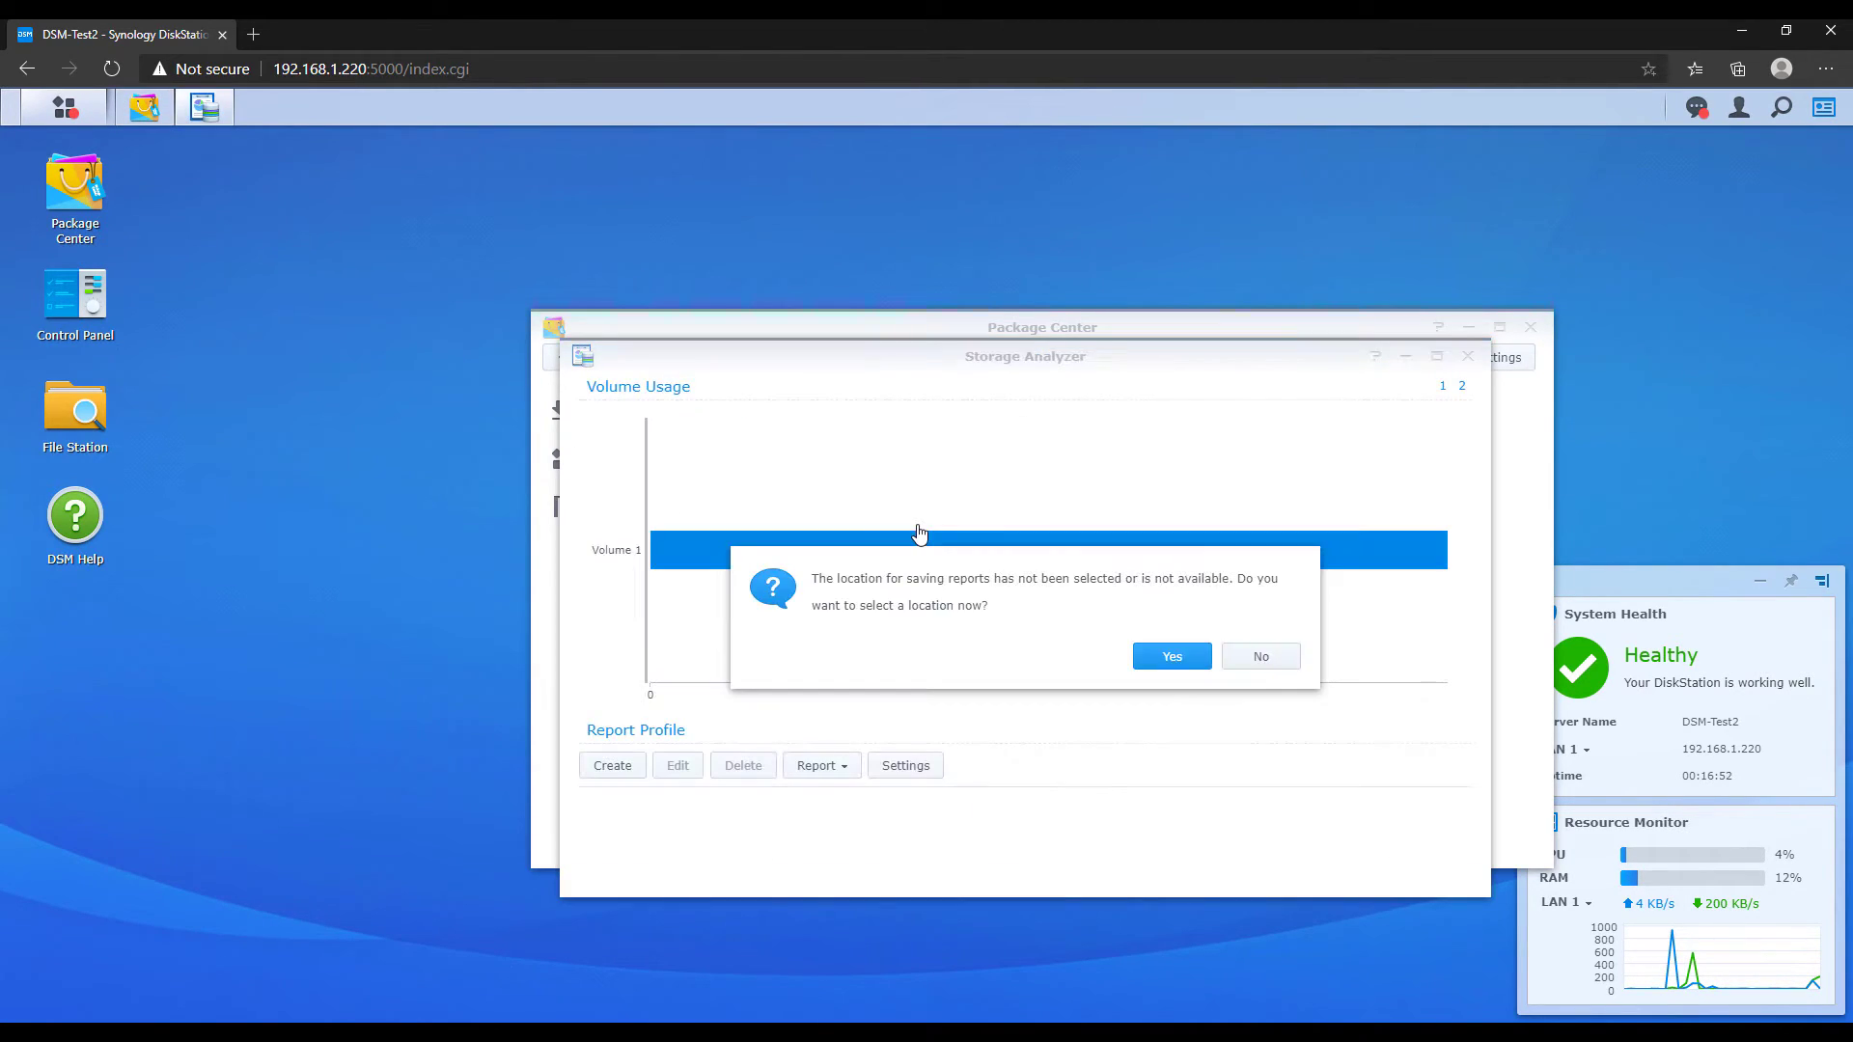
Step: Create a "Storage Reports" folder inside Backups, choose it as the report save location, and save the Storage Analyzer settings
{"action": "left_click", "coordinate": [1161, 664]}
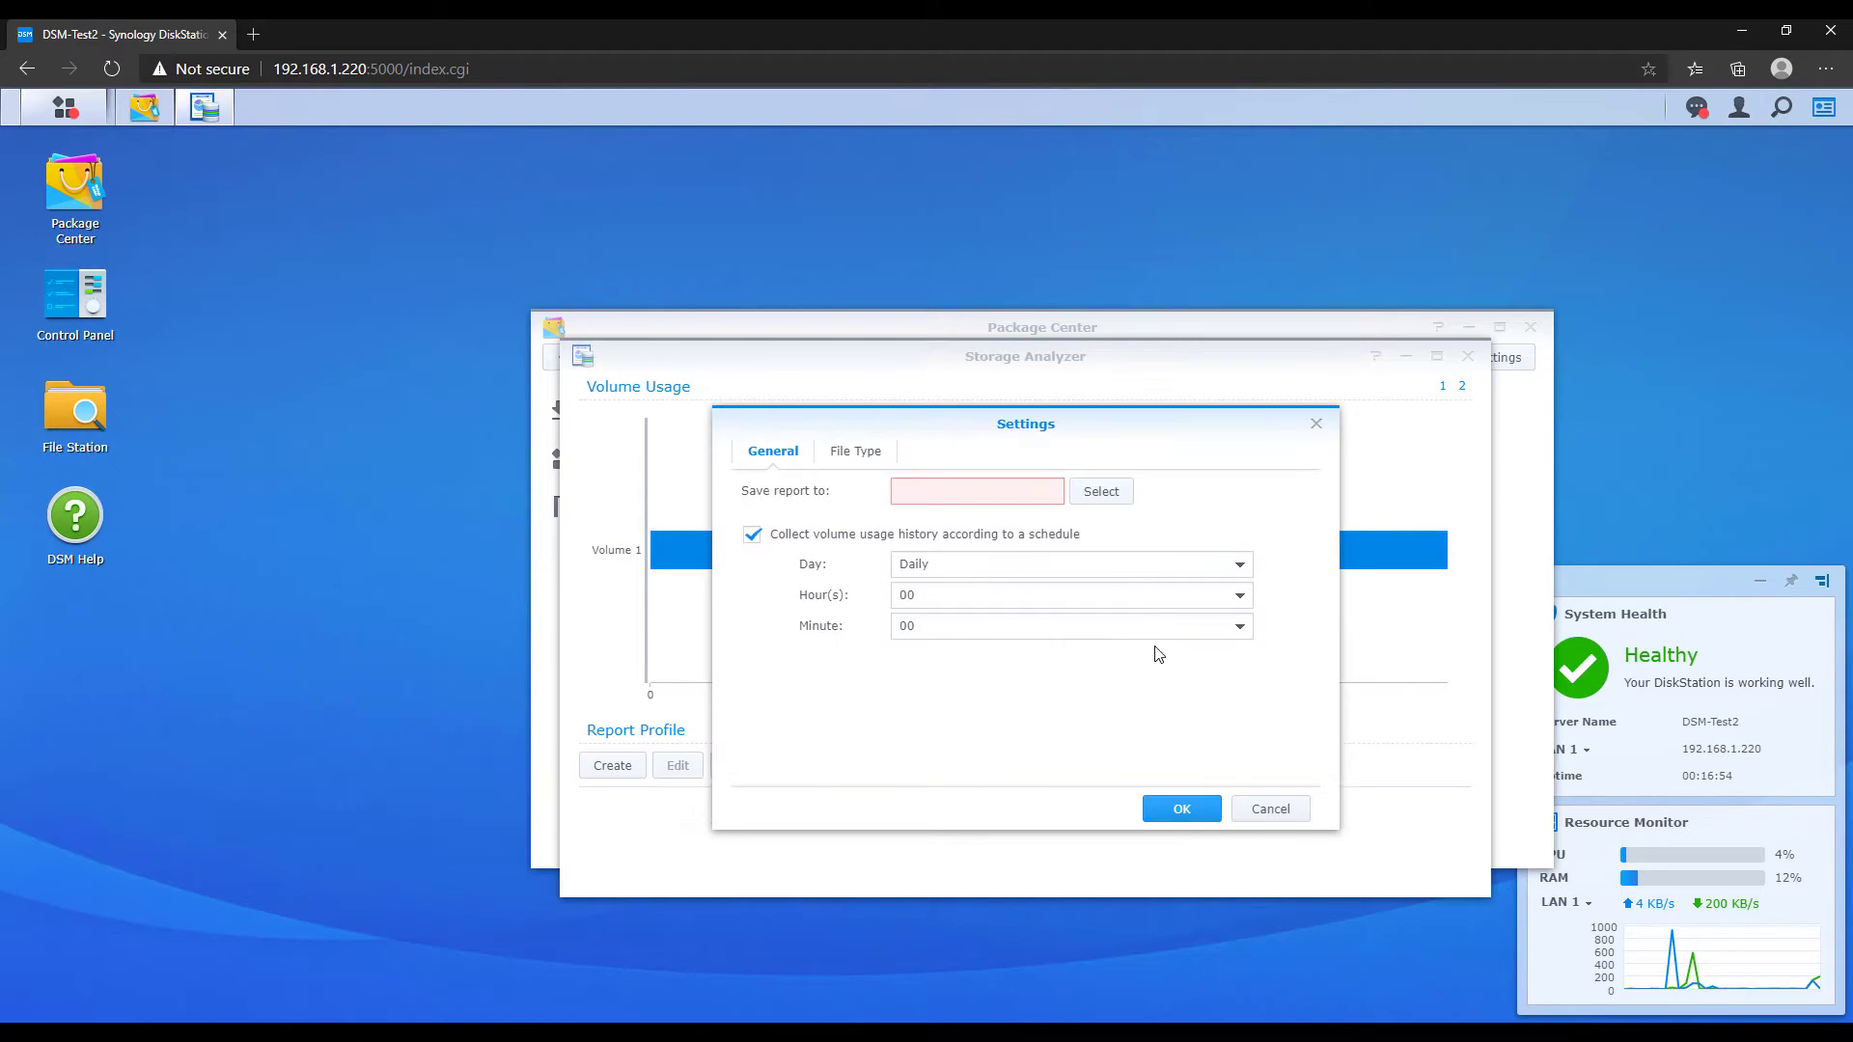
{"action": "left_click", "coordinate": [1116, 503]}
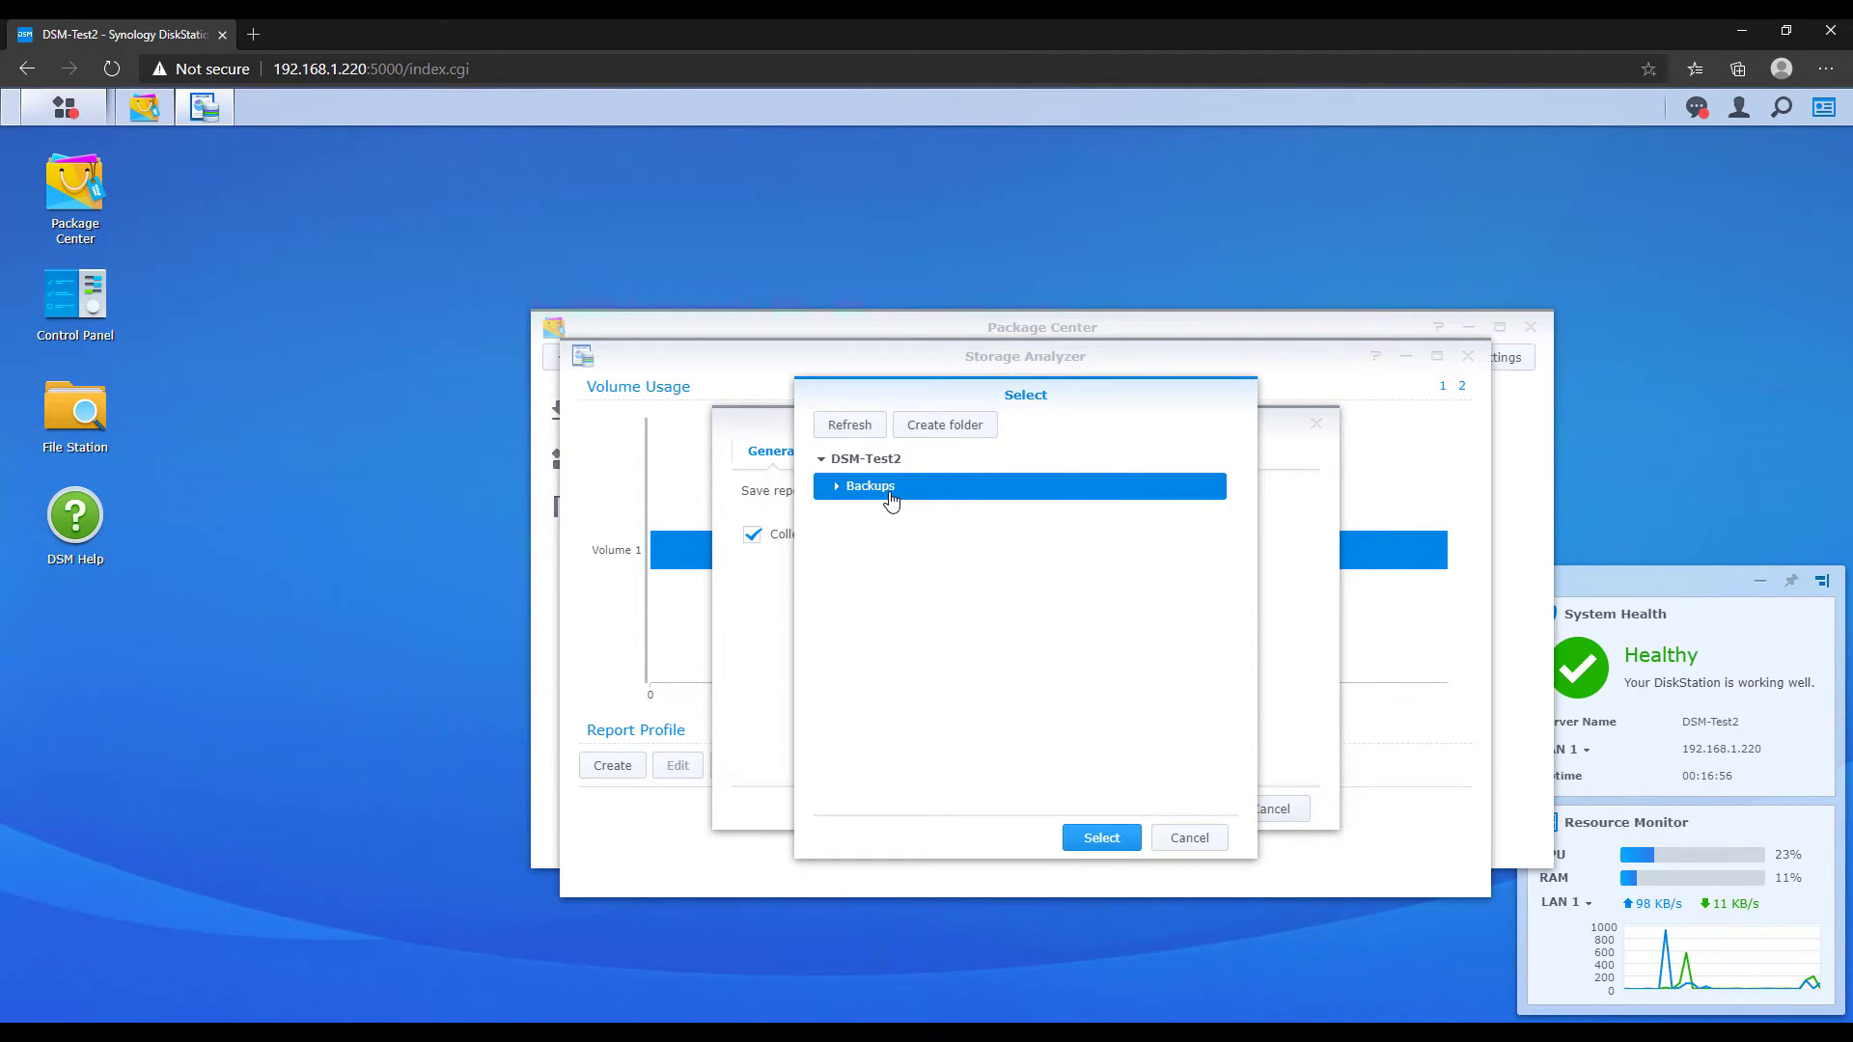
{"action": "left_click", "coordinate": [940, 436]}
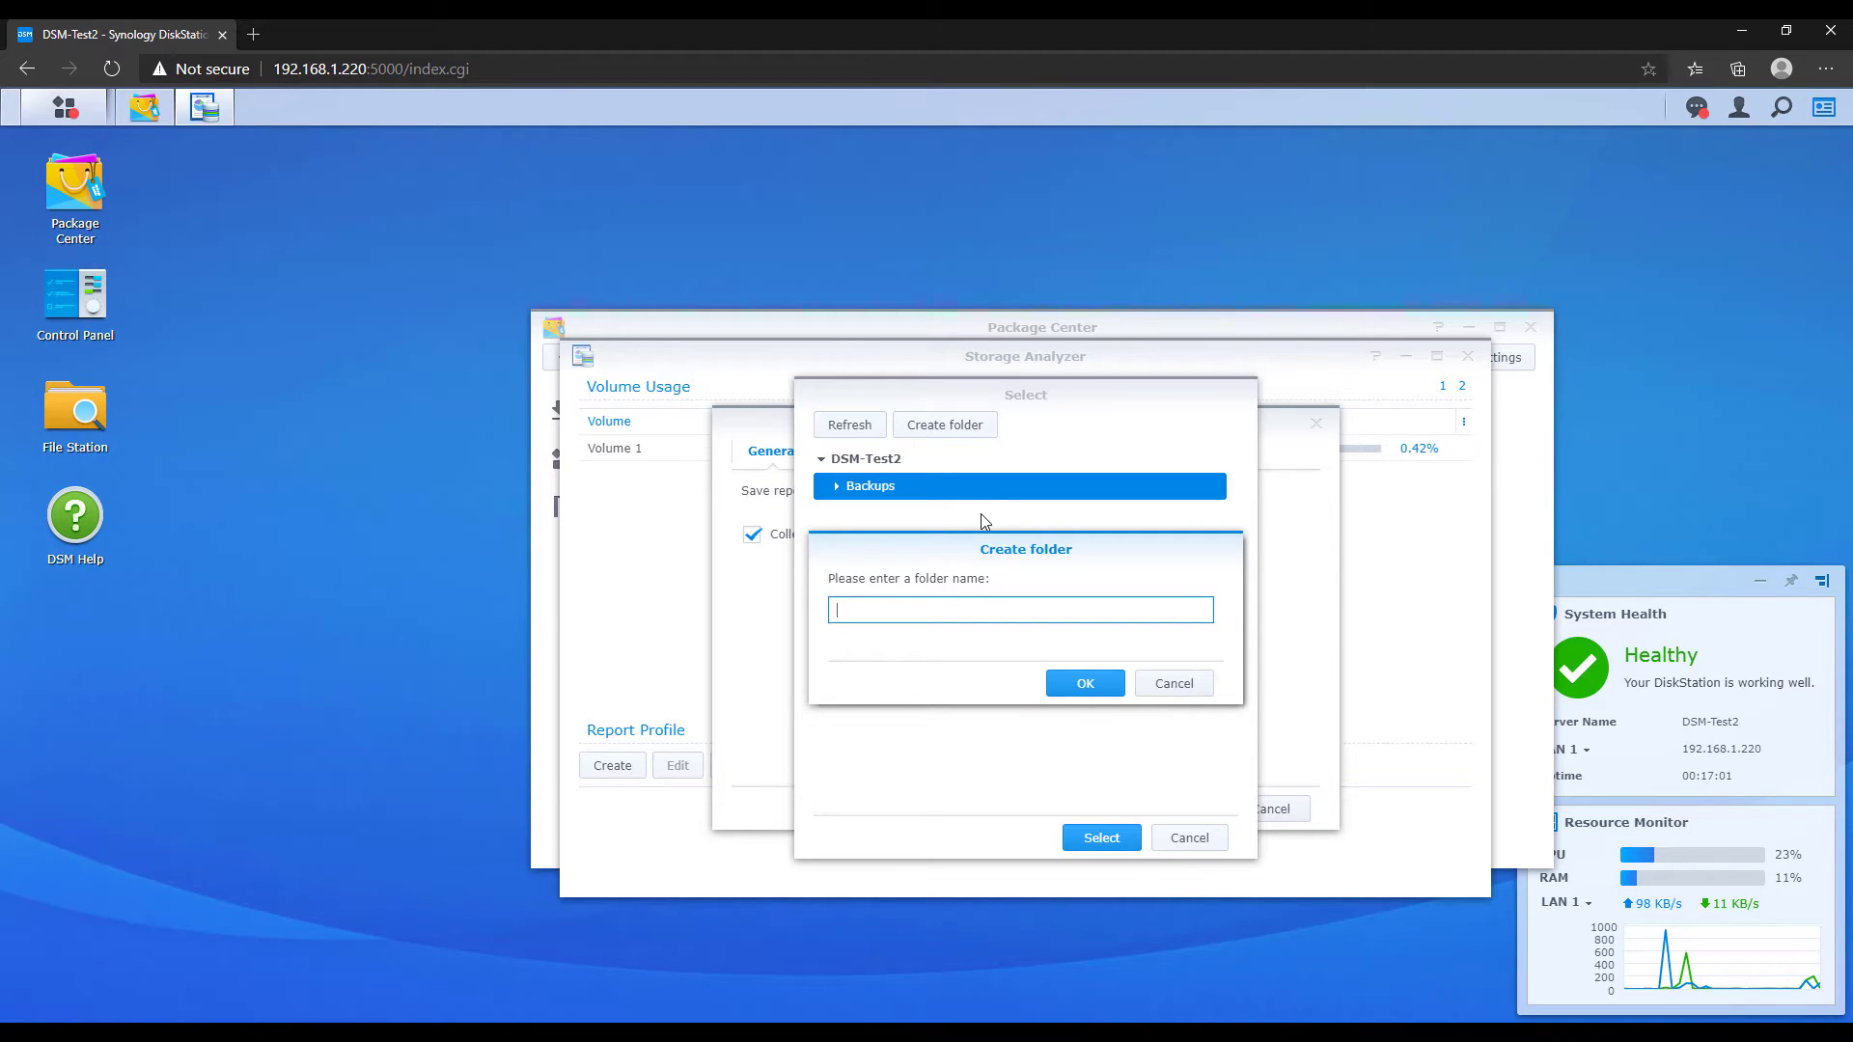
{"action": "type", "text": "Stora"}
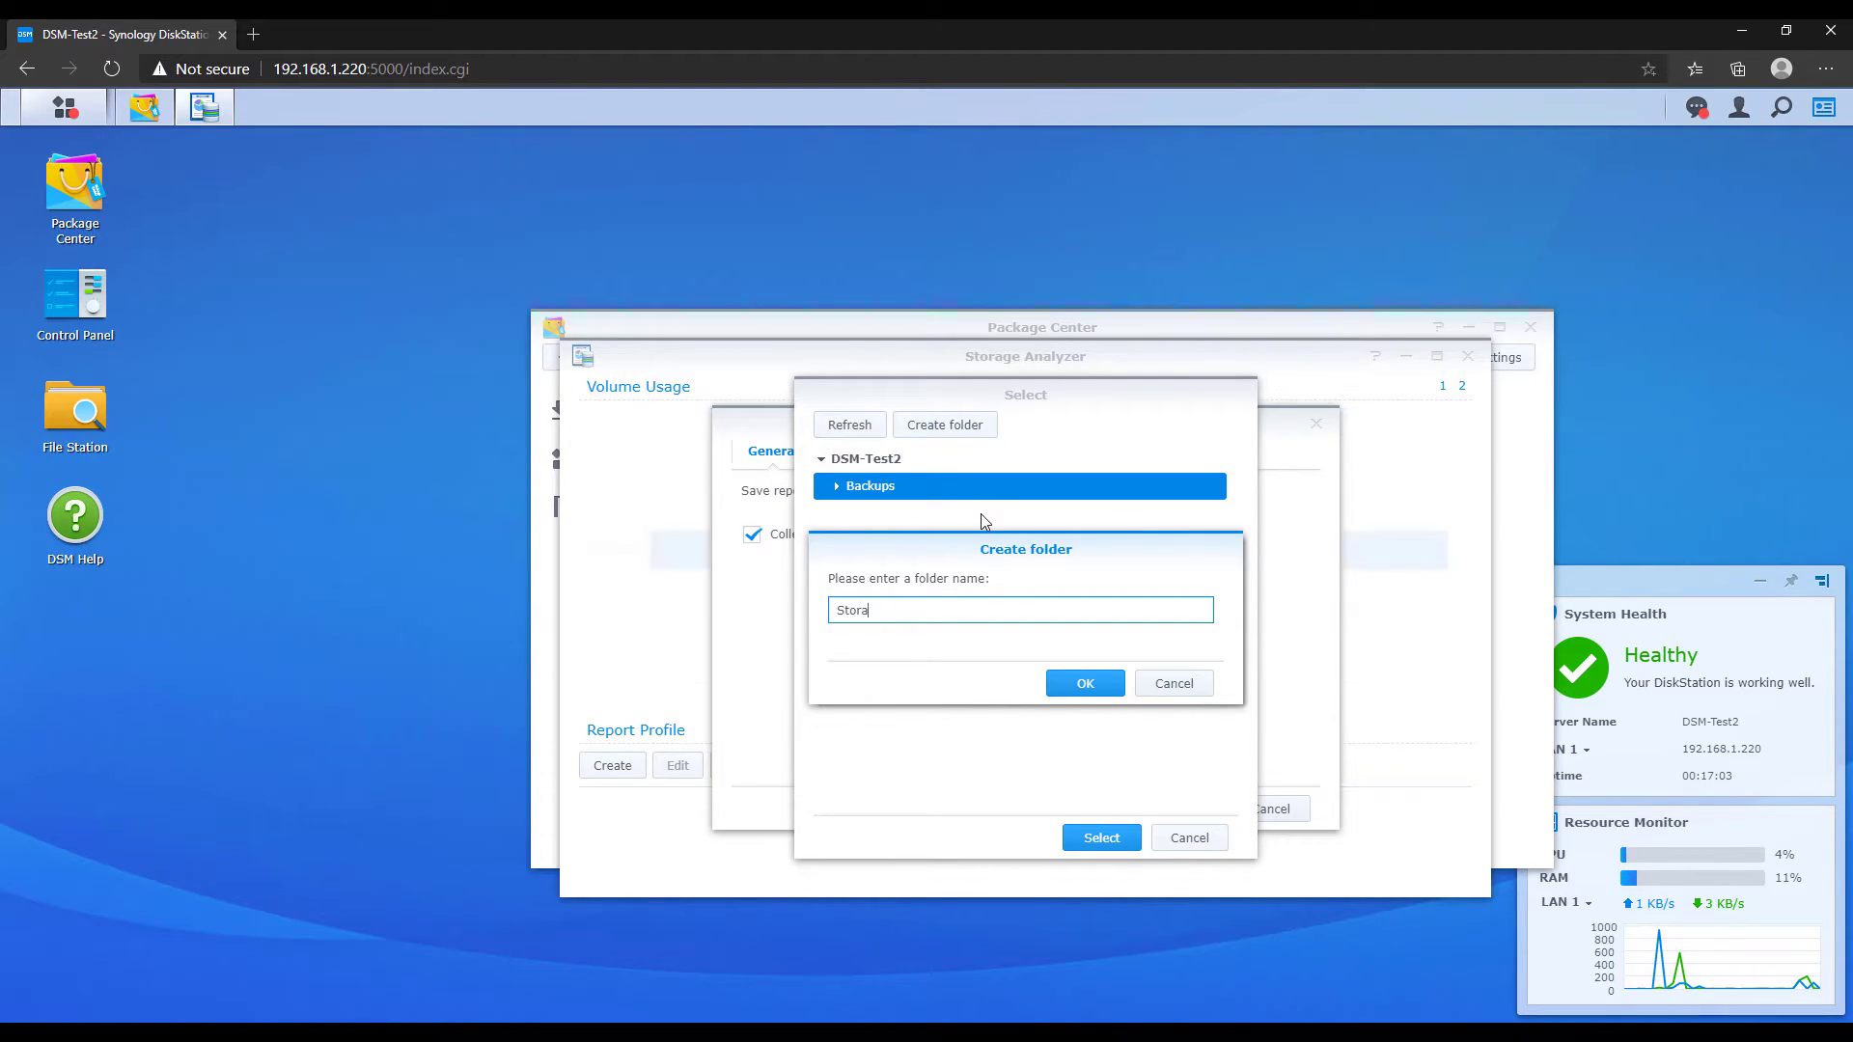
{"action": "type", "text": "ge Reports"}
{"action": "key", "text": "Return"}
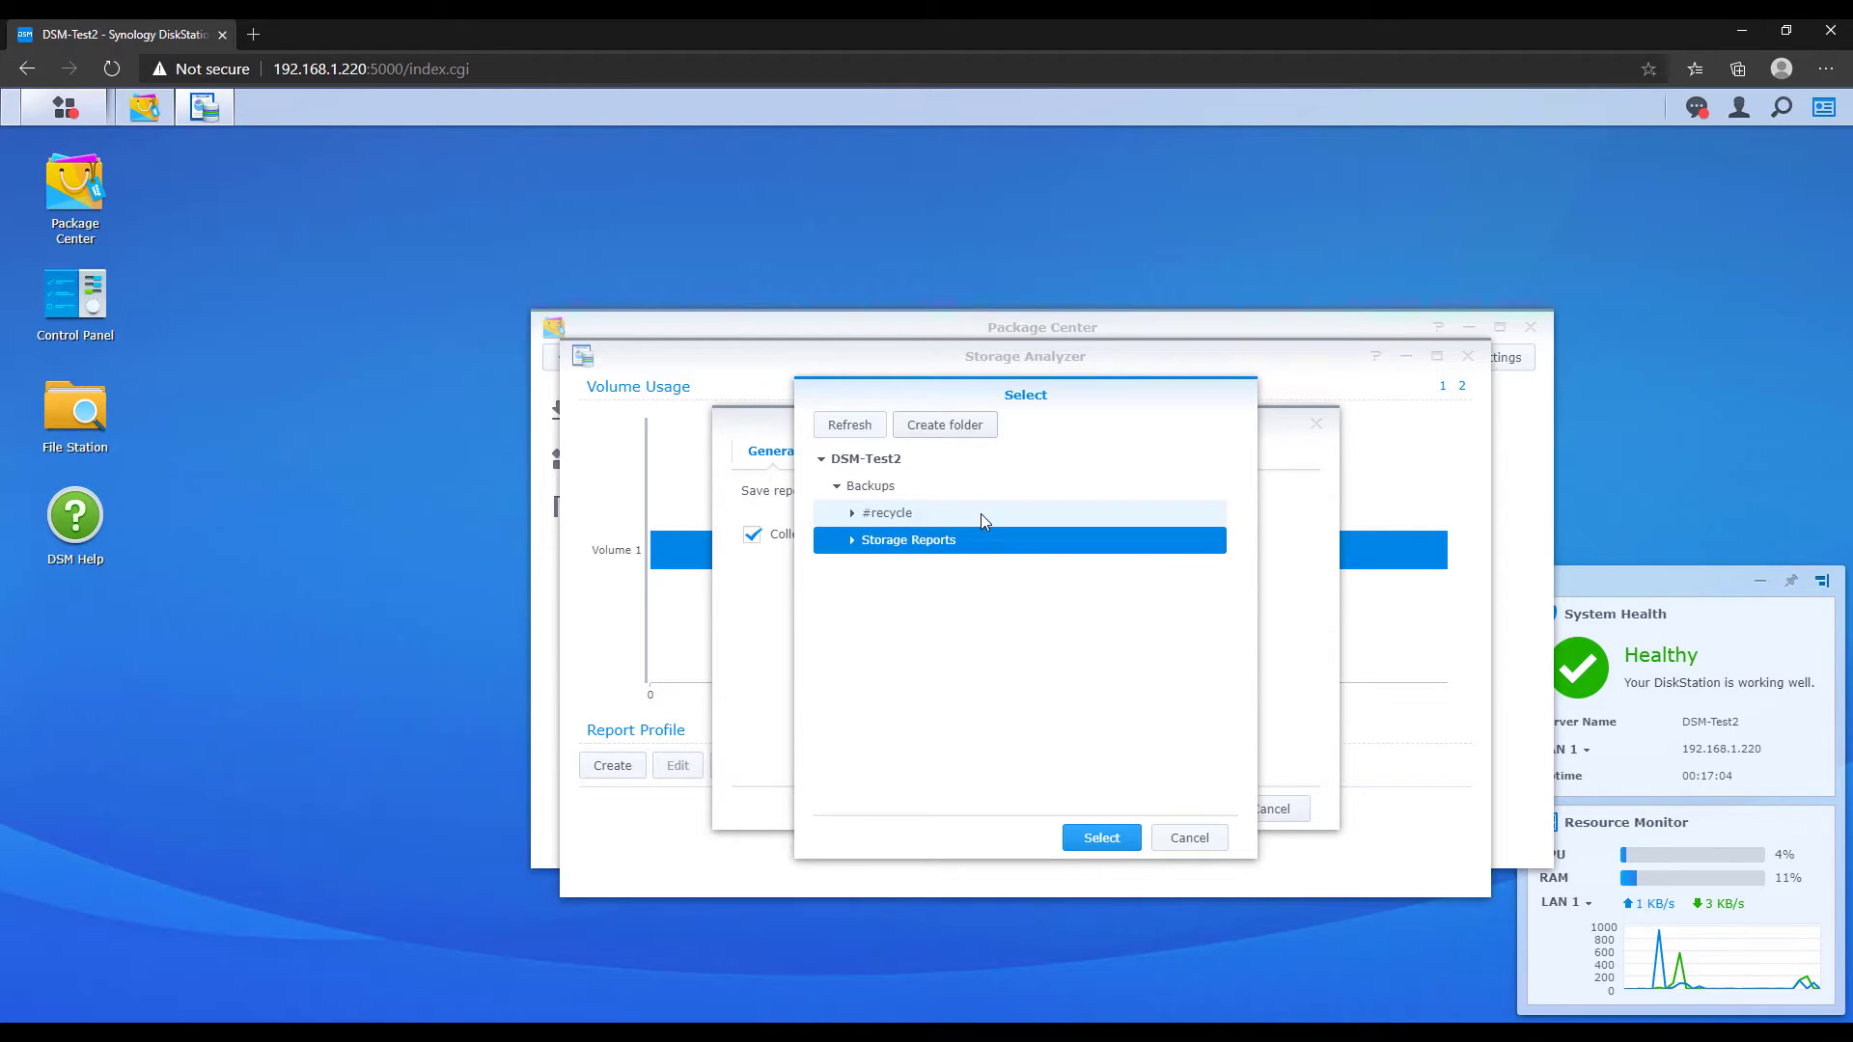
{"action": "left_click", "coordinate": [1098, 836]}
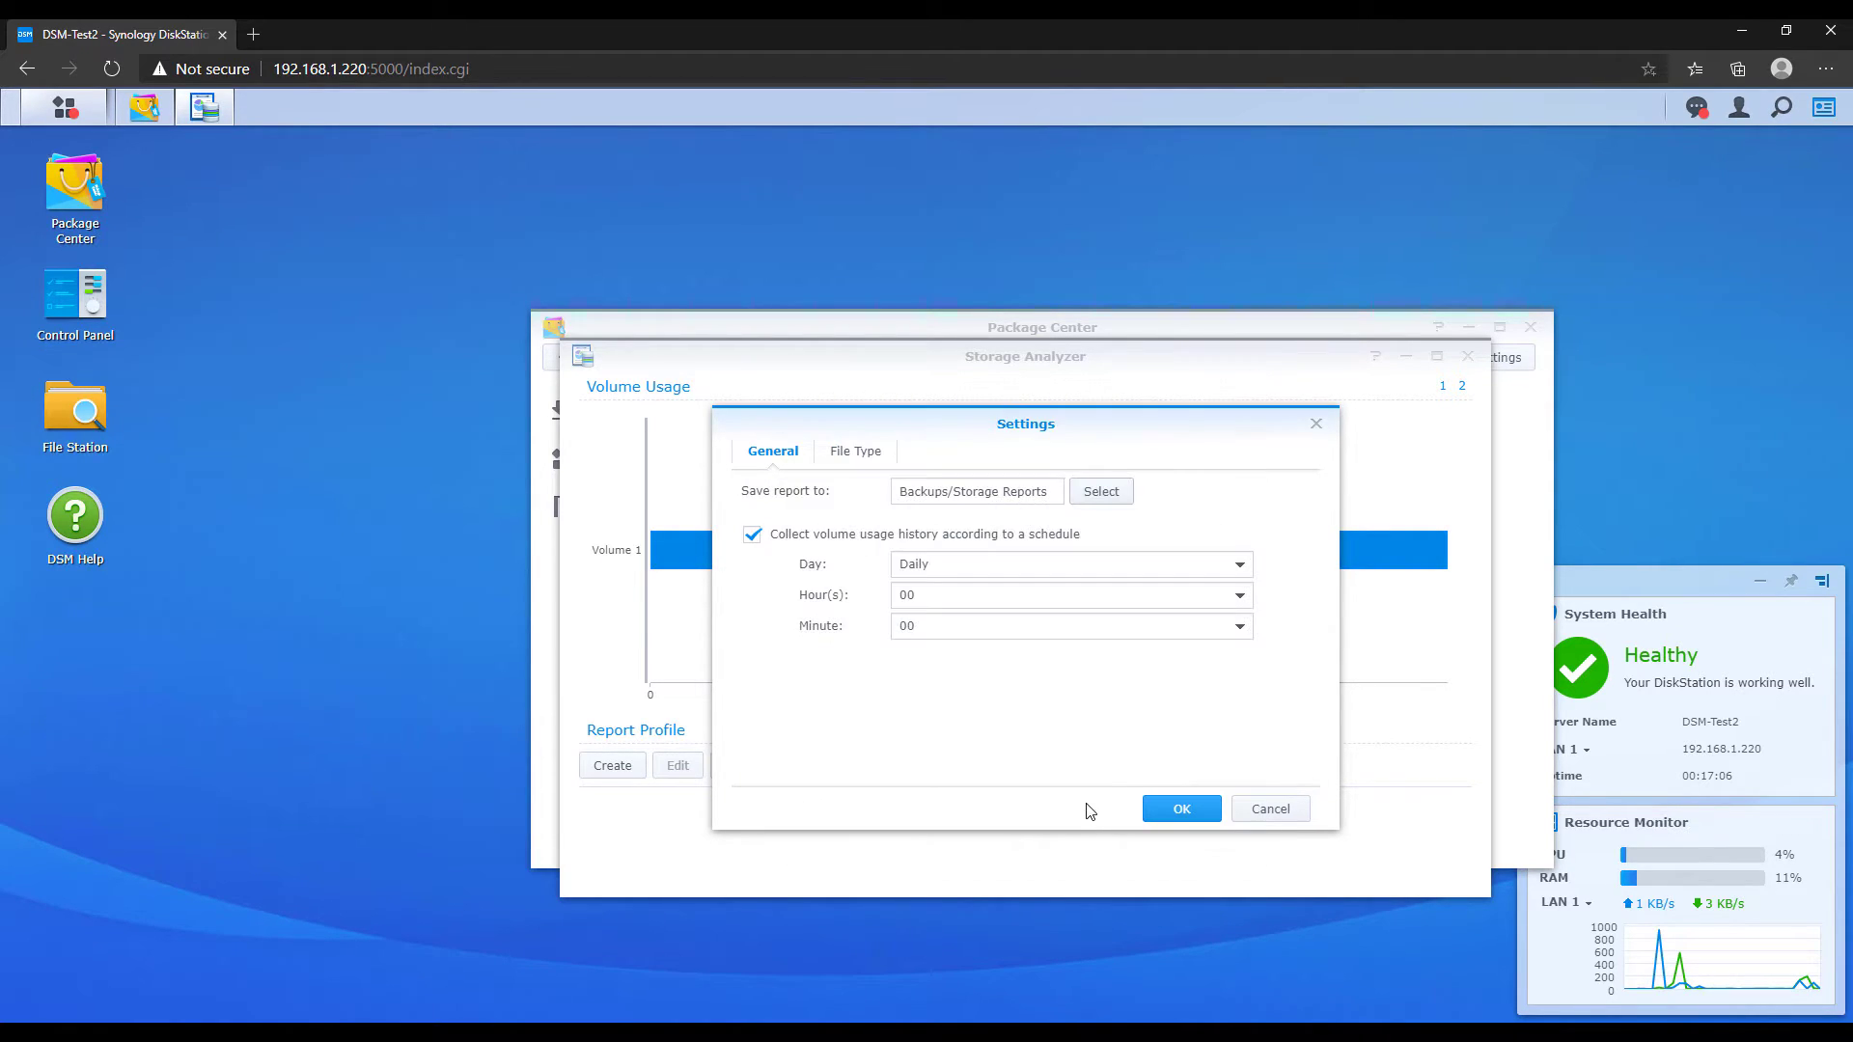
{"action": "left_click", "coordinate": [855, 452]}
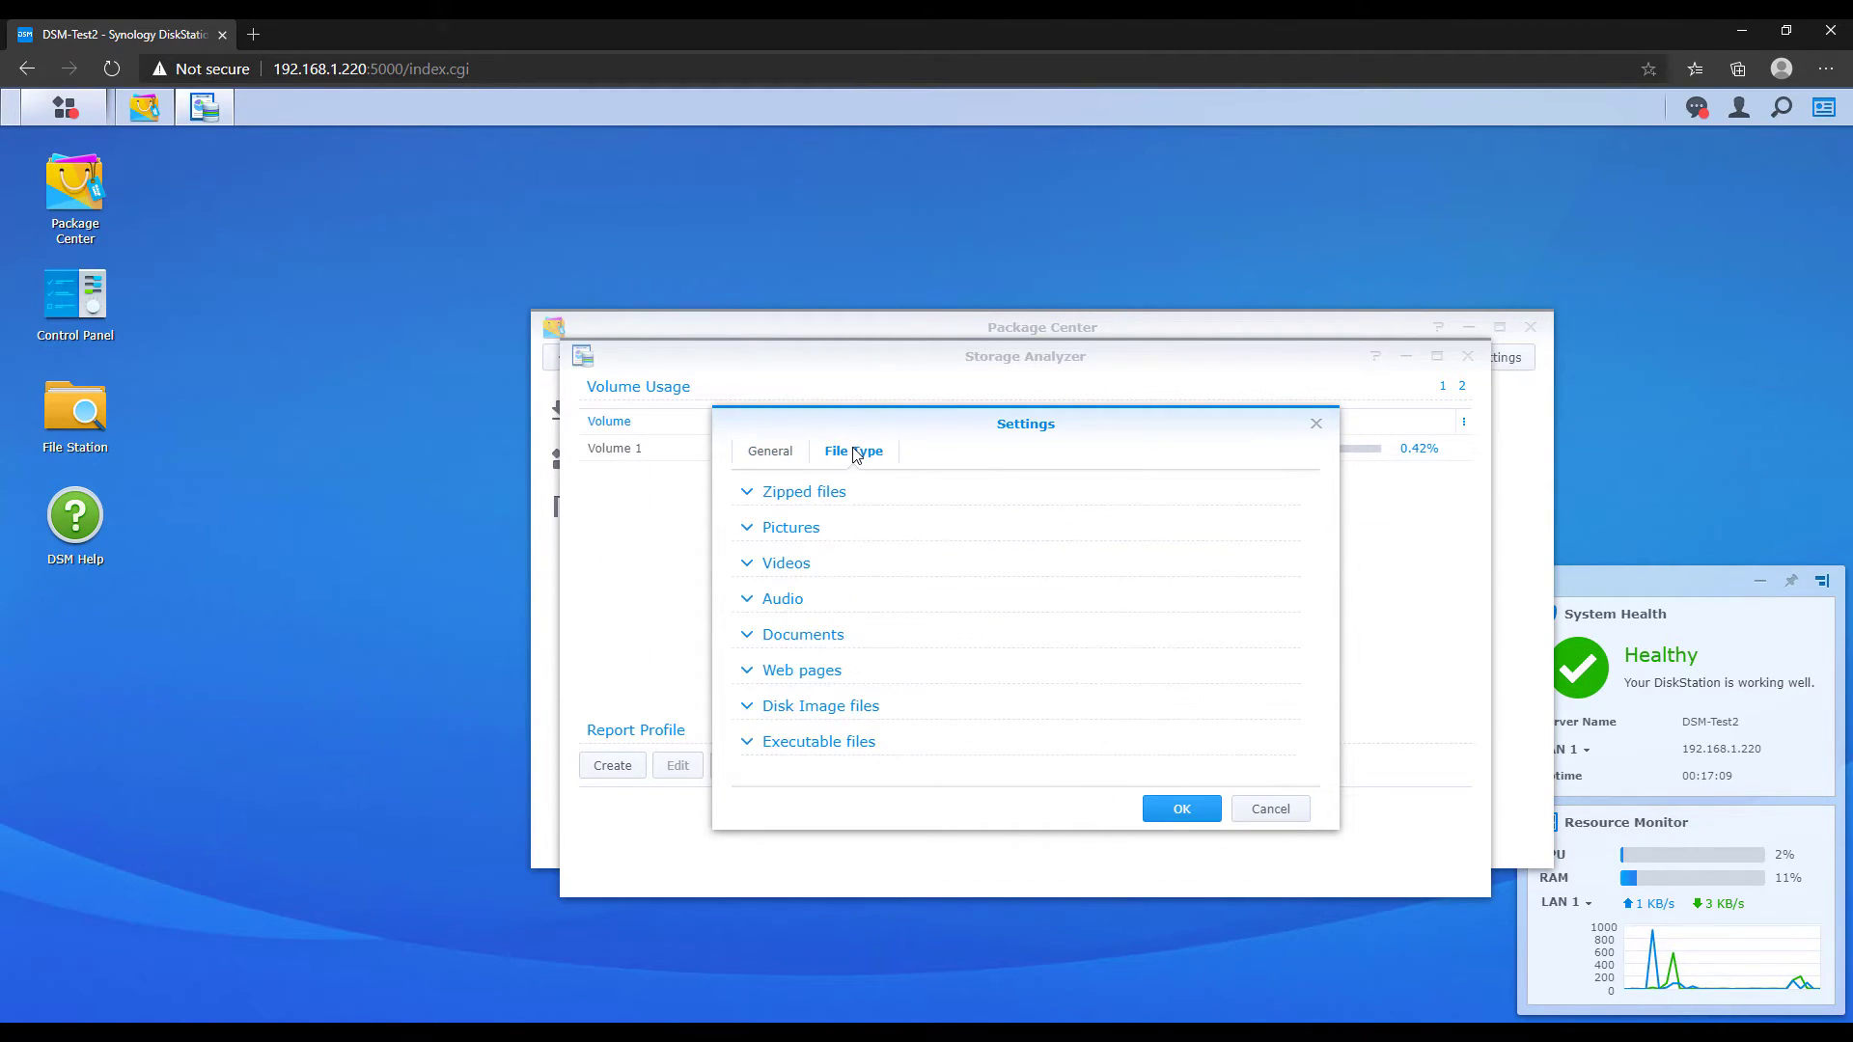
{"action": "left_click", "coordinate": [1182, 809]}
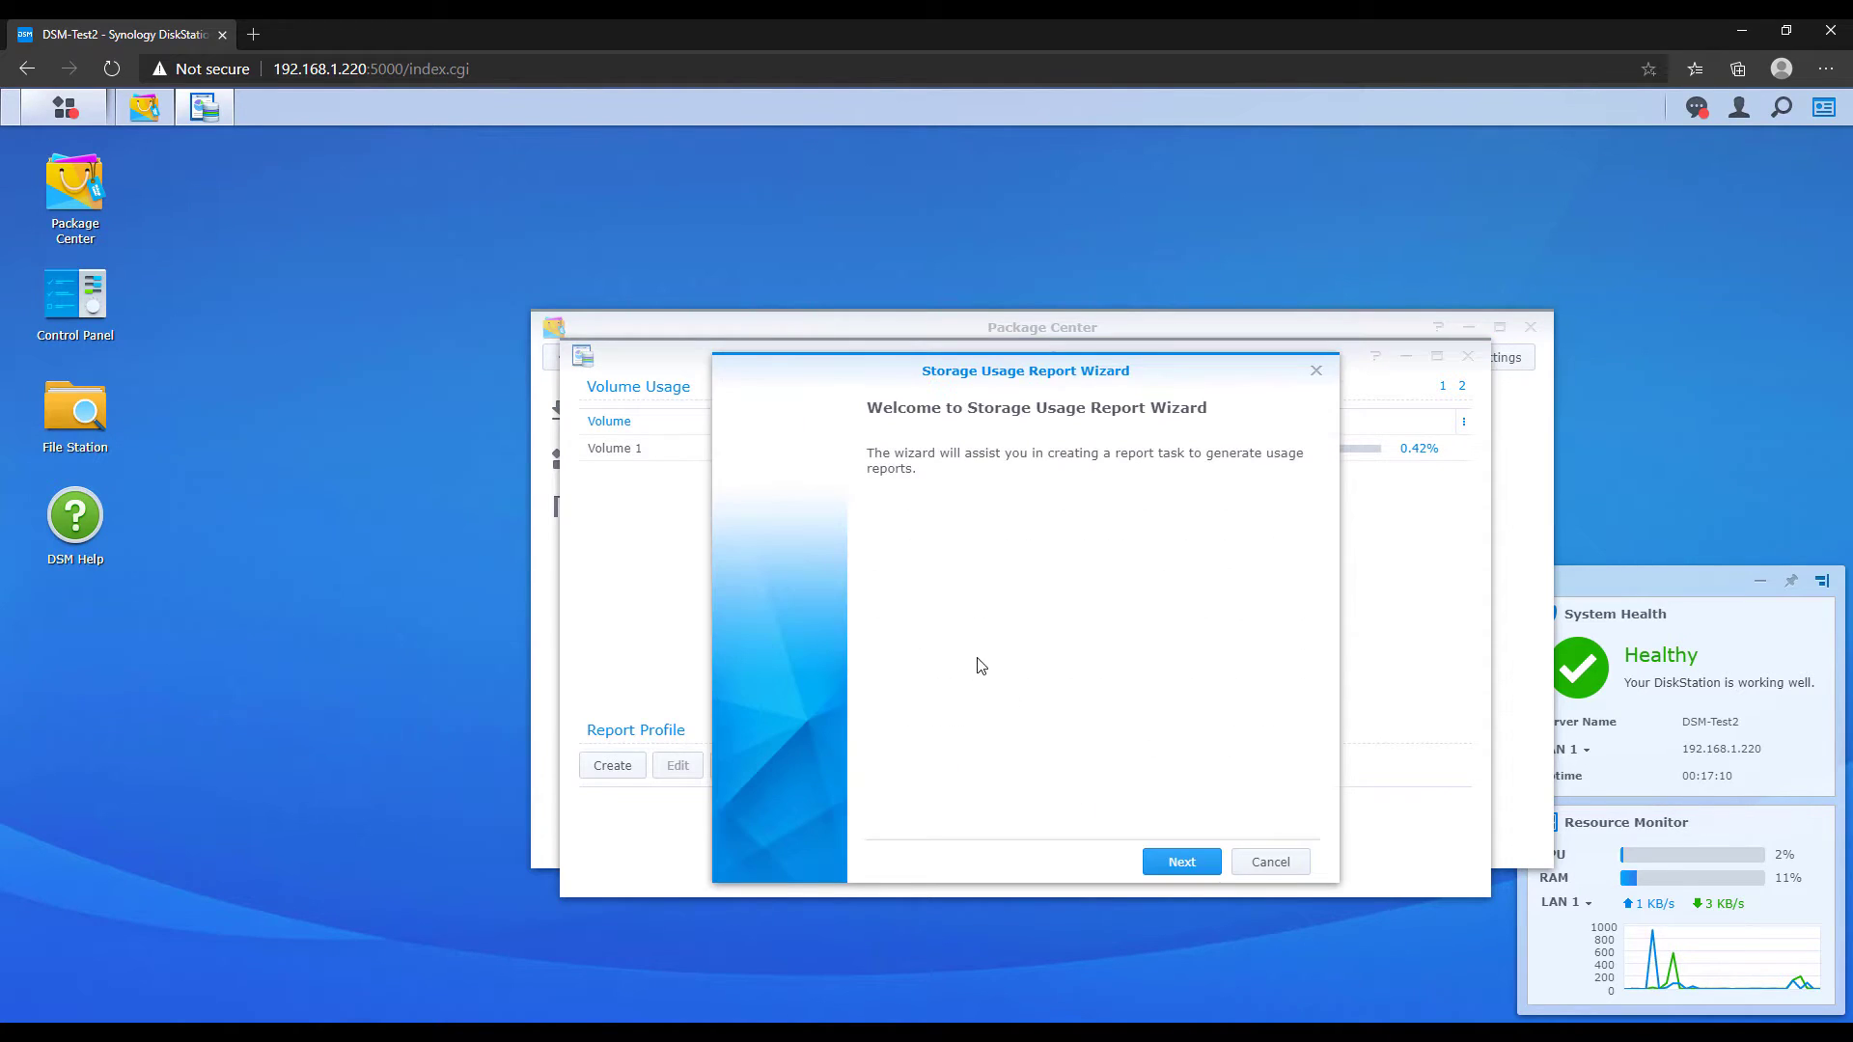
Step: Start a report task named "Storage Analyzer", limit the reports kept to 100, and continue to the schedule options
{"action": "left_click", "coordinate": [1193, 864]}
{"action": "left_click", "coordinate": [1005, 529]}
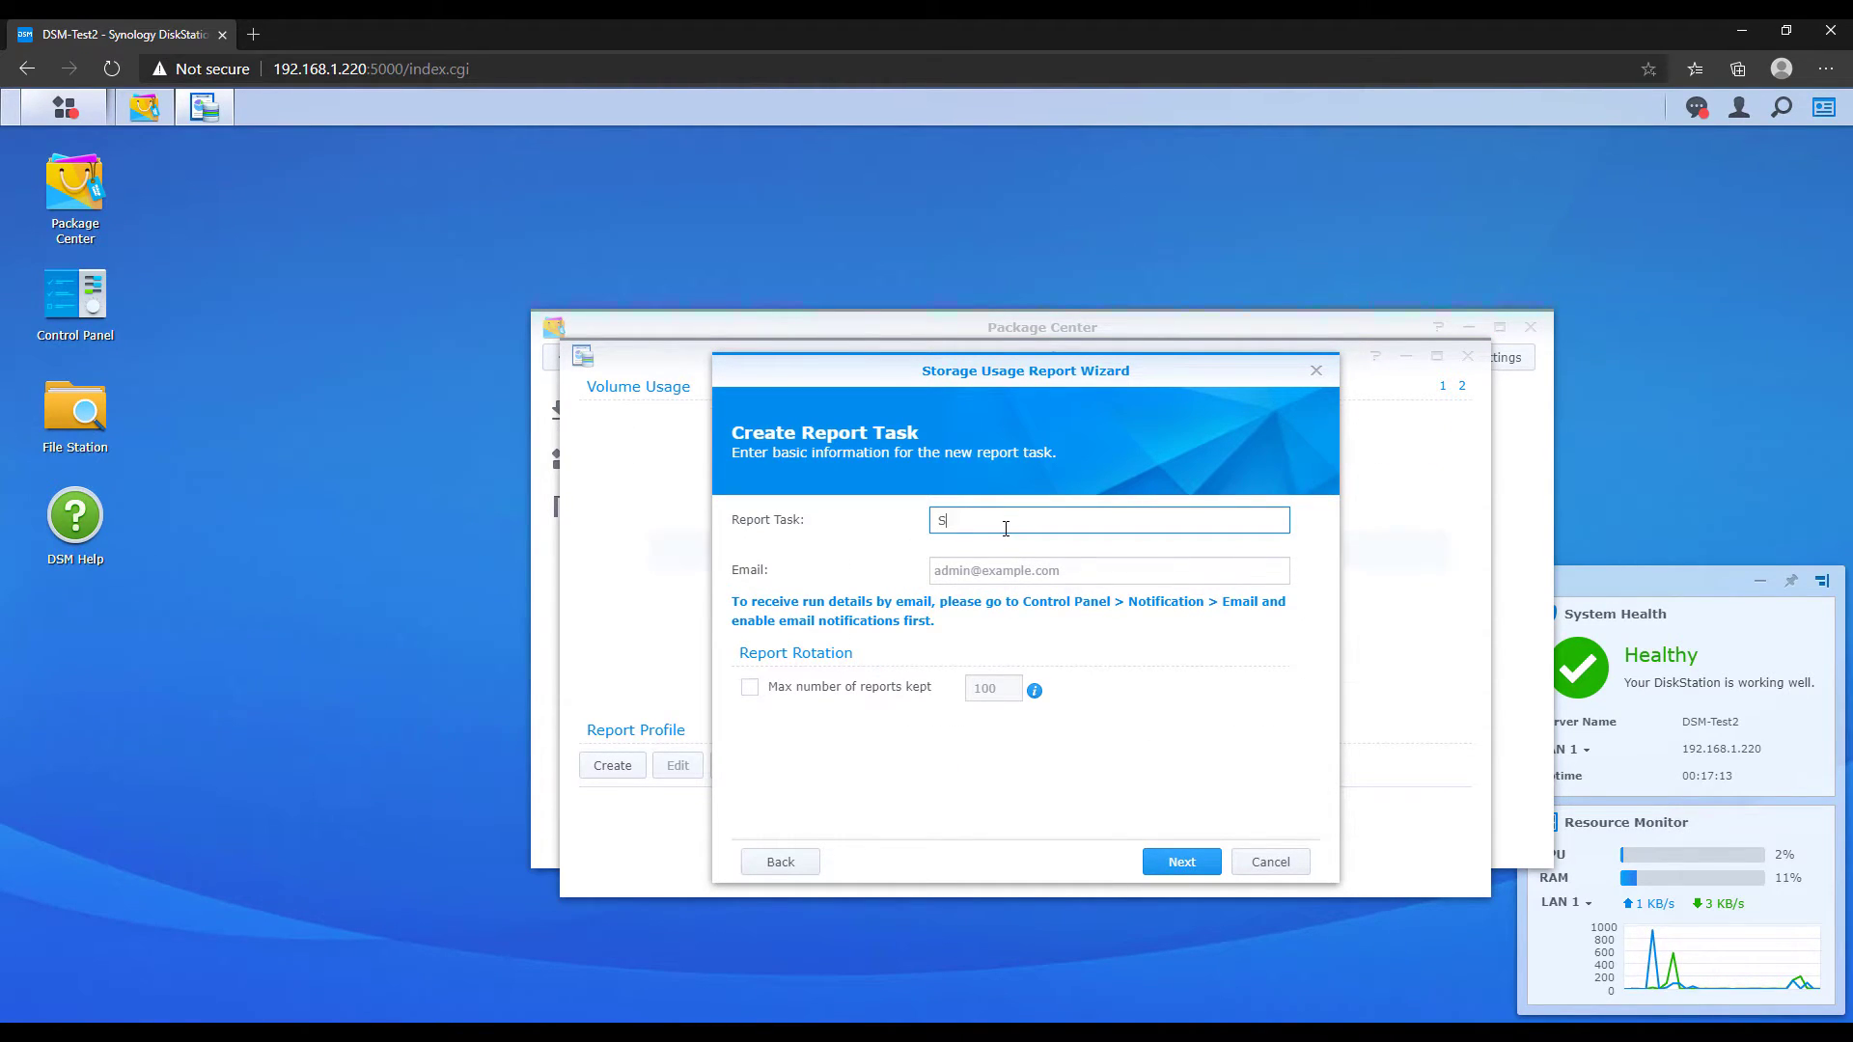
{"action": "type", "text": "Storage Analyzer"}
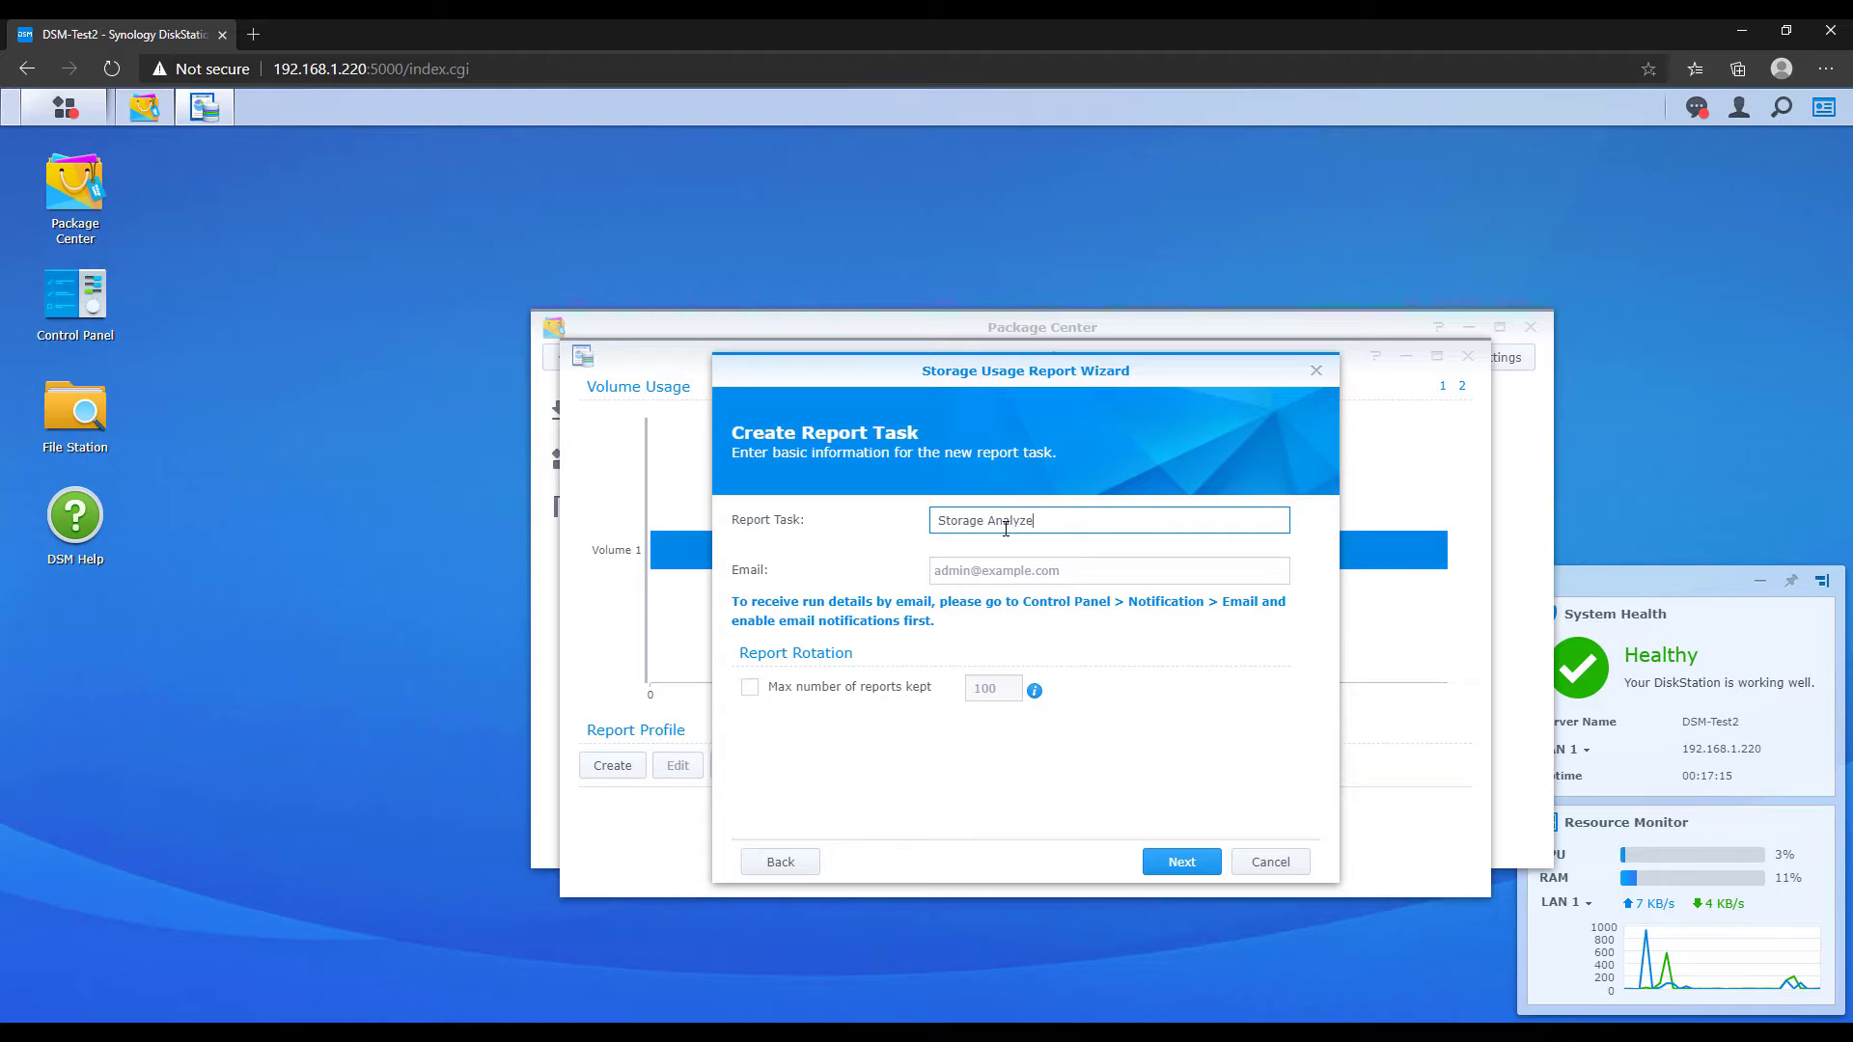
{"action": "left_click", "coordinate": [749, 687]}
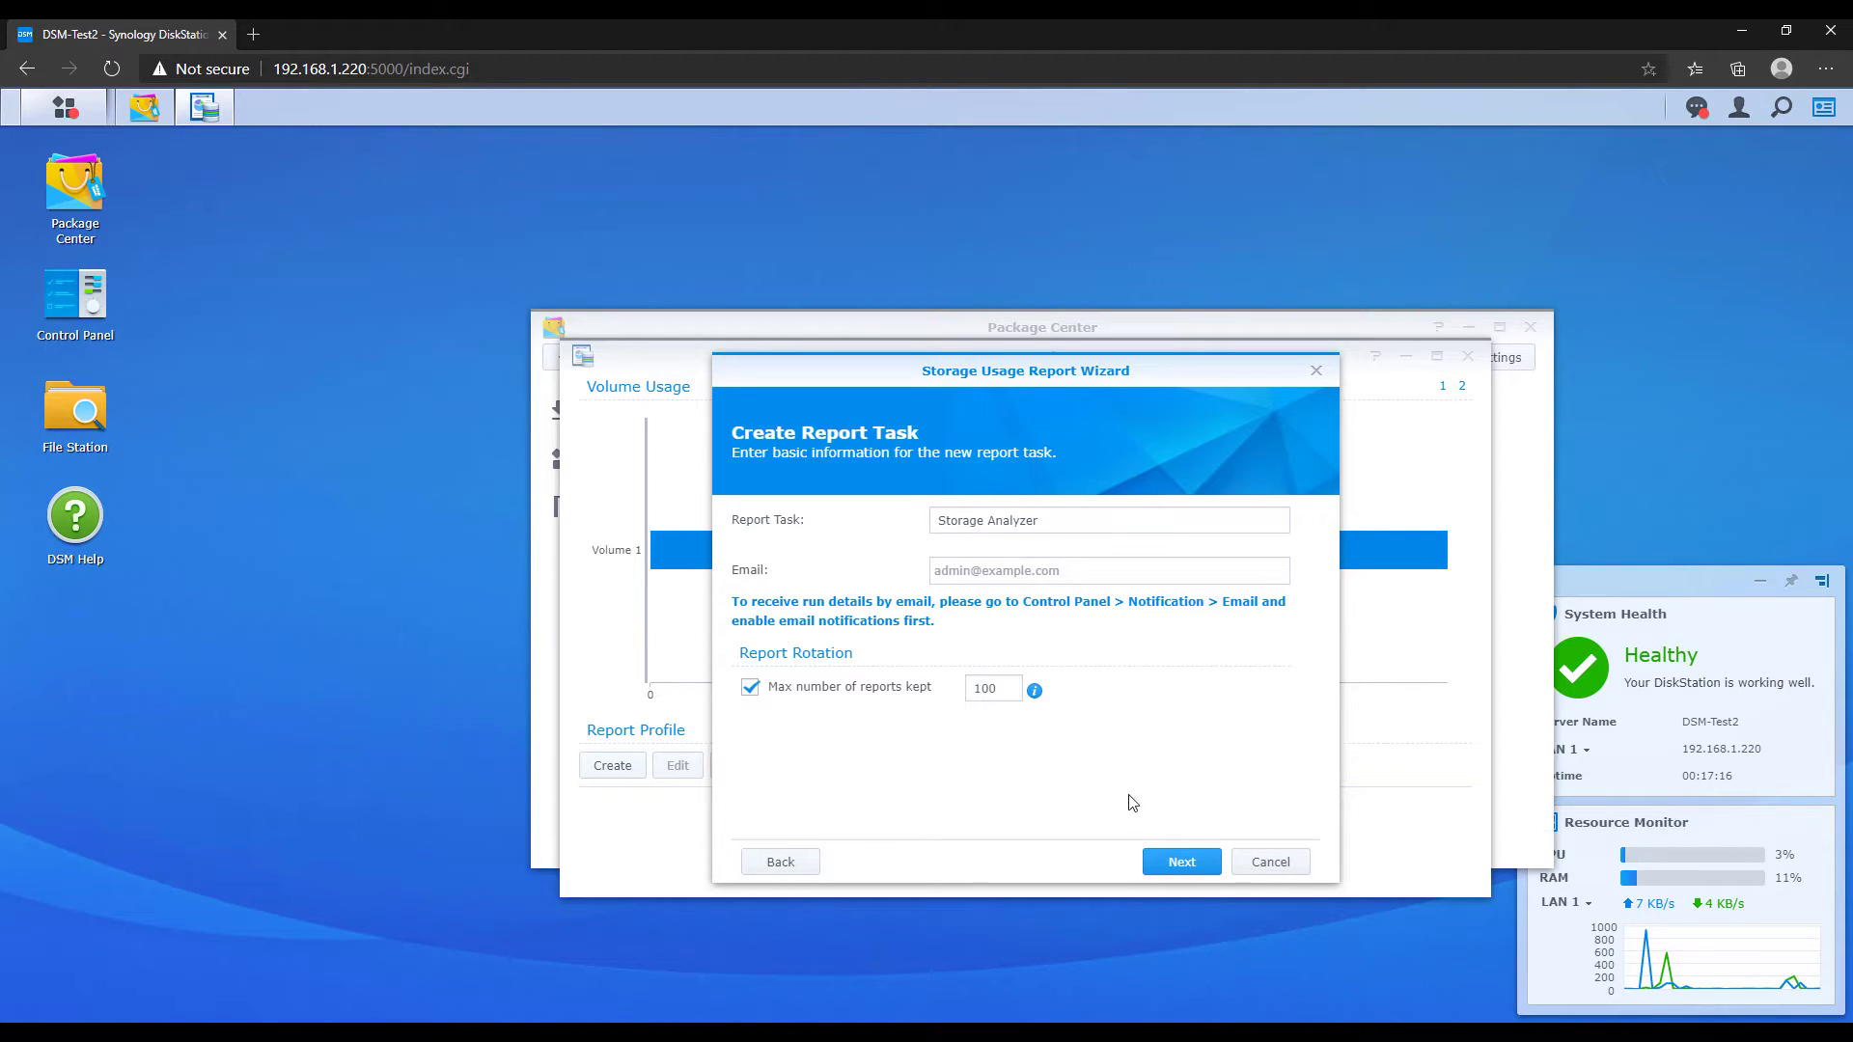
{"action": "left_click", "coordinate": [1175, 859]}
{"action": "left_click", "coordinate": [1175, 860]}
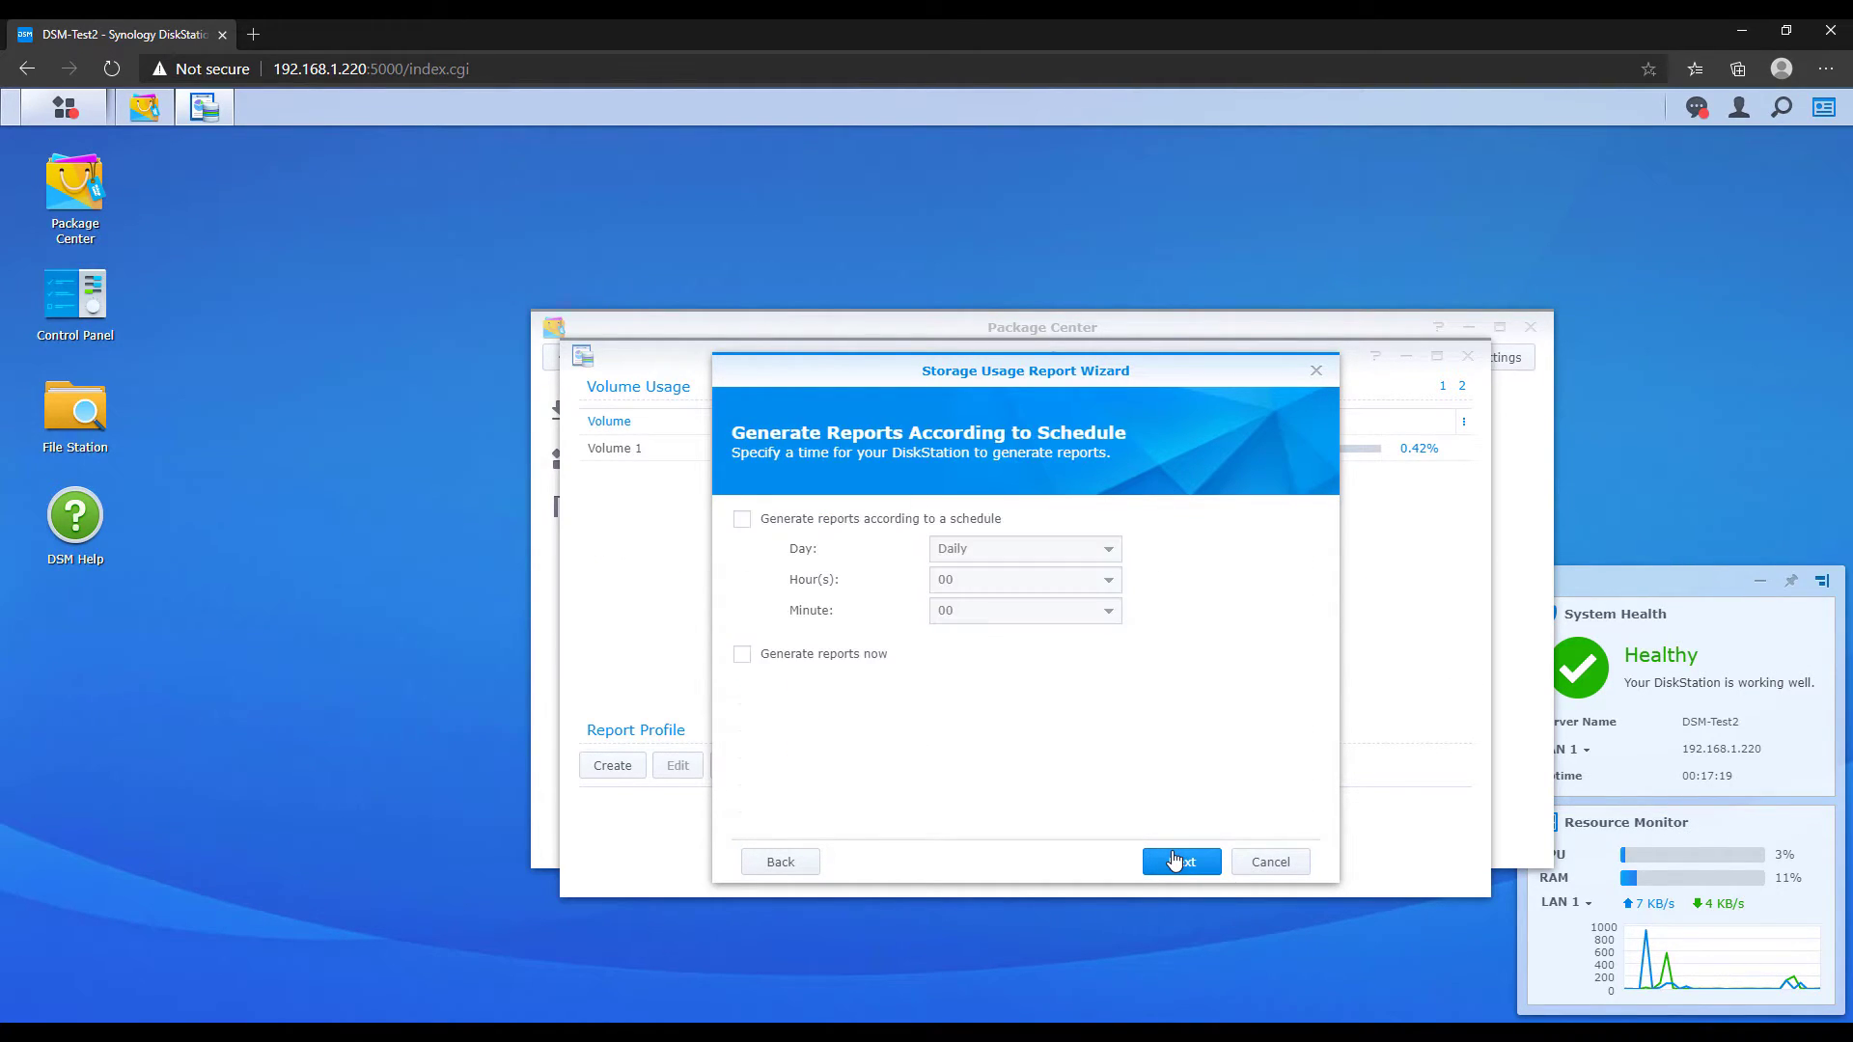
Step: Enable daily report generation at 00:00, apply the task with the default folder and duplicate-file options, and close Storage Analyzer and Package Center
{"action": "left_click", "coordinate": [872, 523]}
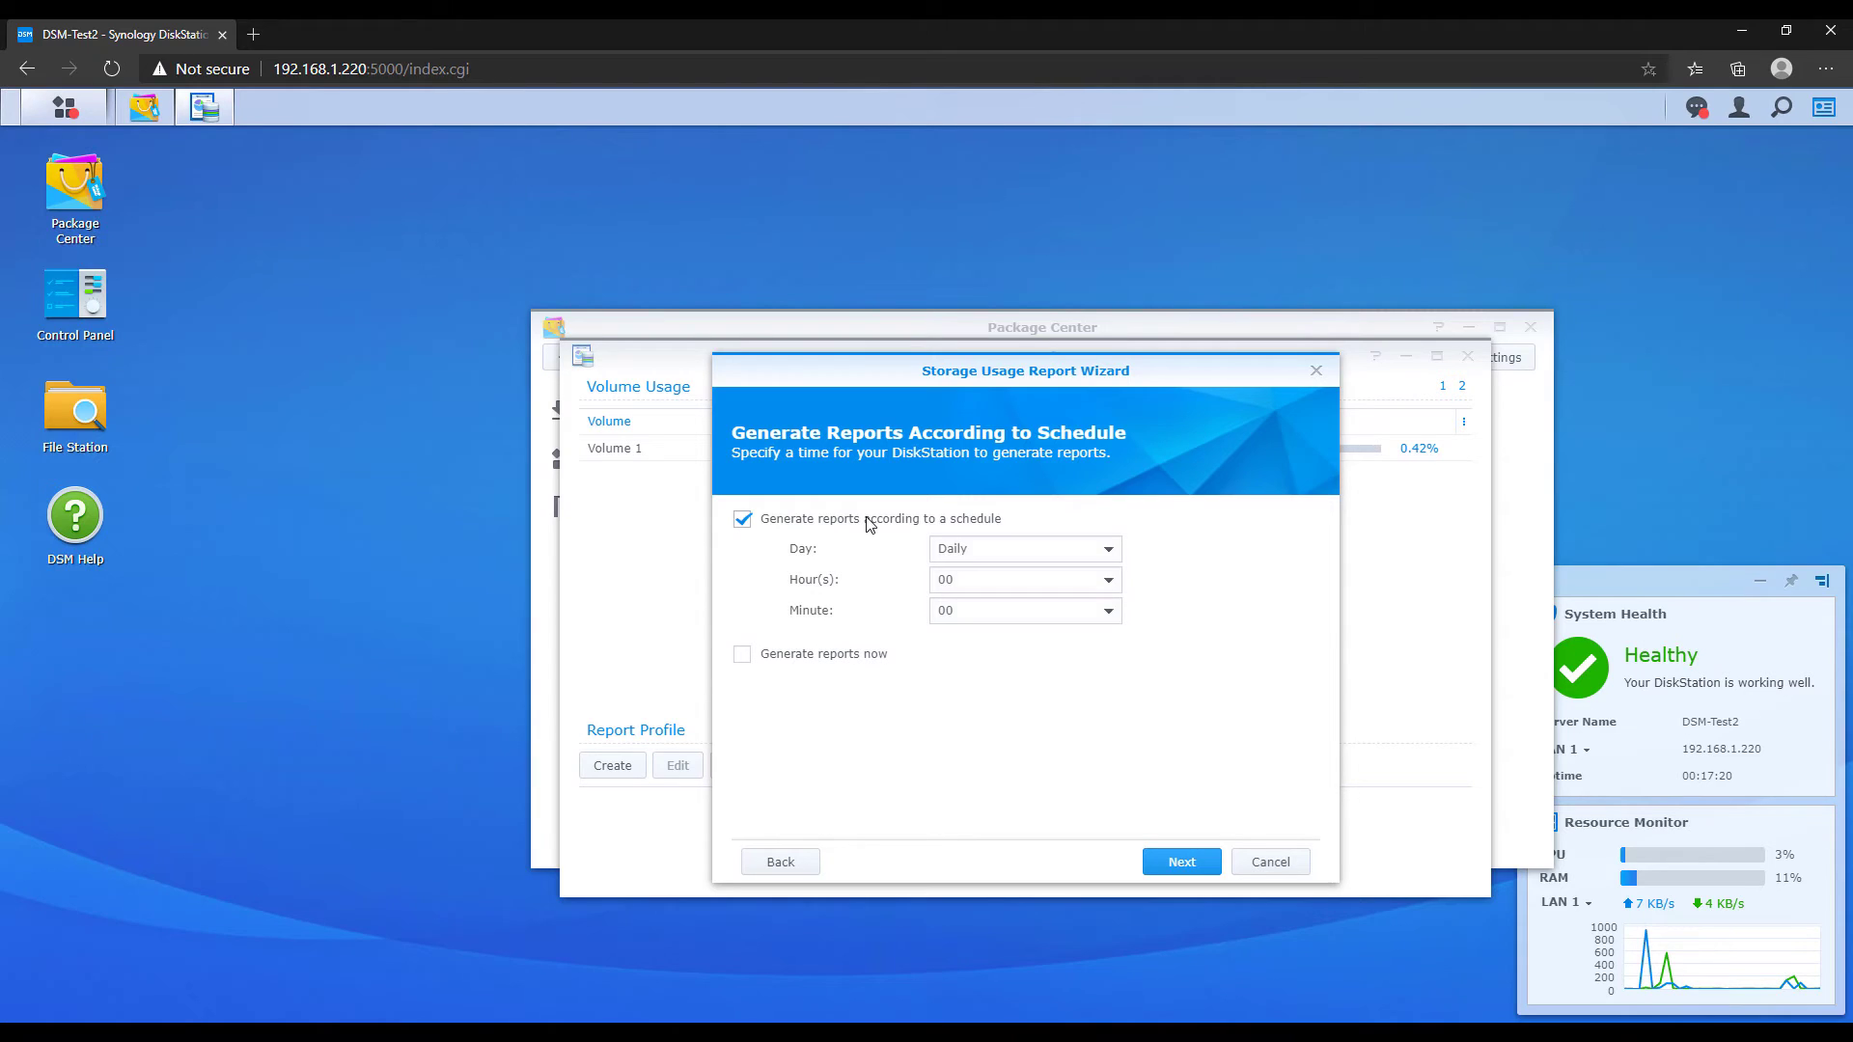
{"action": "left_click", "coordinate": [1195, 872]}
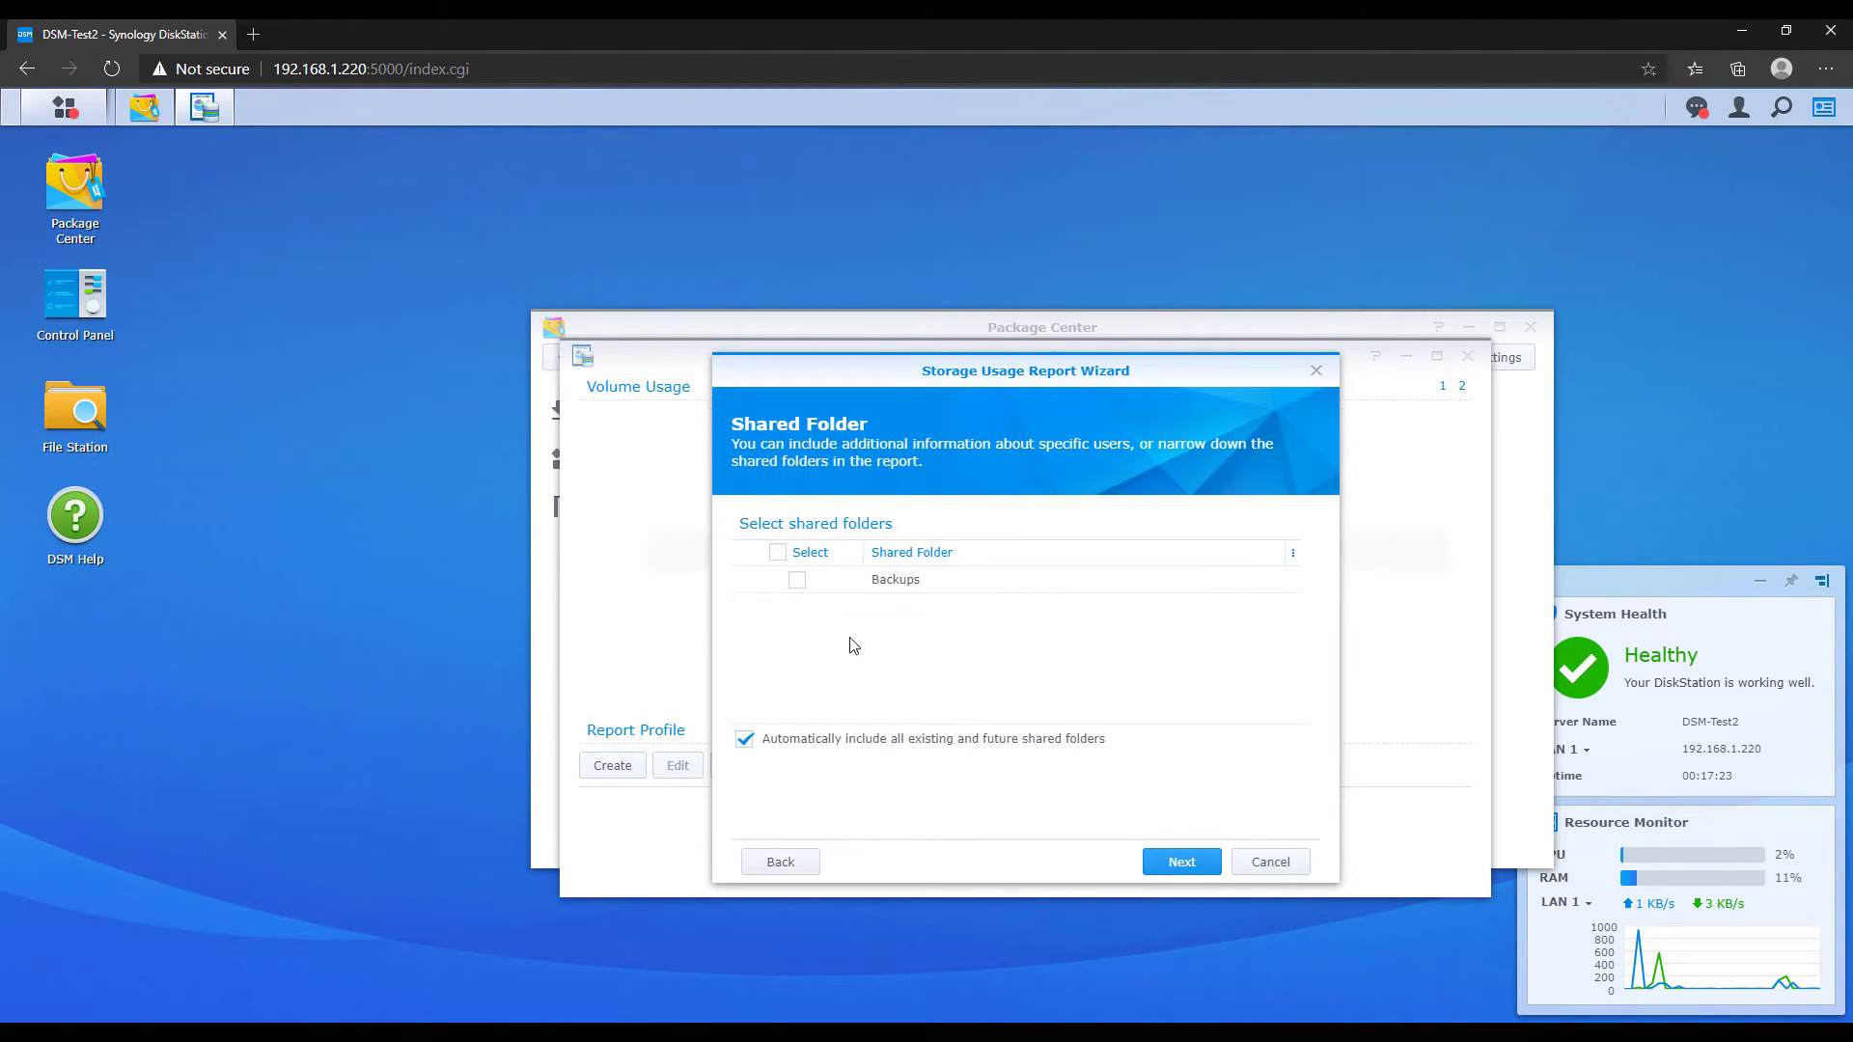
{"action": "left_click", "coordinate": [1157, 863]}
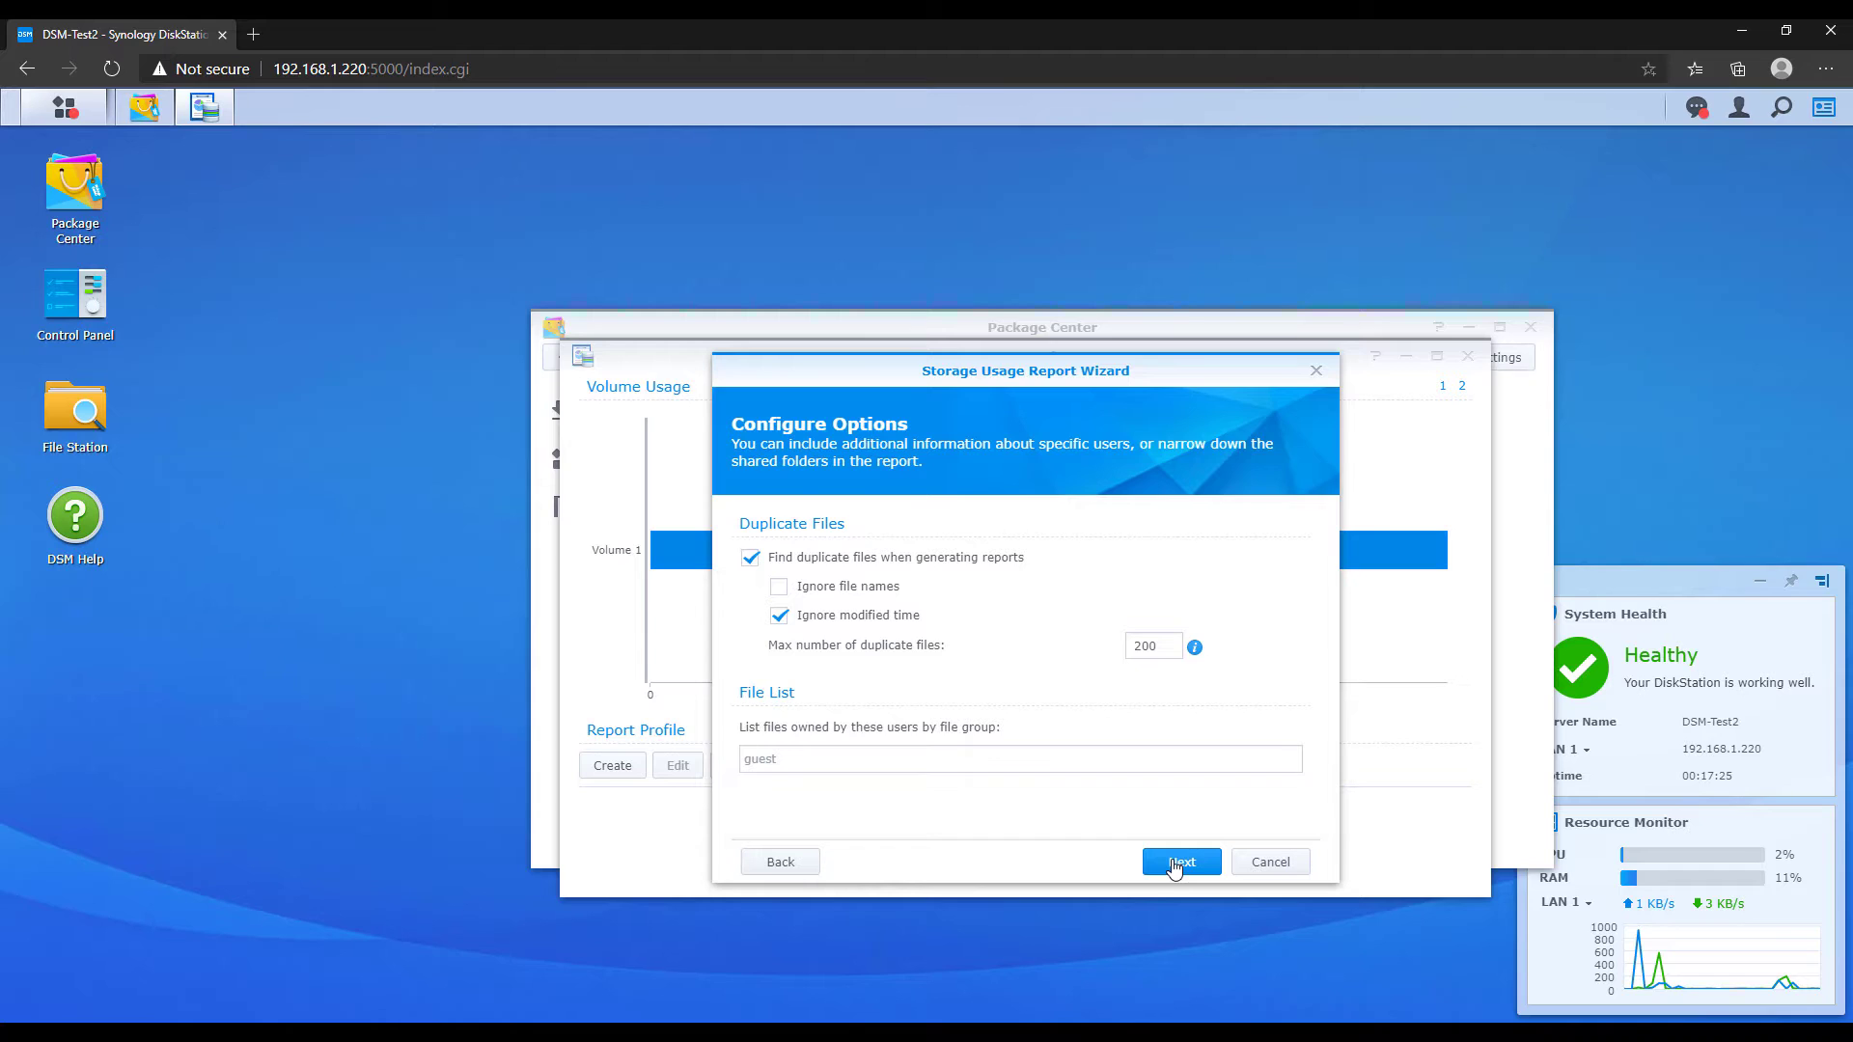
{"action": "left_click", "coordinate": [1174, 864]}
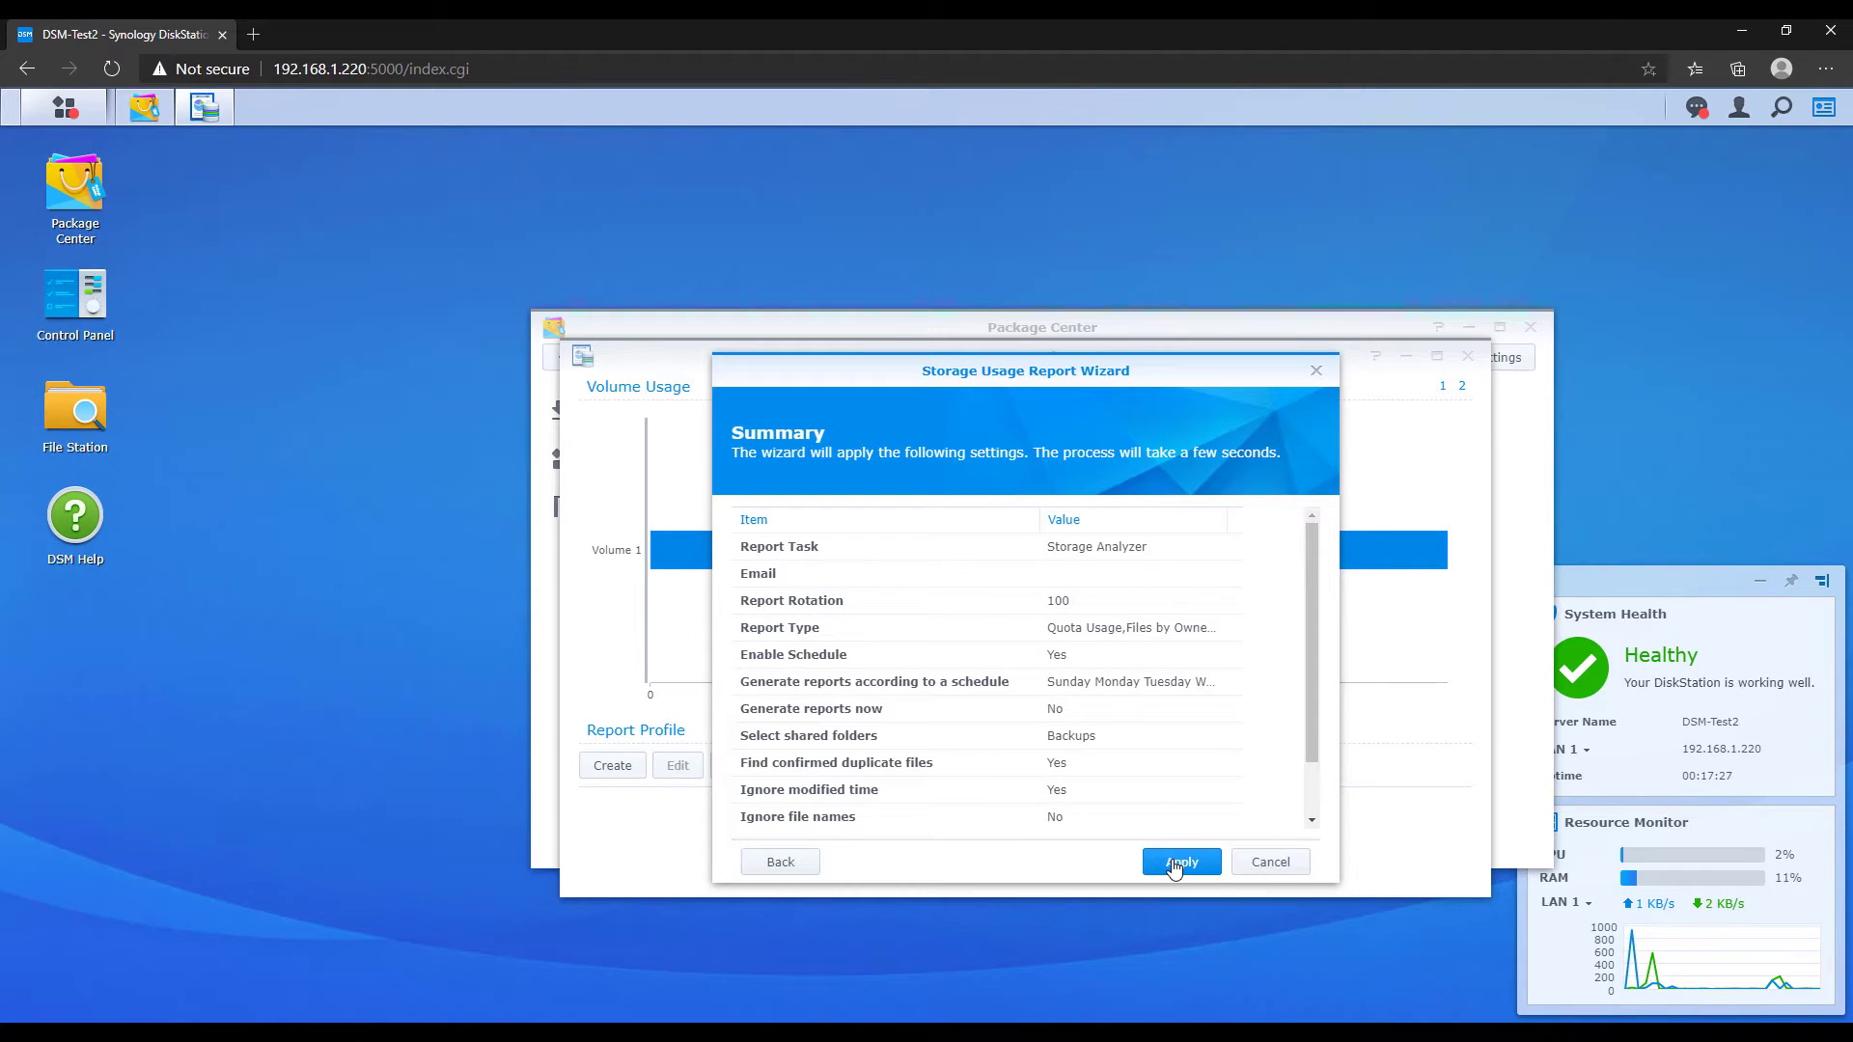
{"action": "left_click", "coordinate": [1179, 862]}
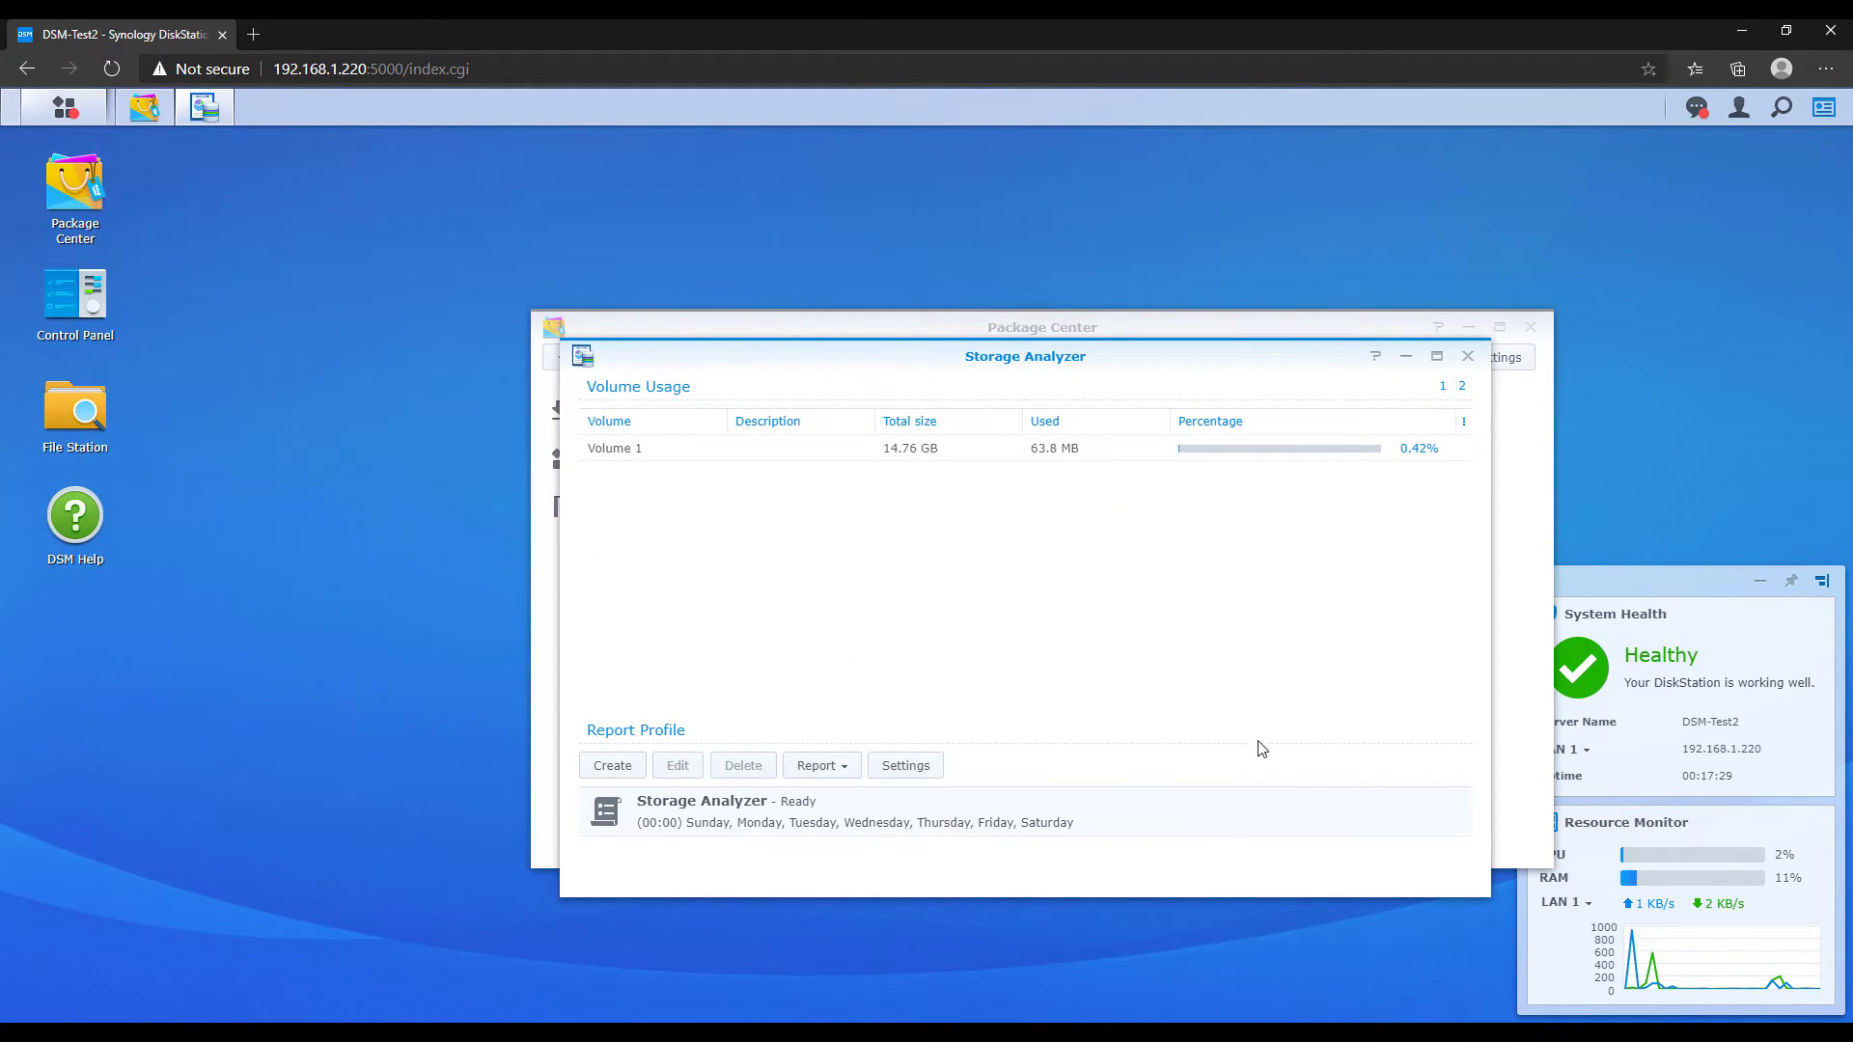
{"action": "left_click", "coordinate": [1468, 356]}
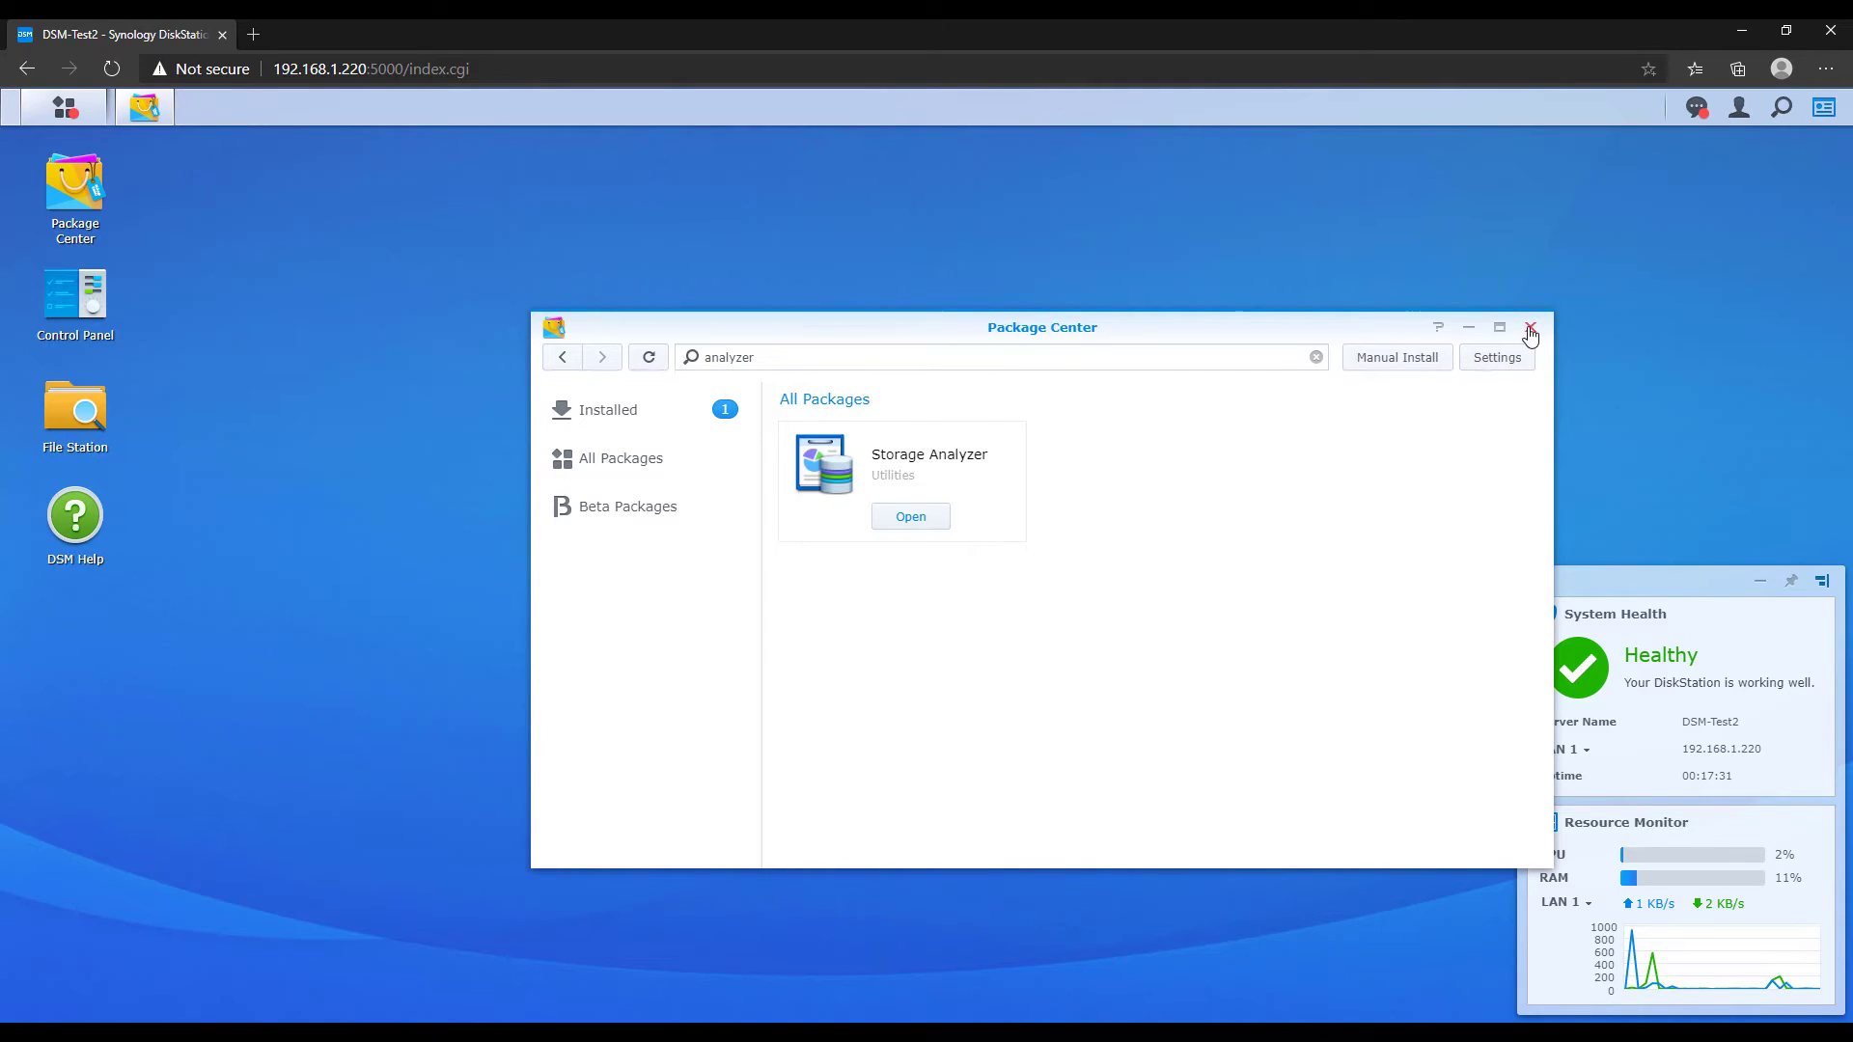
{"action": "left_click", "coordinate": [1531, 327]}
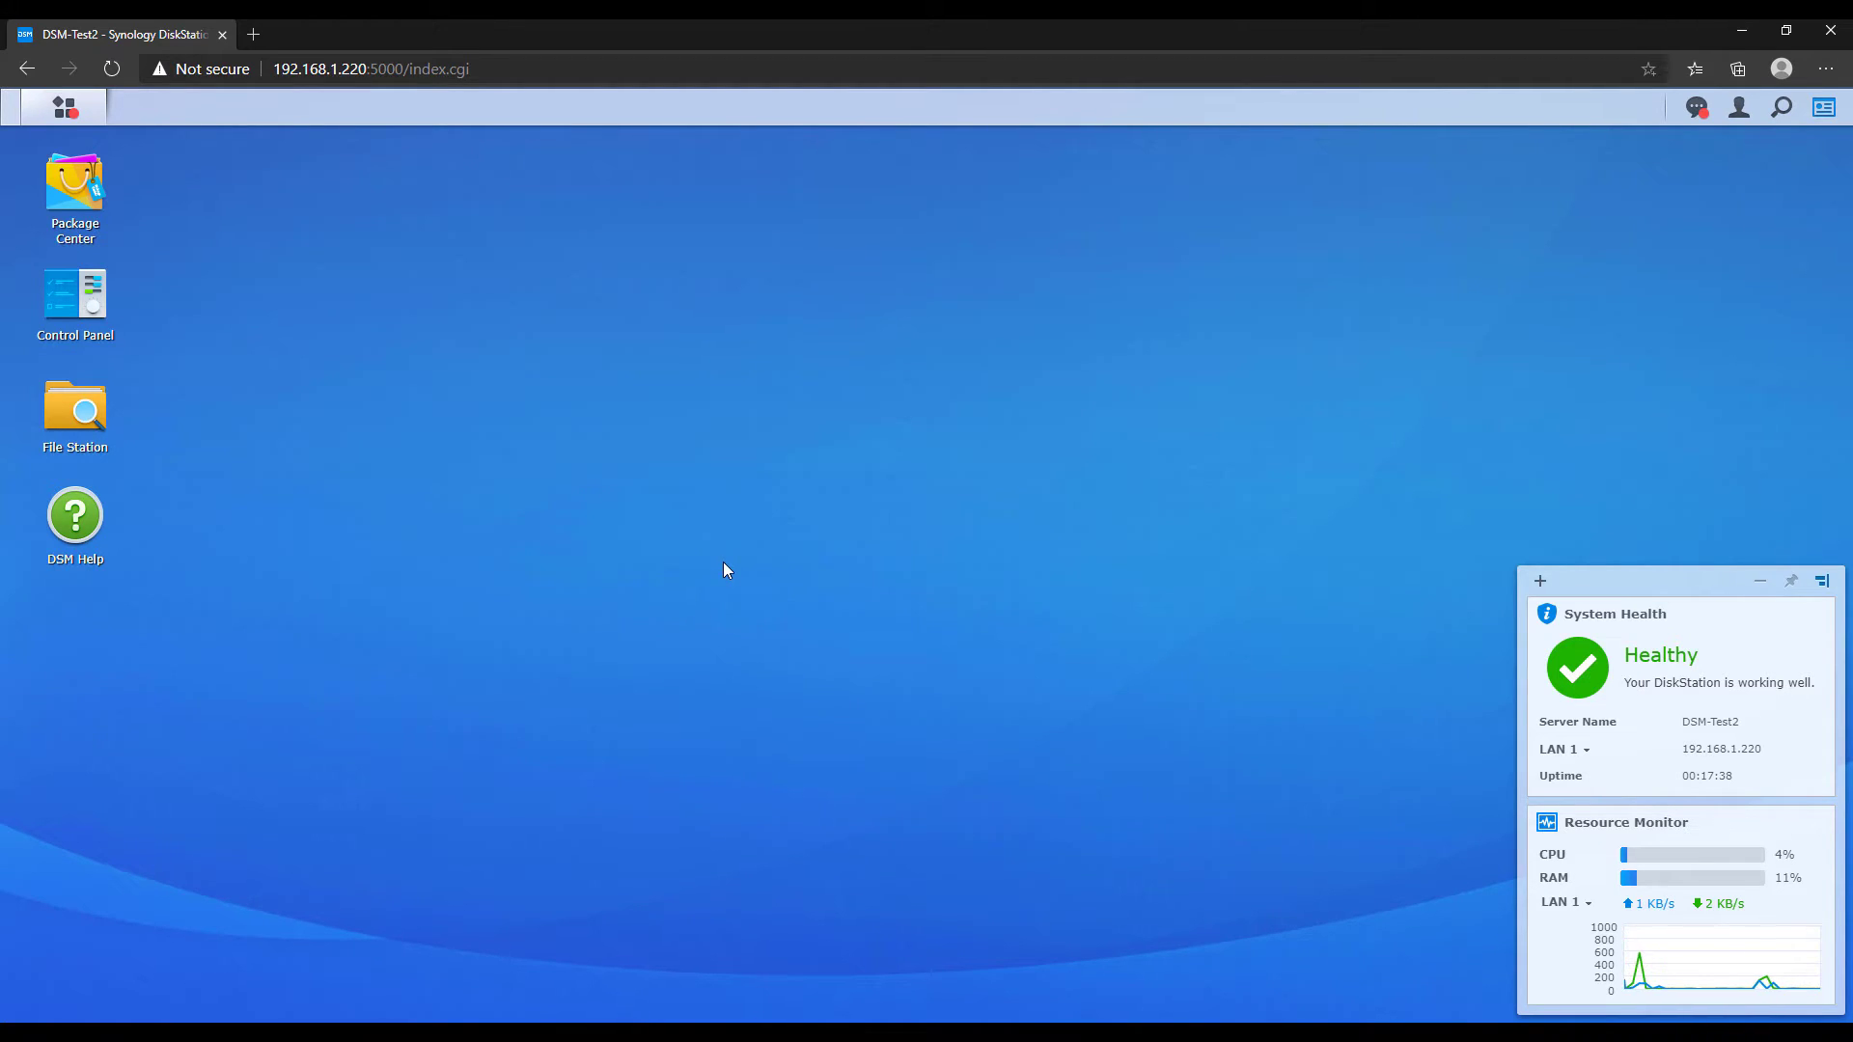
Step: Open the DSM update settings under Update & Restore in Control Panel and choose to install new updates automatically
{"action": "left_click", "coordinate": [102, 299]}
{"action": "left_click_drag", "start_coordinate": [751, 390], "coordinate": [556, 285]}
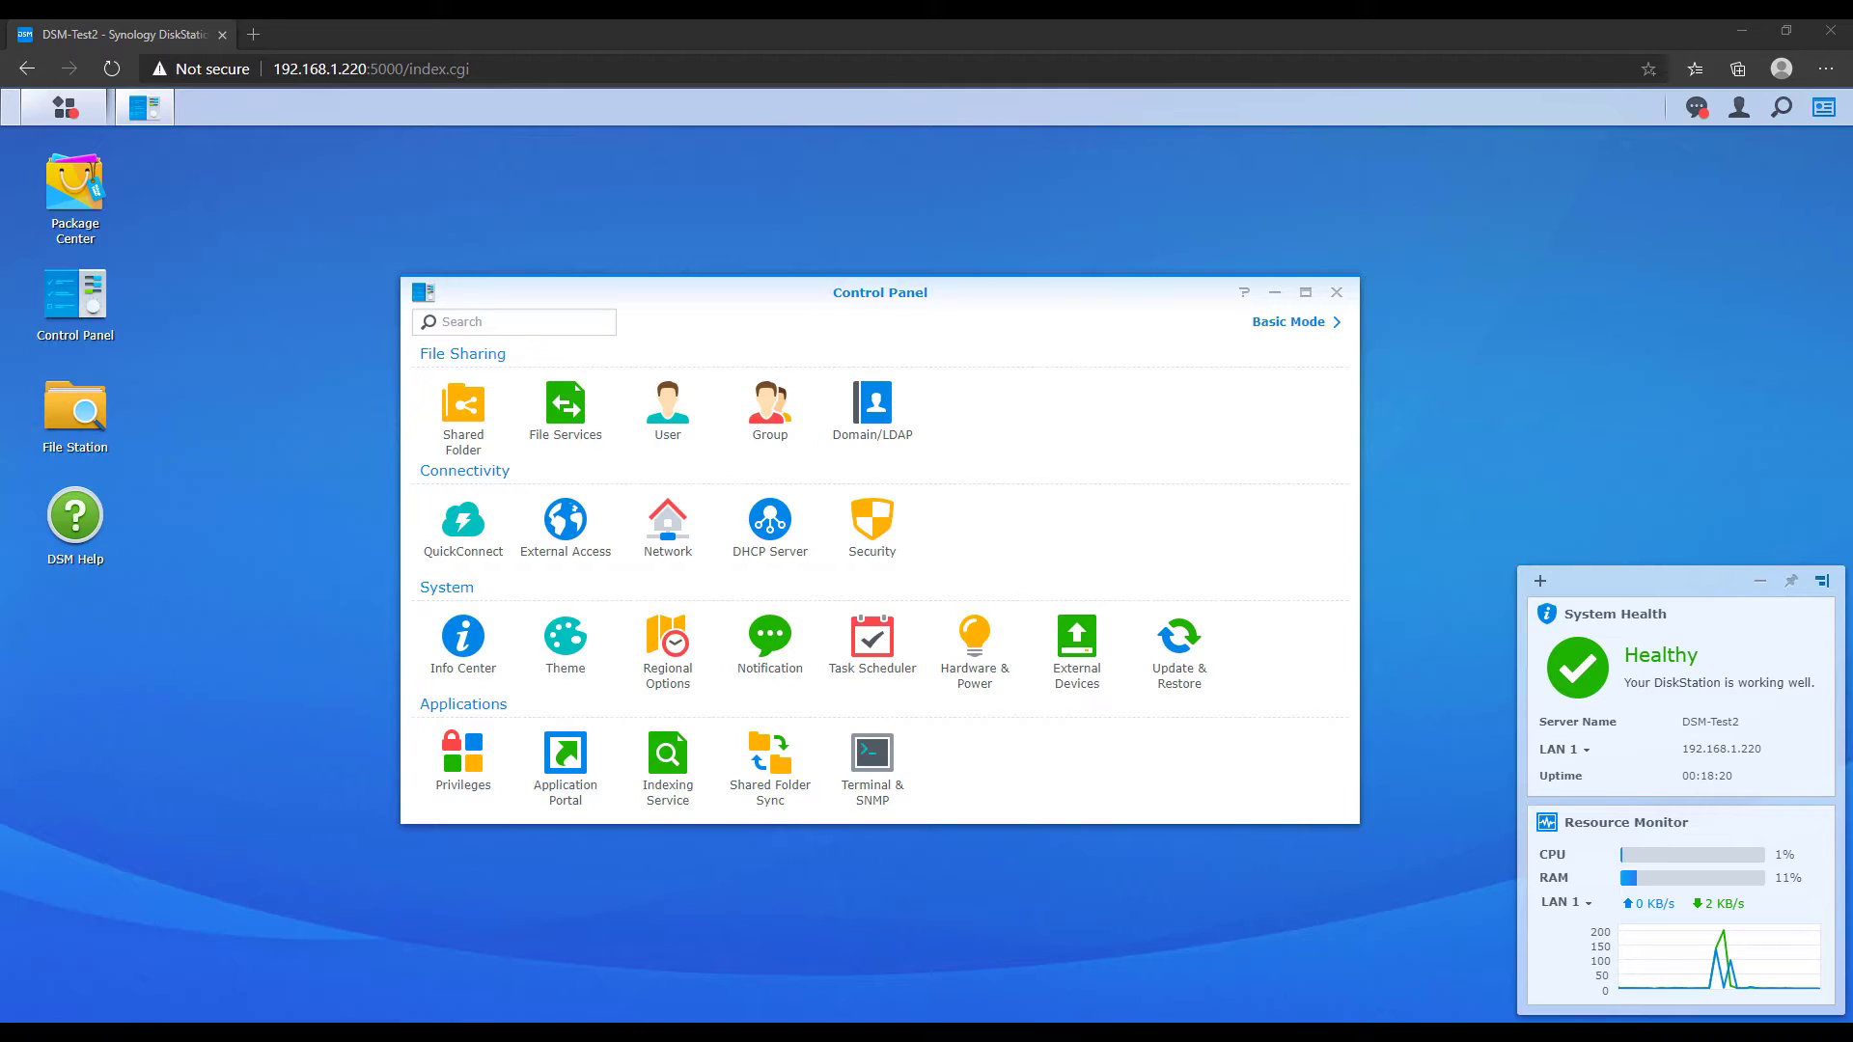
{"action": "left_click", "coordinate": [1169, 931]}
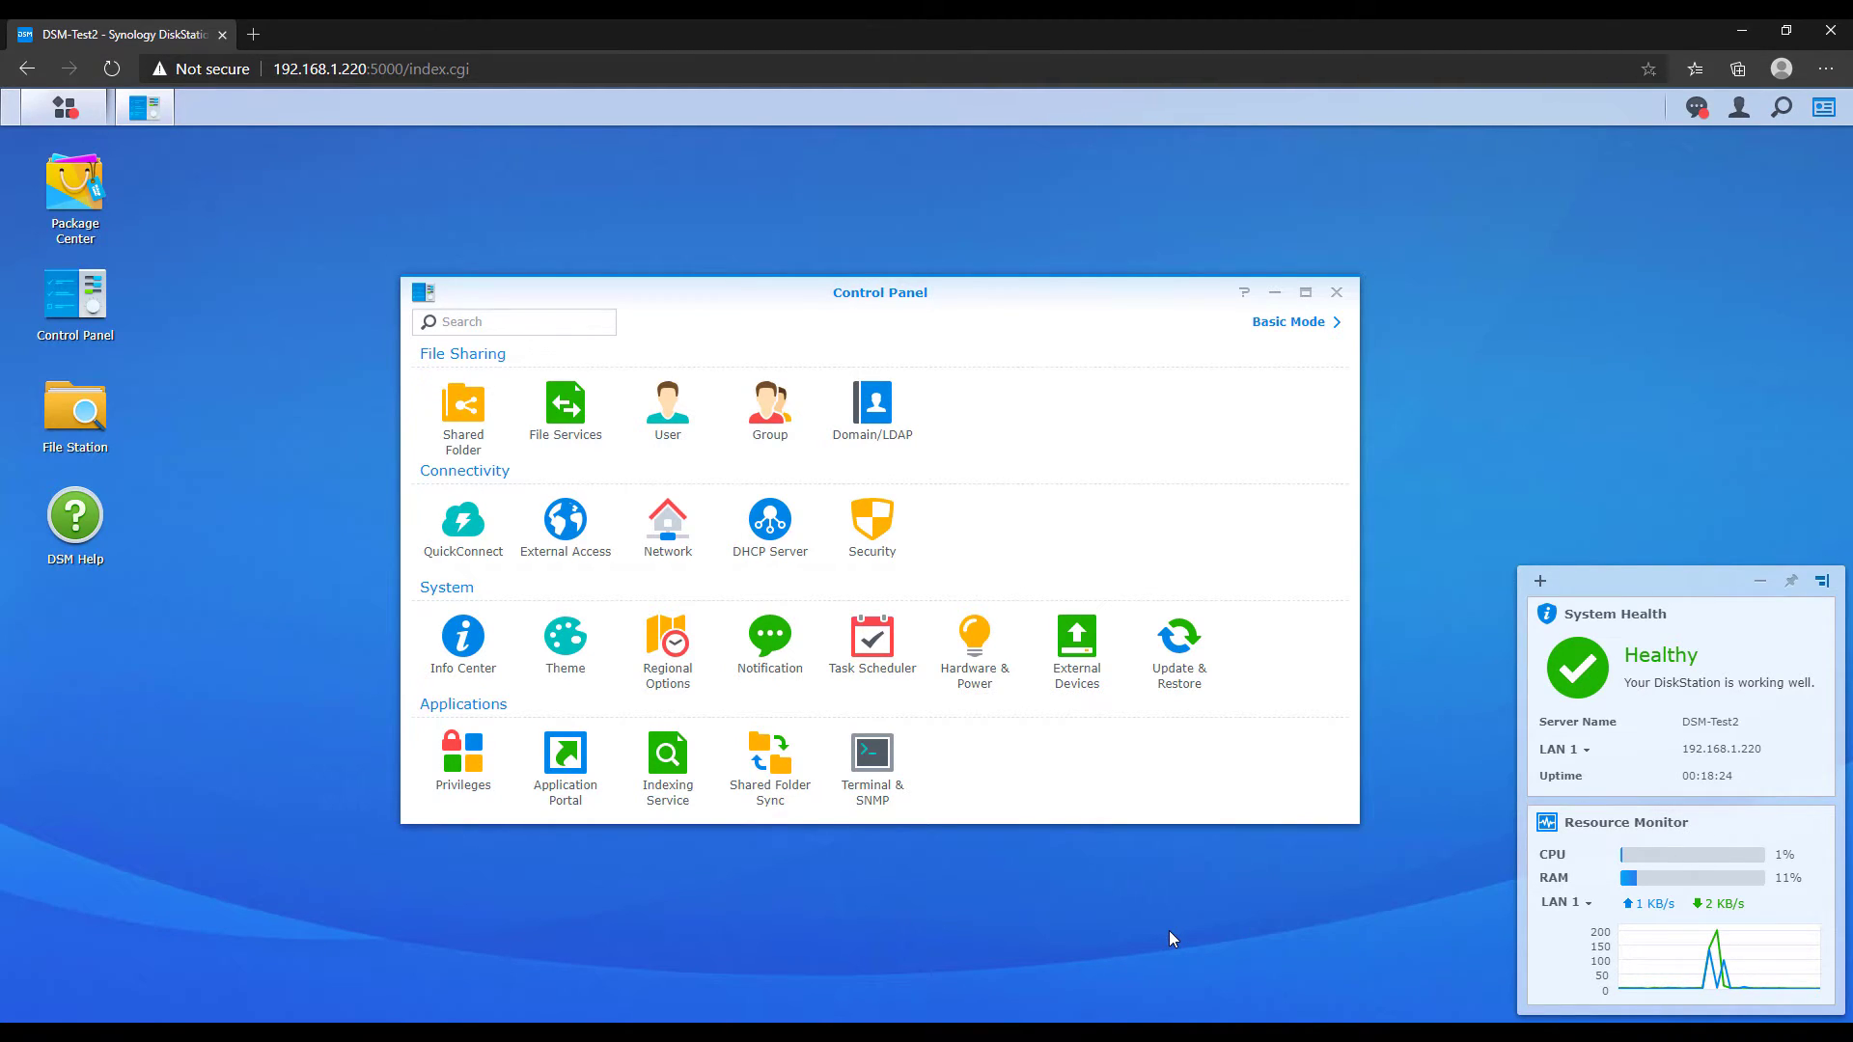
{"action": "left_click", "coordinate": [1175, 666]}
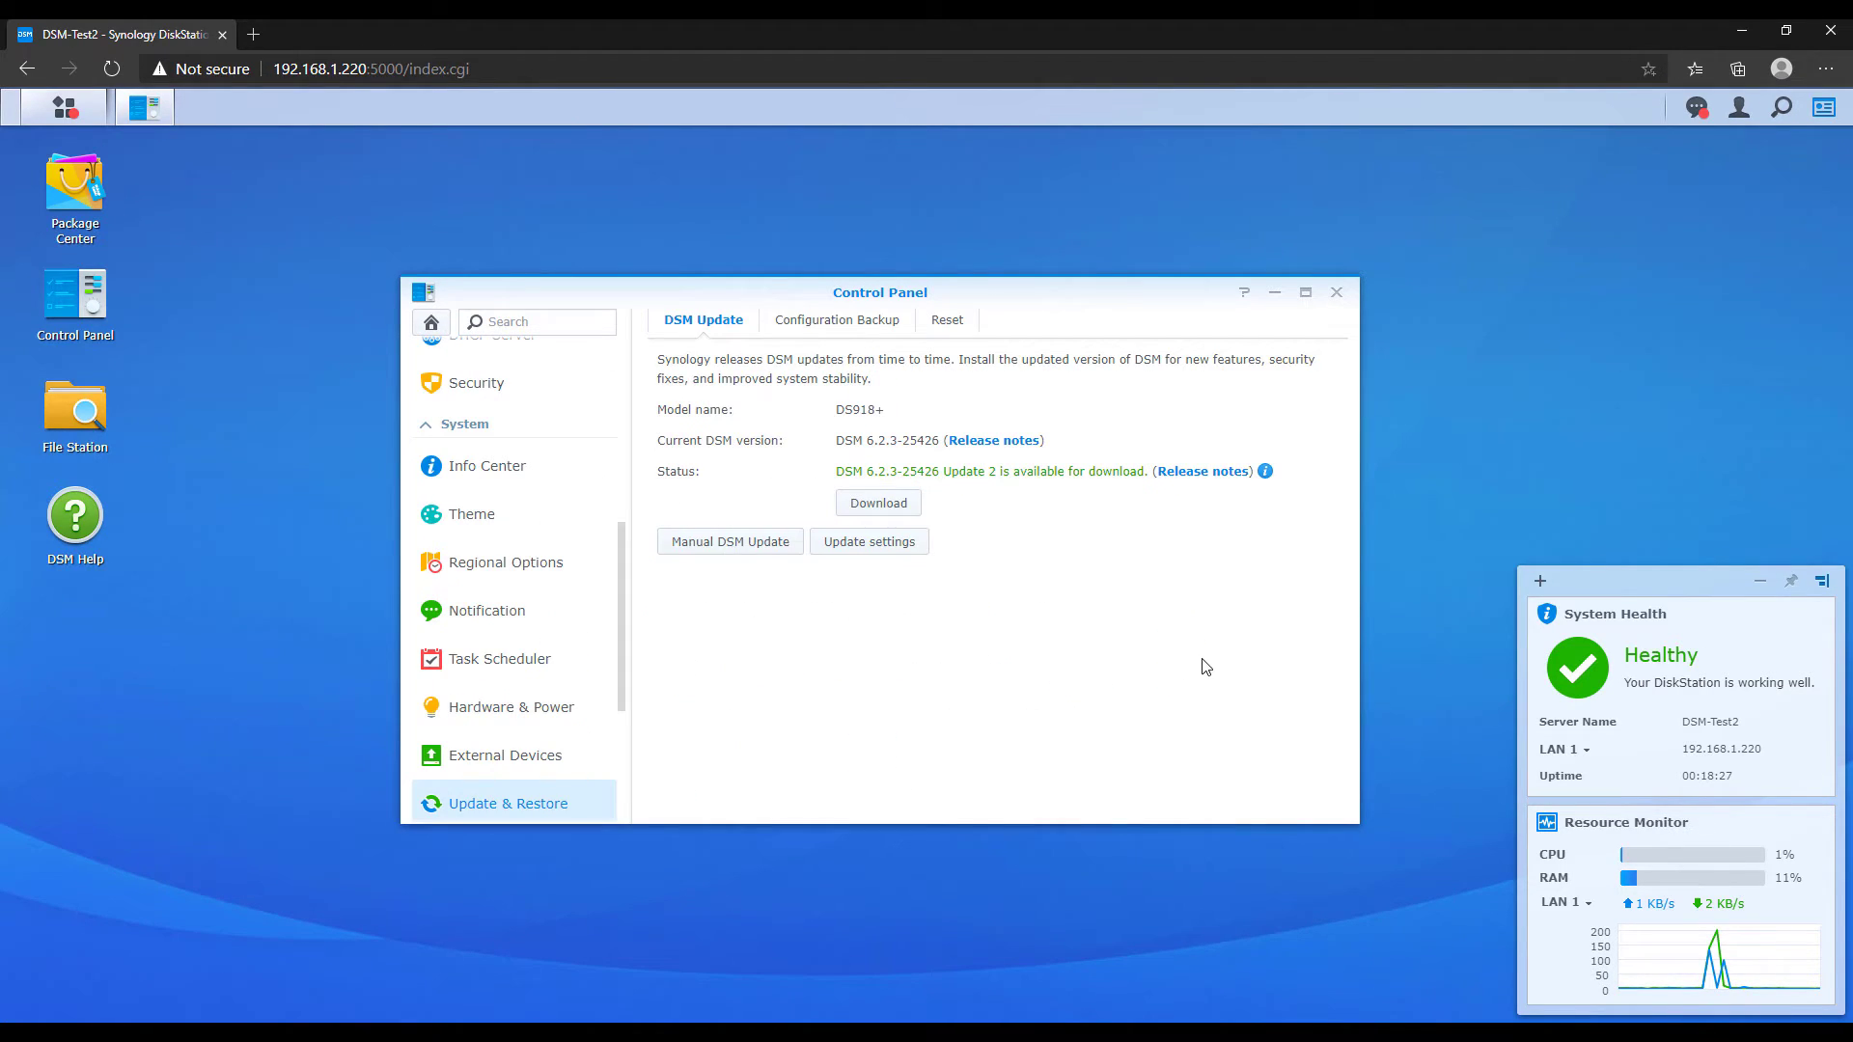
{"action": "left_click", "coordinate": [878, 550]}
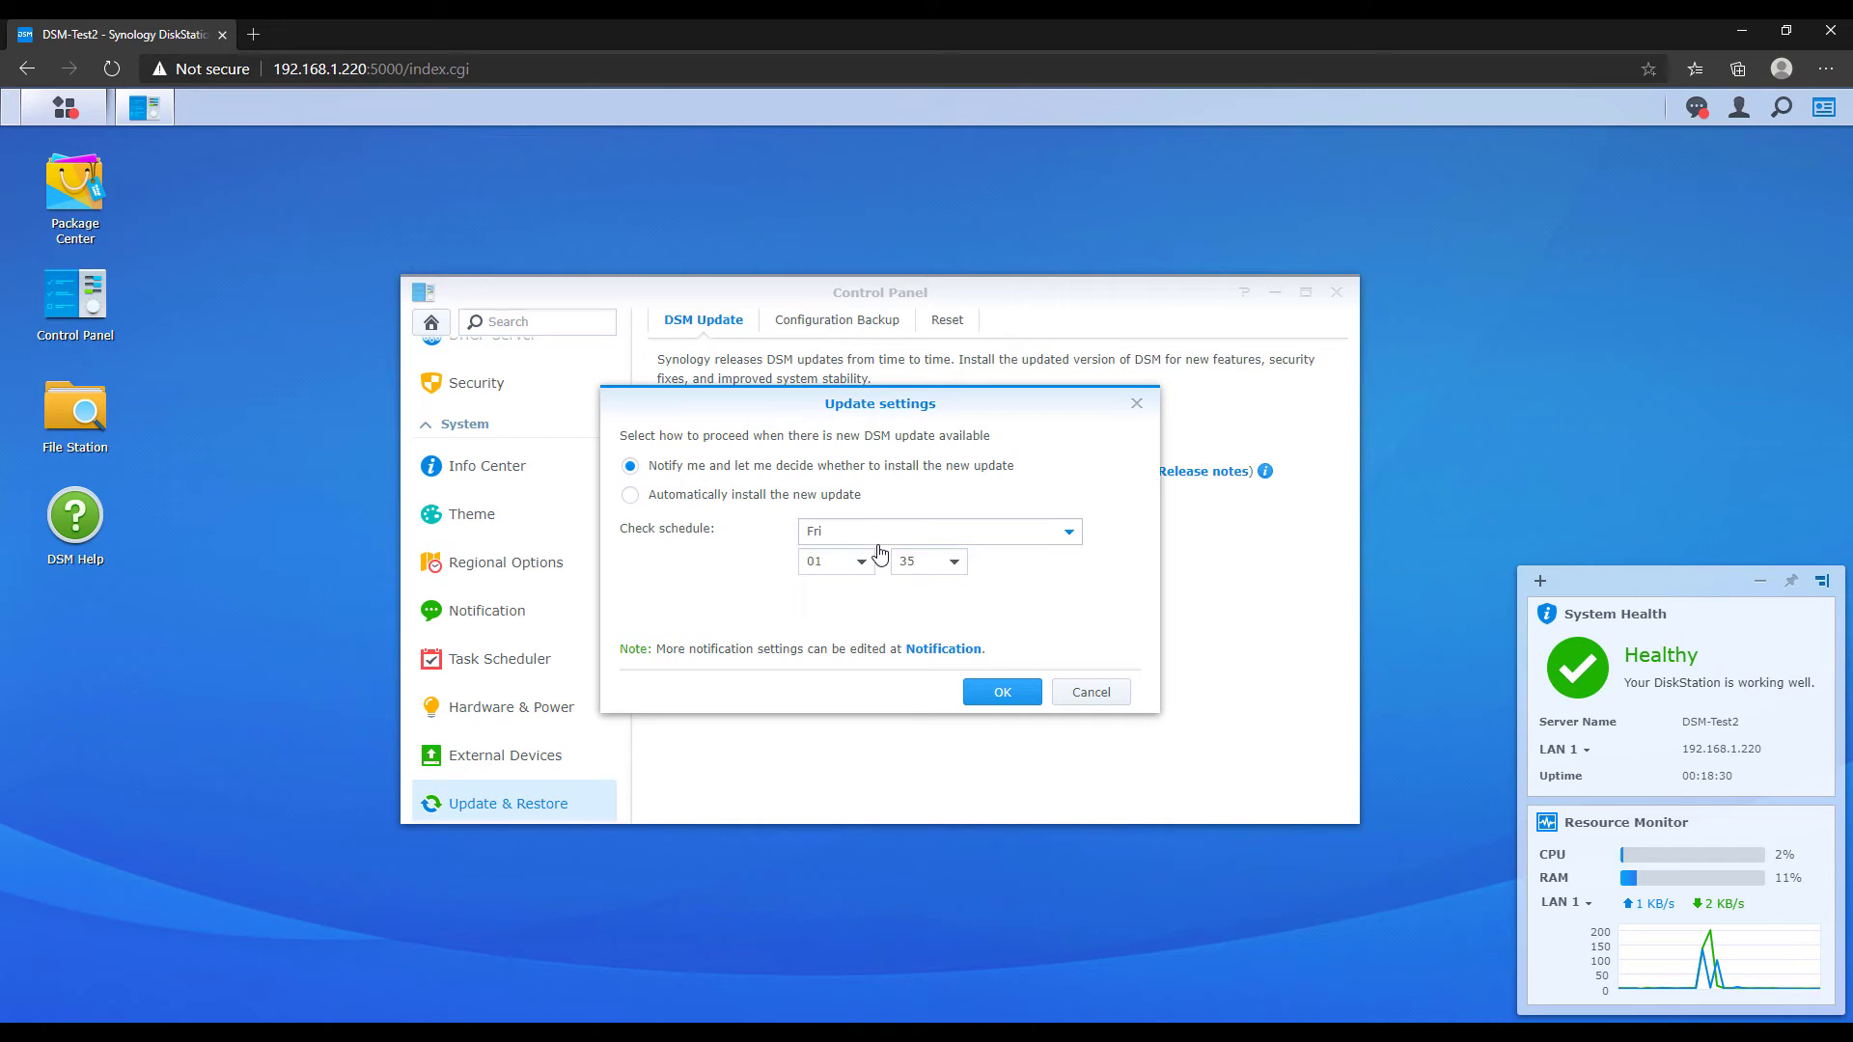
{"action": "left_click", "coordinate": [762, 498]}
Step: Set the update check schedule to run on Sunday only
{"action": "left_click", "coordinate": [1023, 548]}
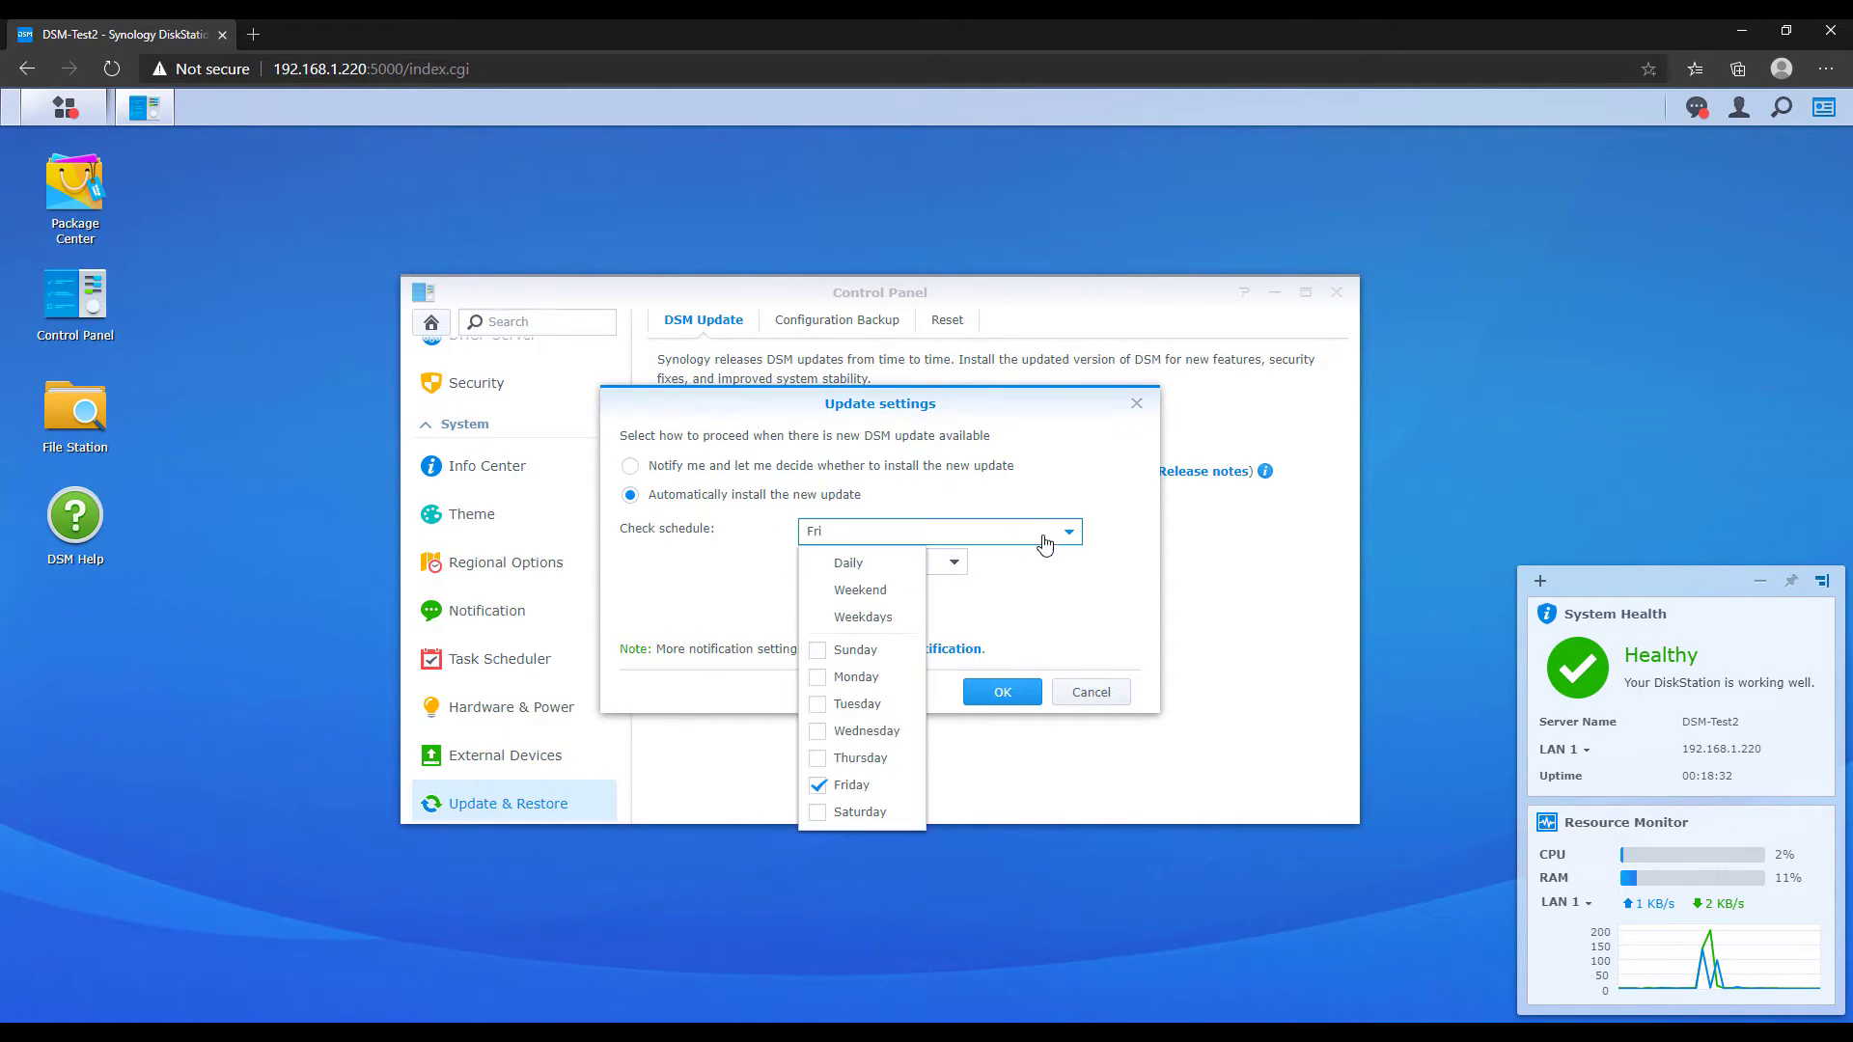
{"action": "left_click", "coordinate": [826, 788]}
{"action": "left_click", "coordinate": [826, 788]}
{"action": "left_click", "coordinate": [819, 812]}
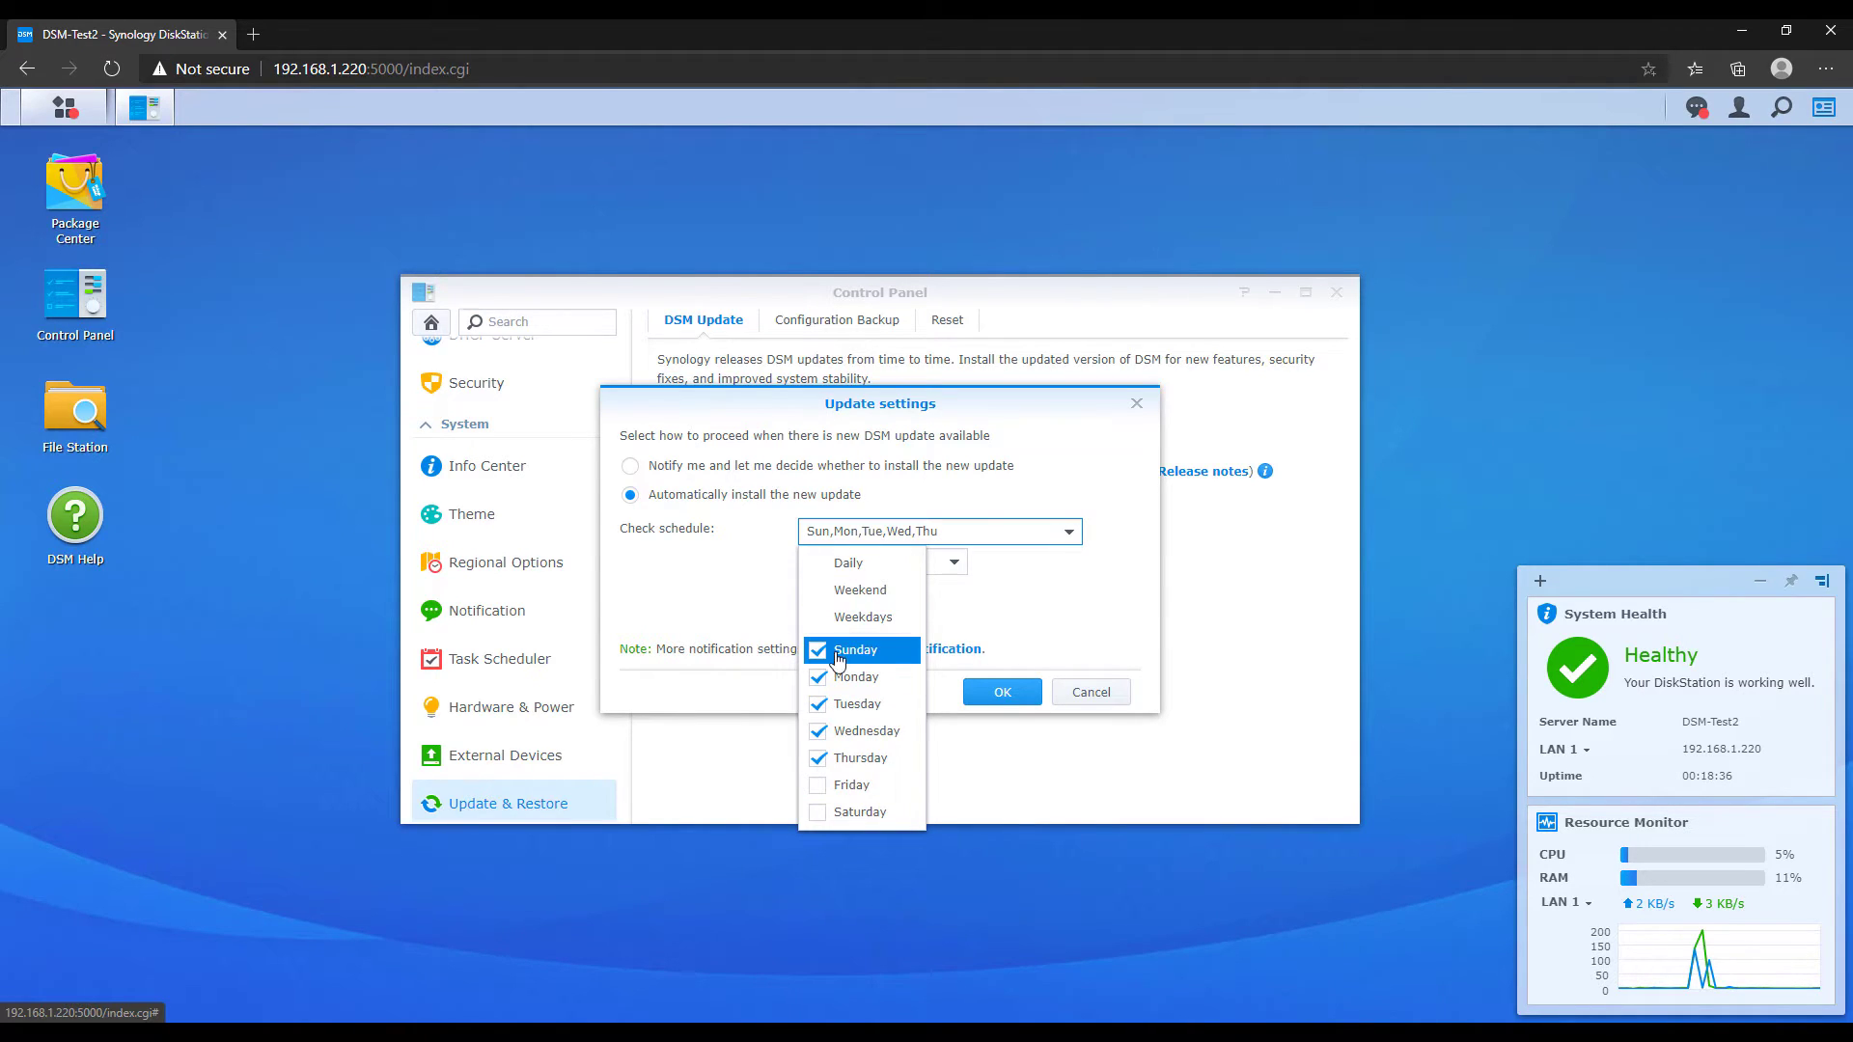
{"action": "left_click", "coordinate": [819, 758]}
{"action": "left_click", "coordinate": [819, 731]}
{"action": "left_click", "coordinate": [819, 704]}
{"action": "left_click", "coordinate": [819, 678]}
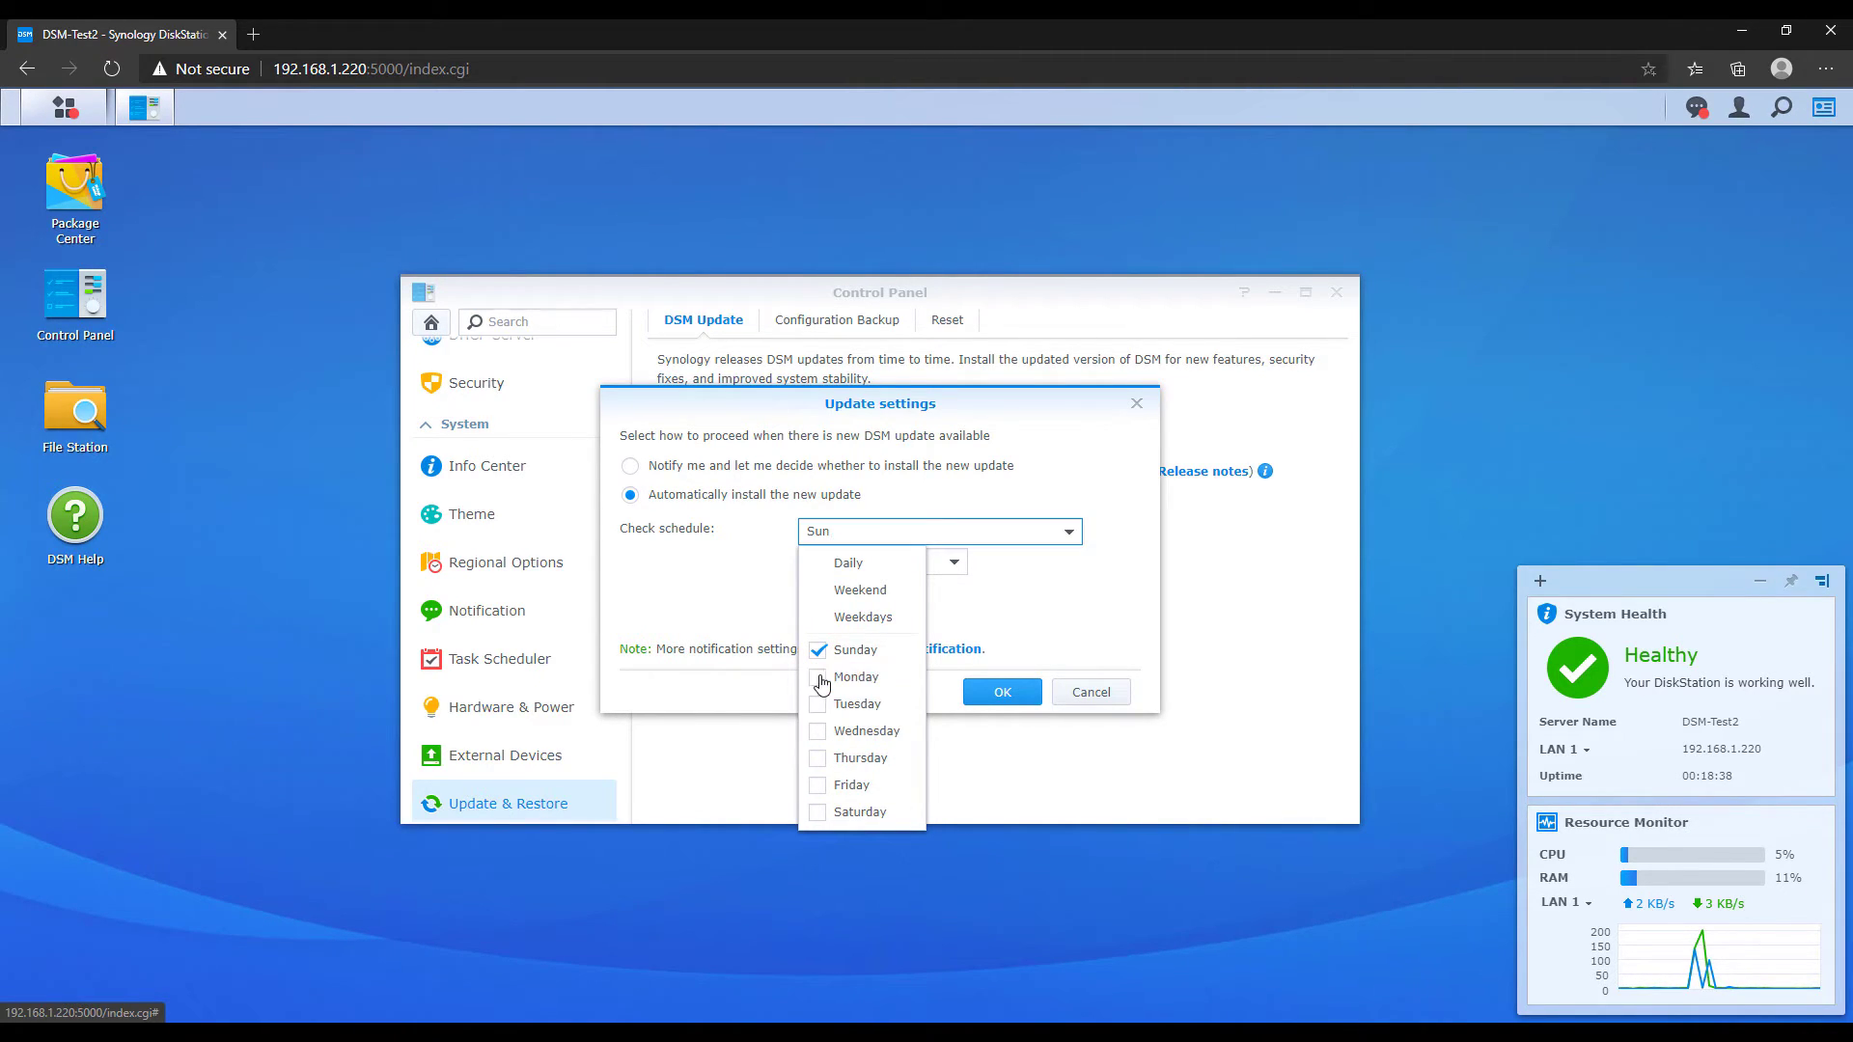
{"action": "left_click", "coordinate": [1038, 609]}
Step: Set the update check time to 01:00 and save the update settings
{"action": "left_click", "coordinate": [865, 569]}
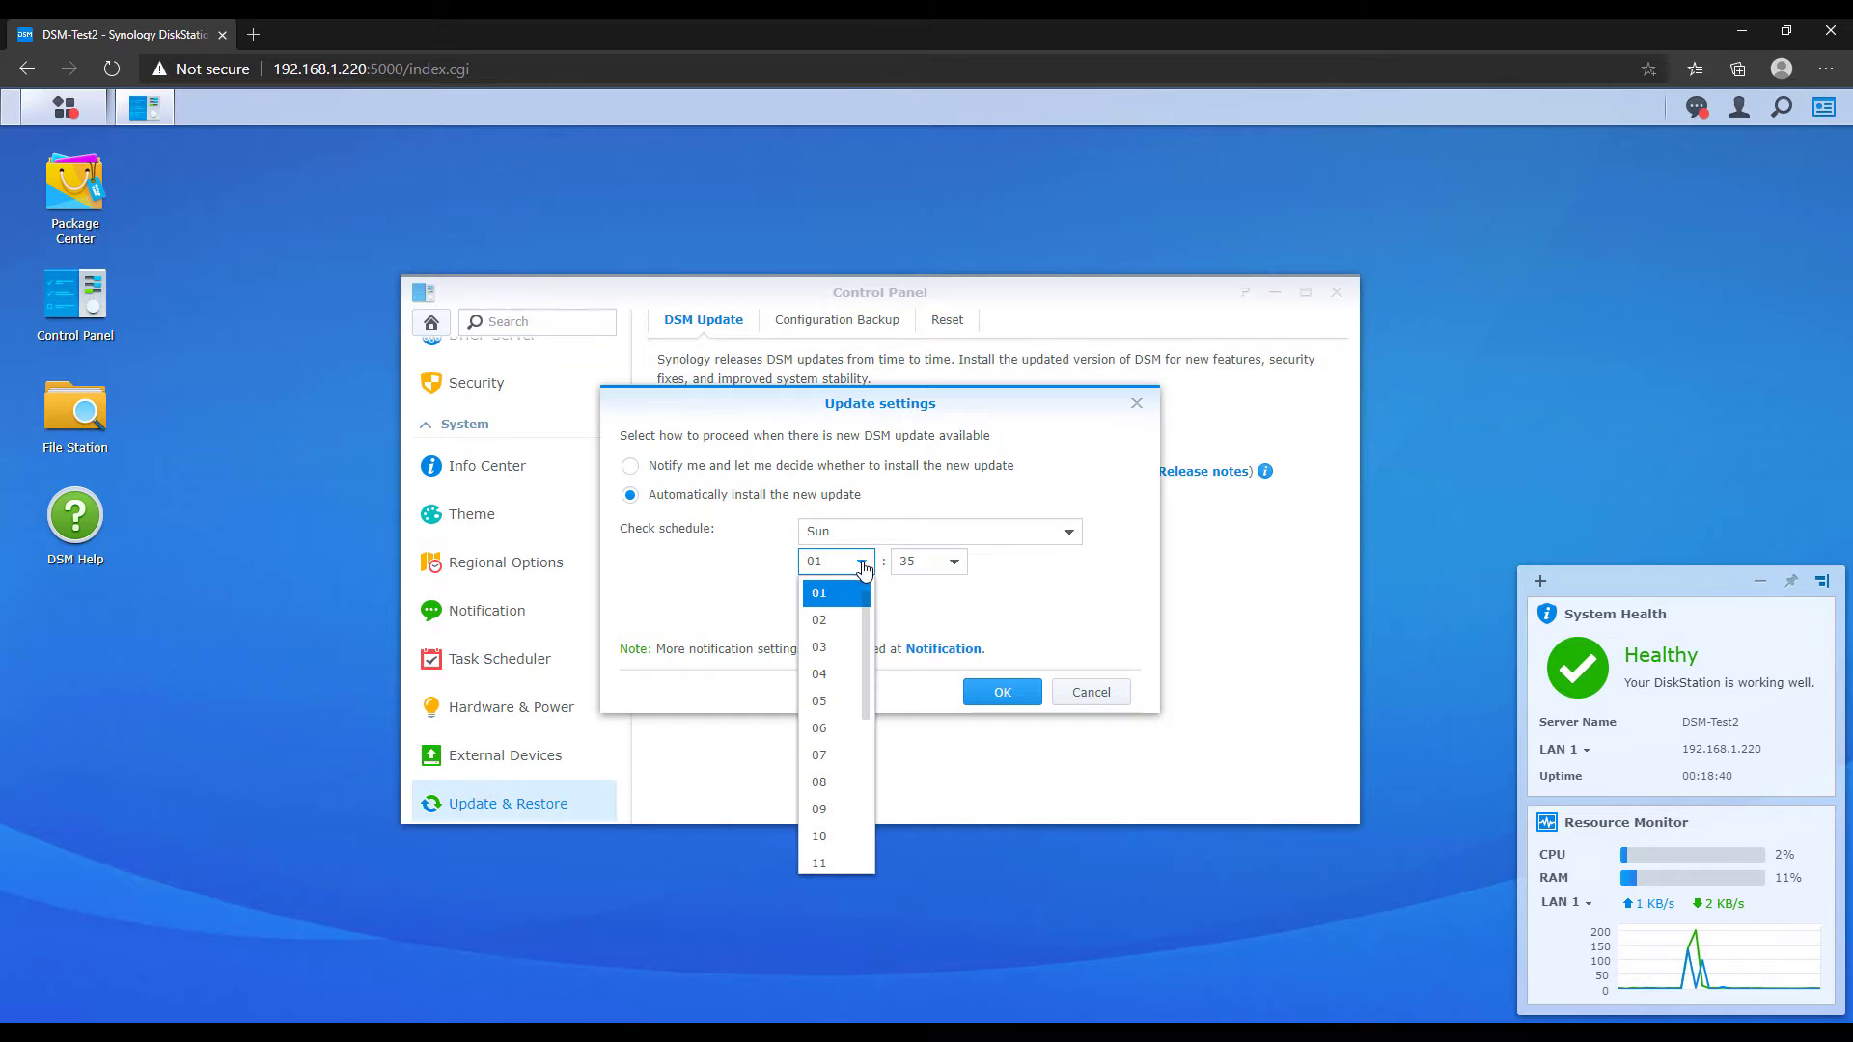
{"action": "left_click", "coordinate": [840, 623]}
{"action": "left_click", "coordinate": [921, 566]}
{"action": "scroll", "coordinate": [917, 608], "scroll_direction": "up", "scroll_amount": 10}
{"action": "left_click", "coordinate": [916, 602]}
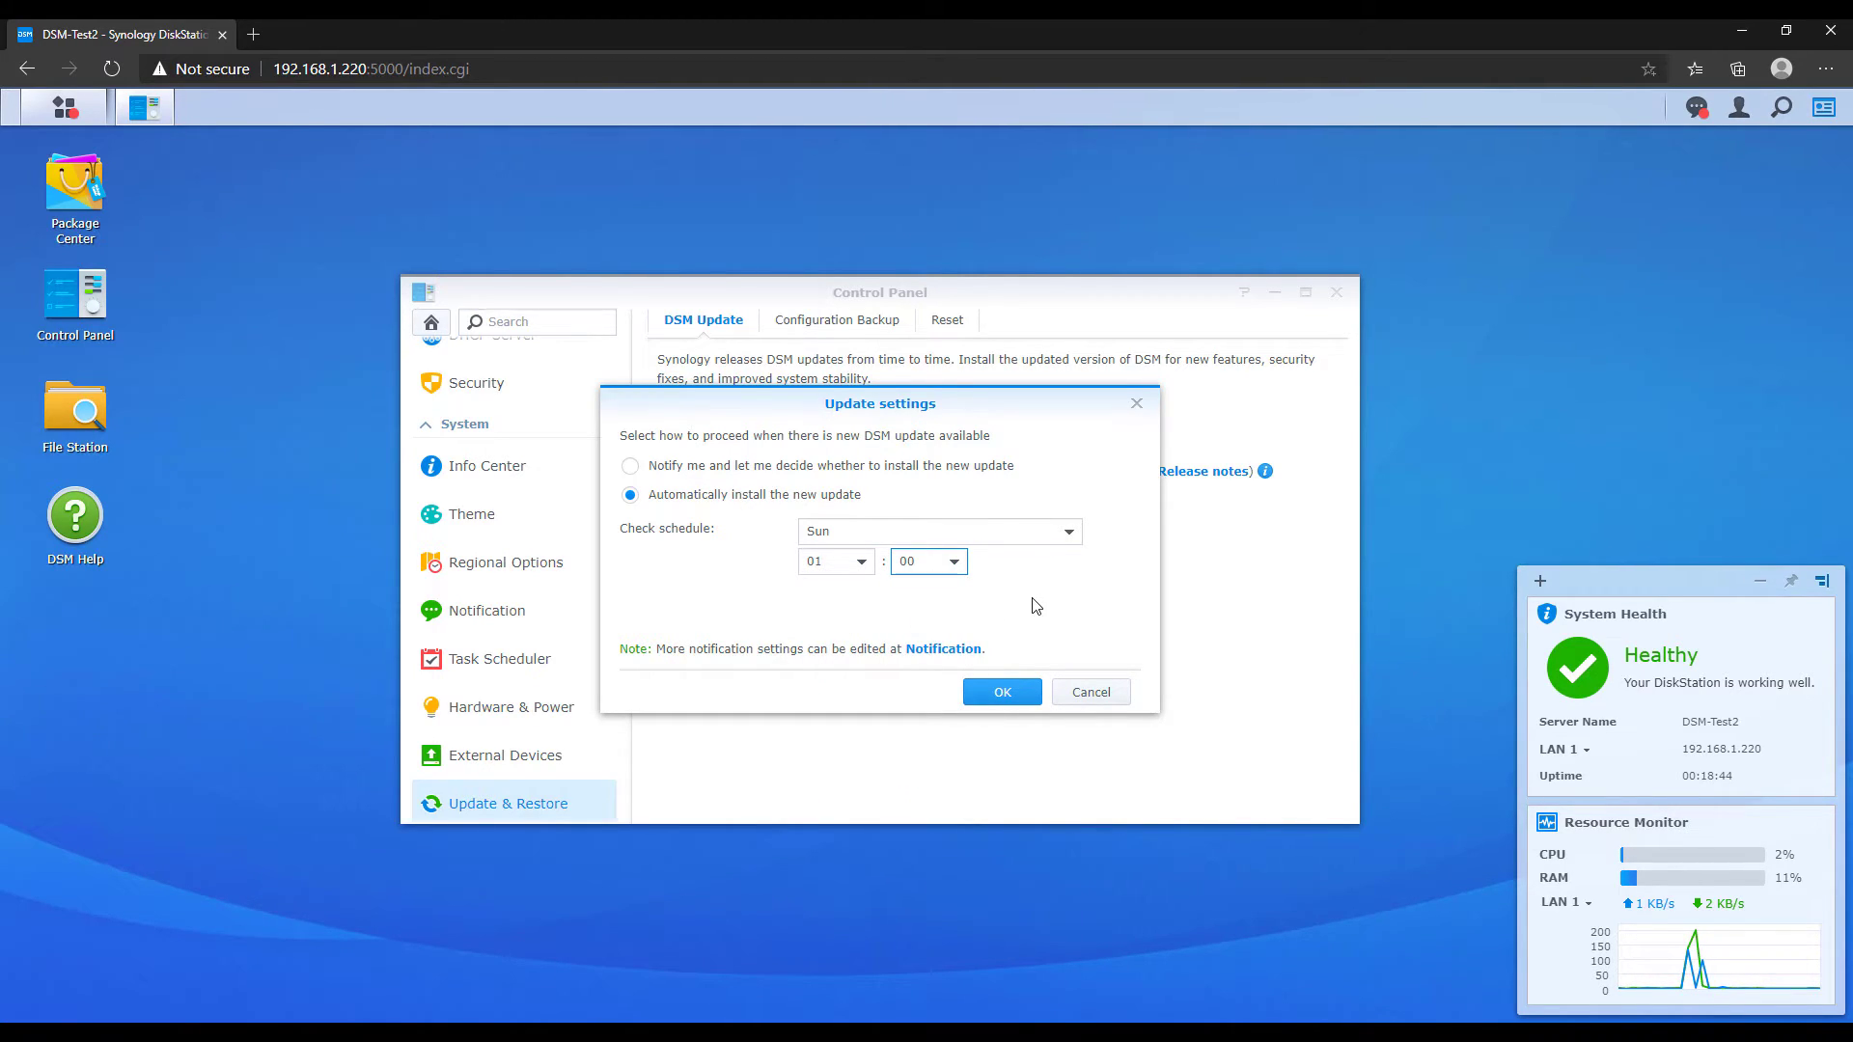
{"action": "left_click", "coordinate": [1011, 693]}
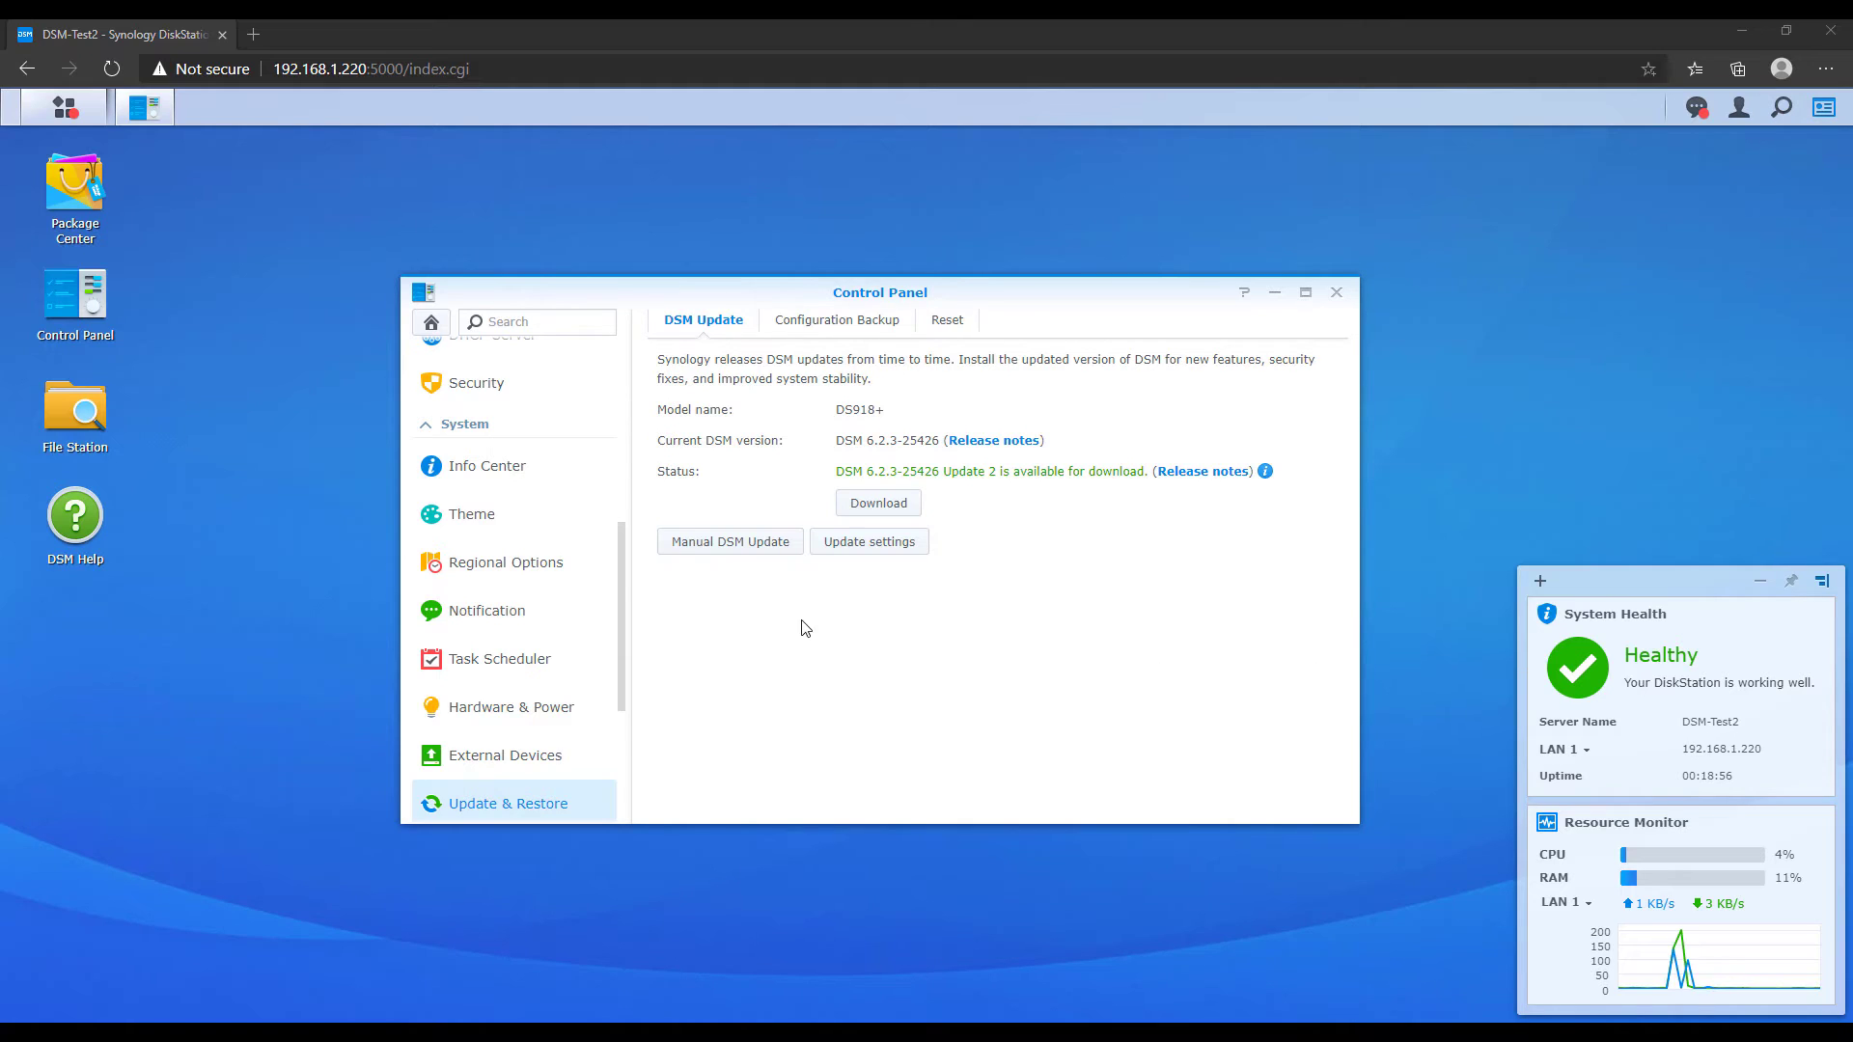
Step: In the Network DSM settings, set the HTTP port to 6750 and the HTTPS port to 6751, and apply the changes
{"action": "scroll", "coordinate": [571, 591], "scroll_direction": "up", "scroll_amount": 1}
{"action": "scroll", "coordinate": [572, 591], "scroll_direction": "up", "scroll_amount": 1}
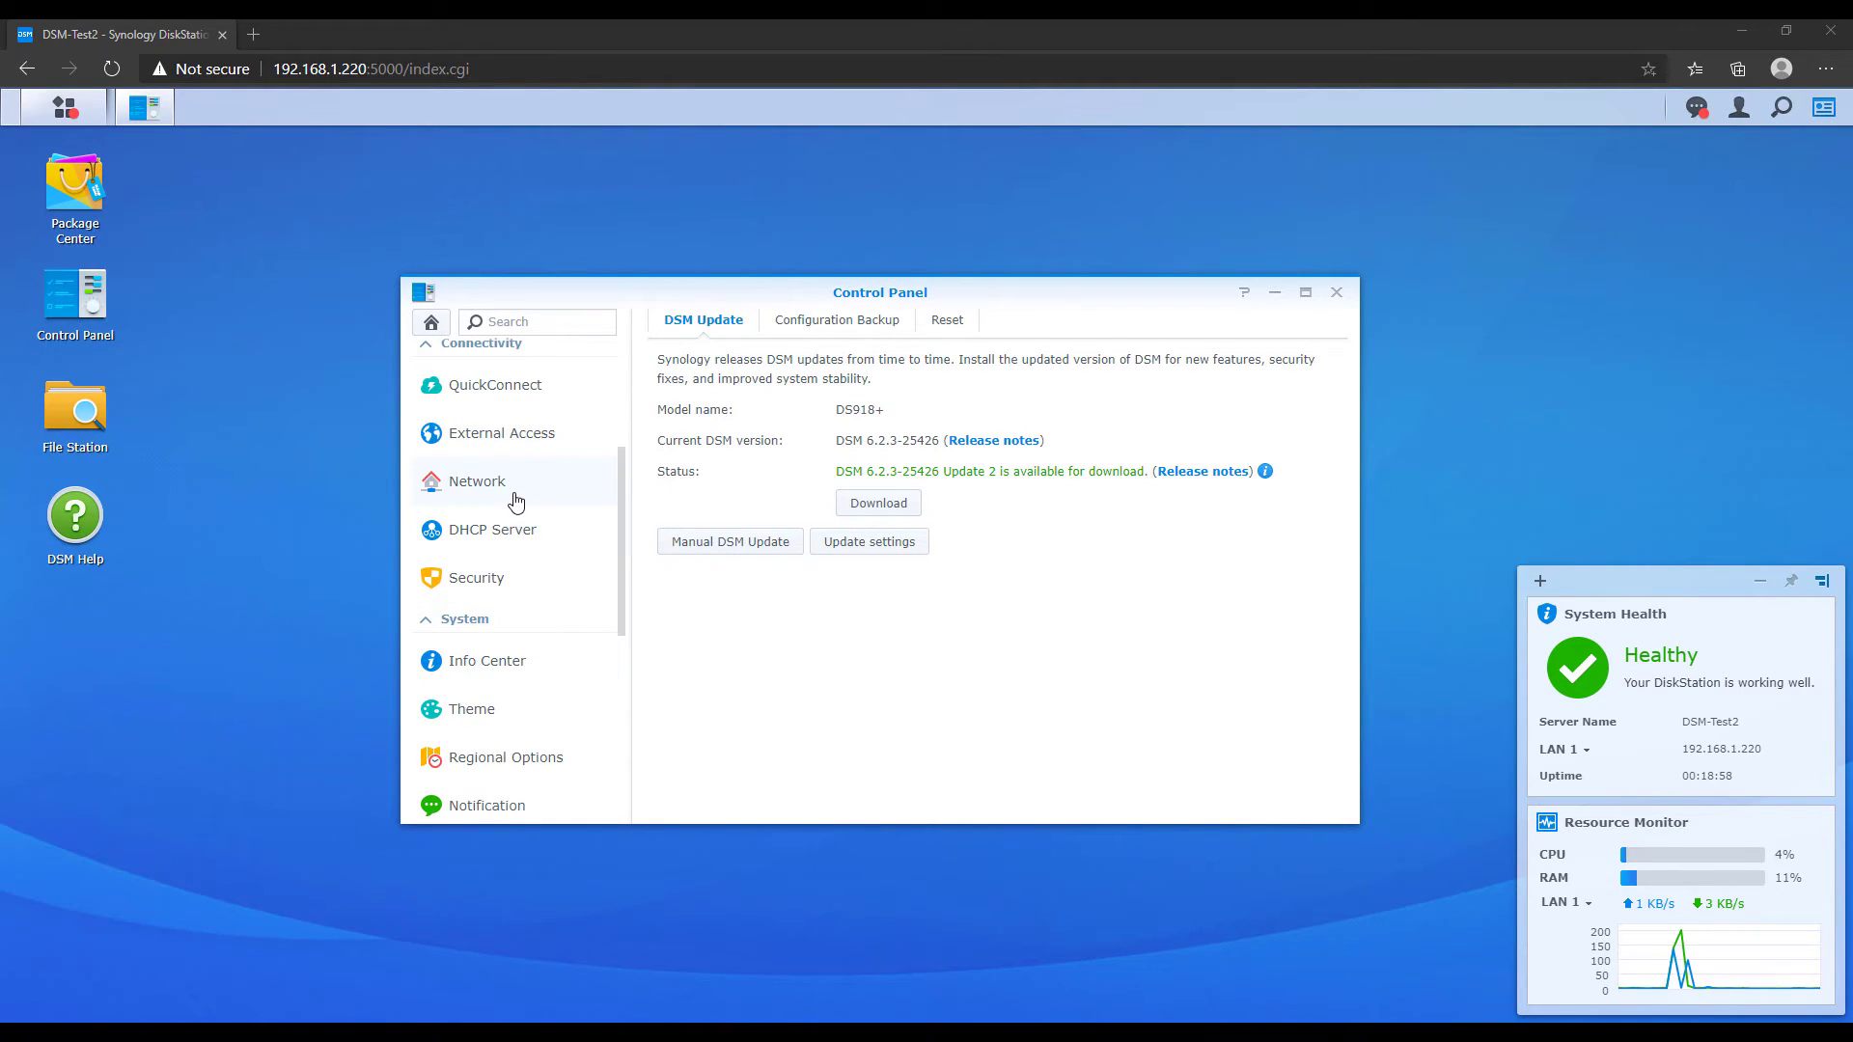
{"action": "left_click", "coordinate": [516, 501]}
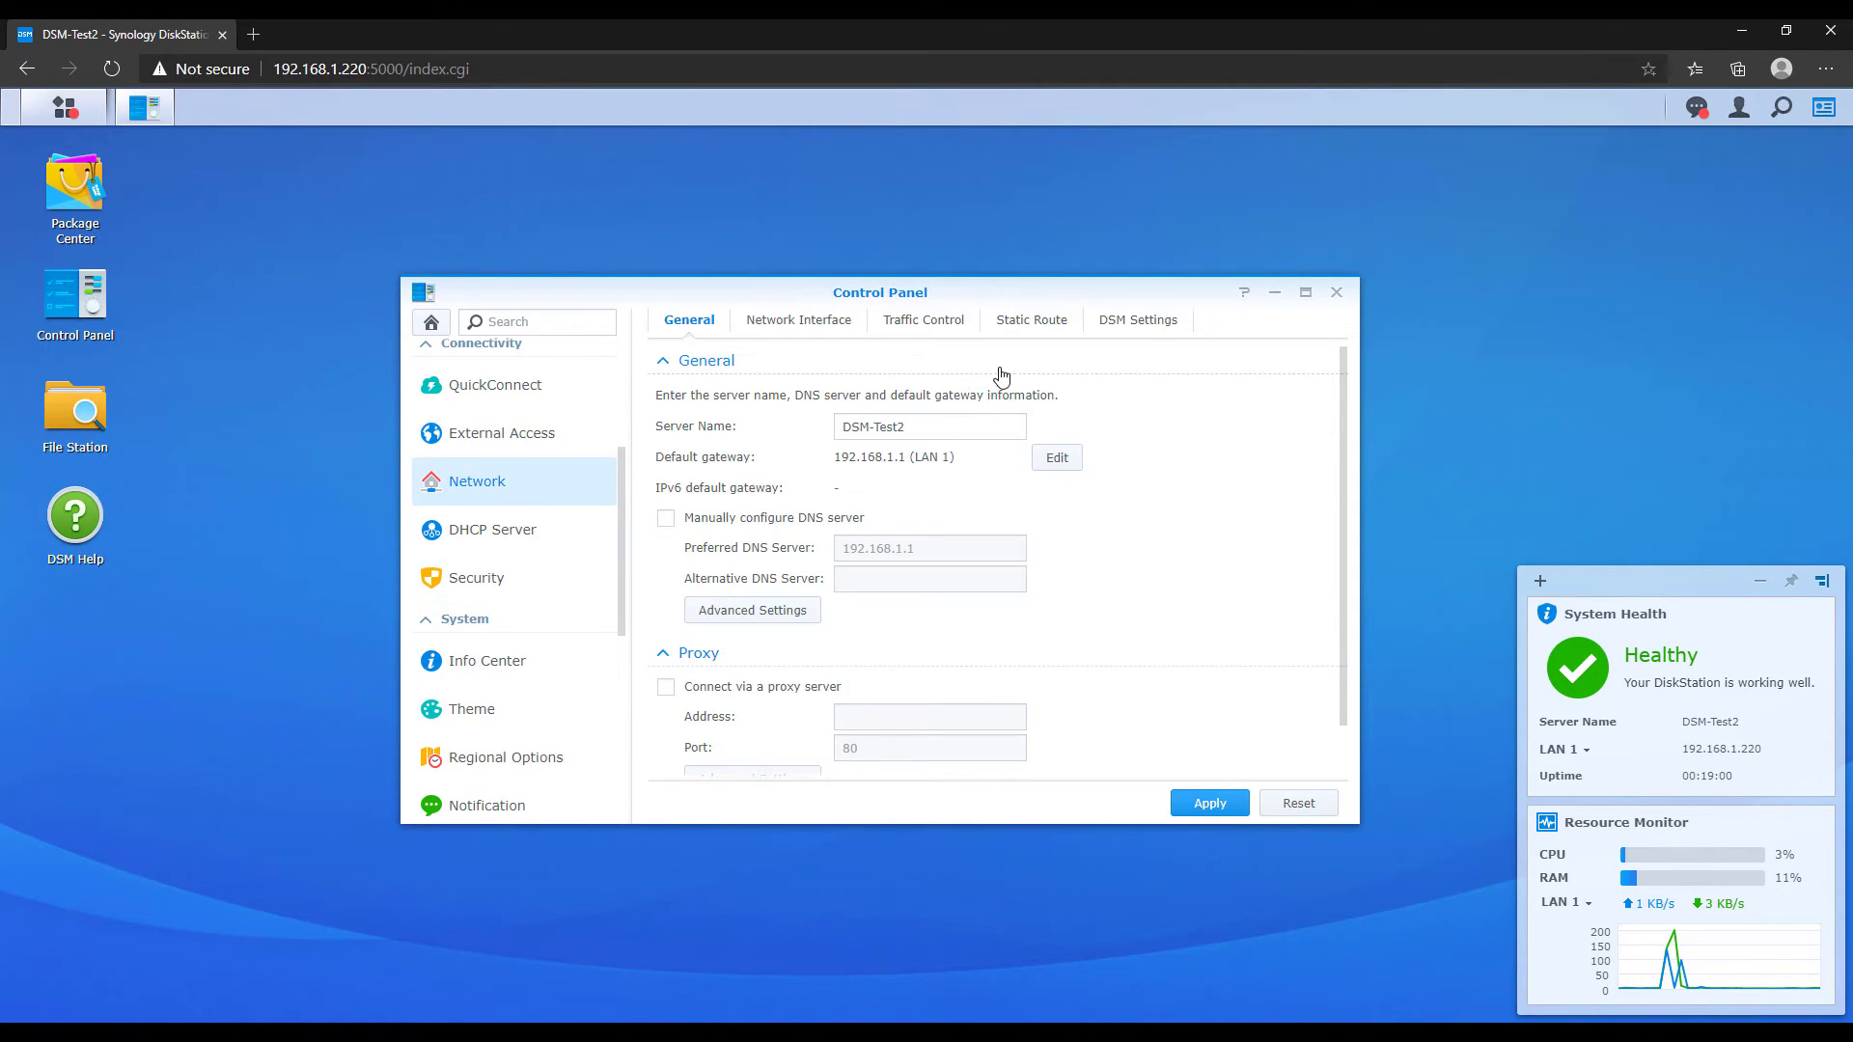
{"action": "left_click", "coordinate": [1140, 330]}
{"action": "left_click", "coordinate": [897, 434]}
{"action": "type", "text": "6750"}
{"action": "left_click", "coordinate": [940, 450]}
{"action": "type", "text": "675"}
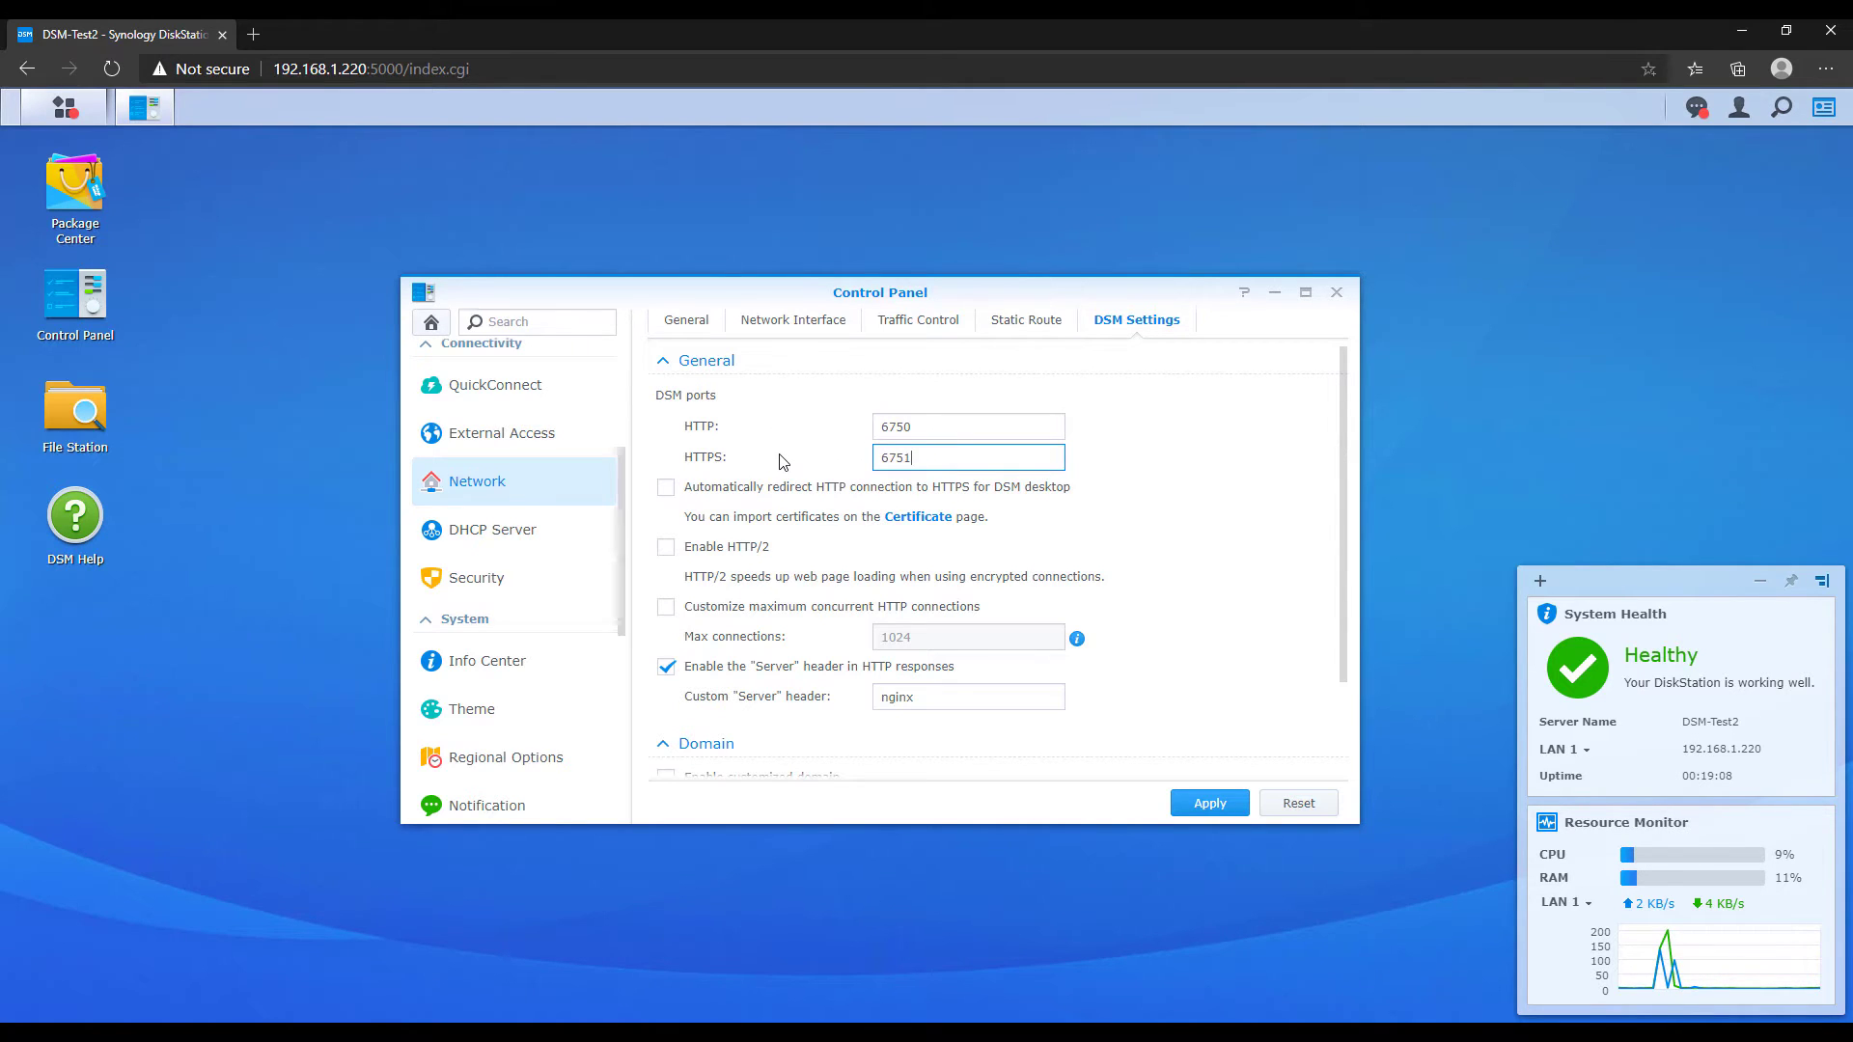
{"action": "type", "text": "1"}
{"action": "key", "text": "Escape"}
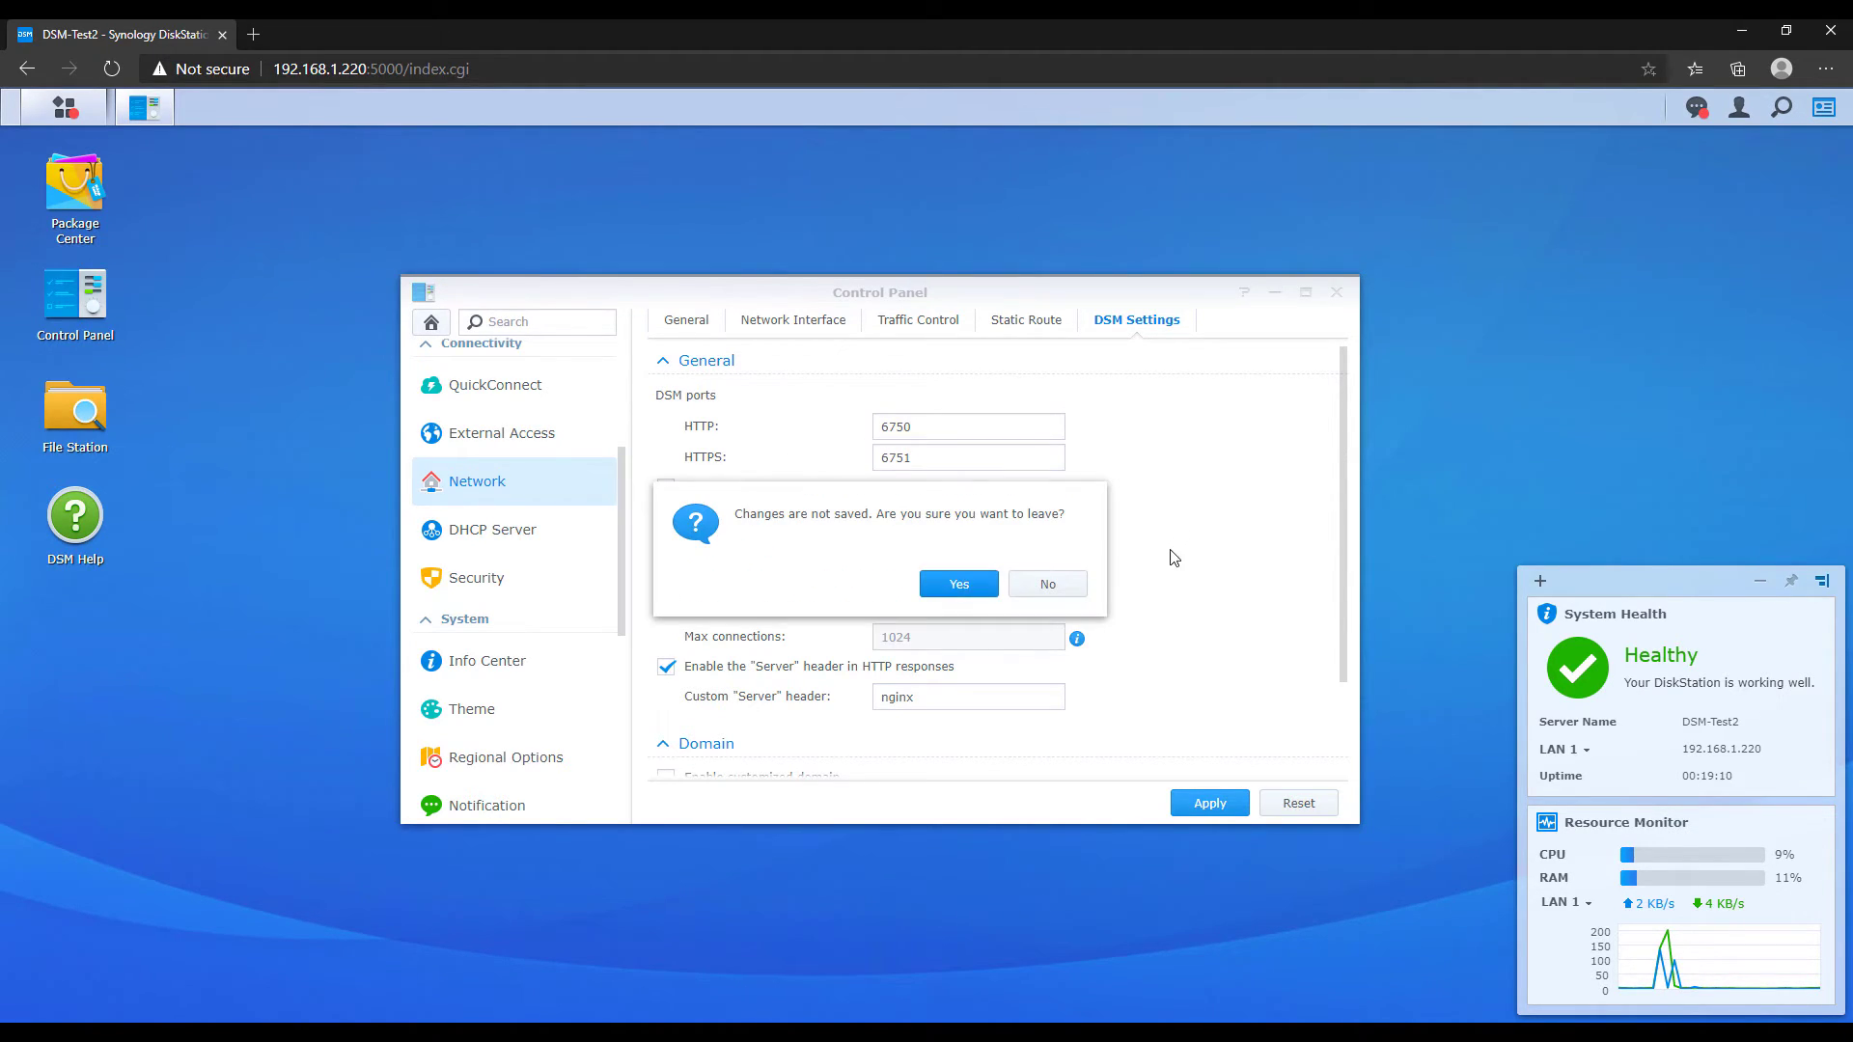
{"action": "left_click", "coordinate": [1072, 585]}
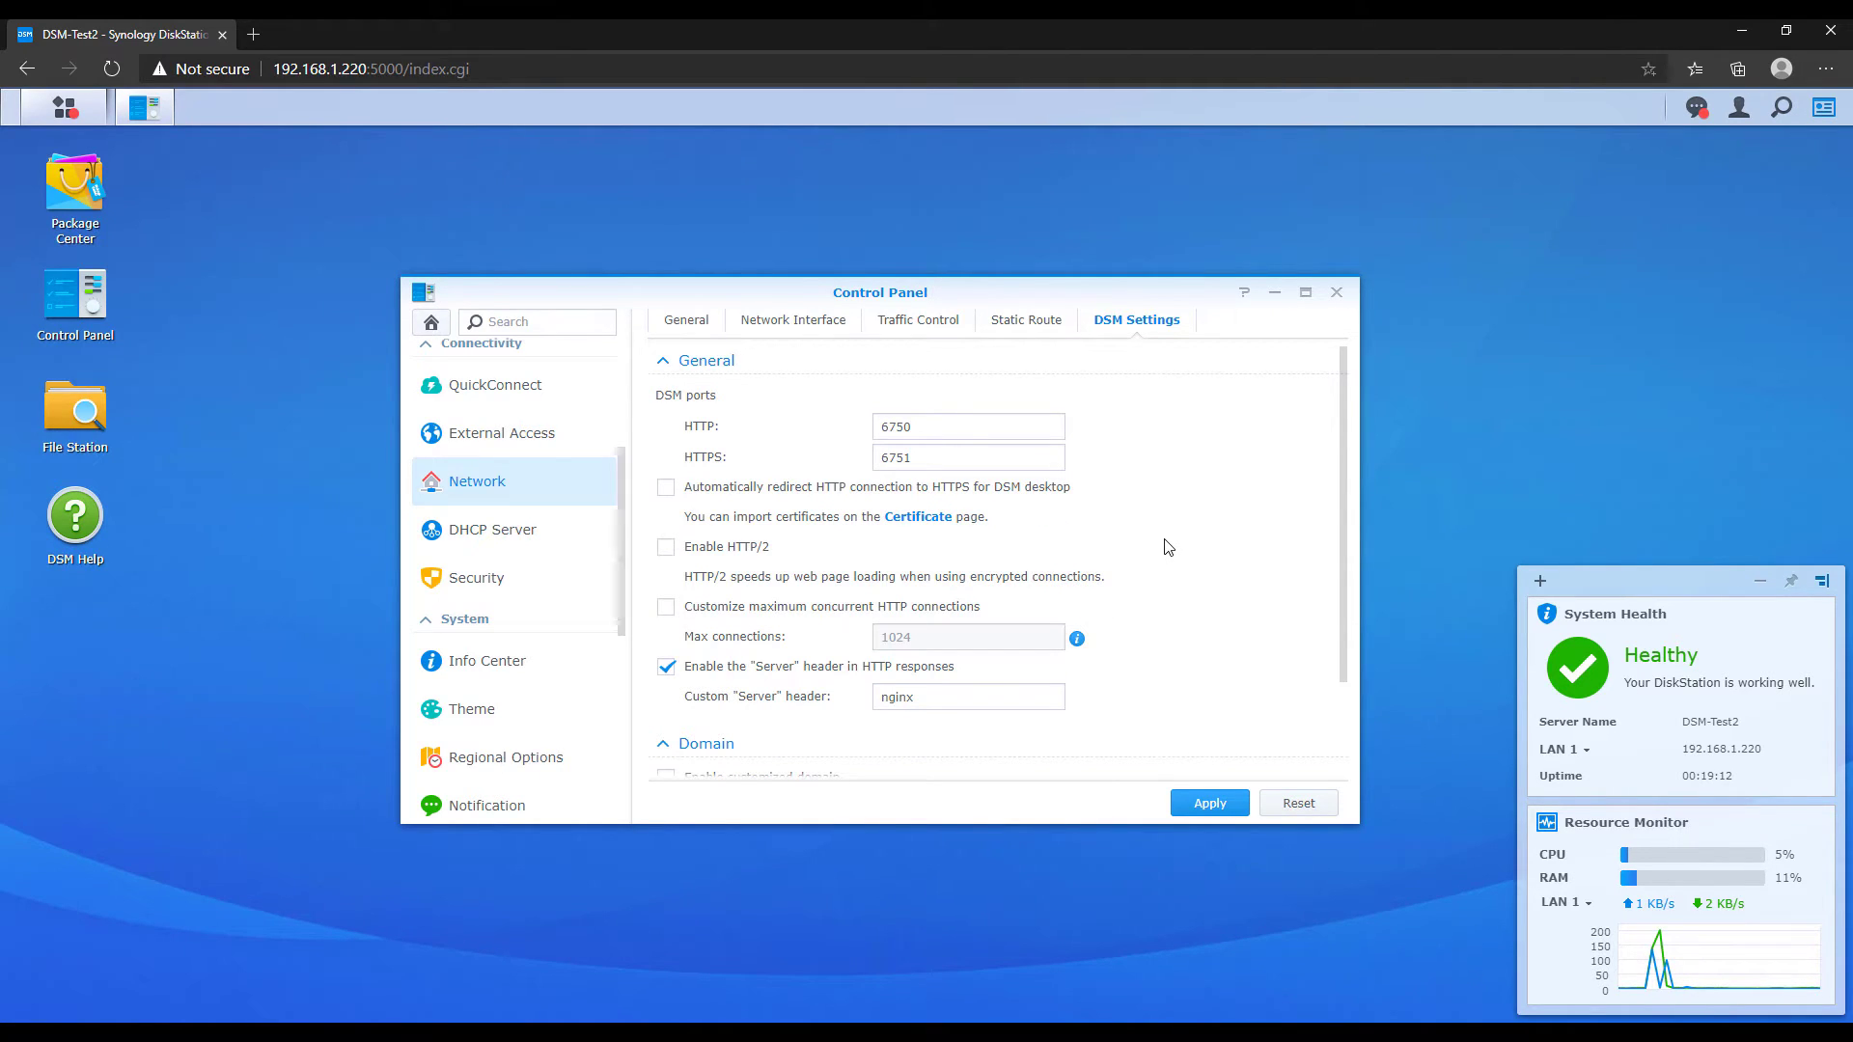
{"action": "left_click", "coordinate": [1212, 803]}
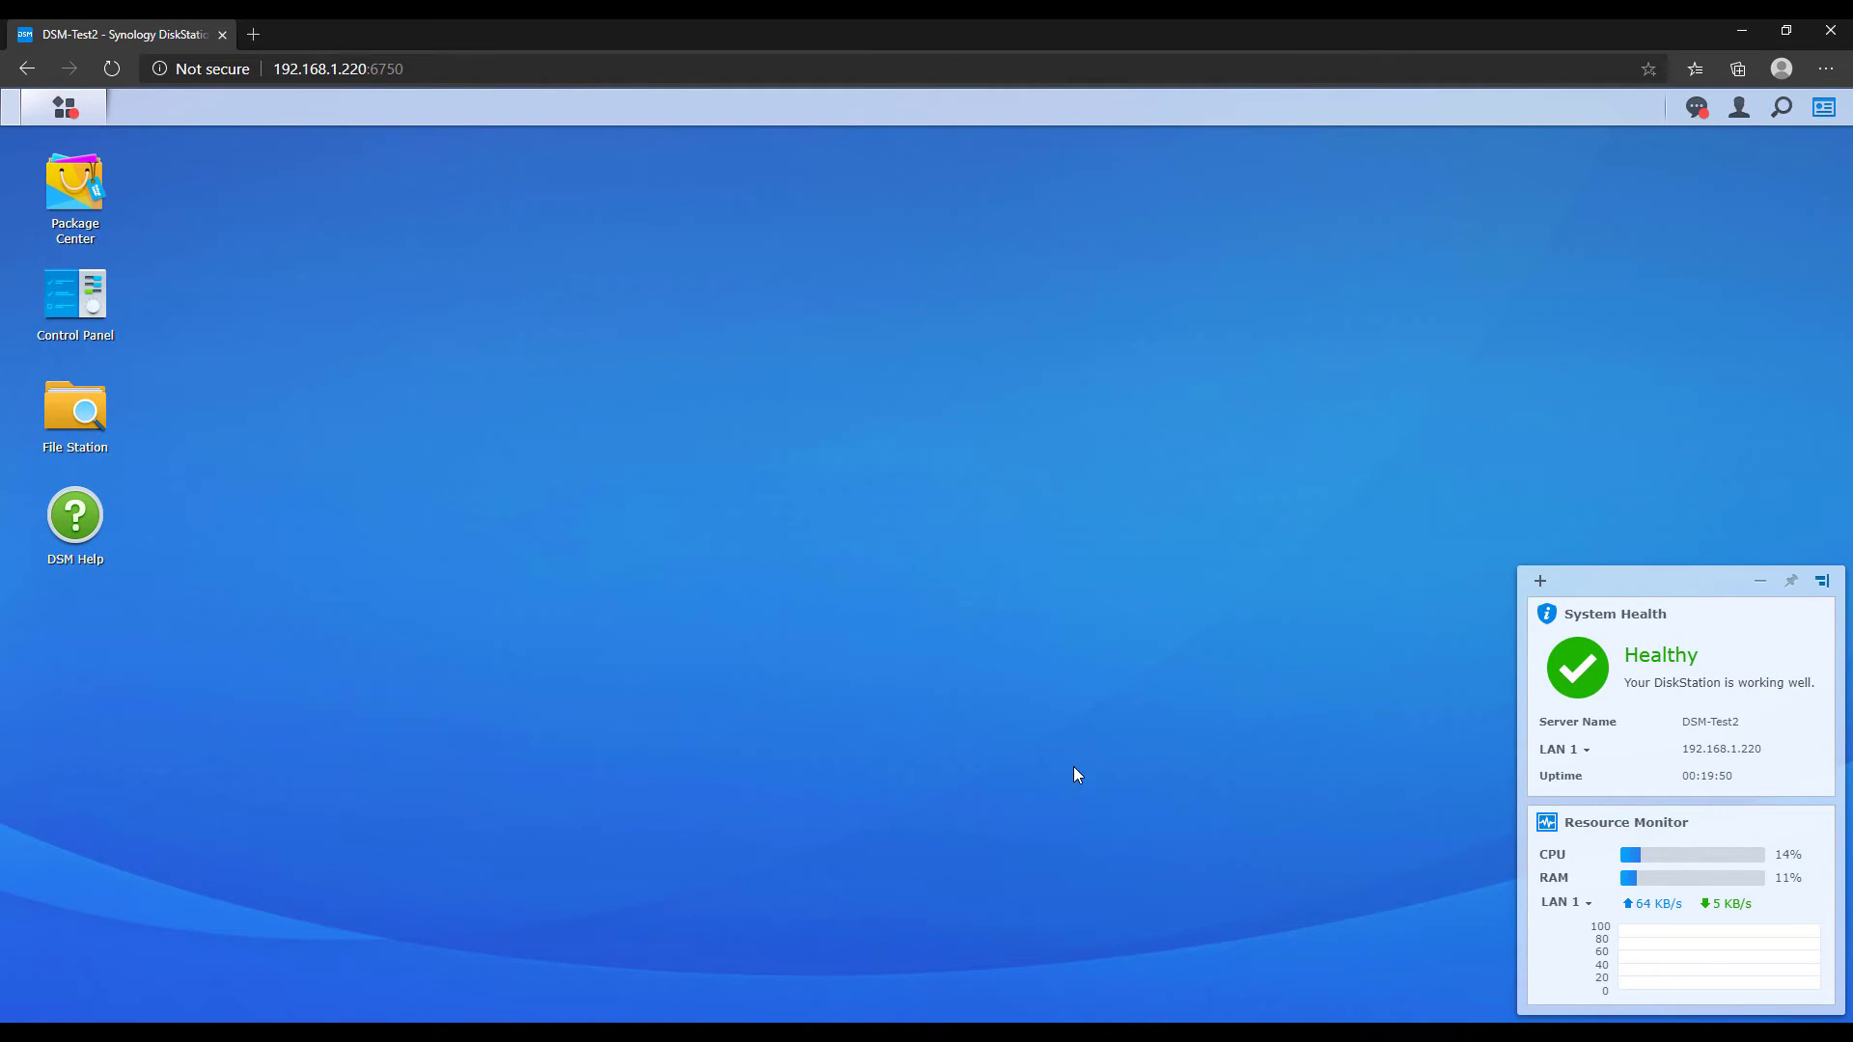
Step: Enable DoS protection for LAN 1 in the Security section of Control Panel and apply the setting
{"action": "left_click", "coordinate": [81, 315]}
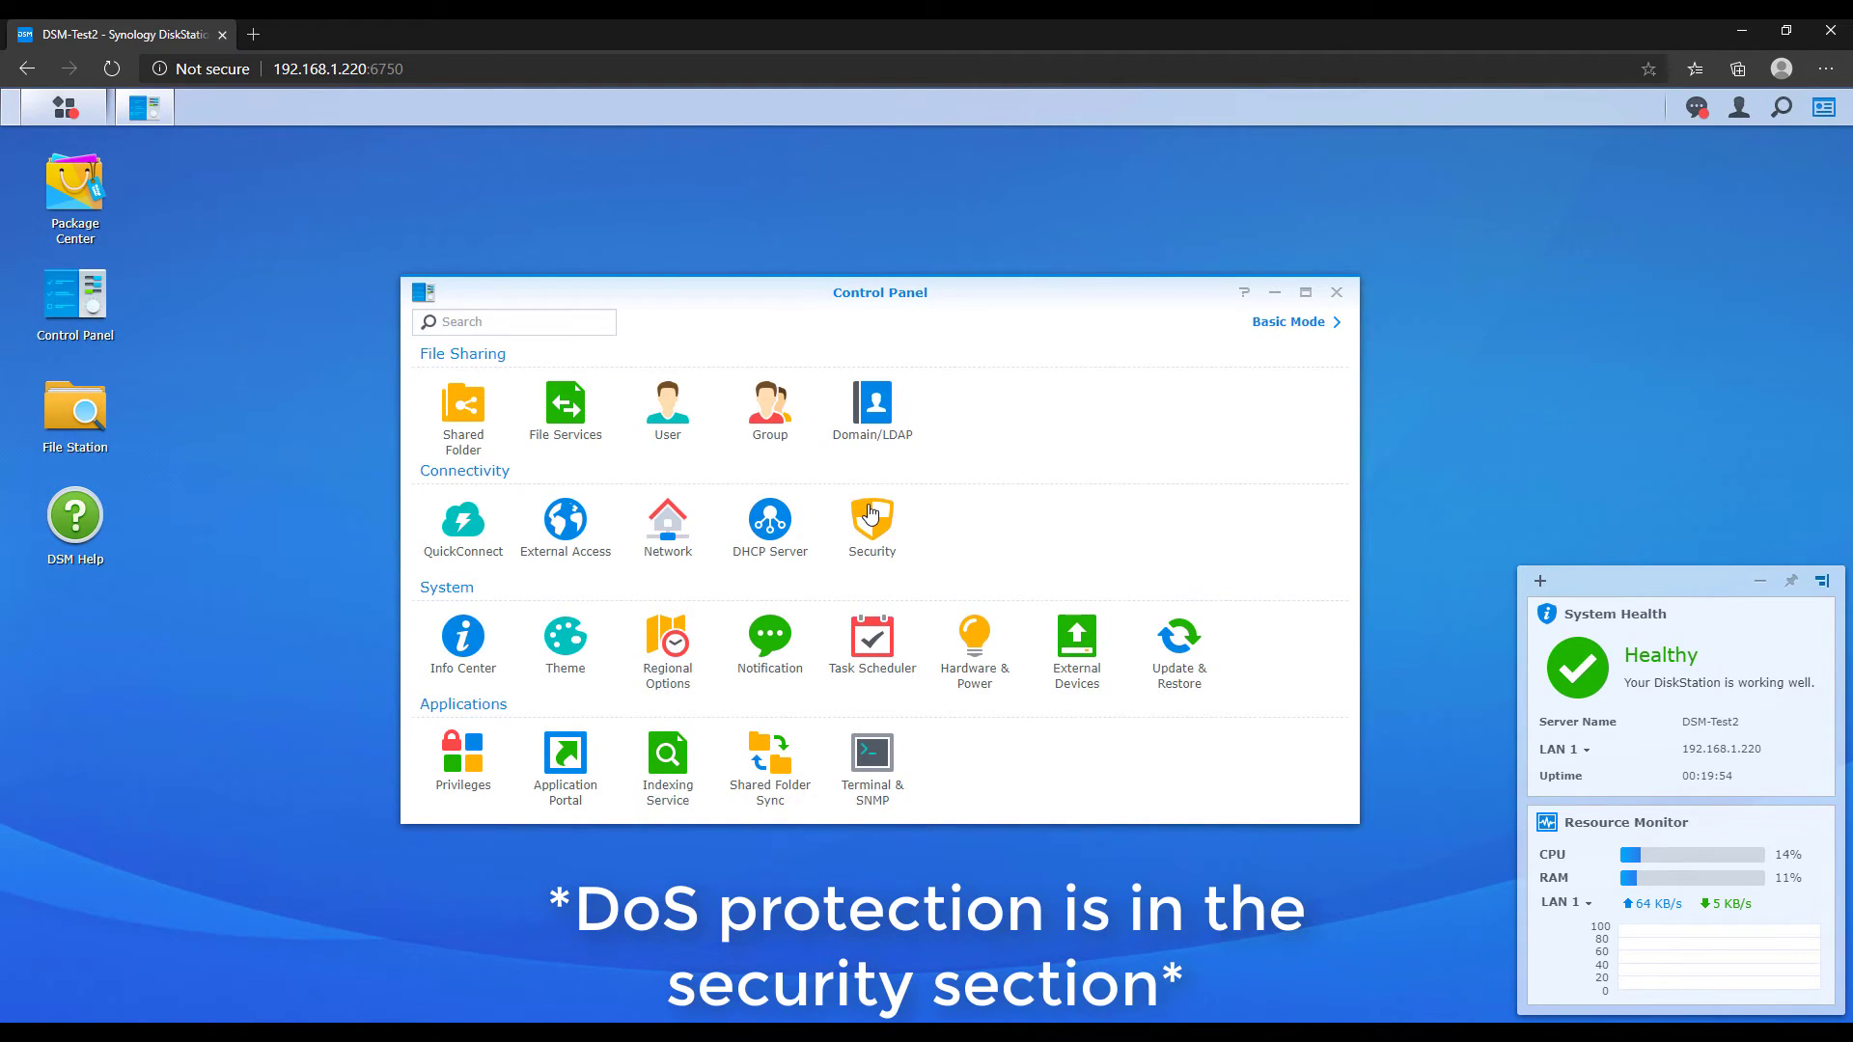
{"action": "left_click", "coordinate": [871, 514]}
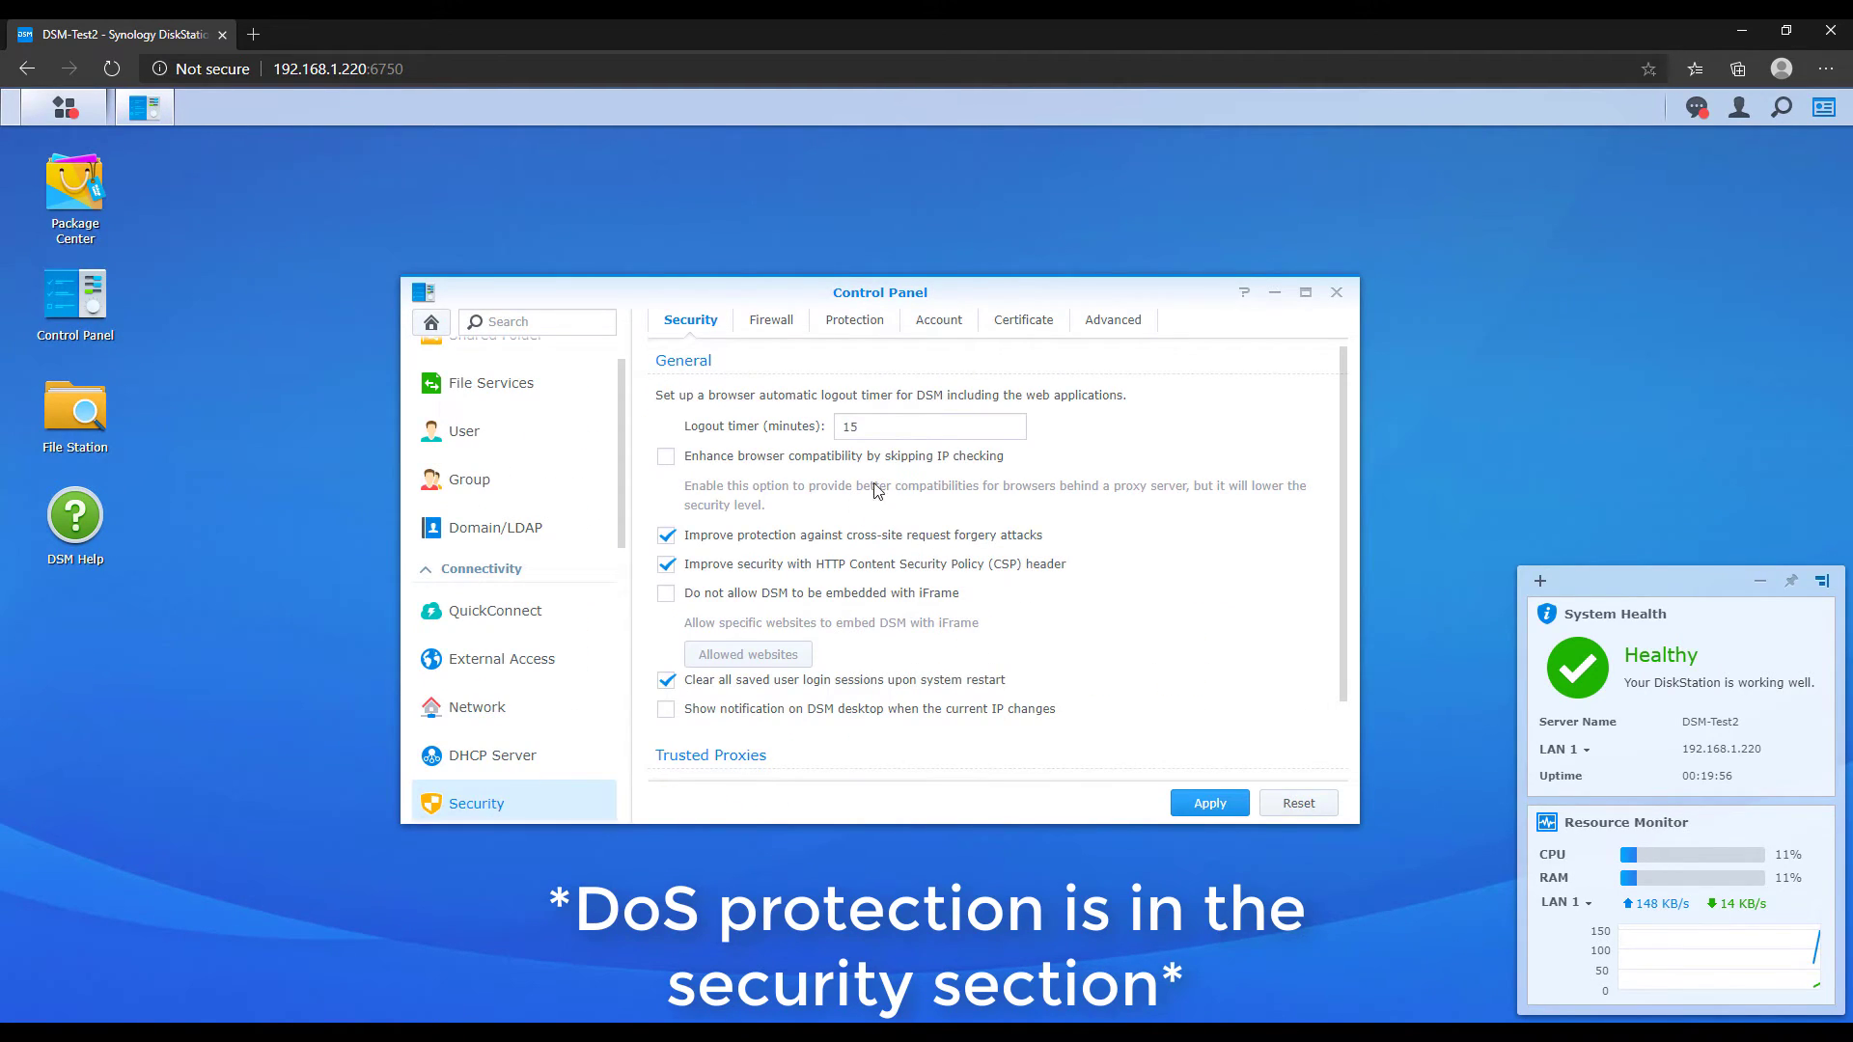
{"action": "left_click", "coordinate": [857, 328]}
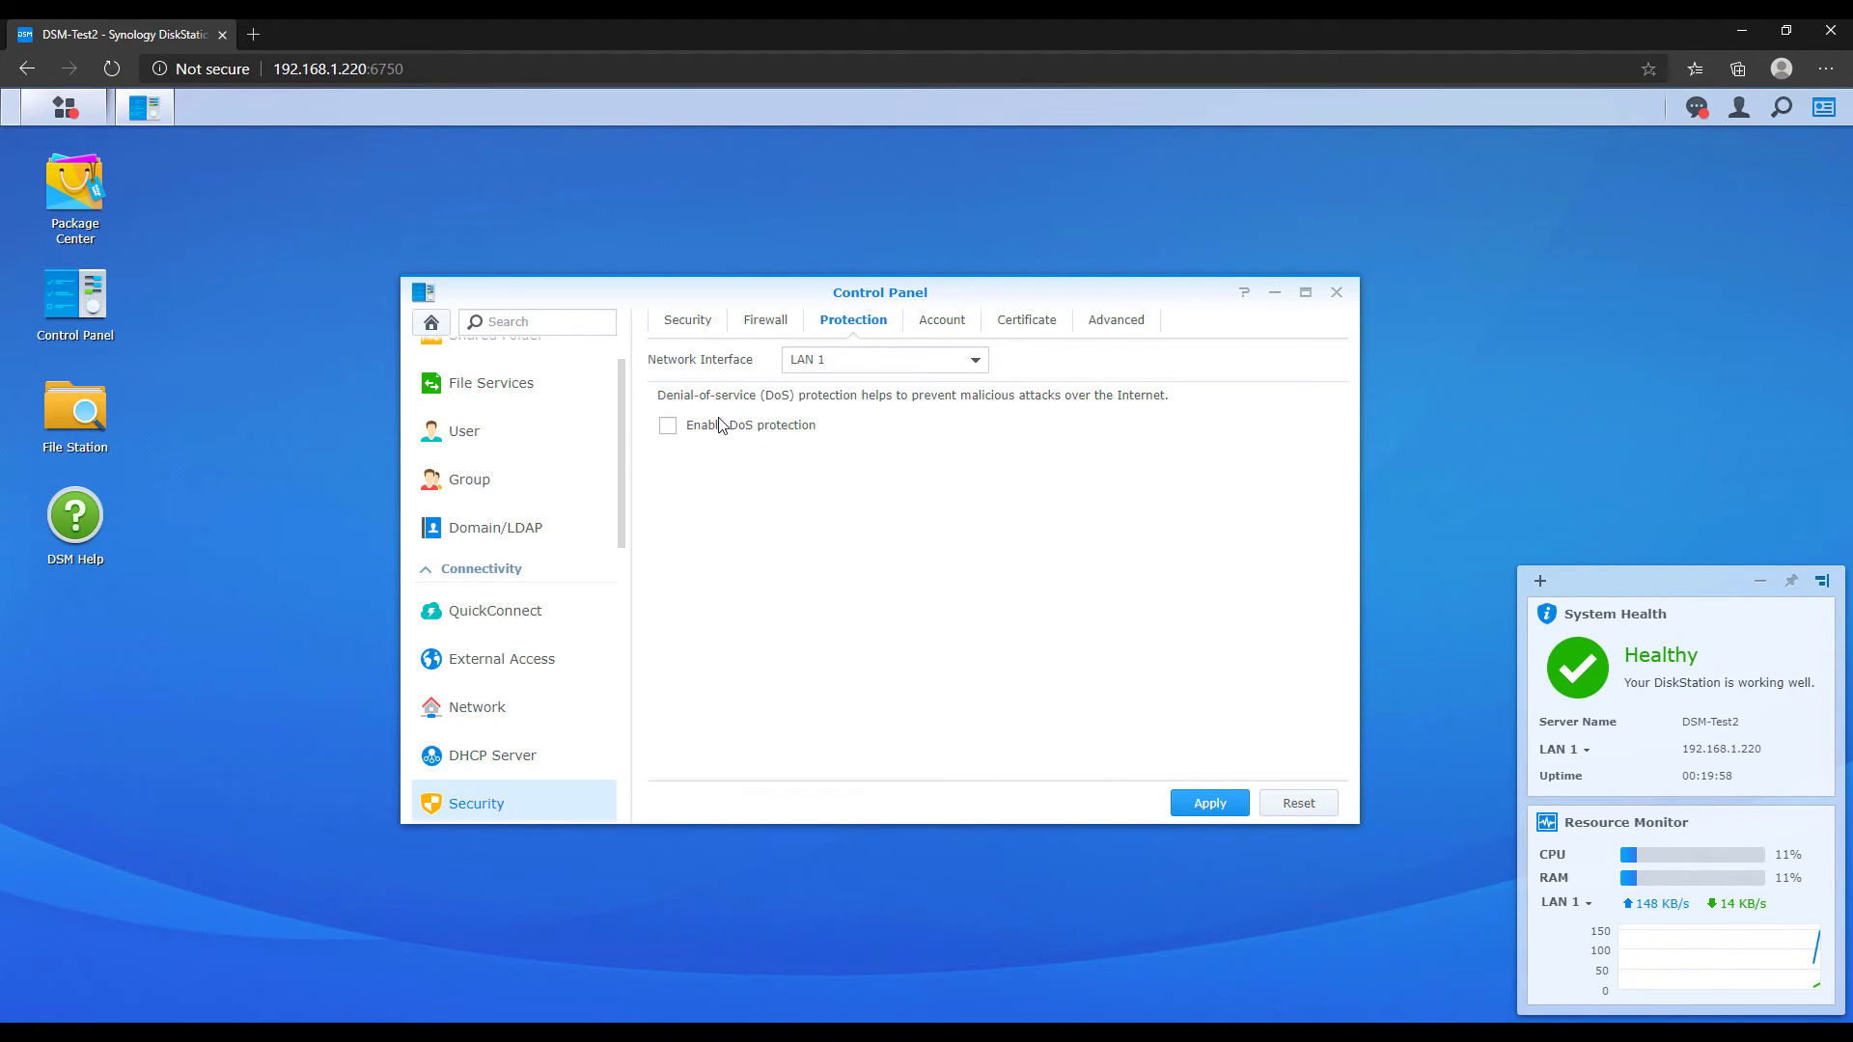
{"action": "left_click", "coordinate": [668, 426]}
{"action": "left_click", "coordinate": [1210, 802]}
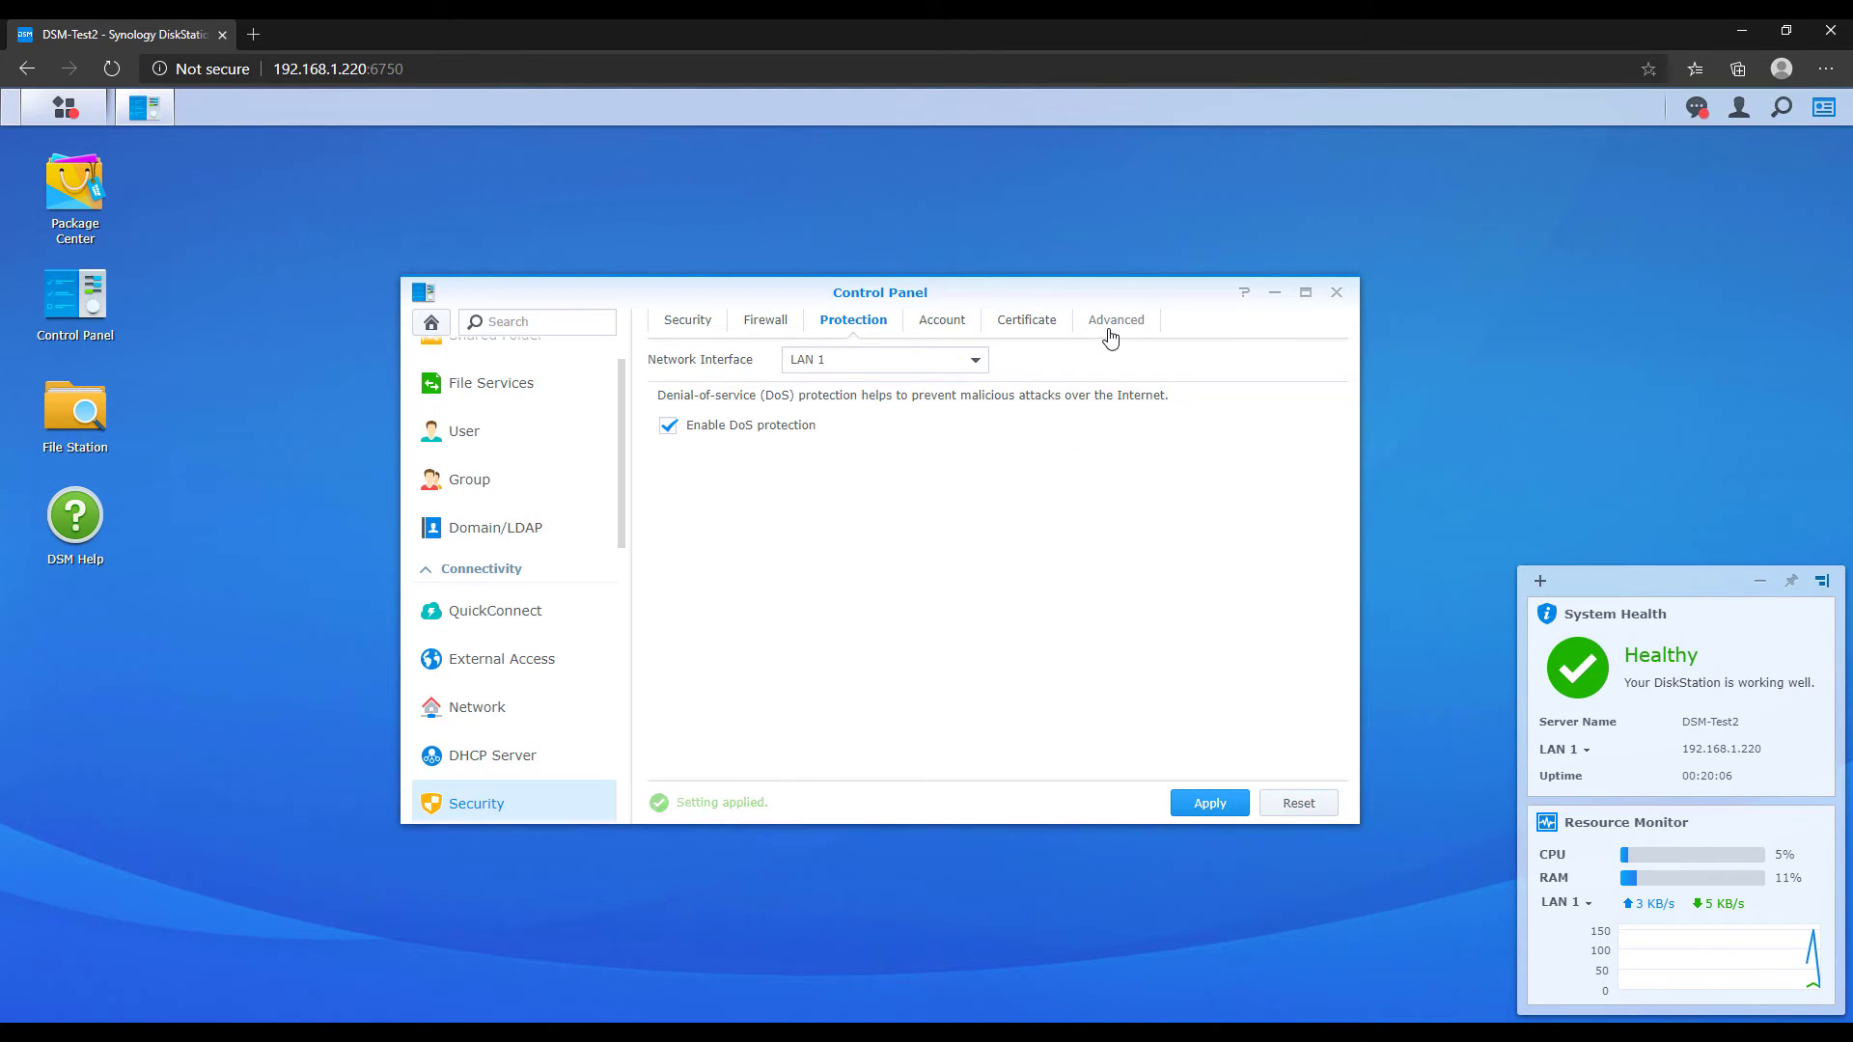
Step: Enable Account Protection in the Security account settings, apply the change, and review the auto block and untrusted client limits
{"action": "left_click", "coordinate": [942, 328]}
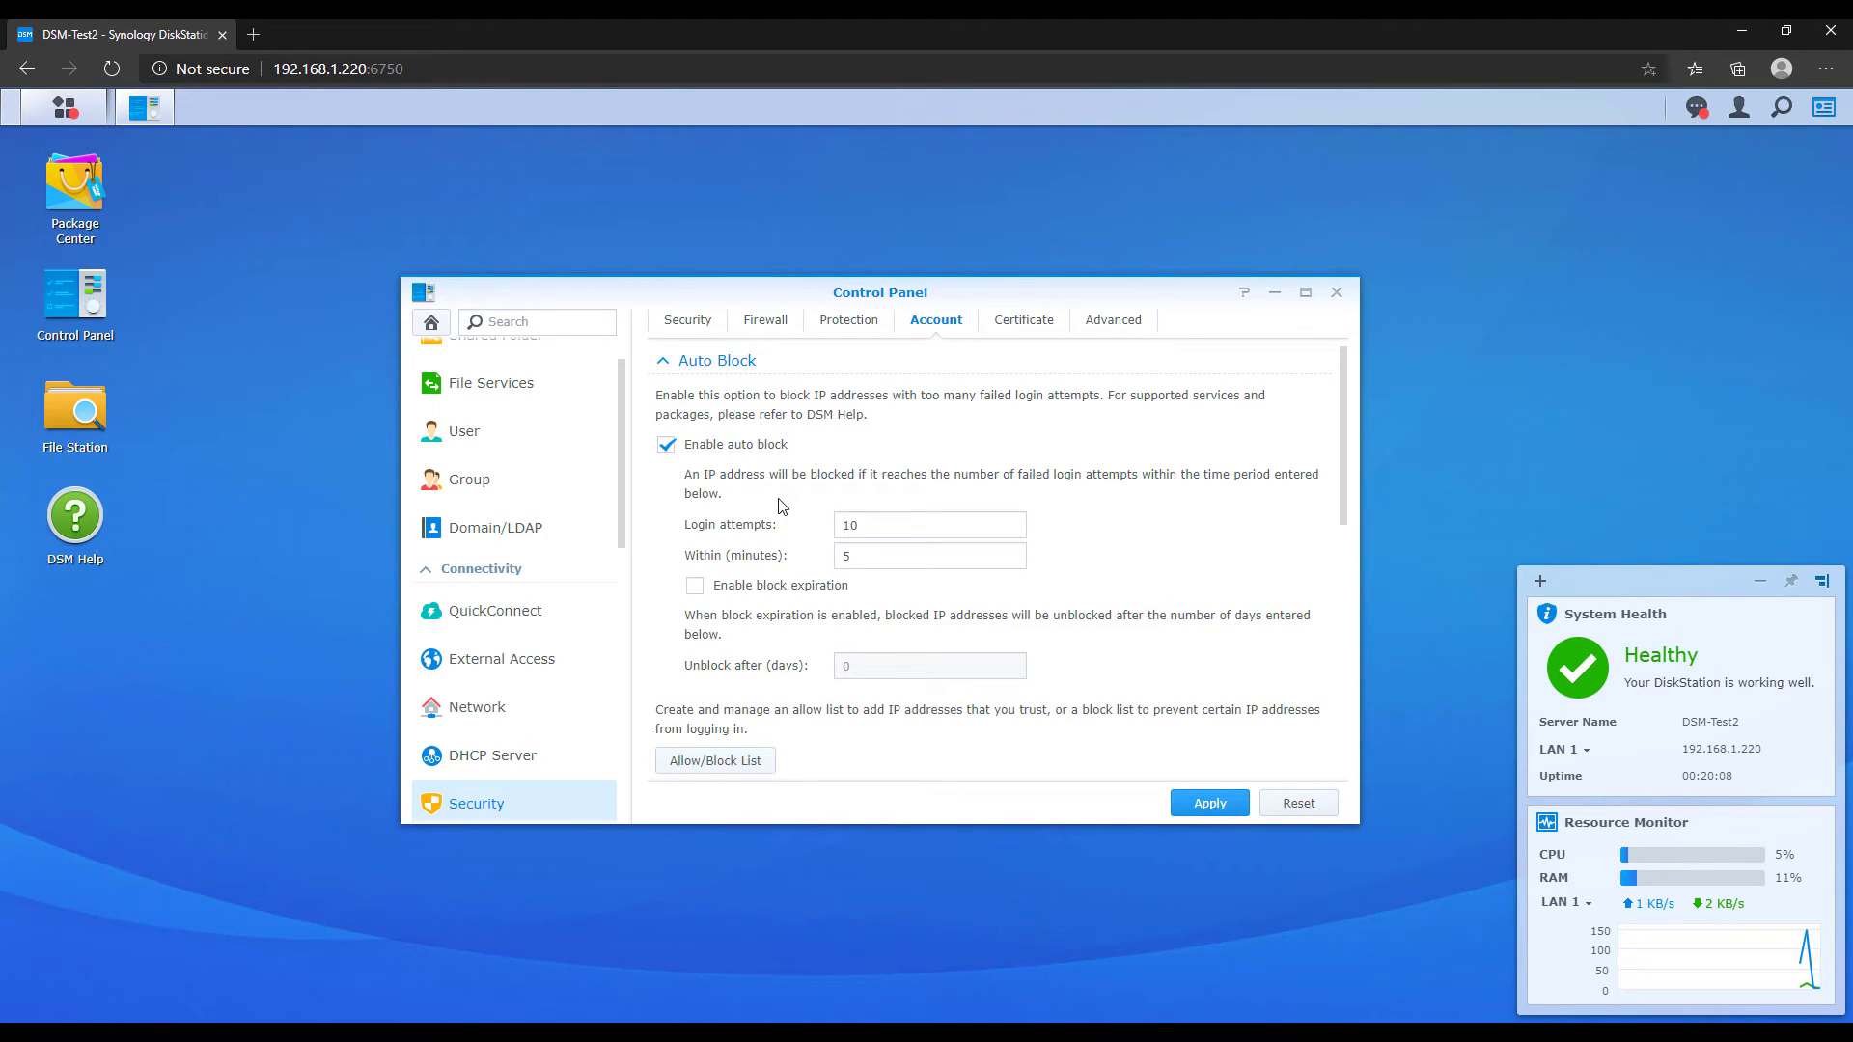
{"action": "scroll", "coordinate": [781, 508], "scroll_direction": "down", "scroll_amount": 1}
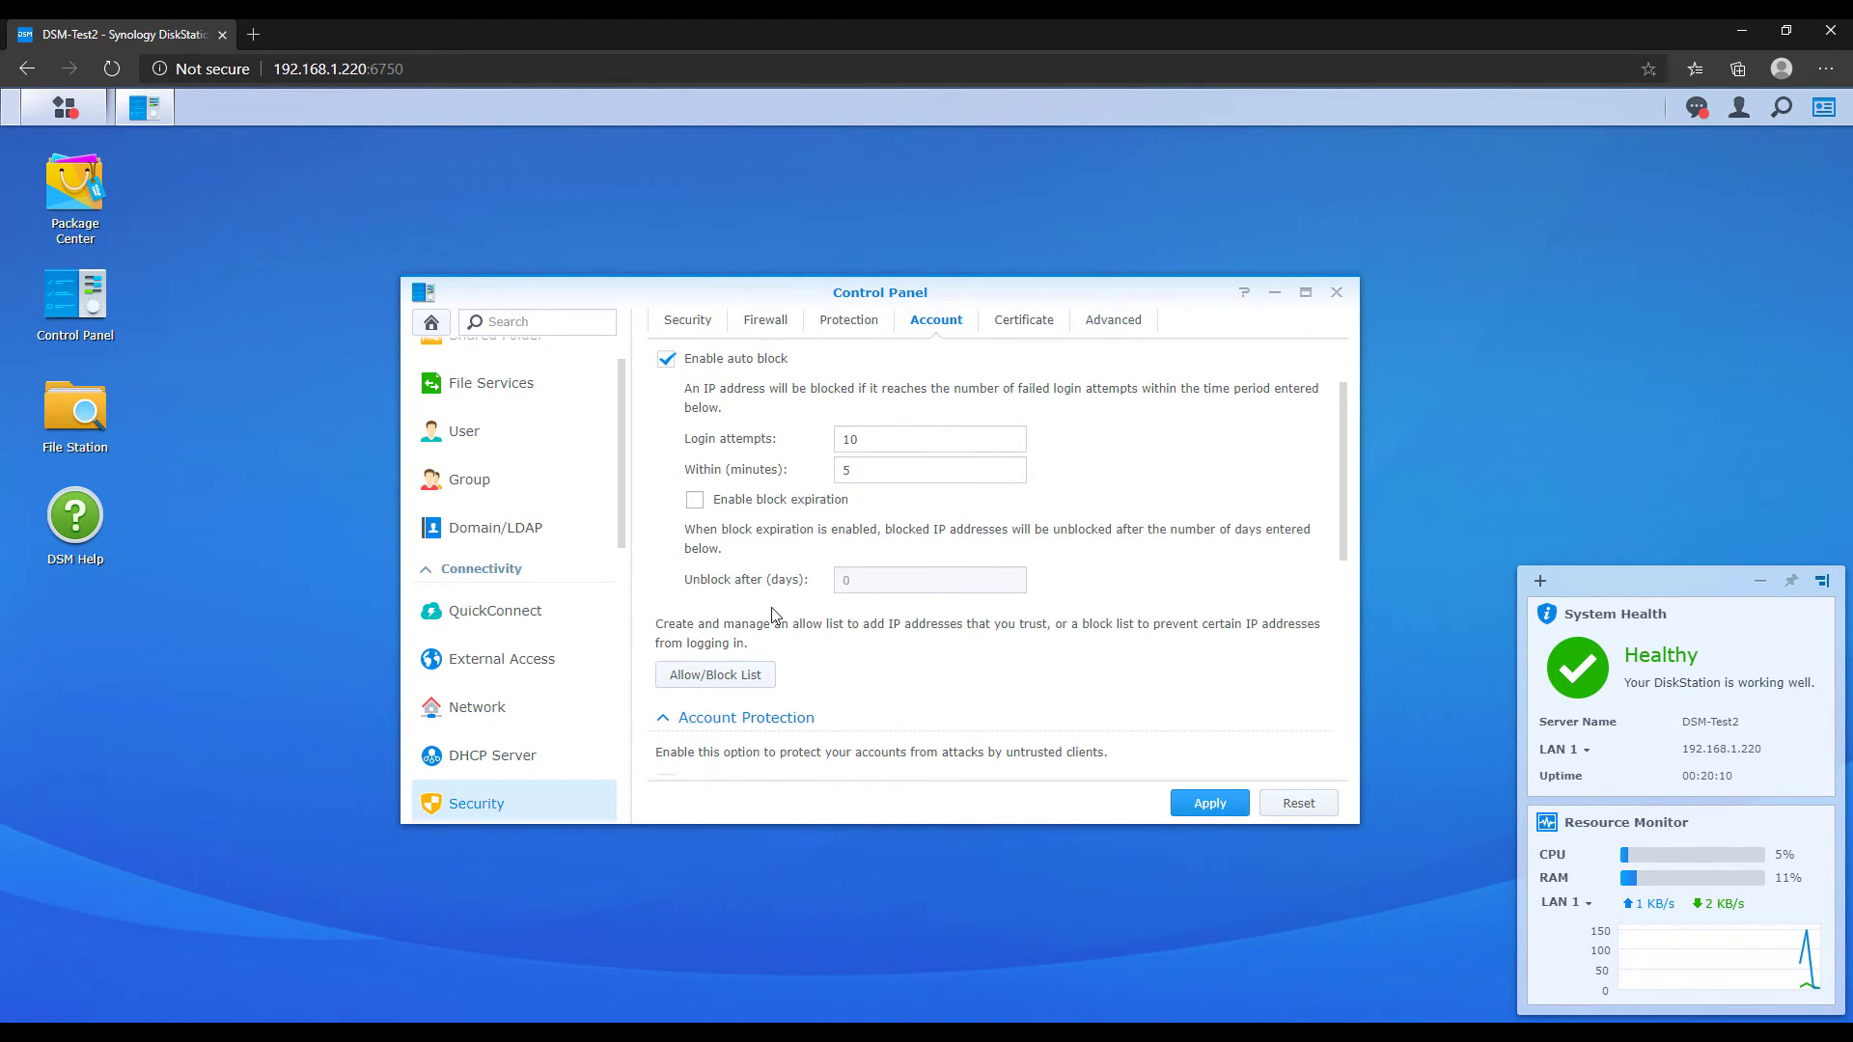
{"action": "scroll", "coordinate": [1345, 579], "scroll_direction": "down", "scroll_amount": 1}
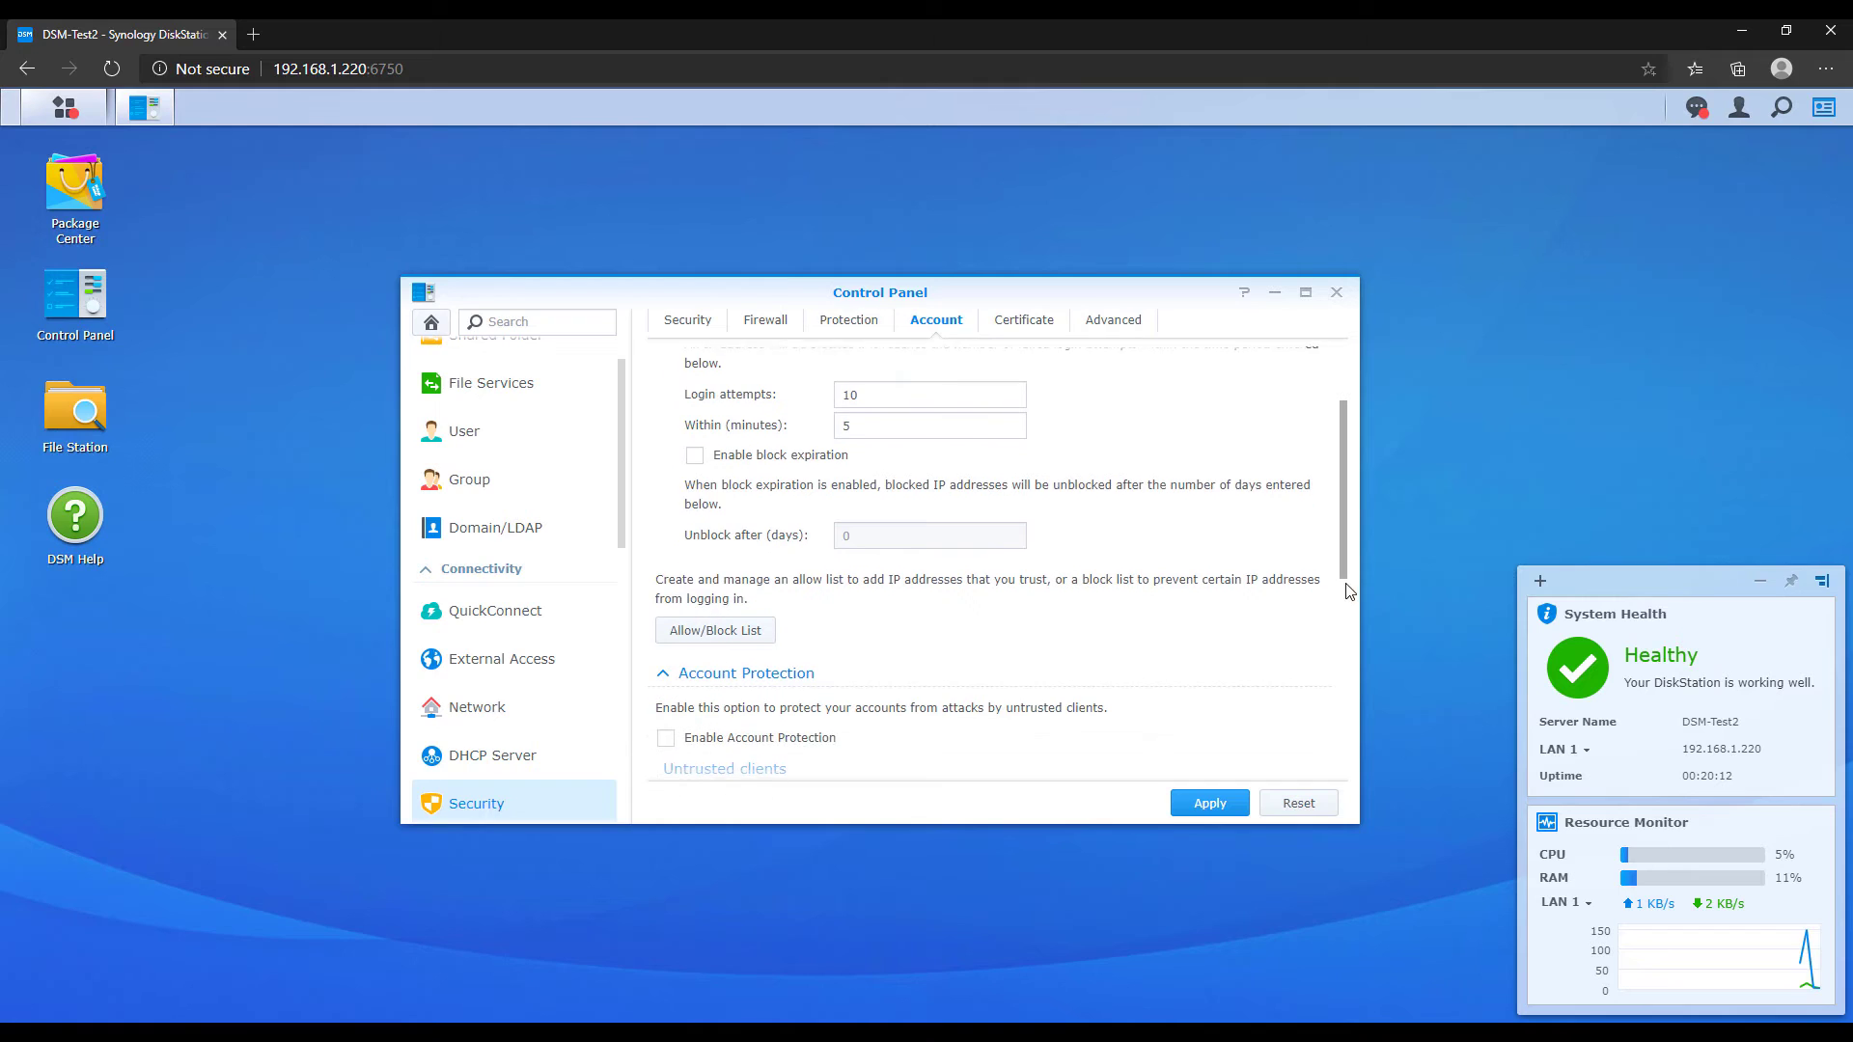
{"action": "left_click", "coordinate": [673, 730]}
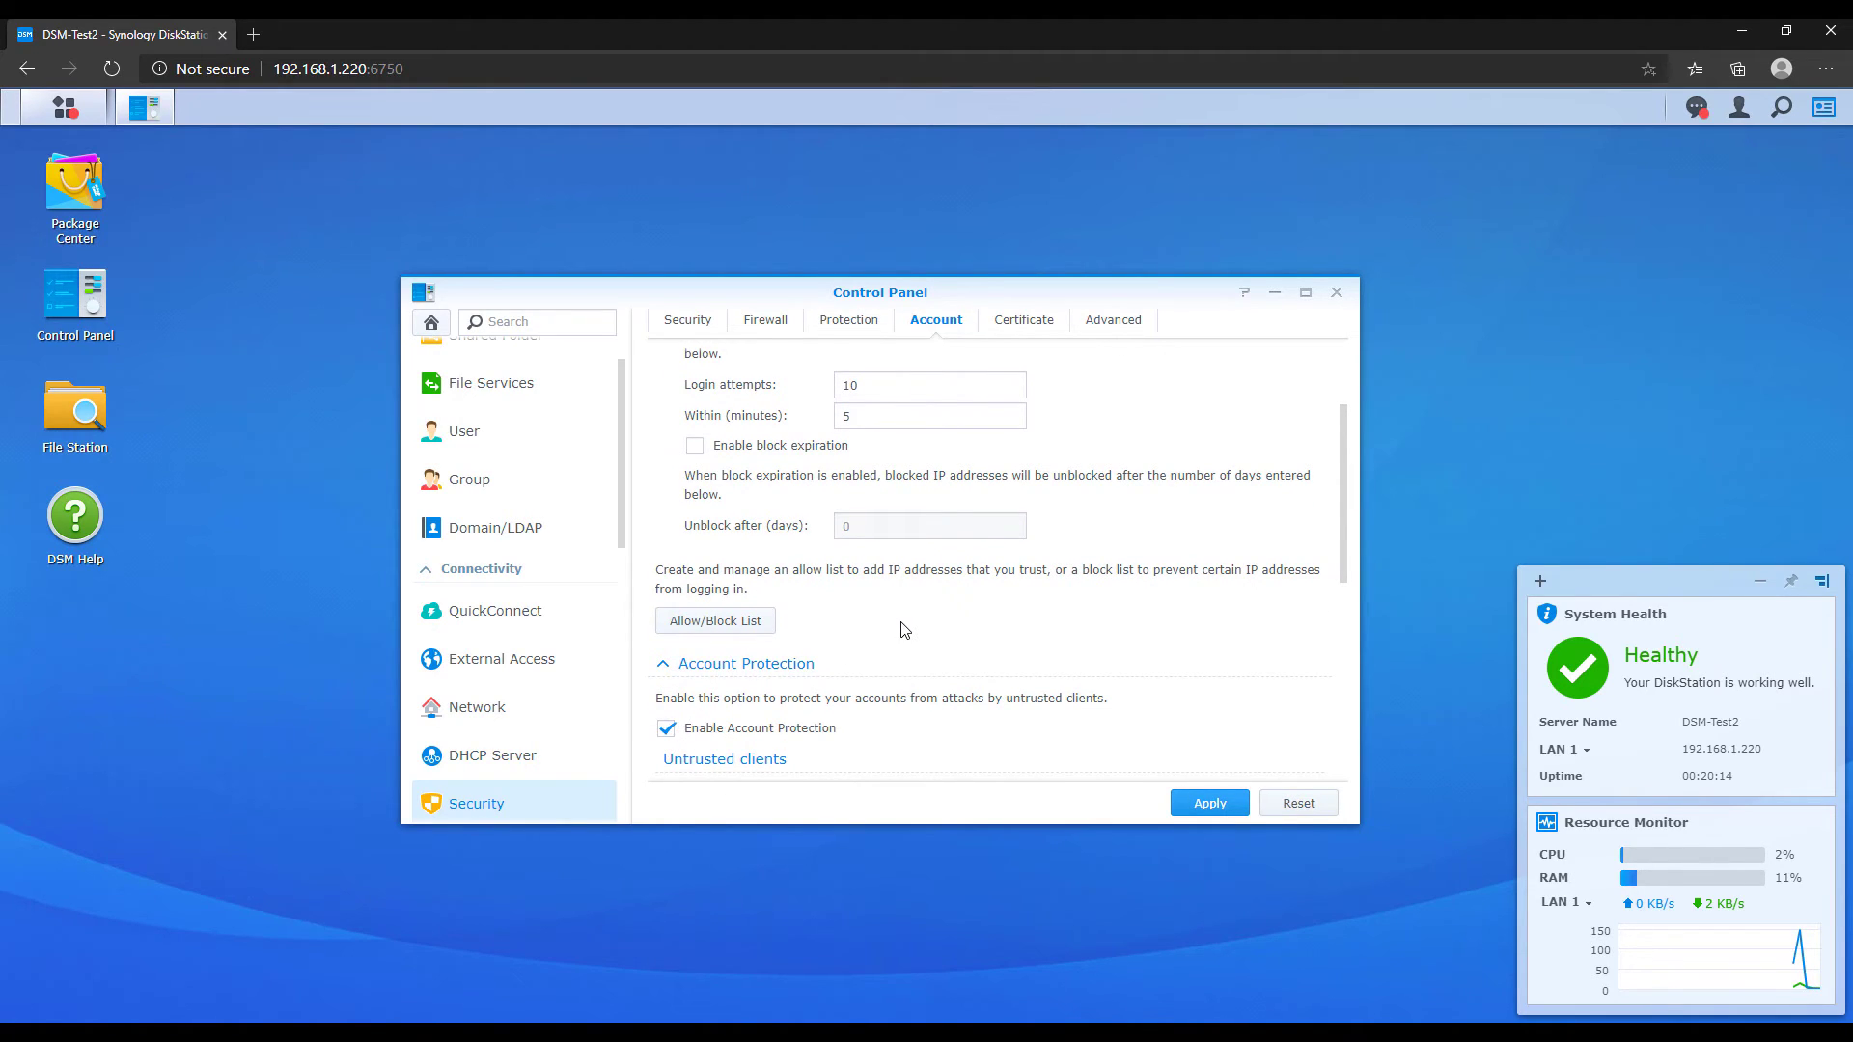
{"action": "scroll", "coordinate": [902, 629], "scroll_direction": "down", "scroll_amount": 2}
{"action": "scroll", "coordinate": [901, 629], "scroll_direction": "up", "scroll_amount": 4}
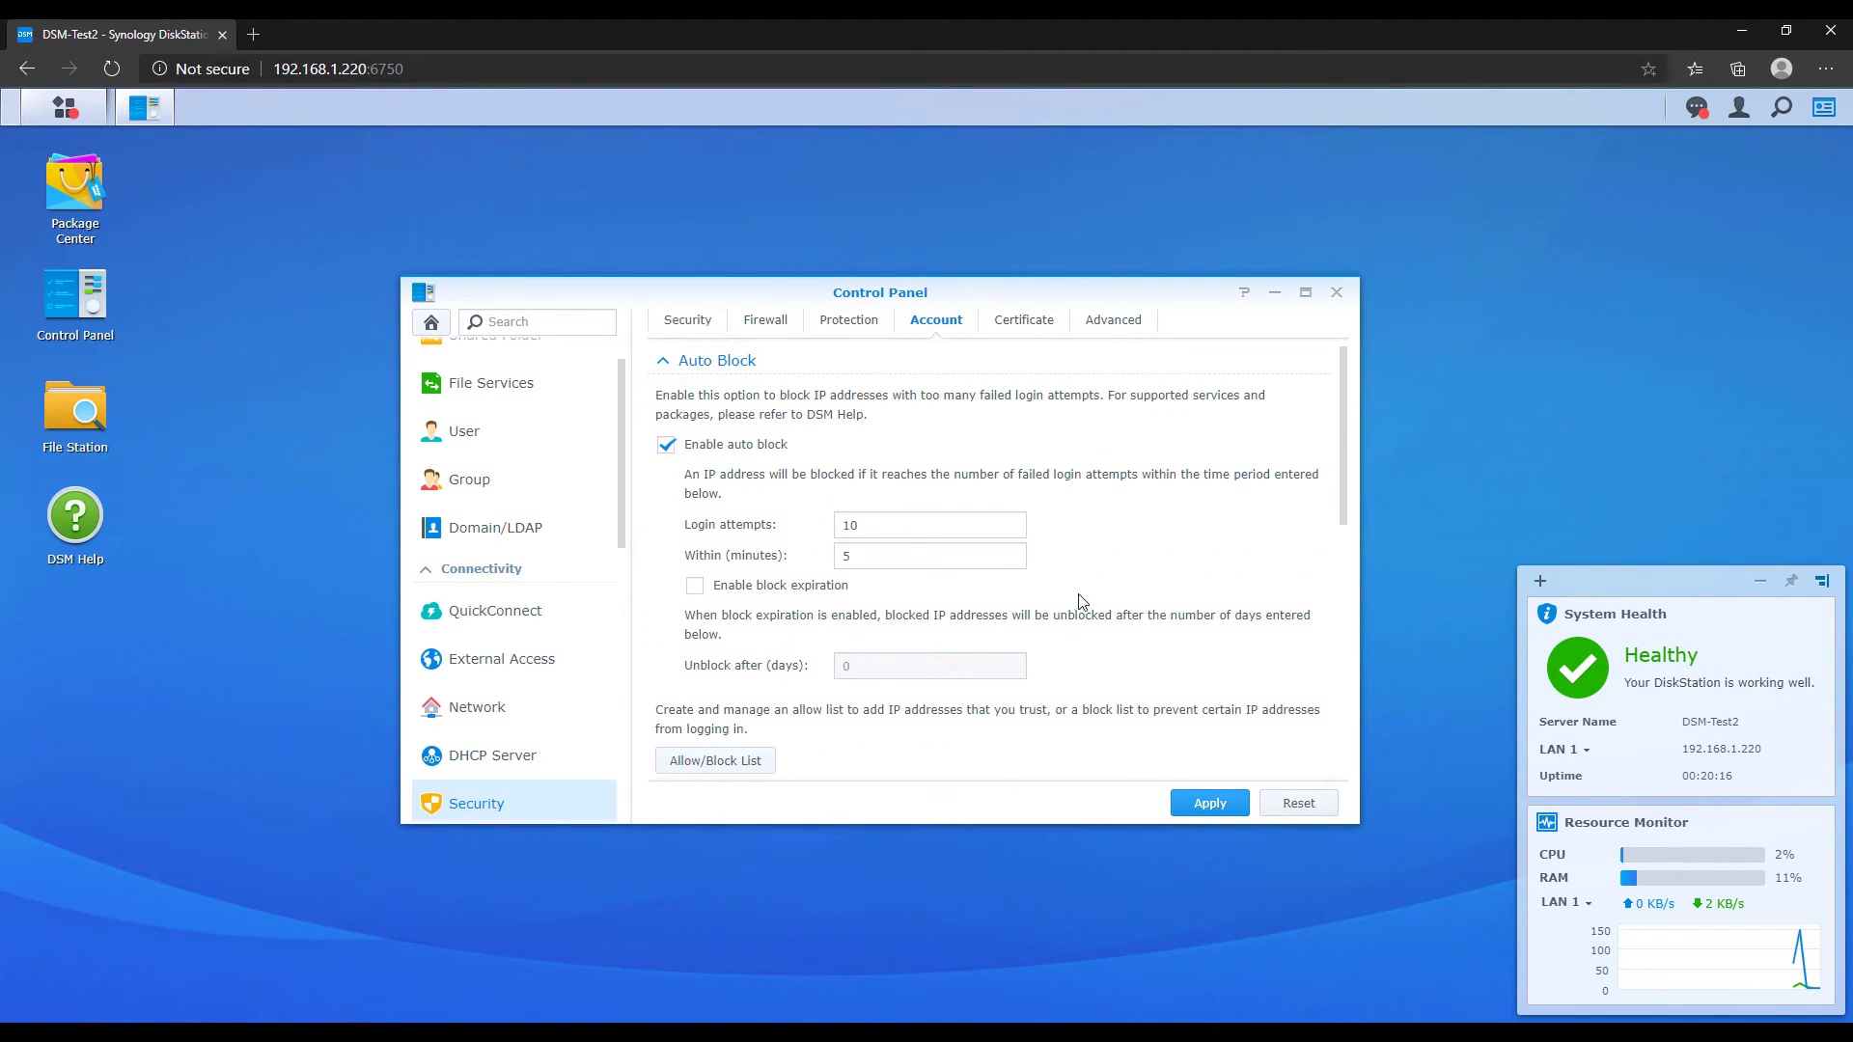
{"action": "left_click", "coordinate": [1219, 809]}
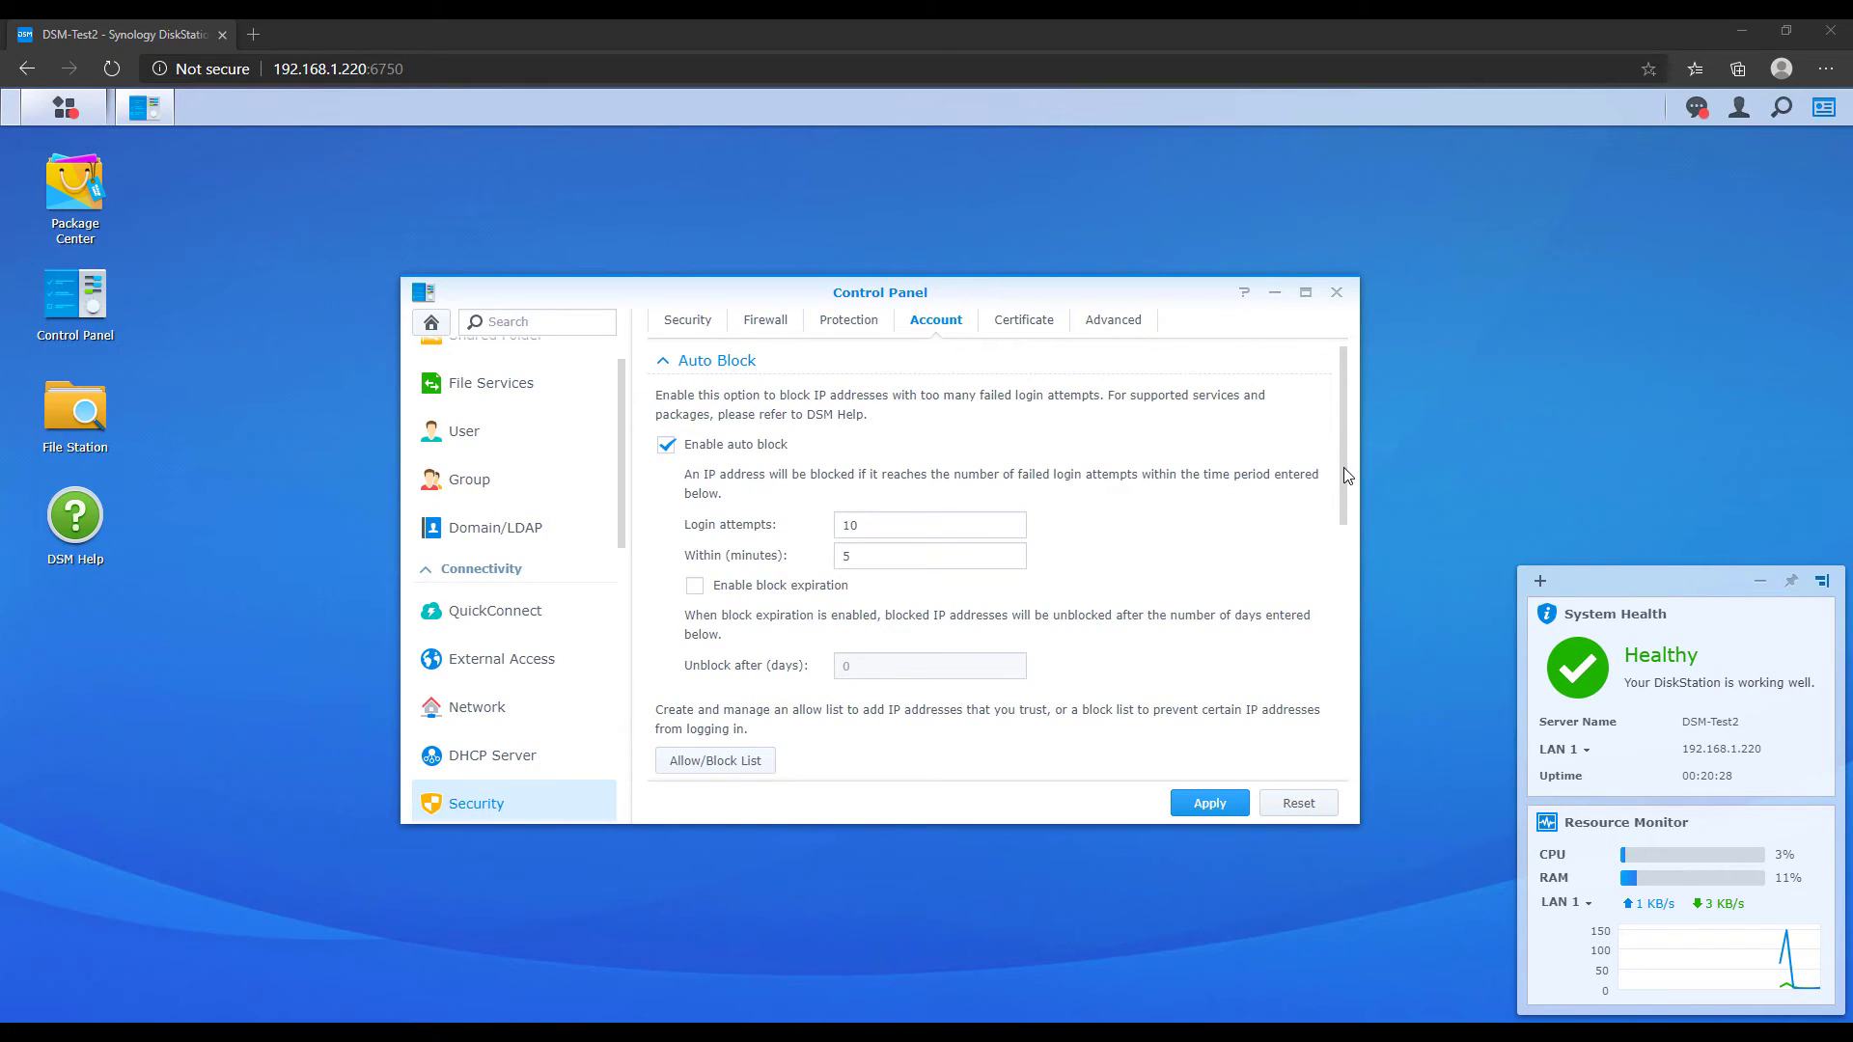
{"action": "scroll", "coordinate": [1280, 534], "scroll_direction": "down", "scroll_amount": 1}
{"action": "scroll", "coordinate": [1280, 534], "scroll_direction": "down", "scroll_amount": 5}
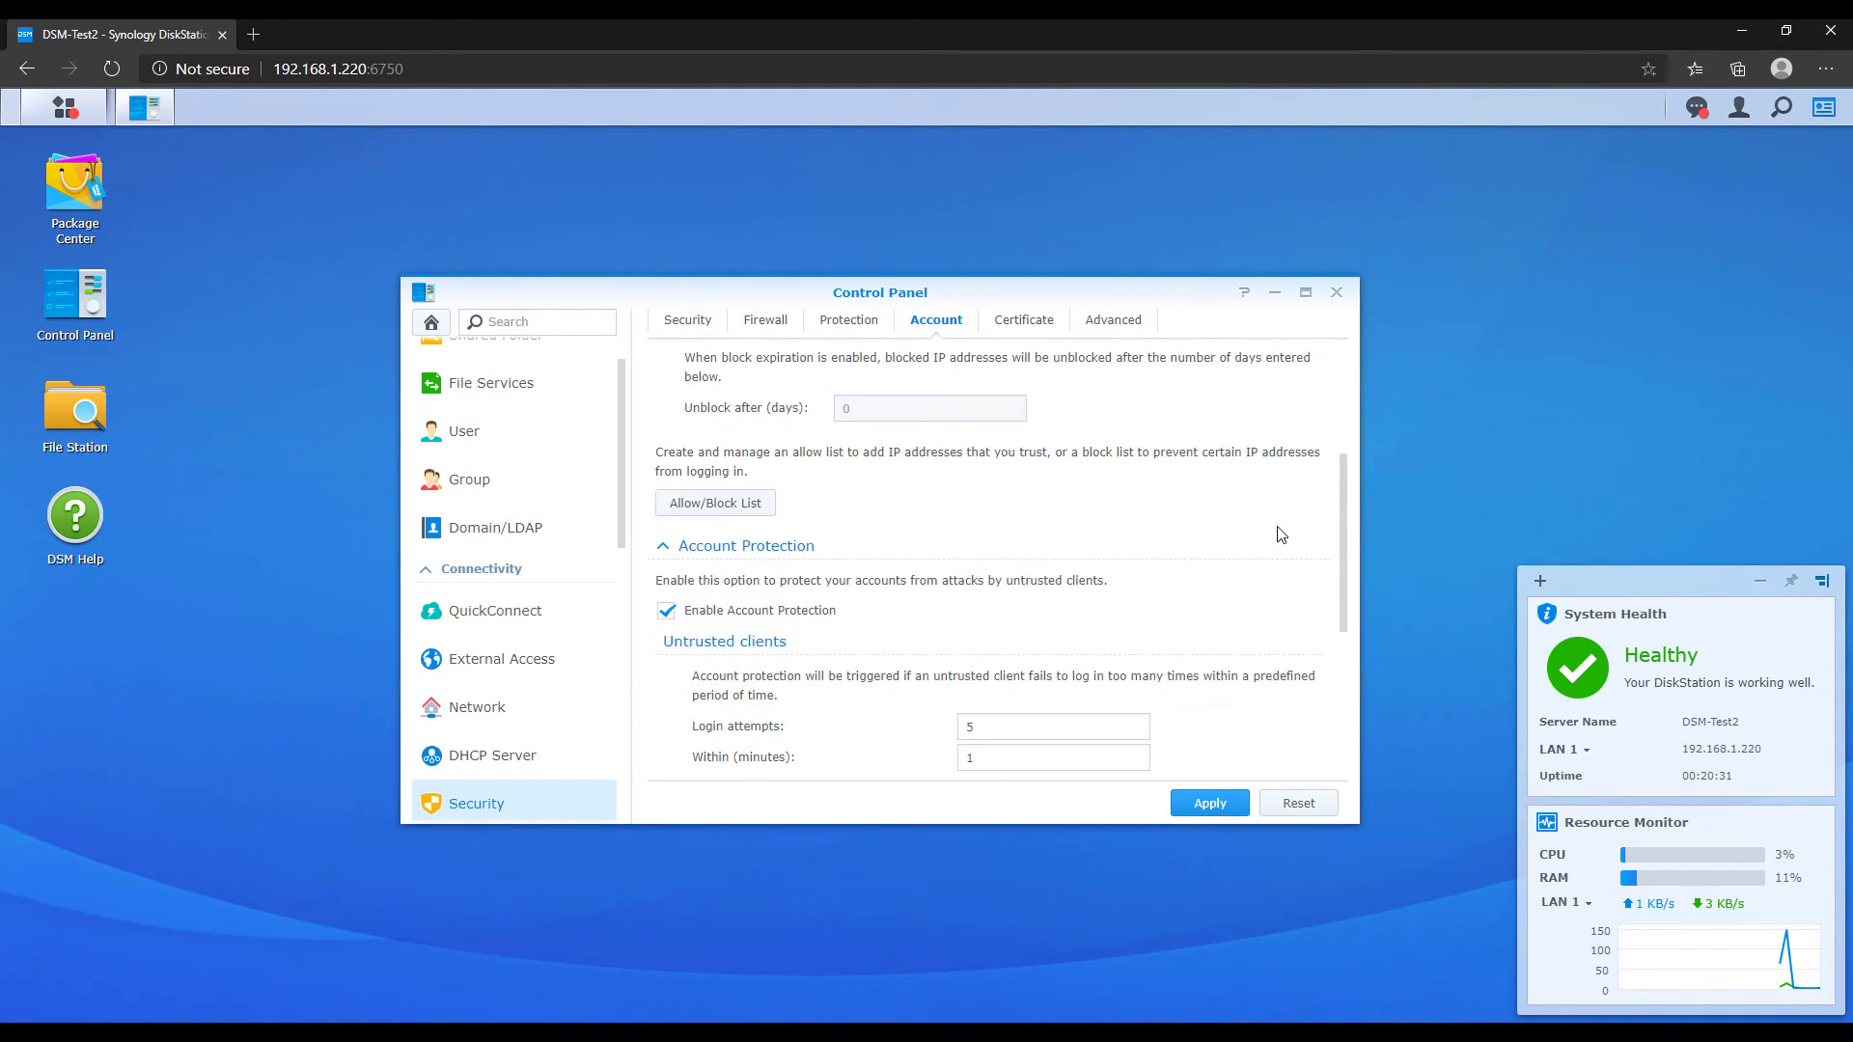
{"action": "scroll", "coordinate": [1280, 534], "scroll_direction": "up", "scroll_amount": 1}
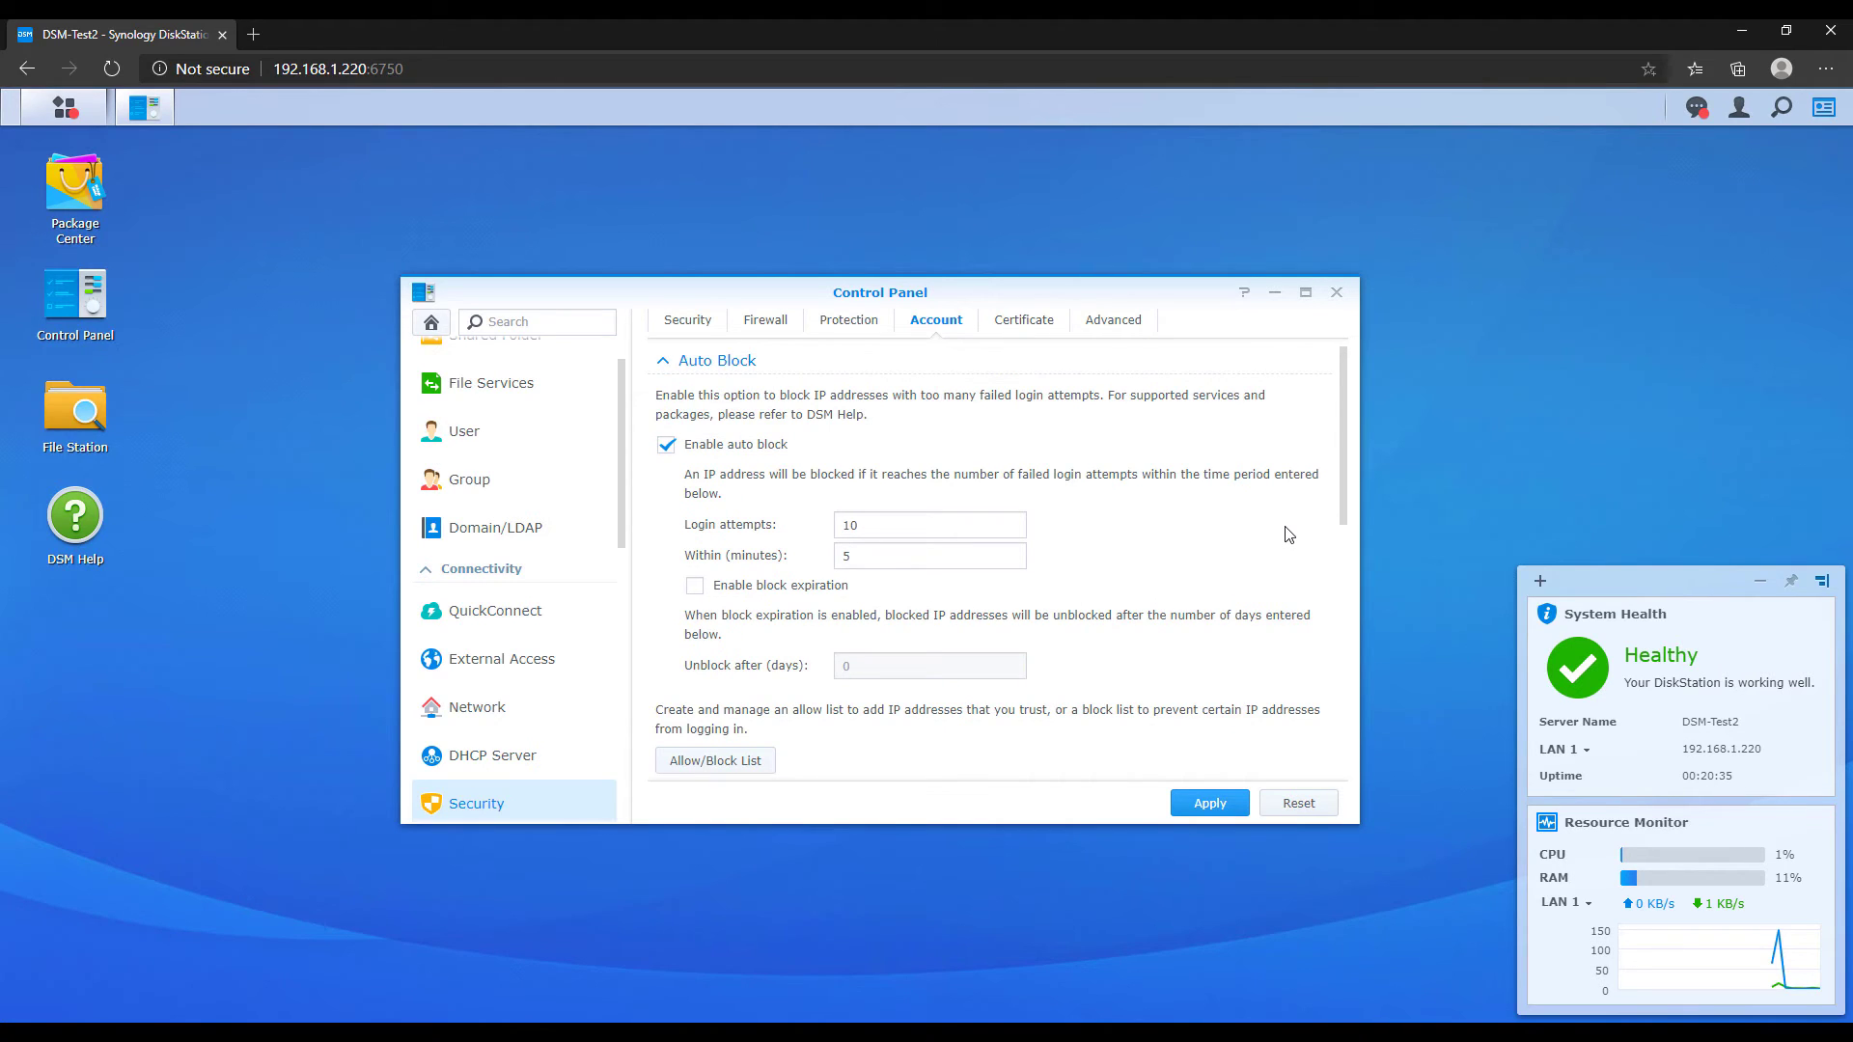
Step: Open the firewall settings in the Security section
{"action": "left_click", "coordinate": [783, 331]}
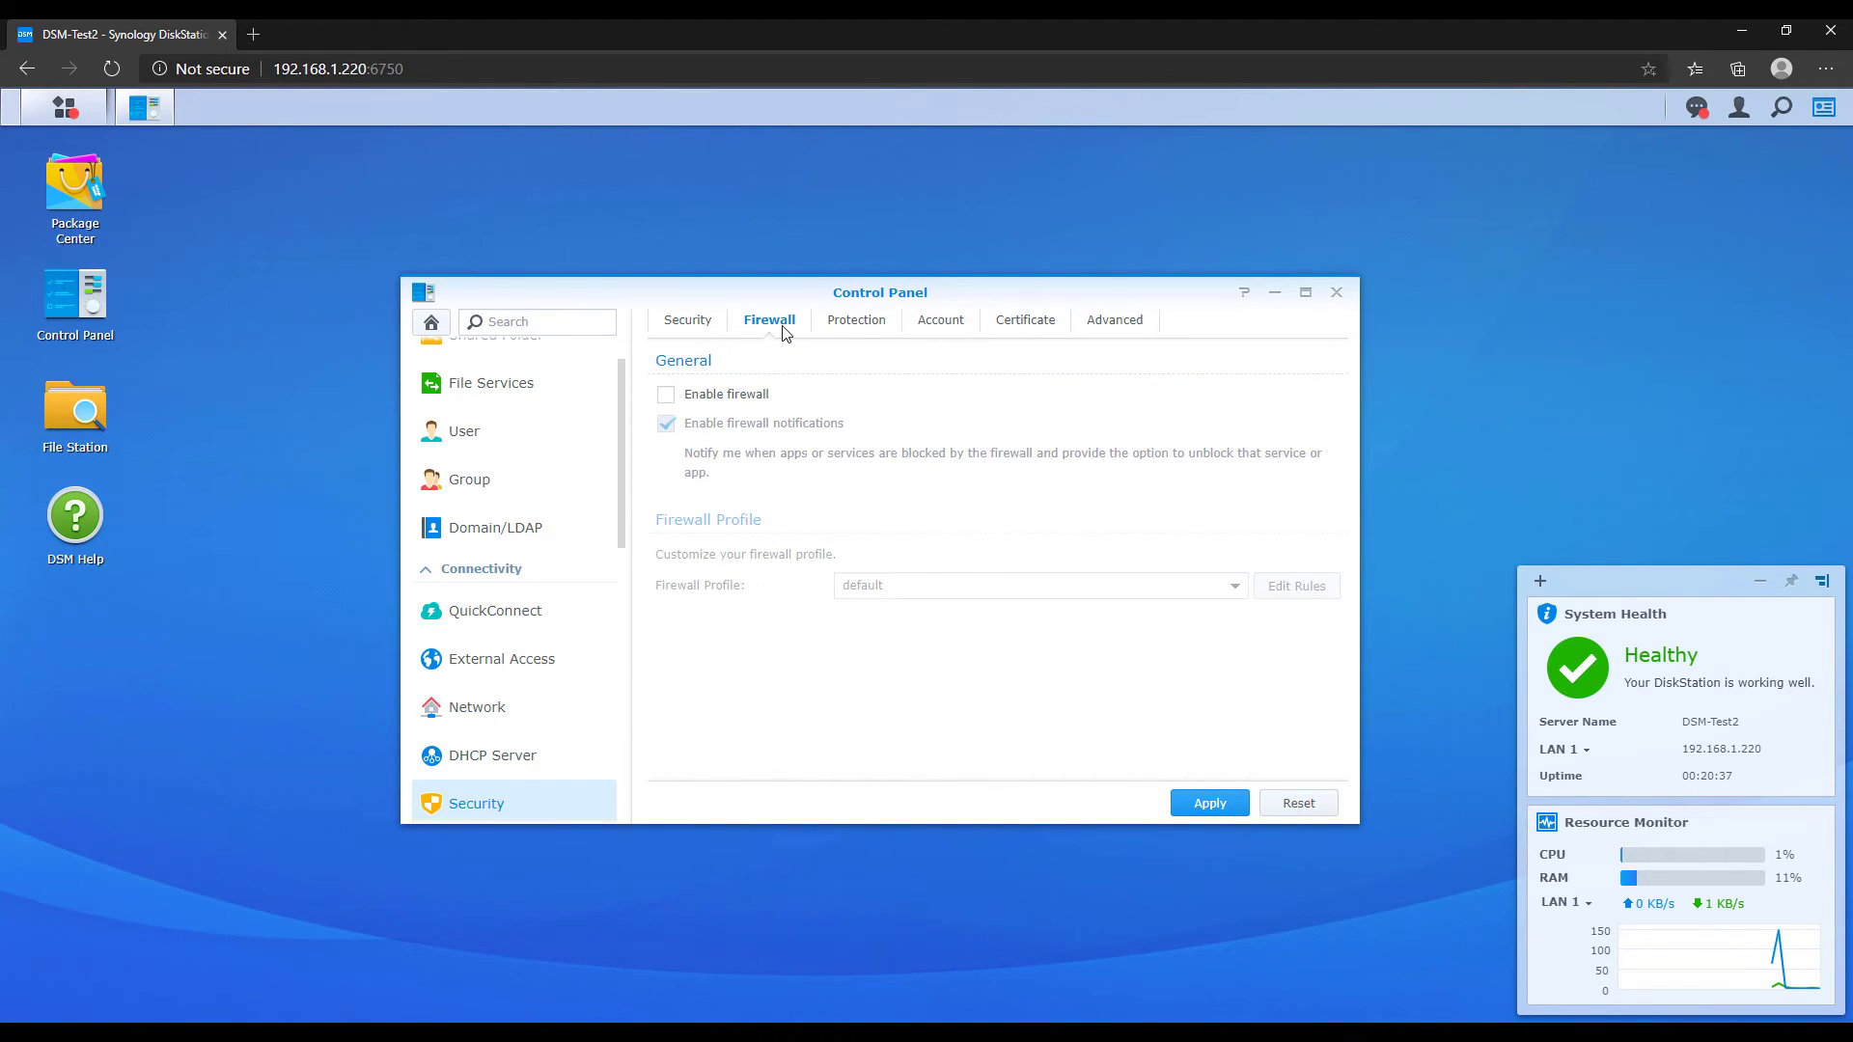